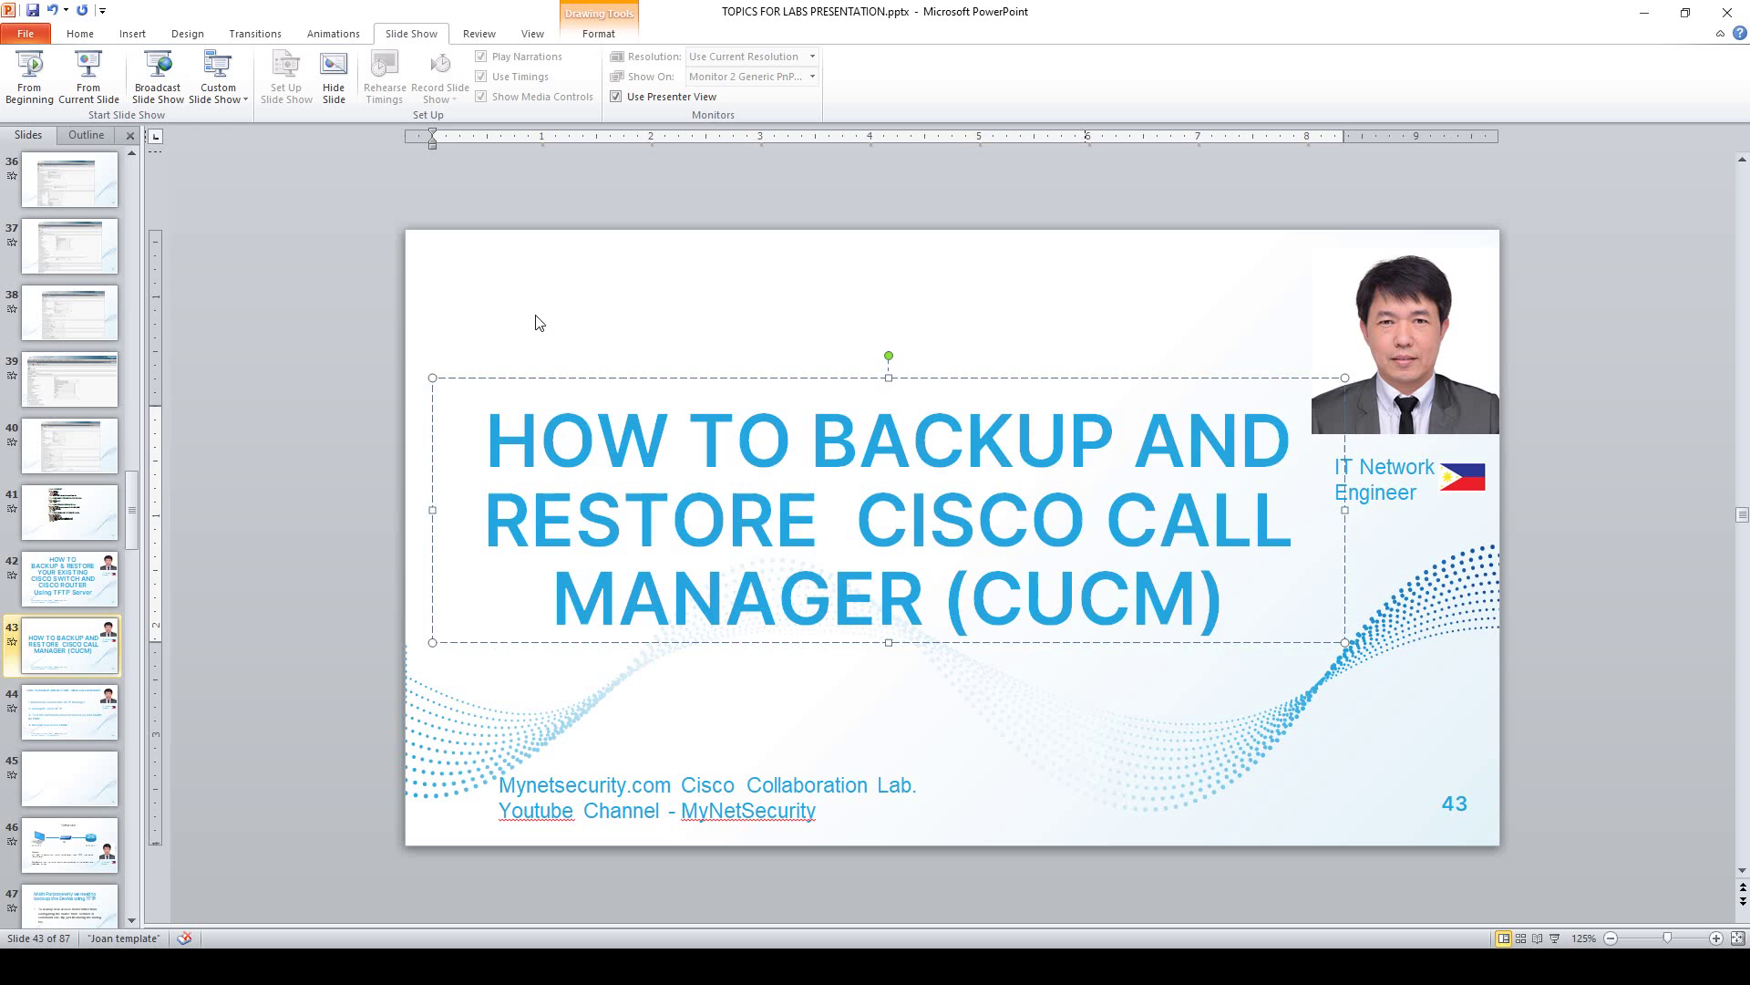
Open the SolarWinds SFTP Server search result and go to its free download registration form.
left_click(1644, 12)
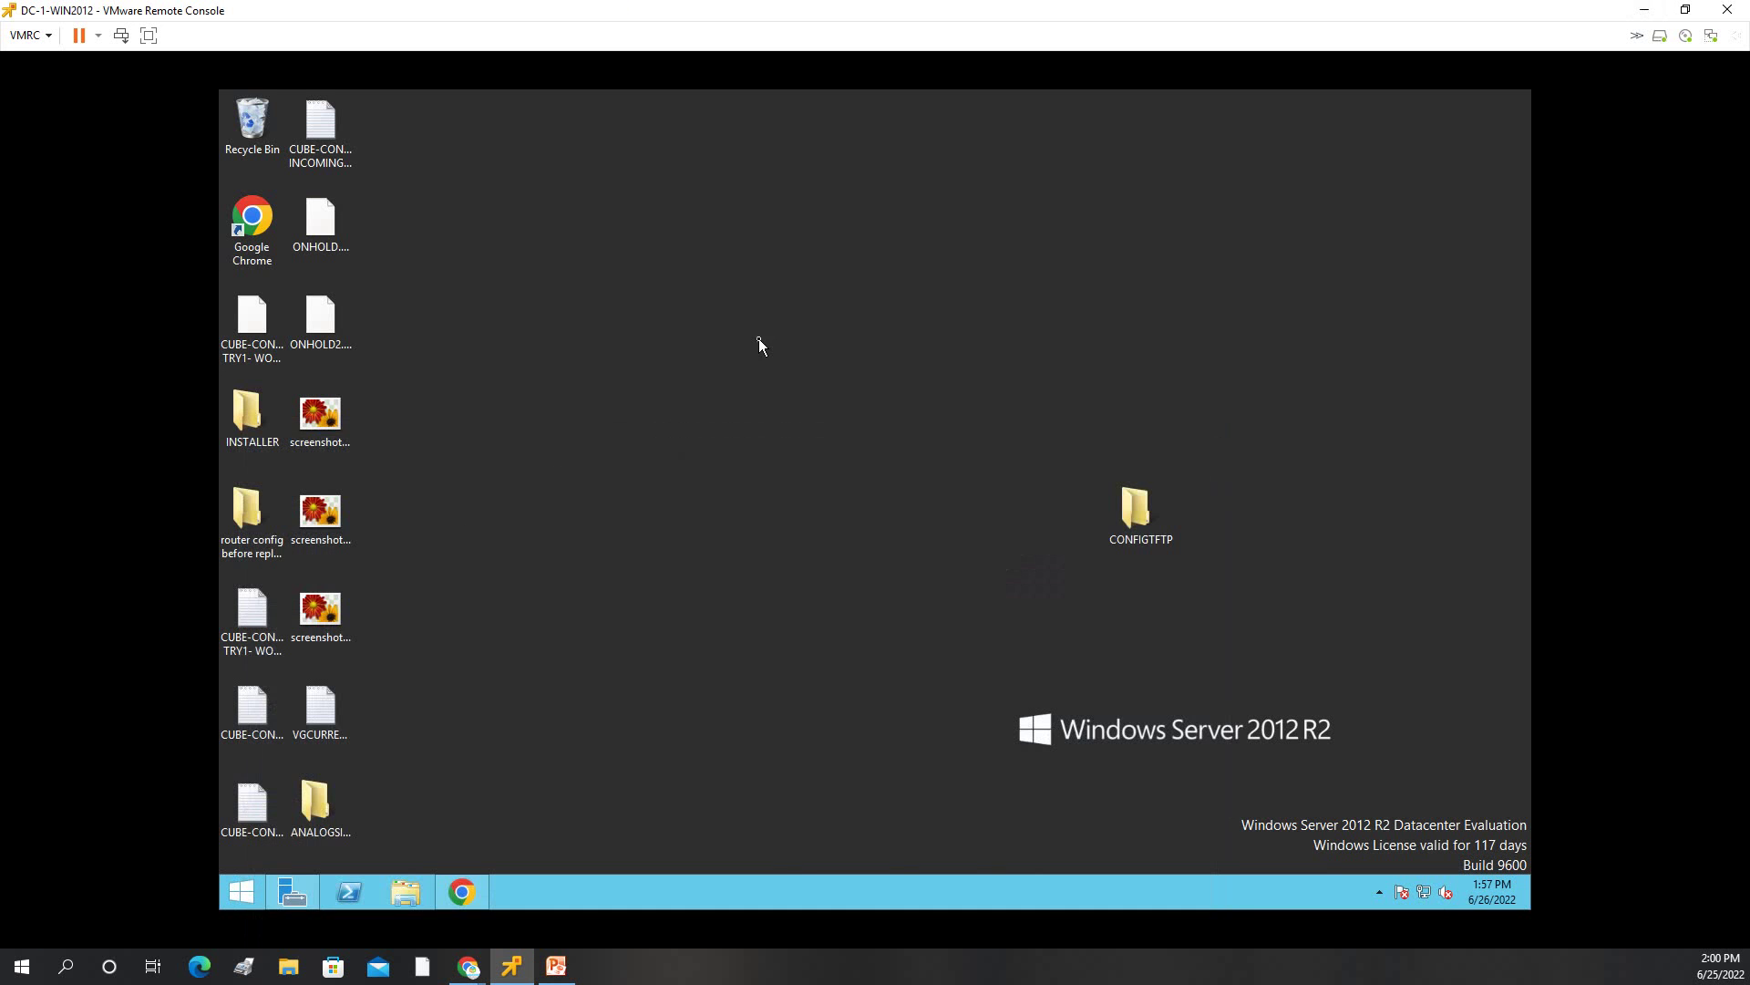
left_click(461, 892)
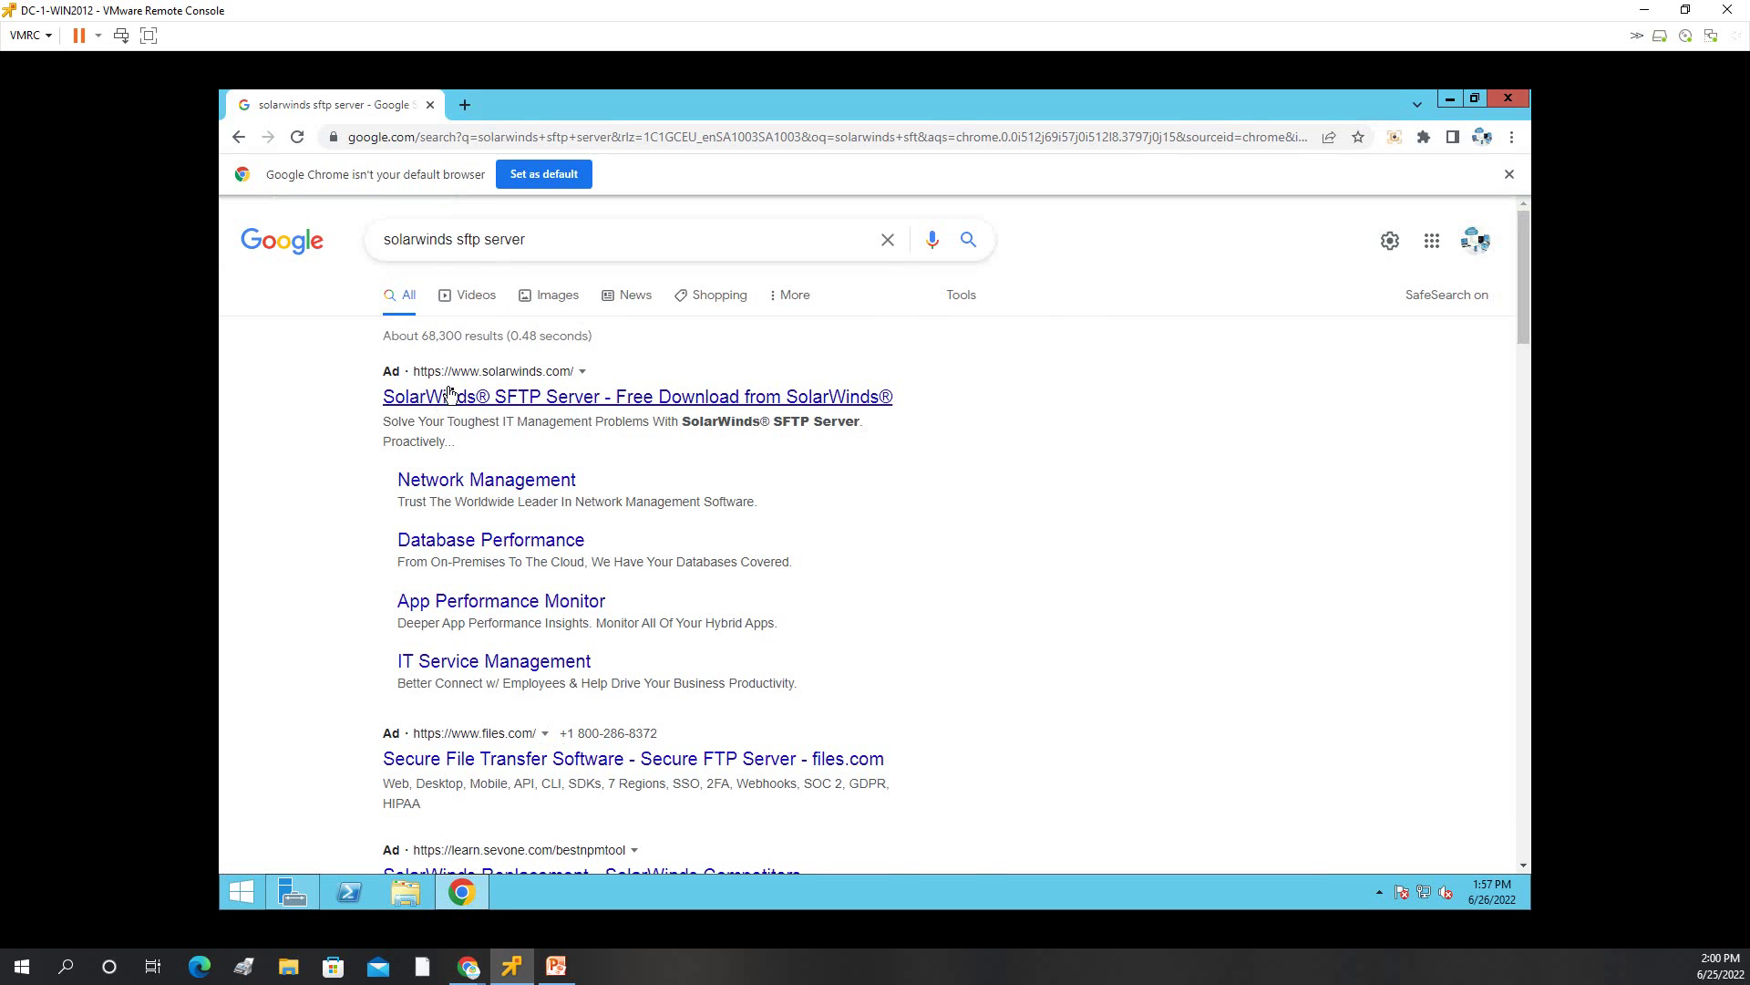
left_click(551, 401)
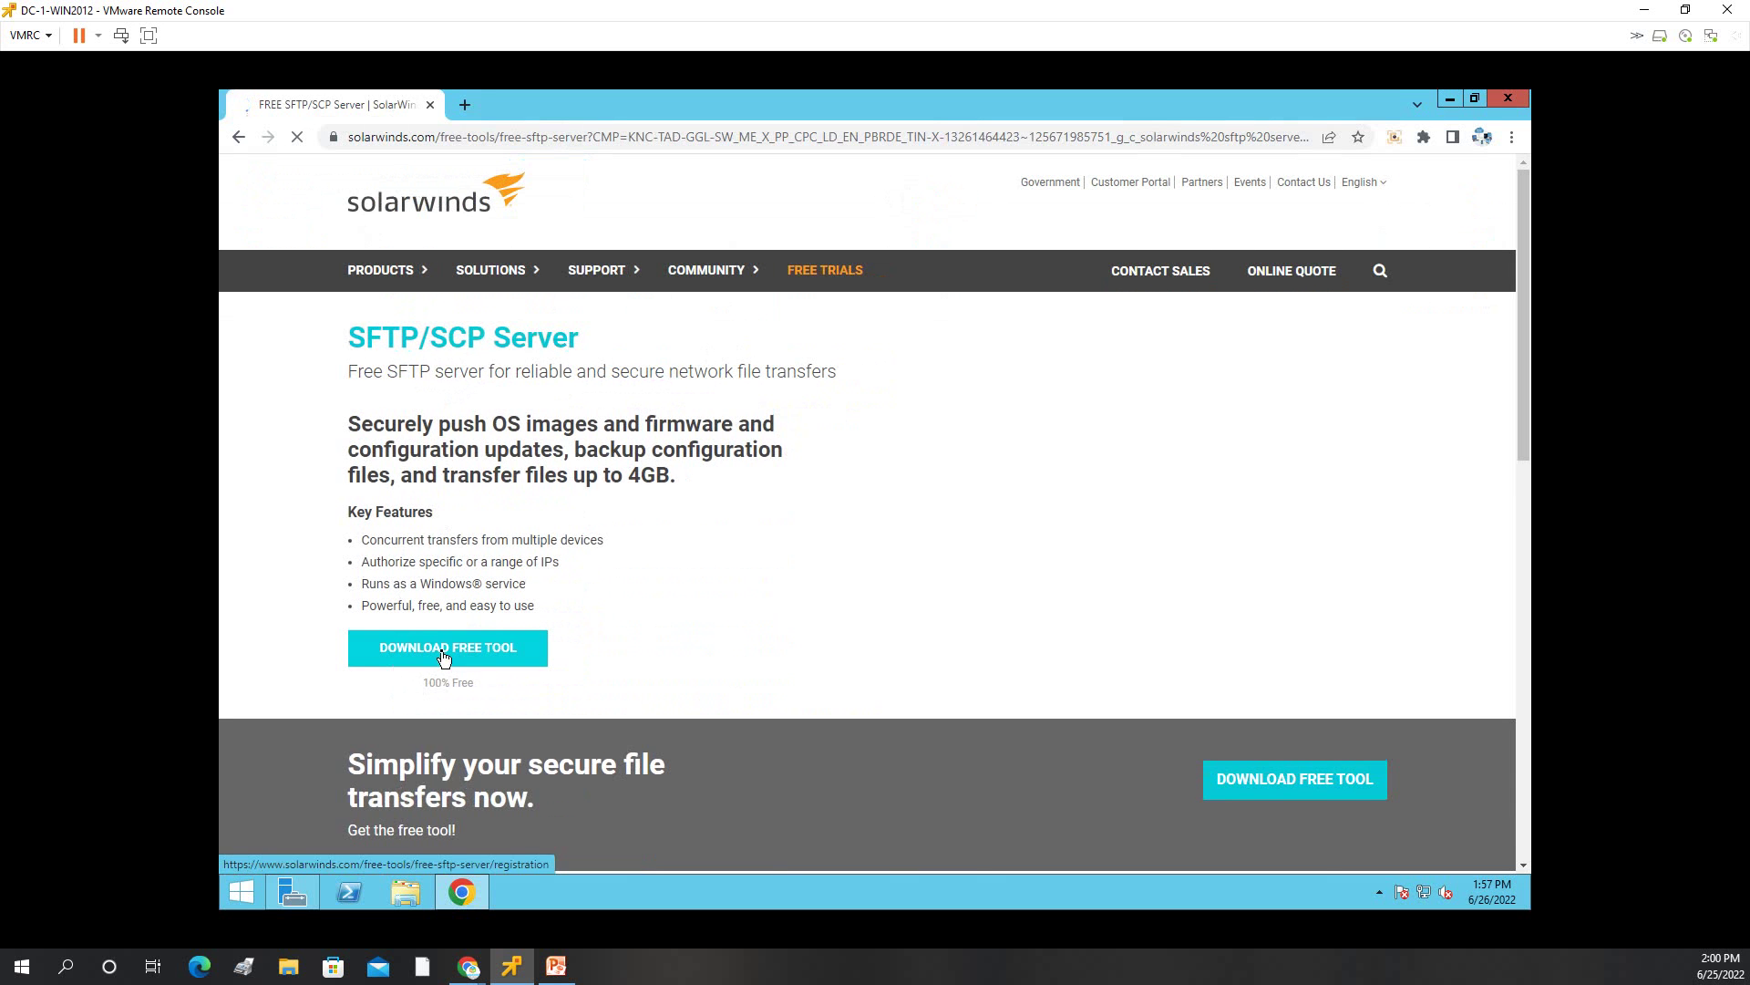
left_click(445, 656)
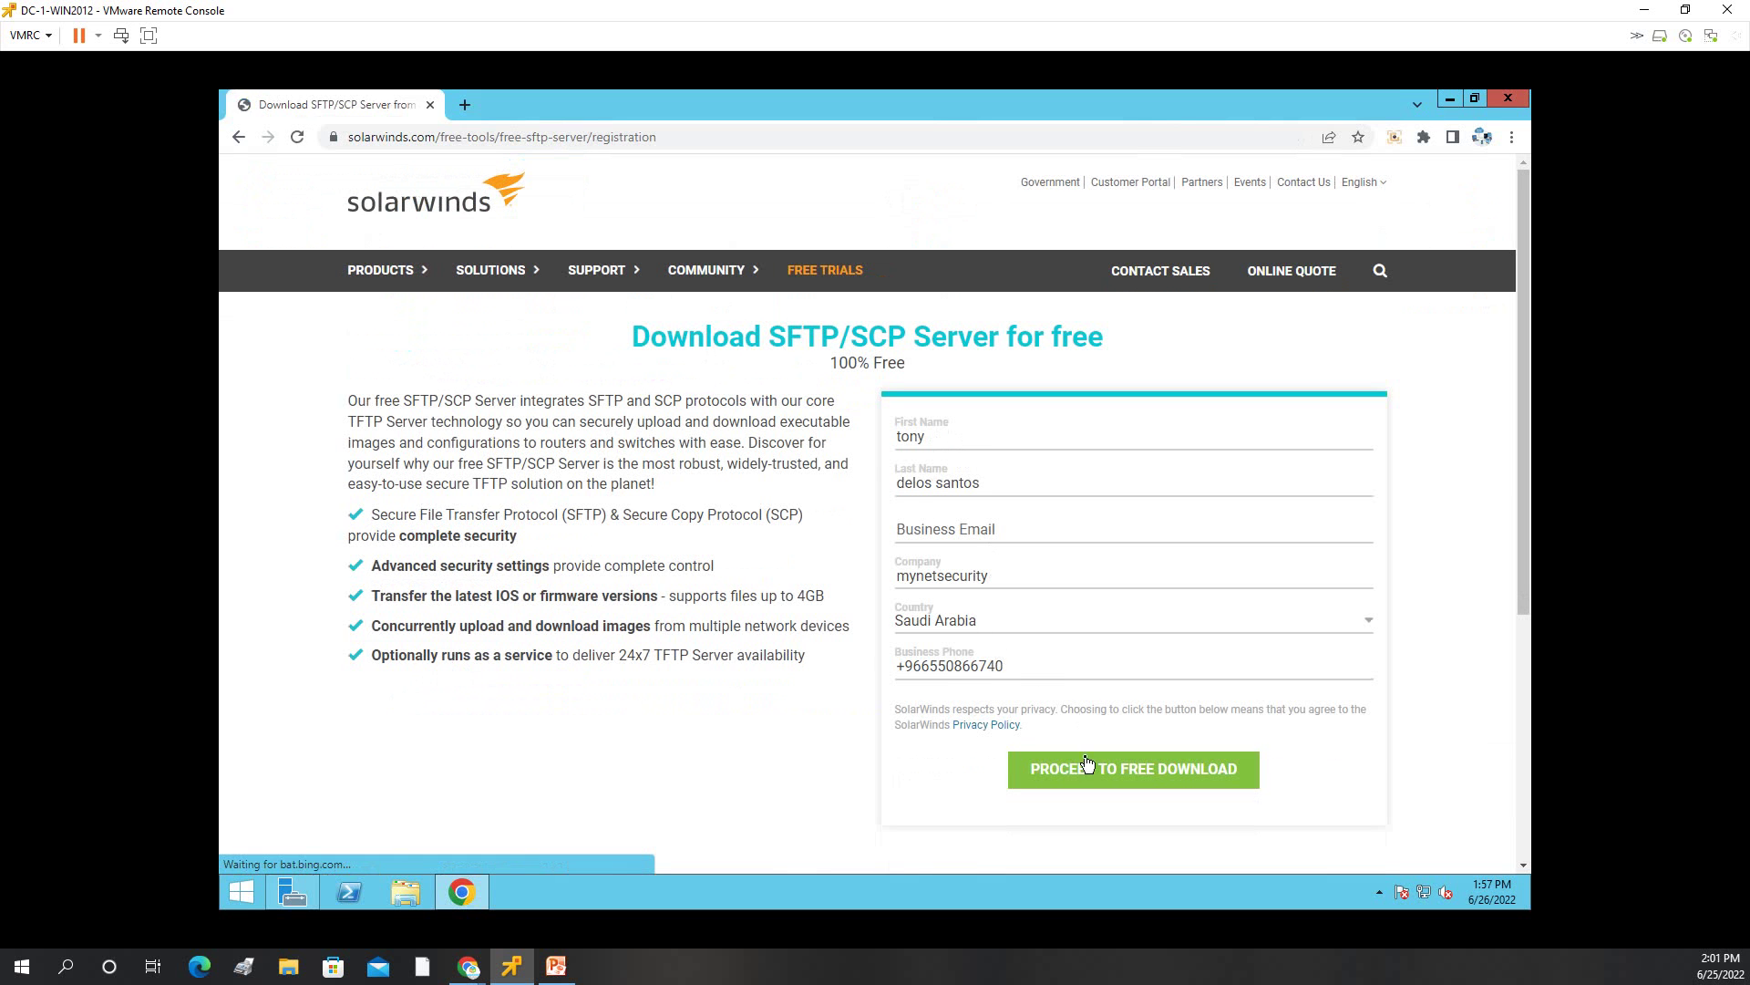
Fill in the saved business e-mail, submit the form and download the Windows zip.
left_click(1018, 526)
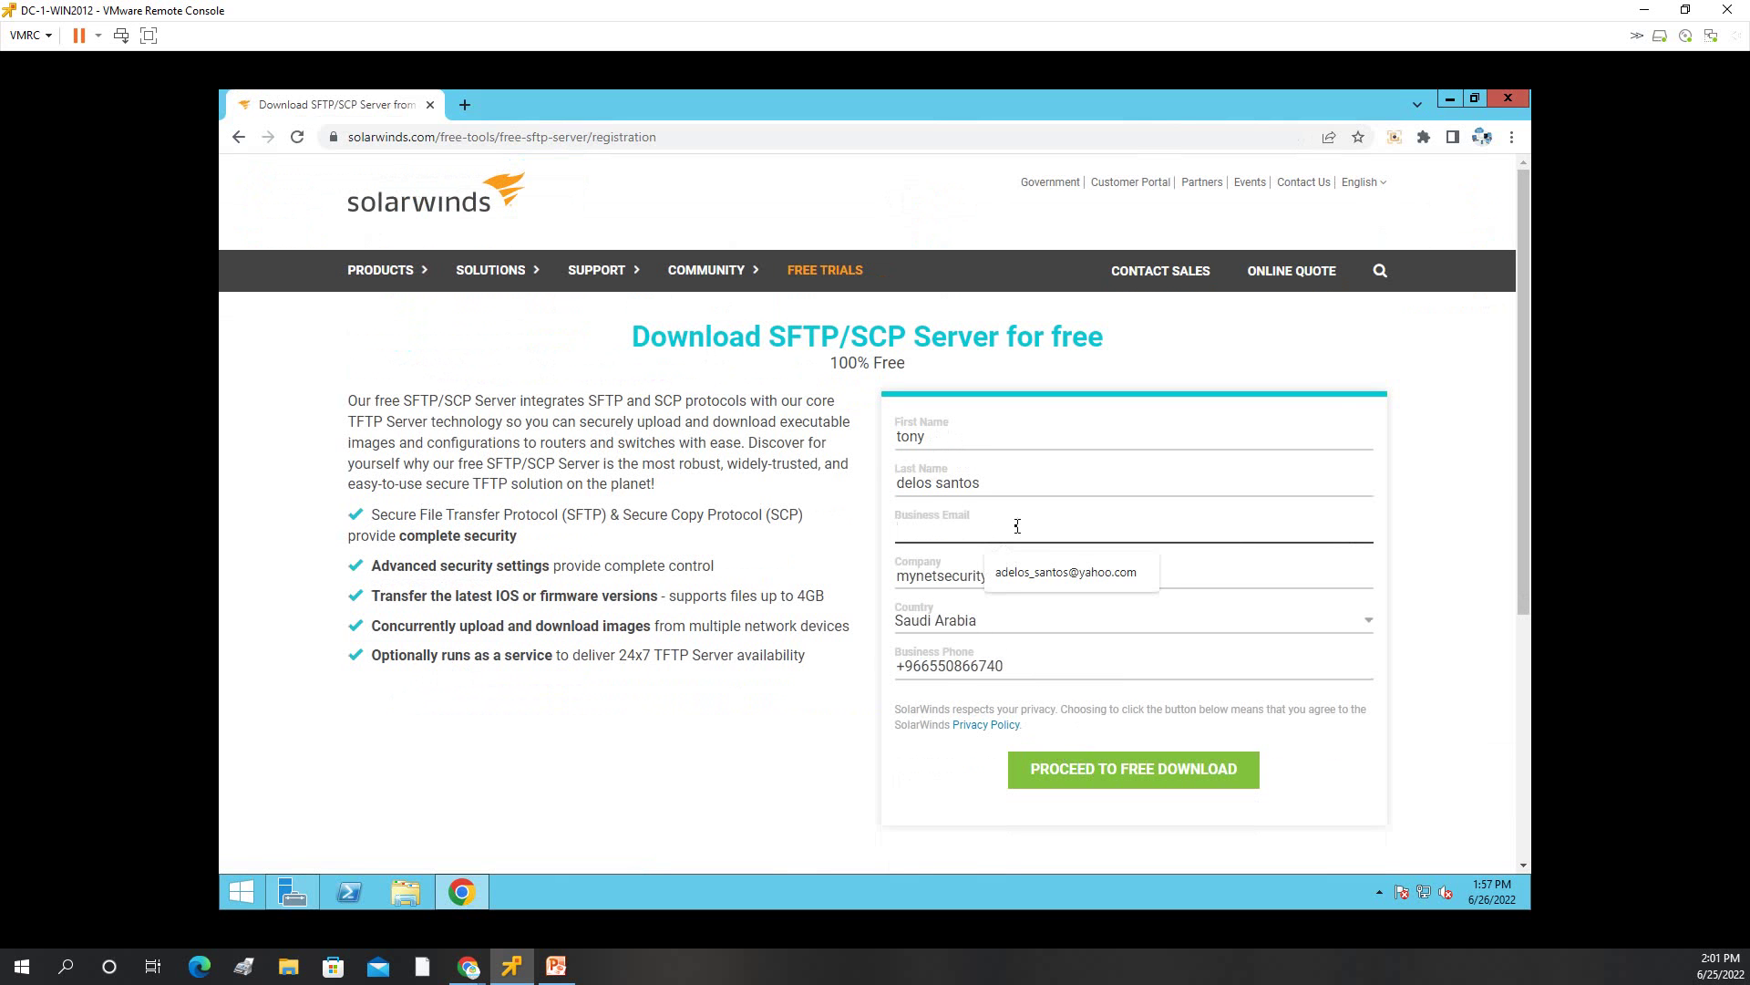
left_click(1035, 579)
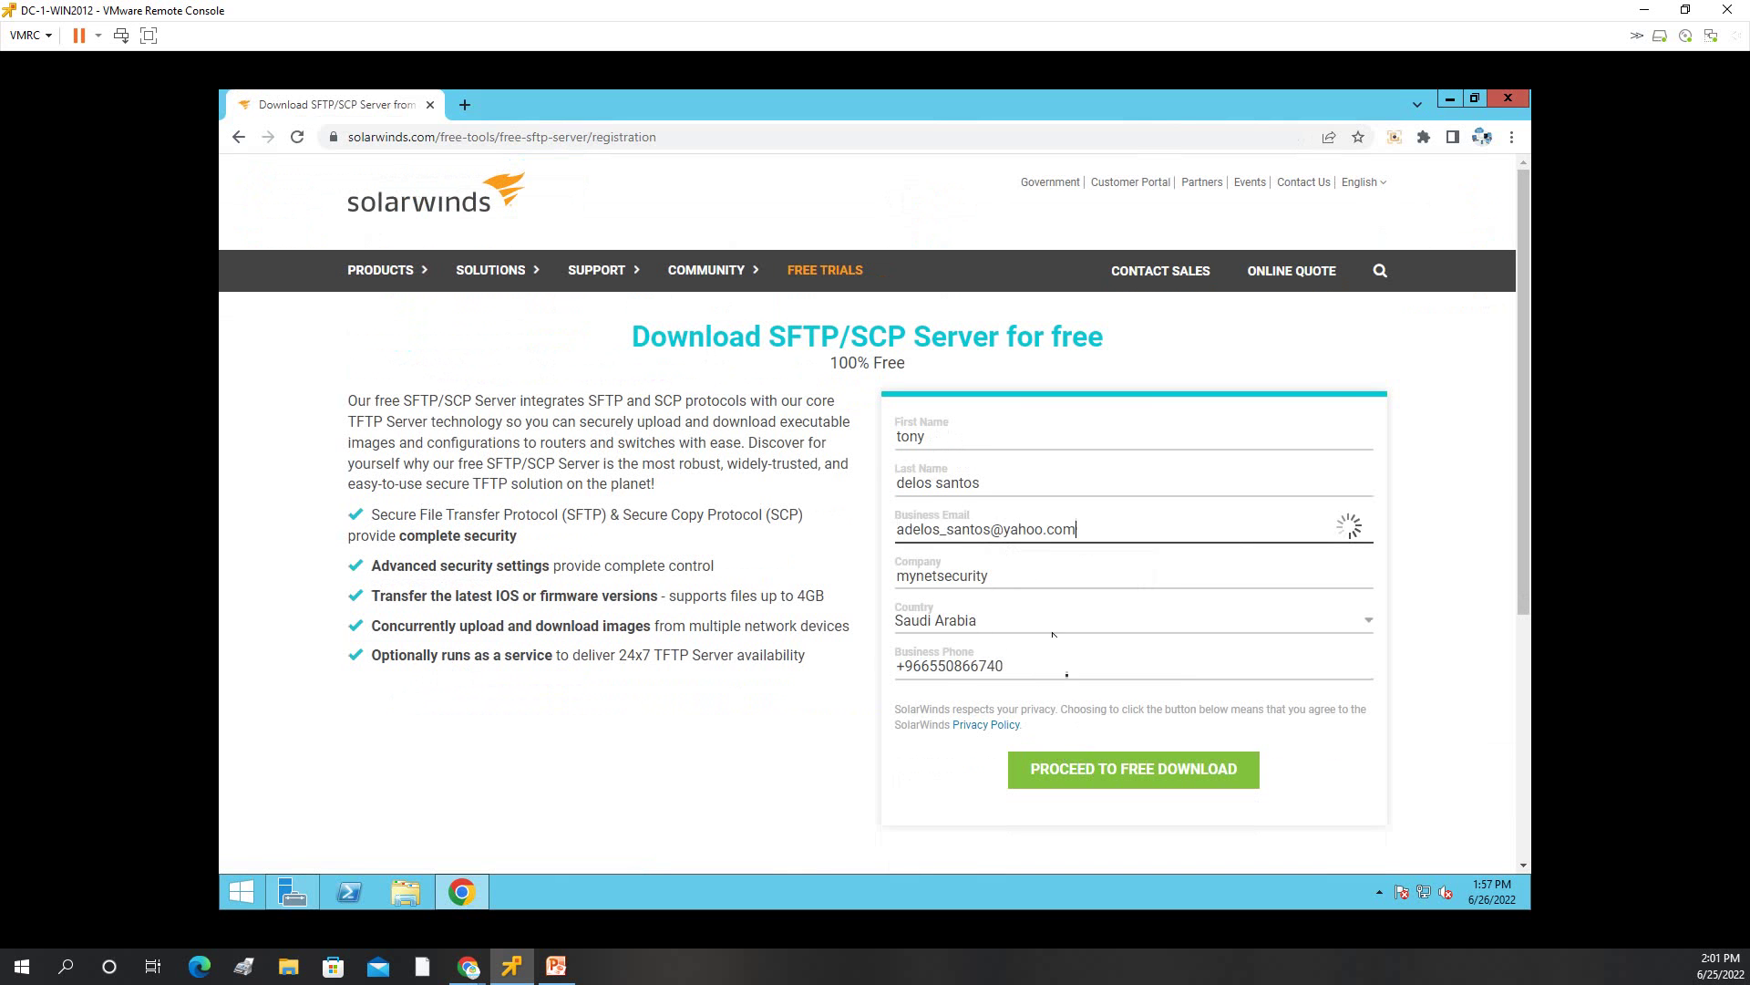
left_click(1078, 769)
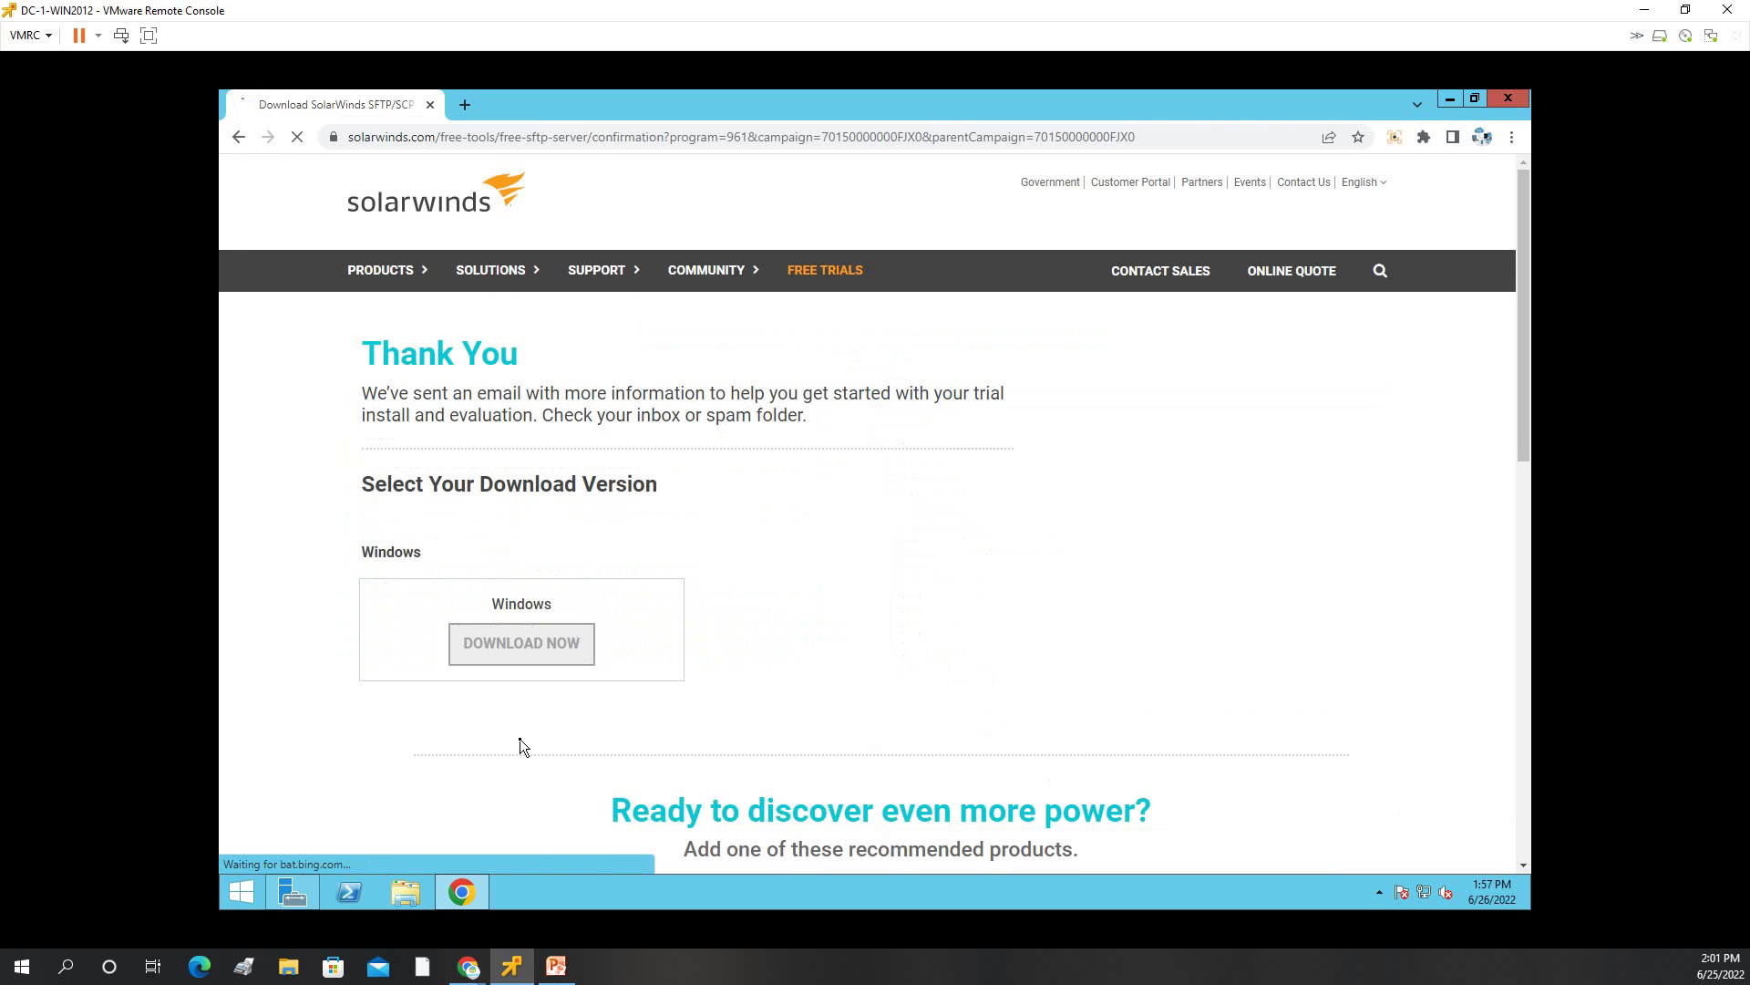
left_click(532, 656)
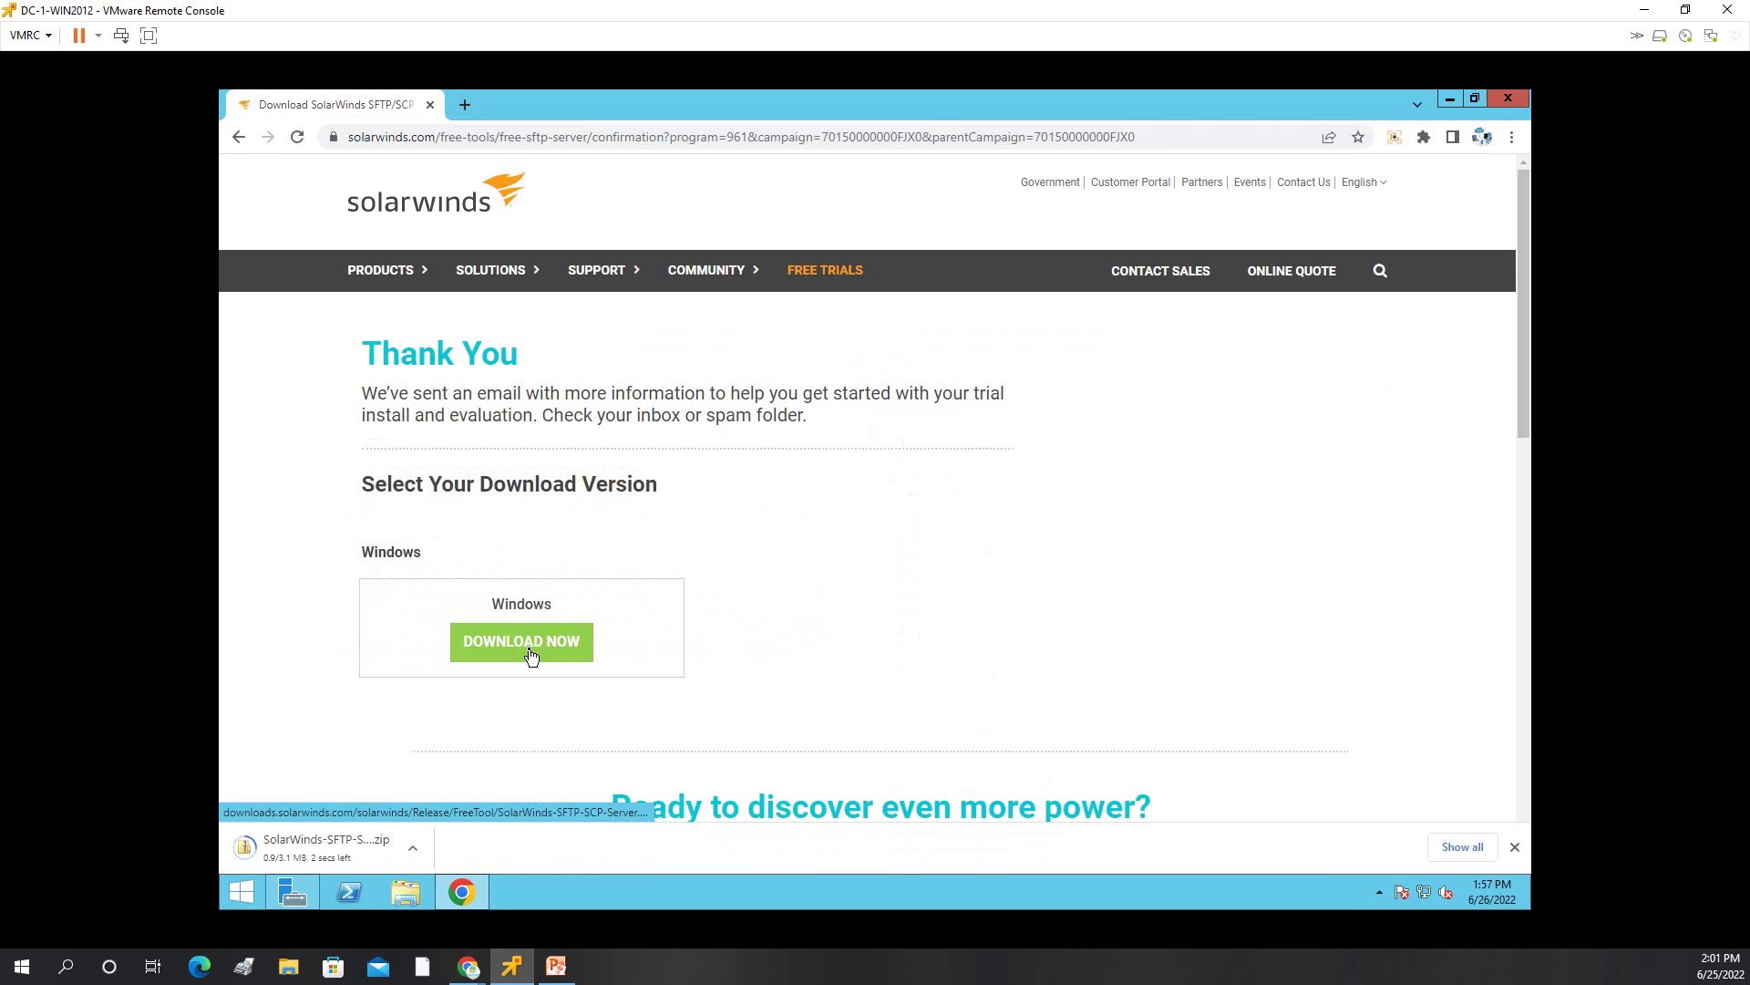
left_click(412, 848)
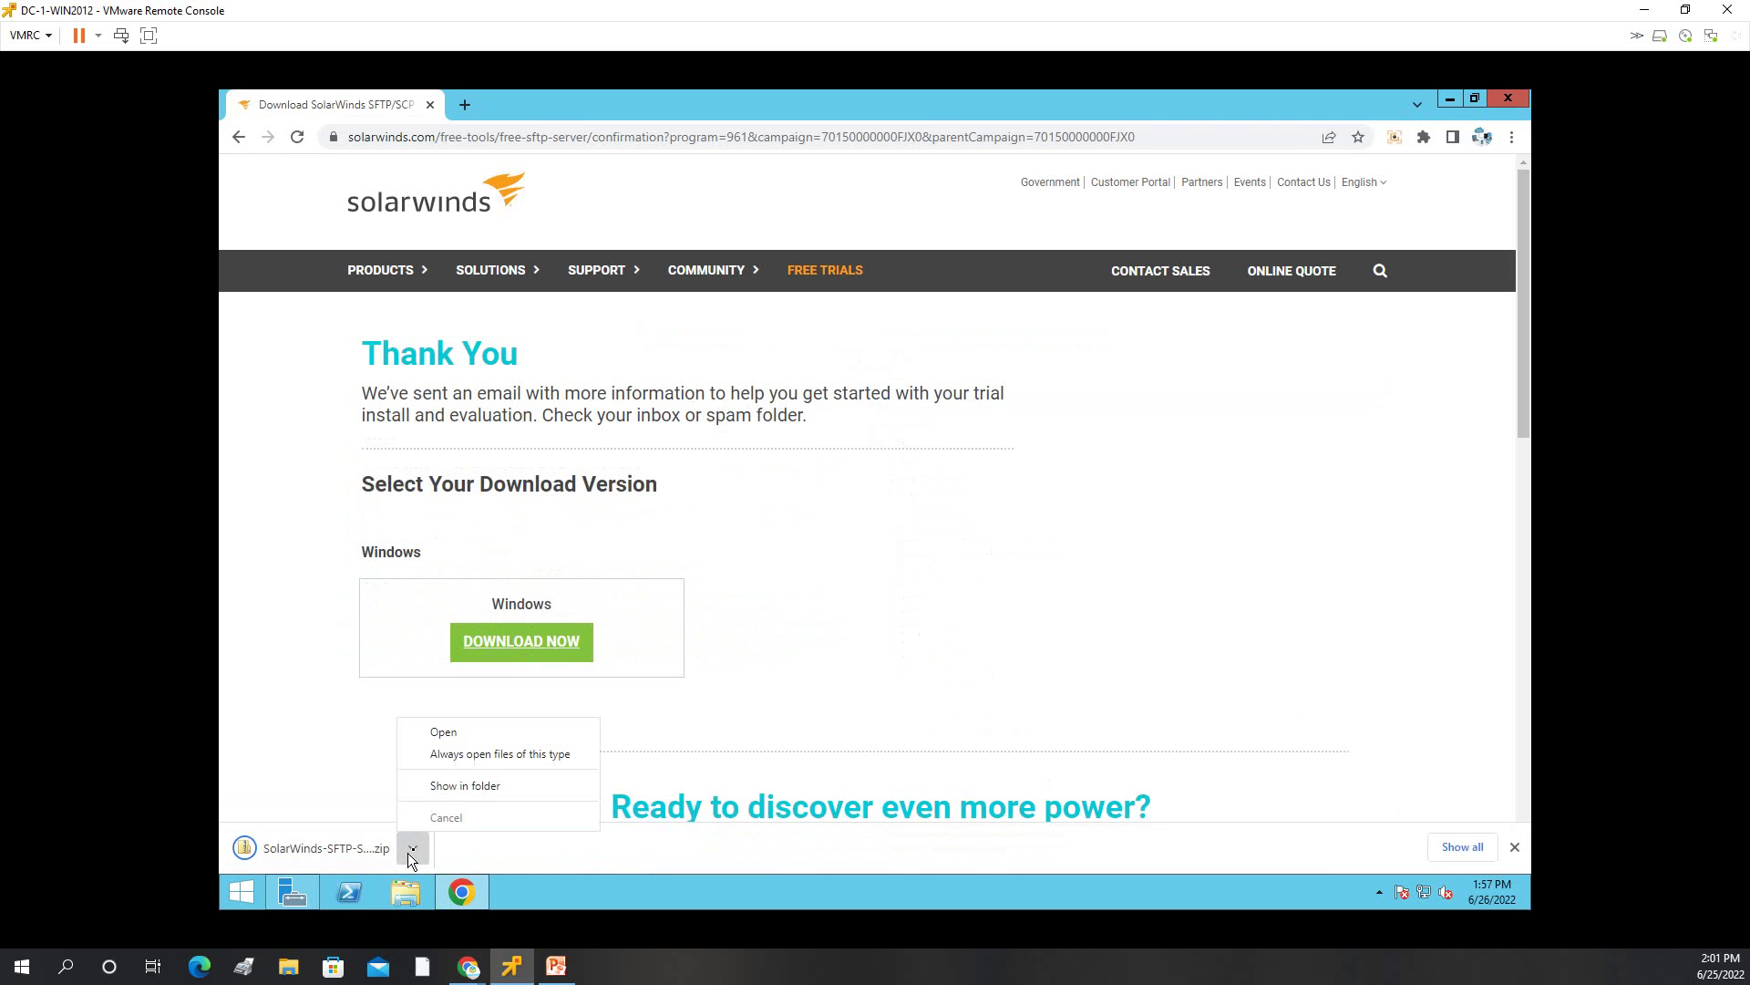
Run SftpServerInstaller.exe from the downloaded zip, accept the license, install, and launch the server.
left_click(458, 784)
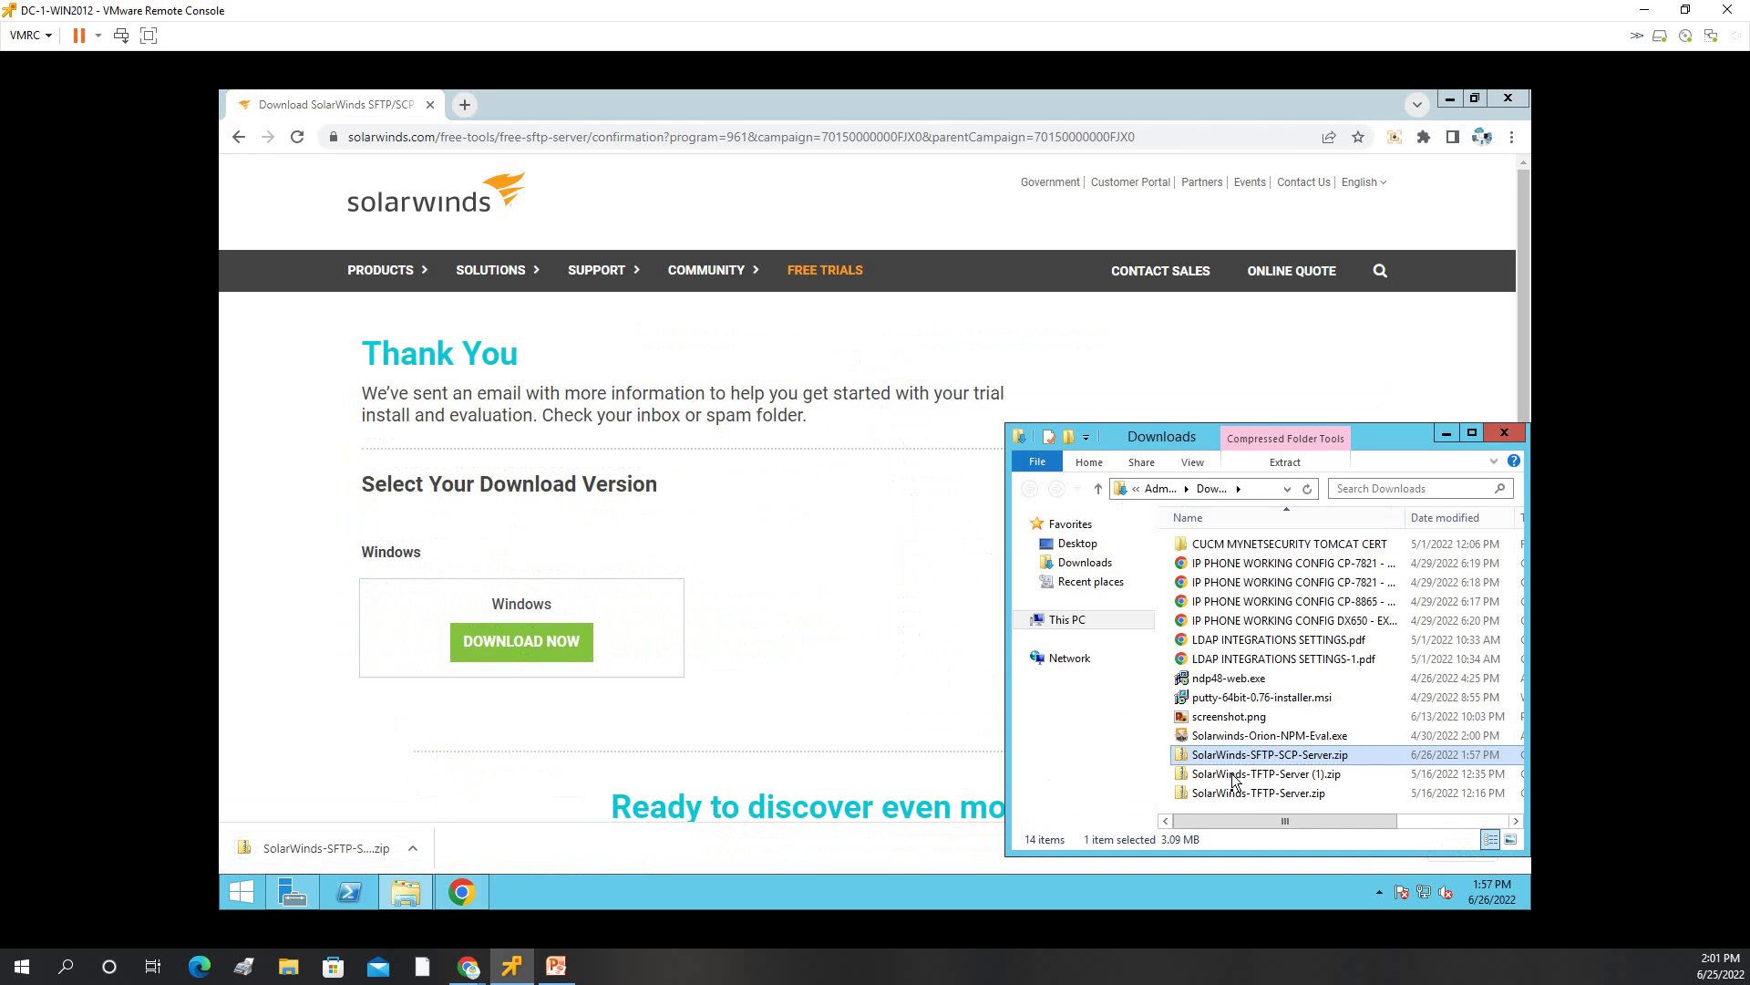
double_click(1236, 756)
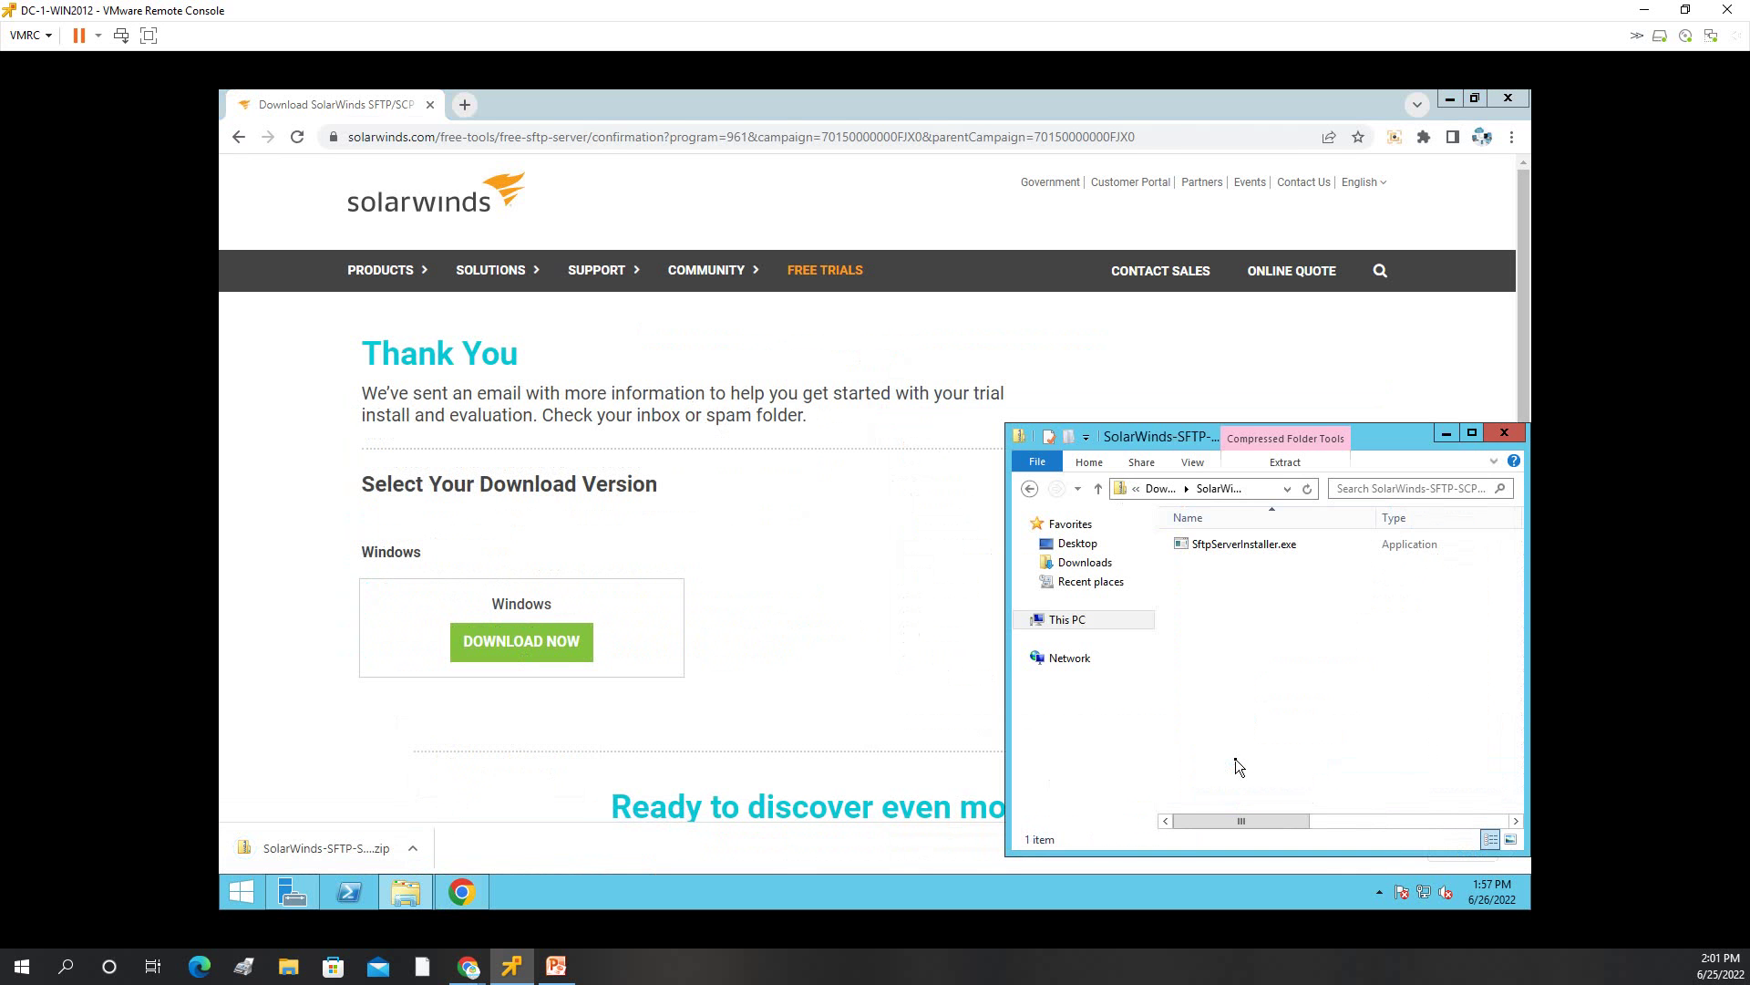
double_click(1200, 540)
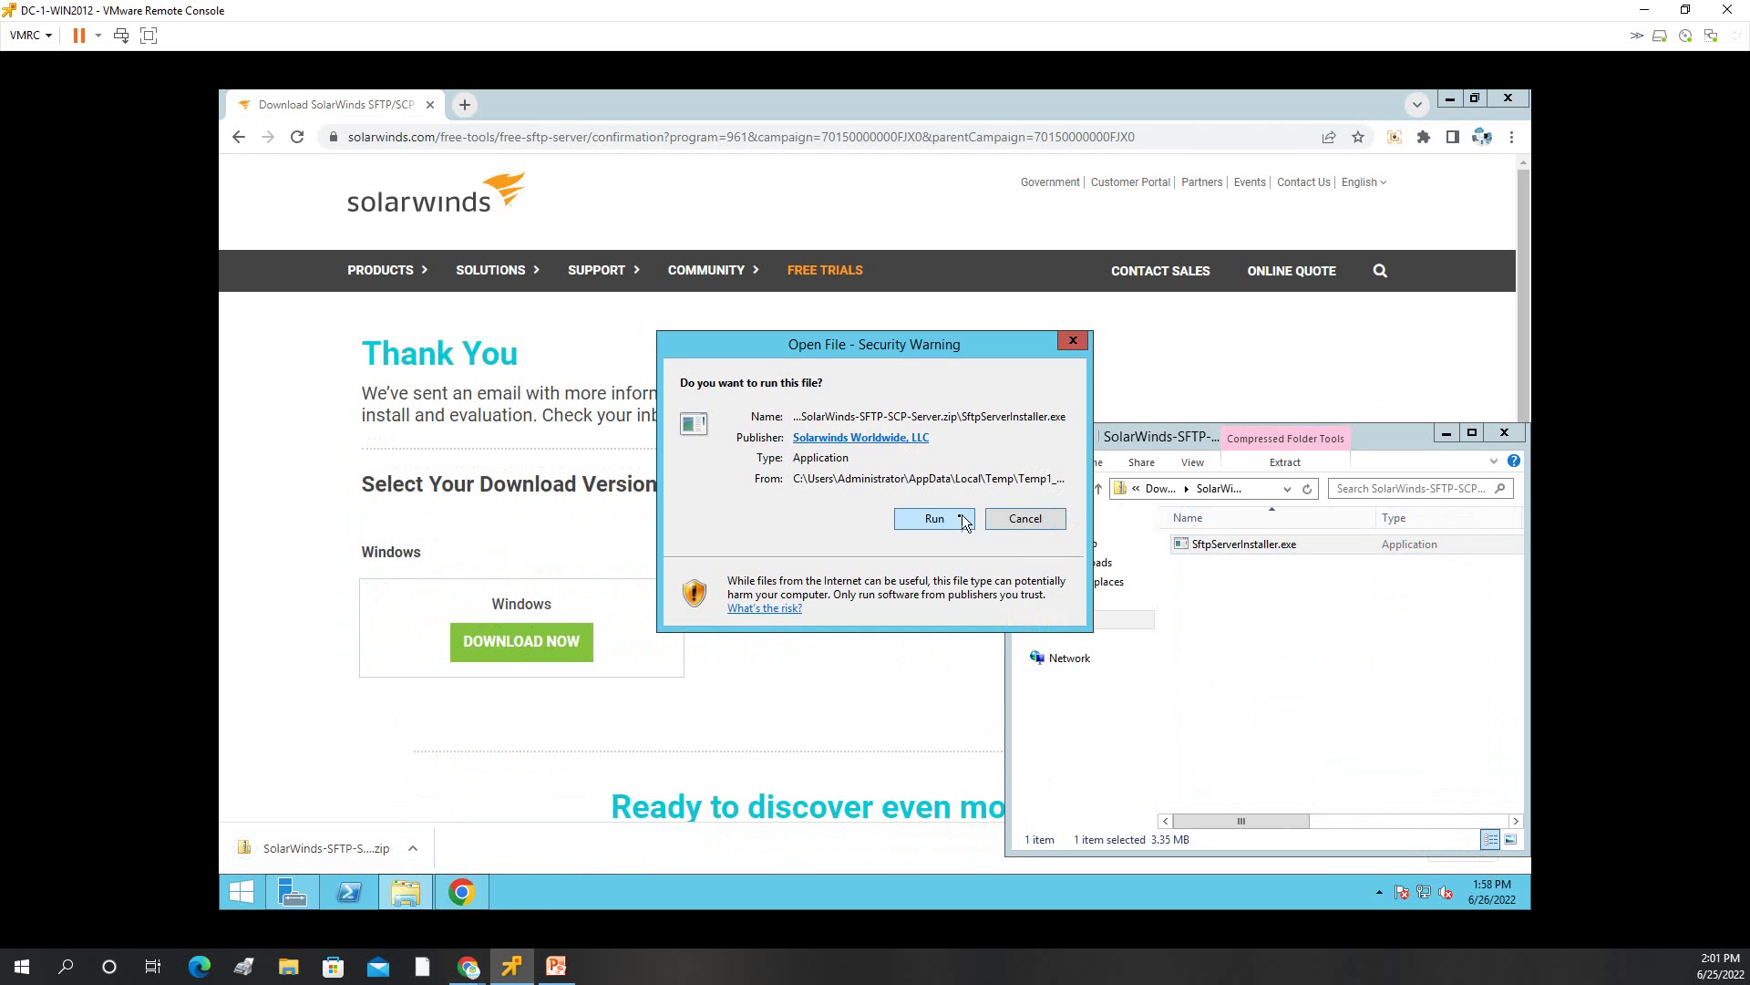
left_click(960, 517)
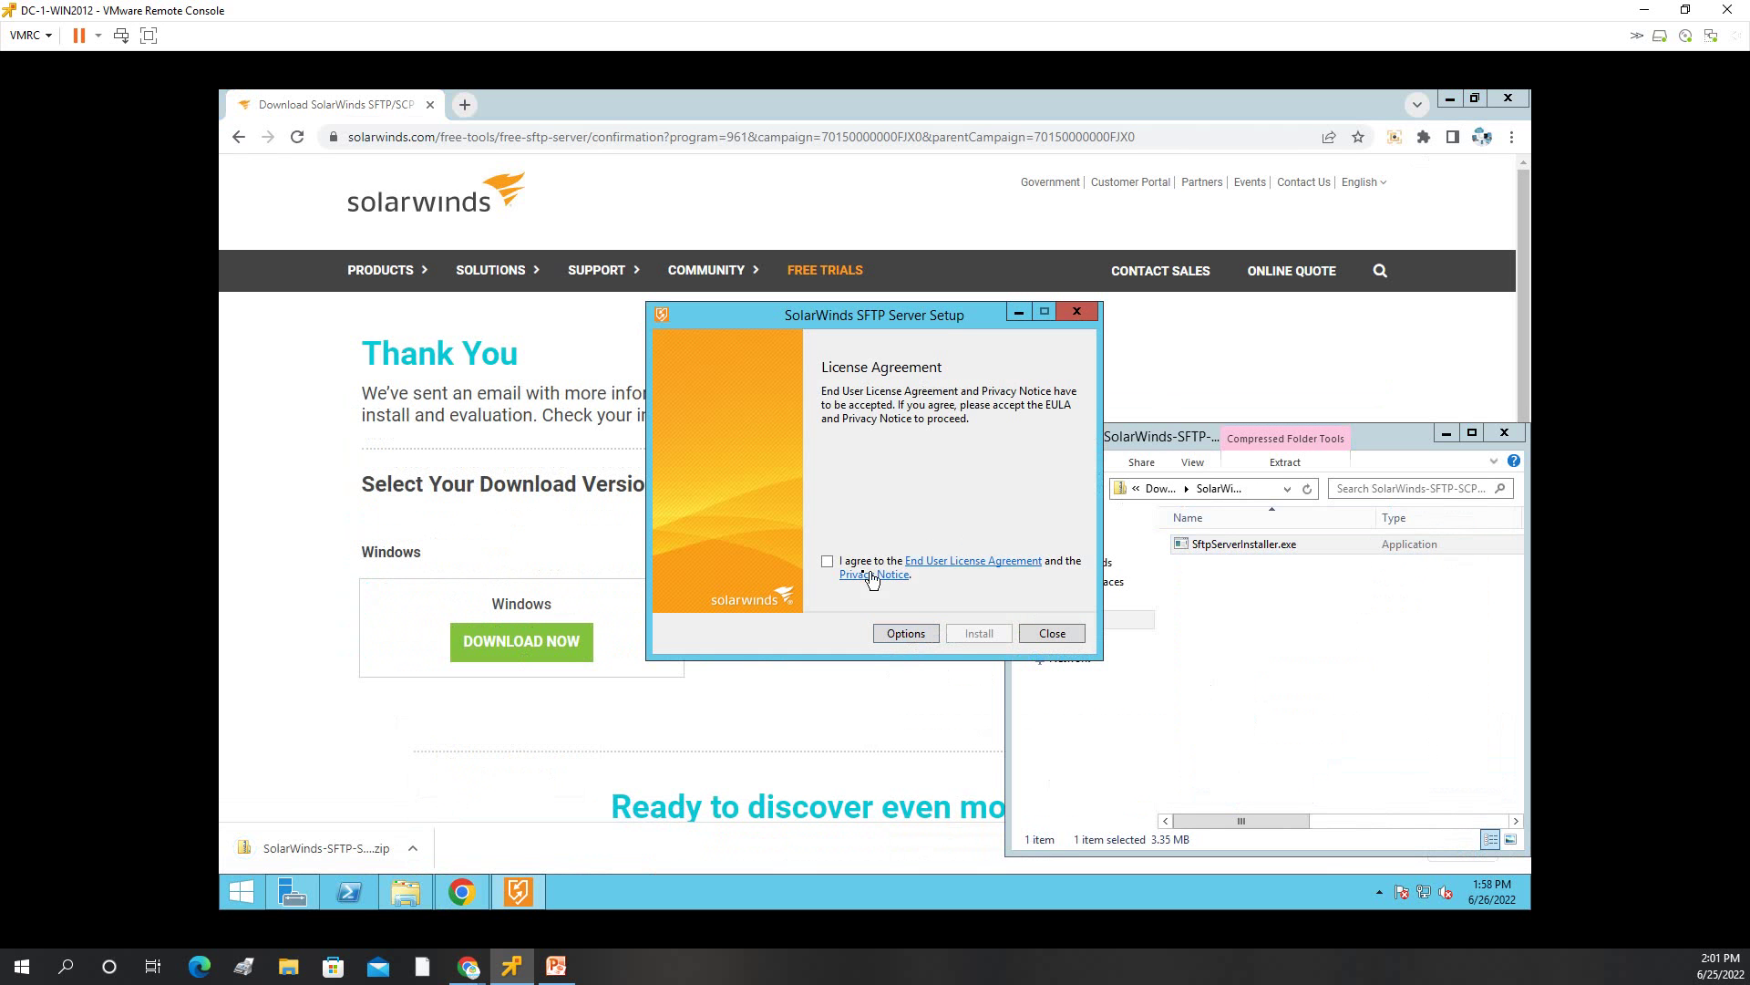
left_click(831, 562)
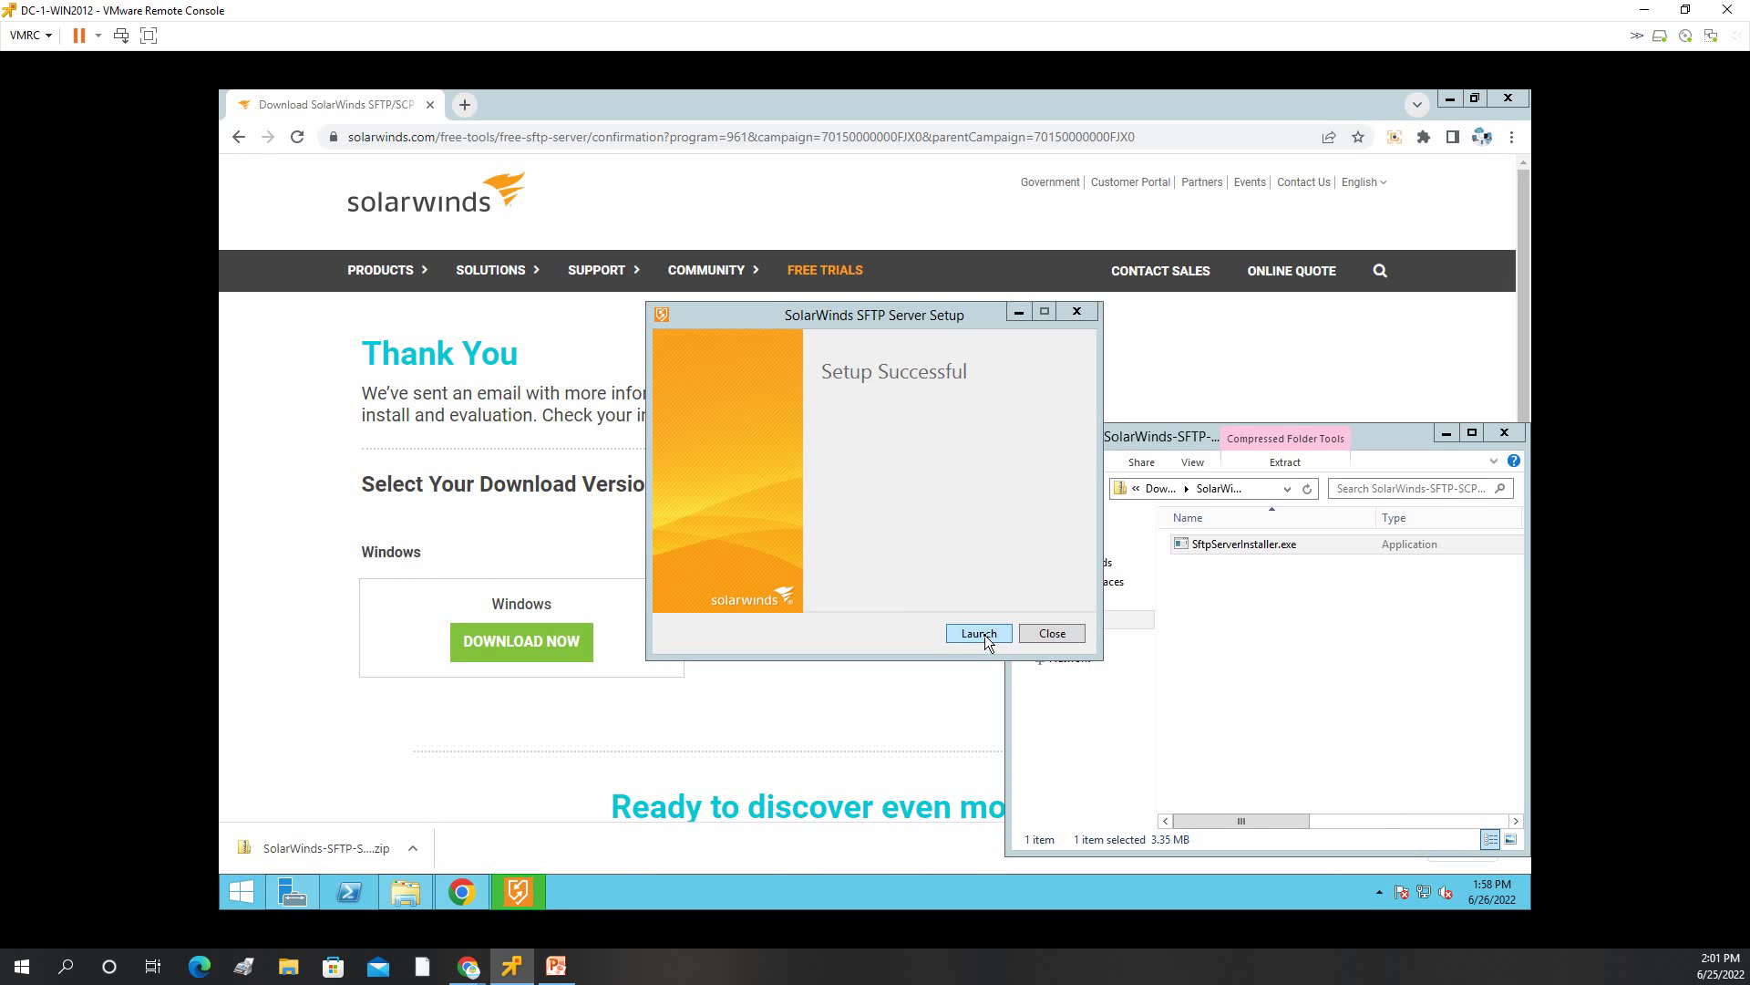
left_click(982, 633)
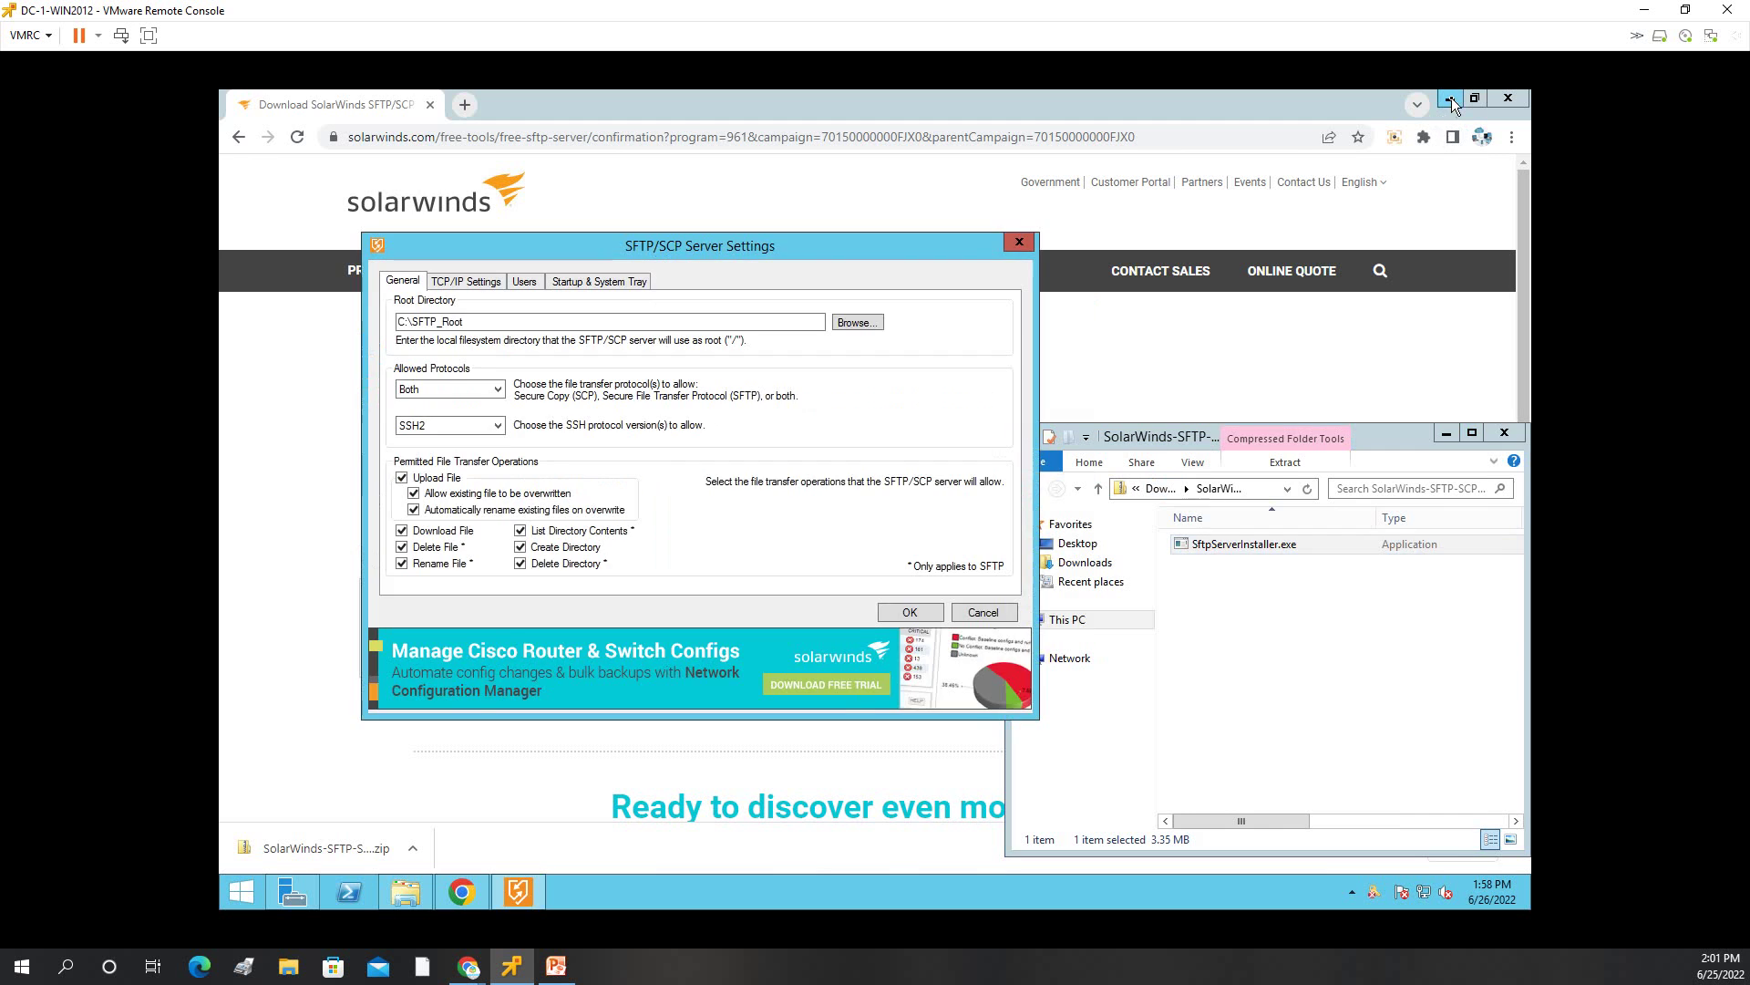
Point out the C:\SFTP_Root root directory, then view the TCP/IP settings on port 22.
left_click(1449, 99)
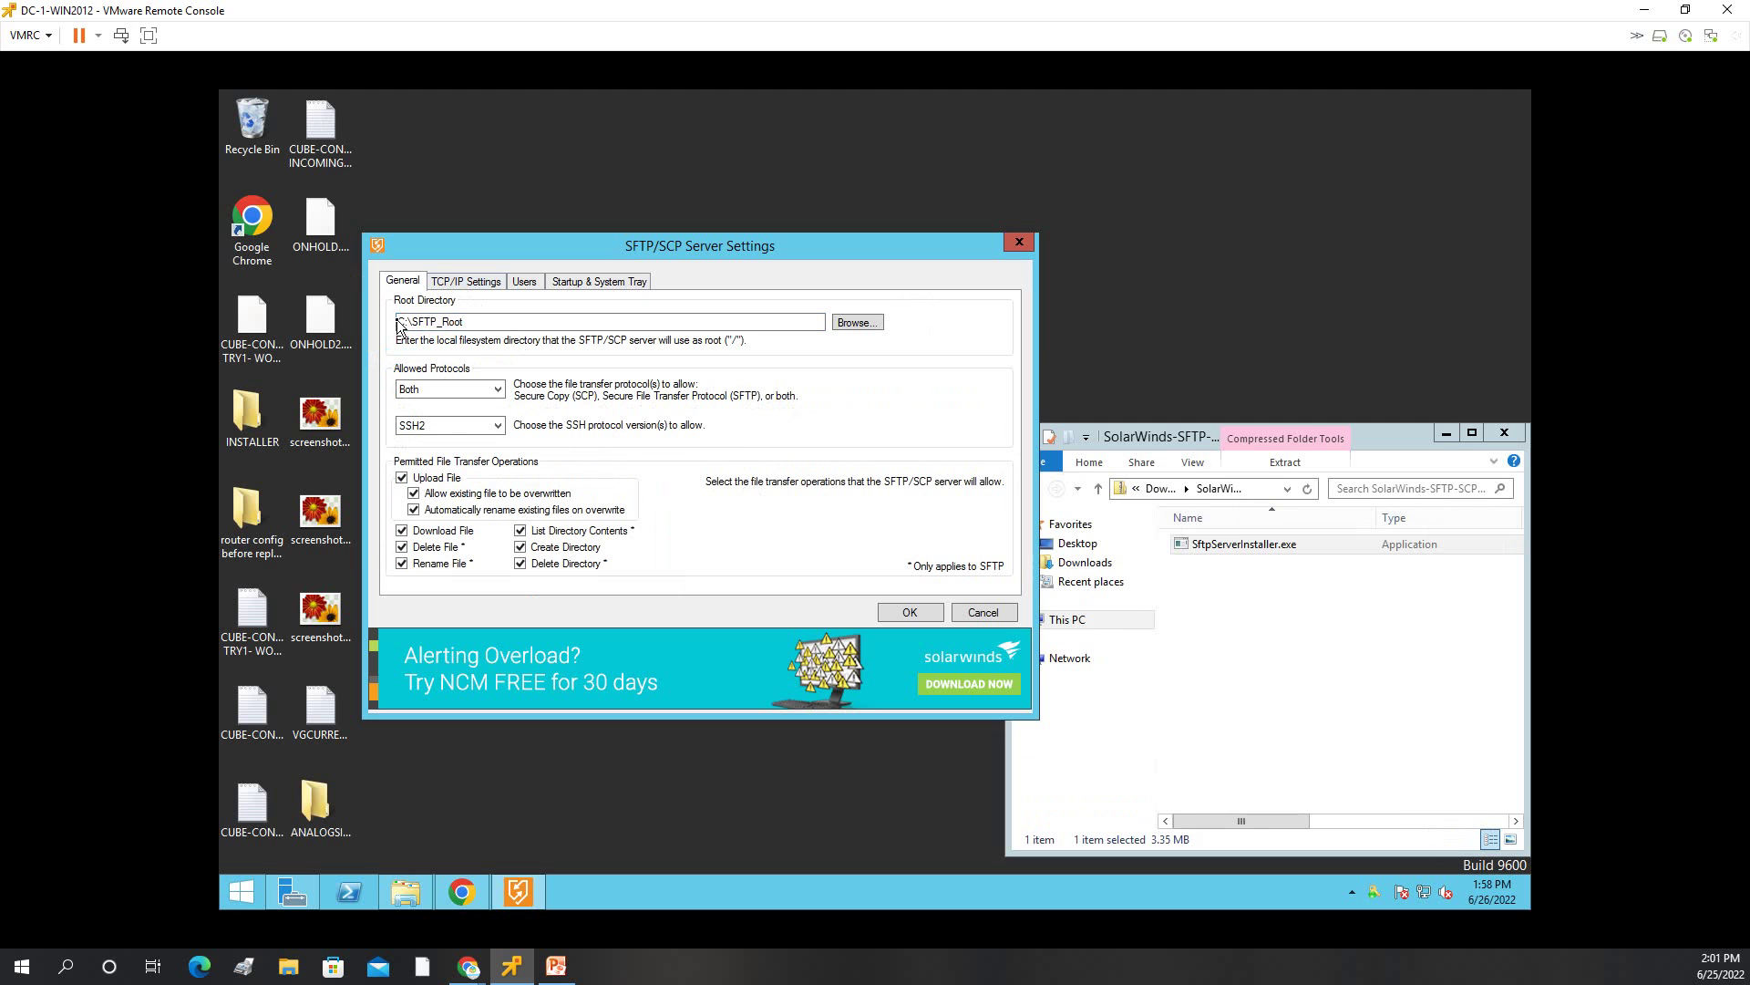
left_click_drag(404, 322, 484, 325)
left_click(496, 322)
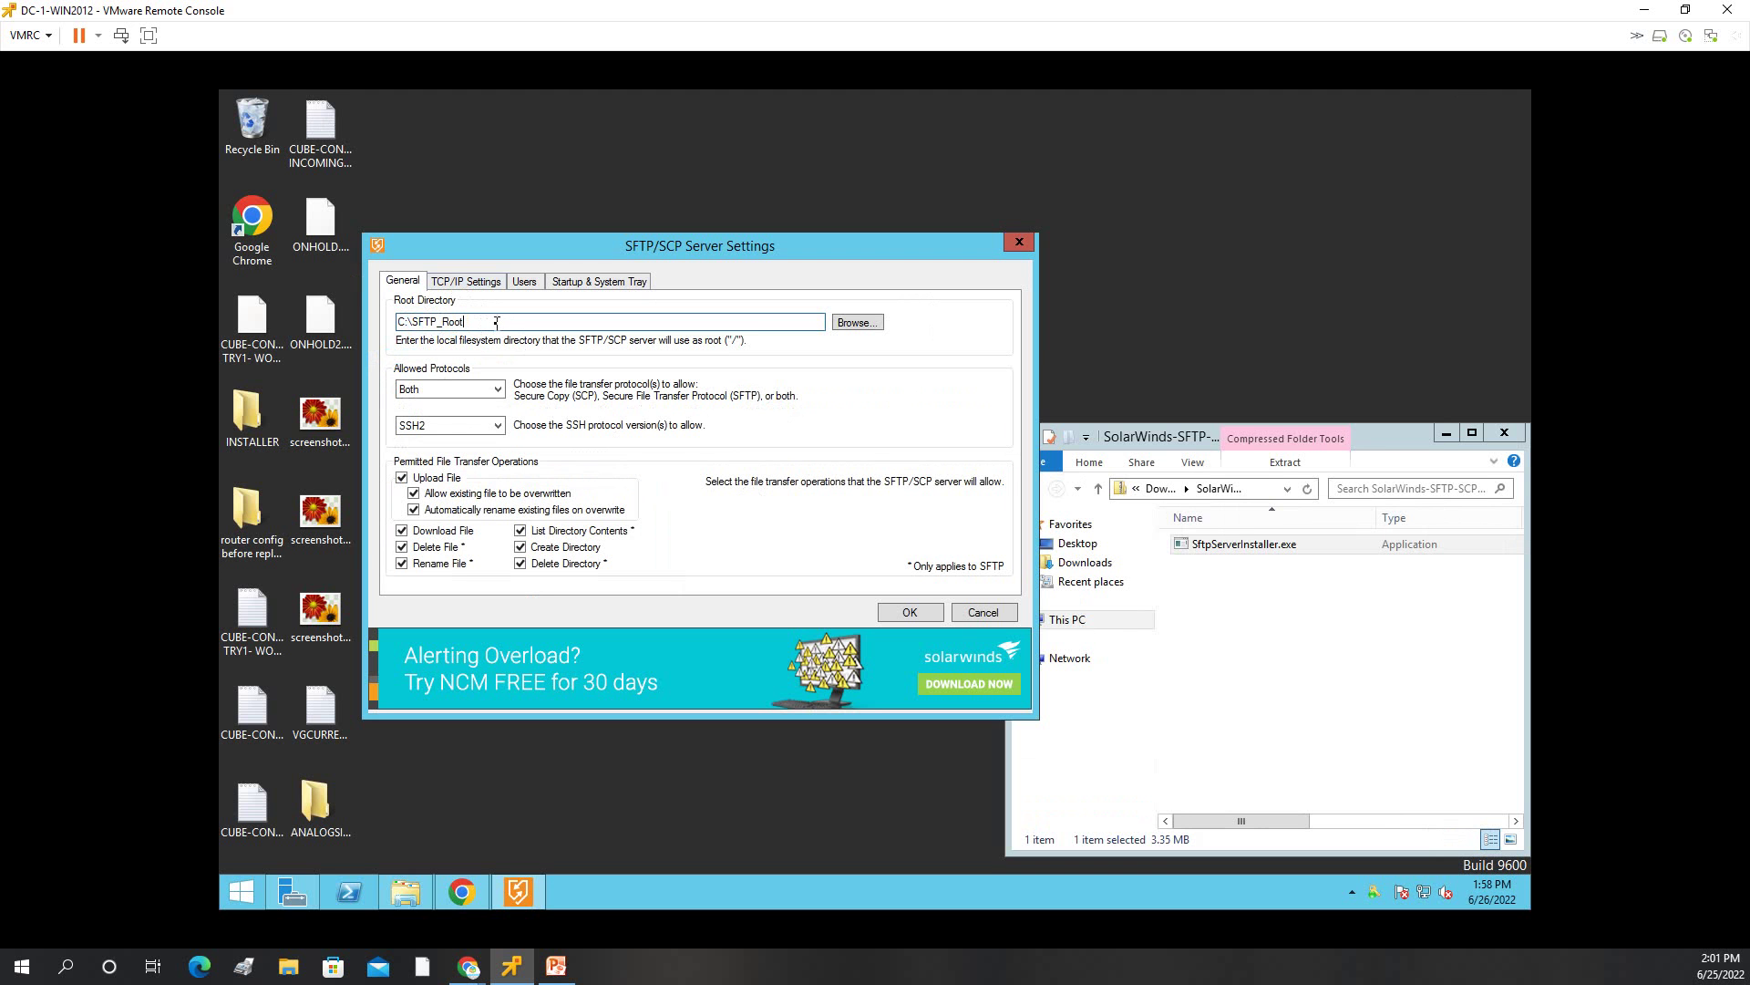
left_click(476, 283)
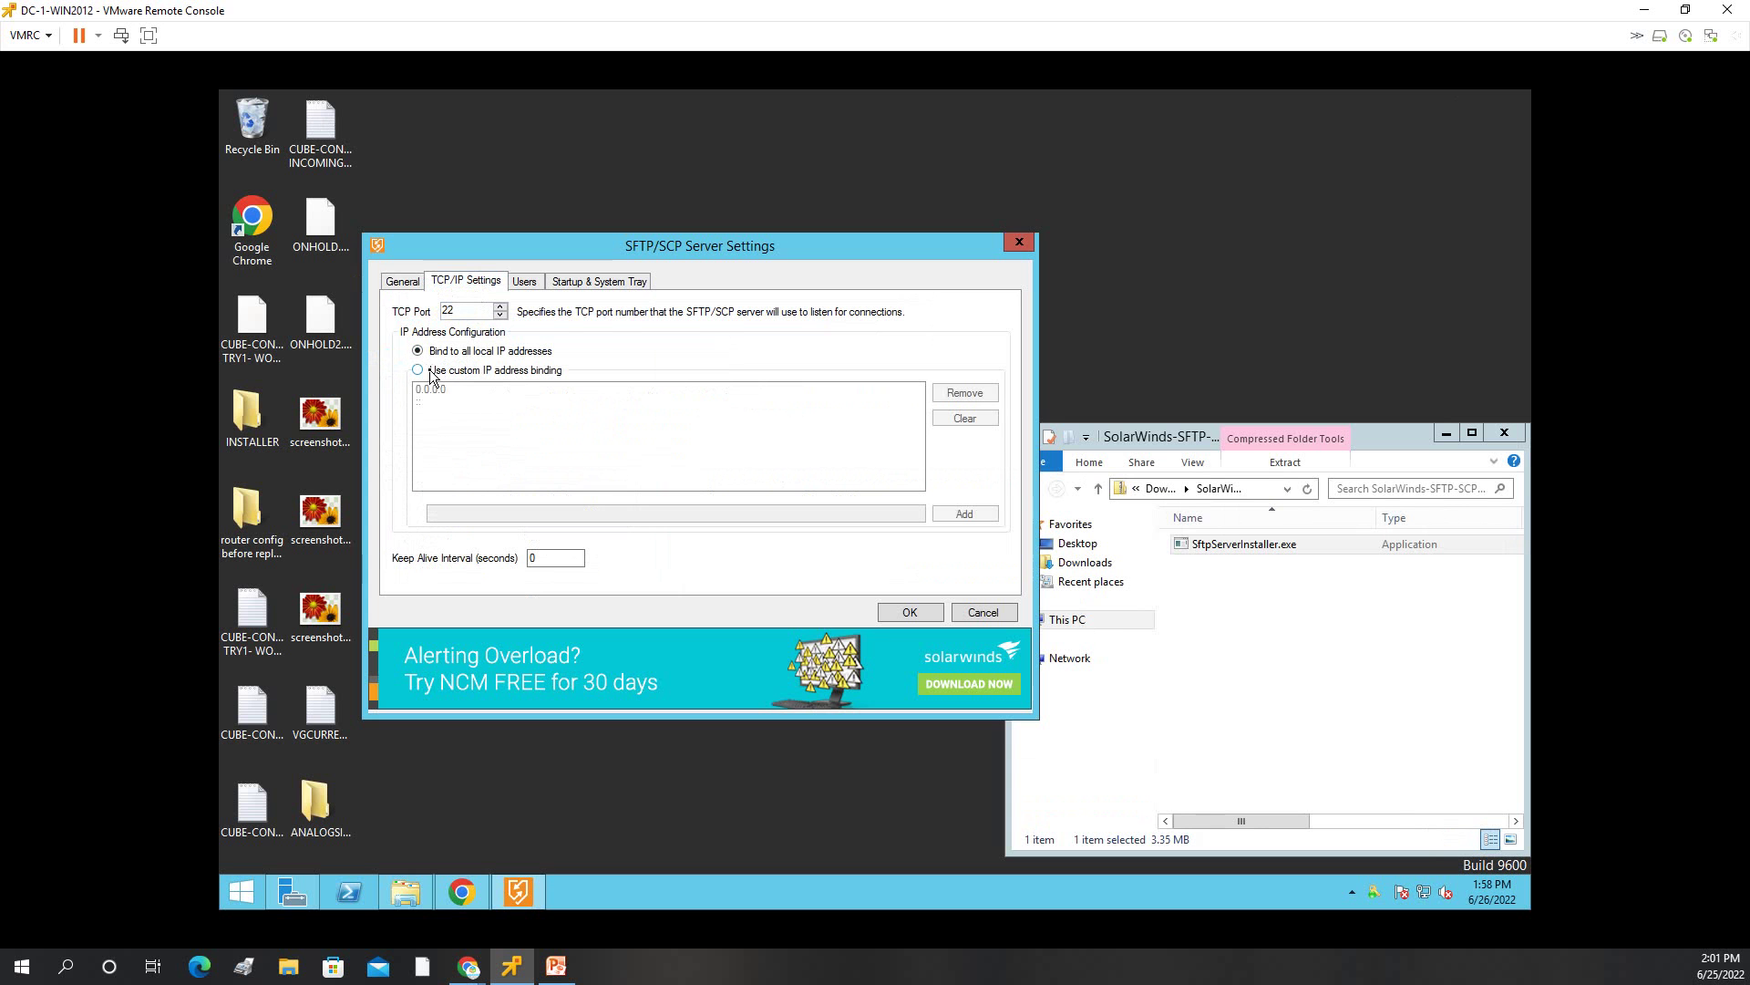
right_click(1424, 893)
left_click(1403, 889)
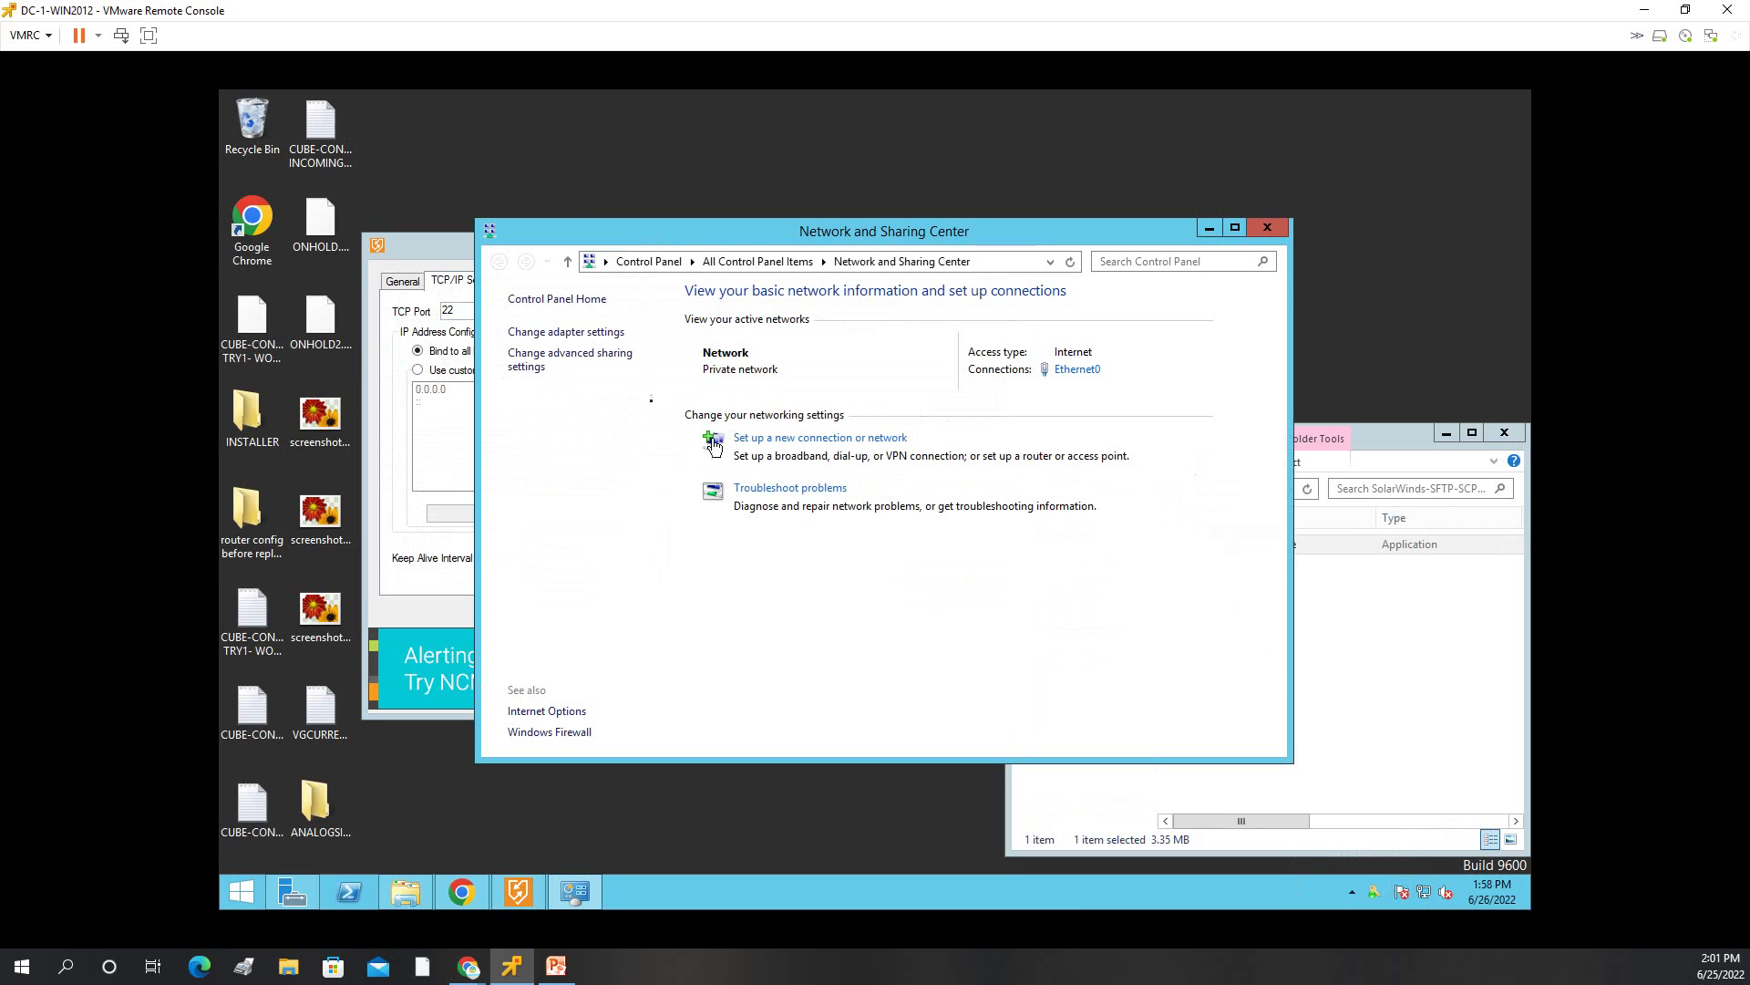
left_click(565, 332)
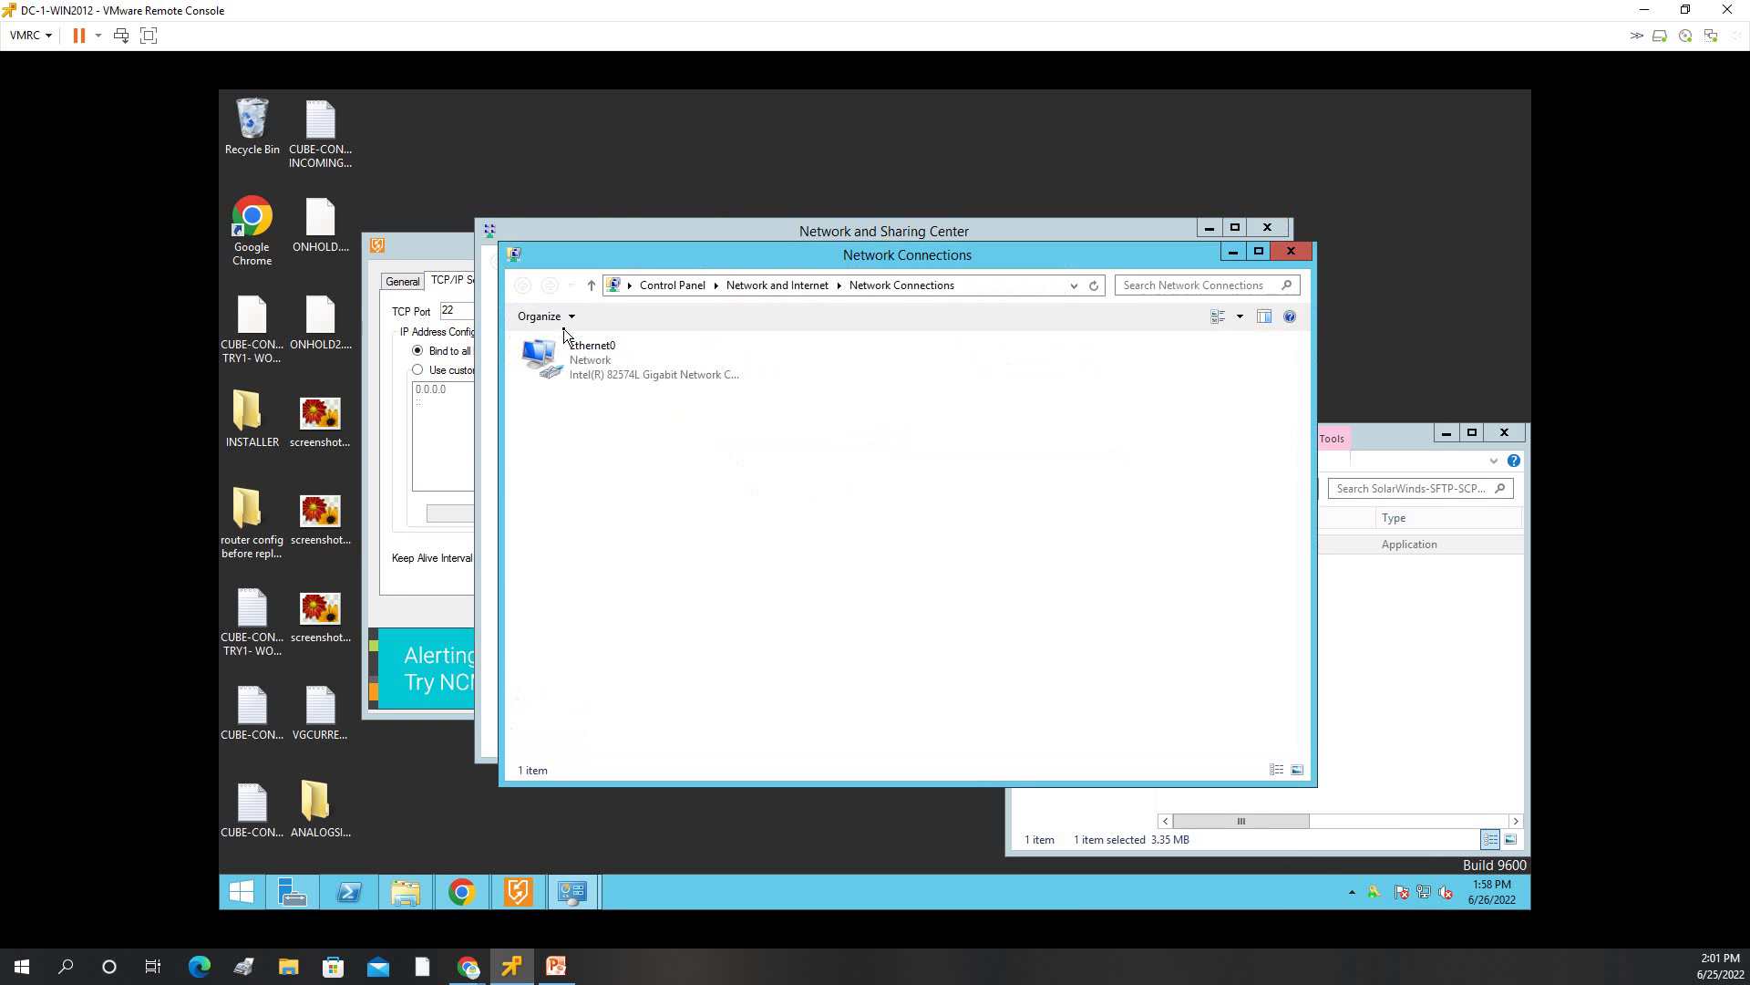
left_click(595, 359)
double_click(583, 359)
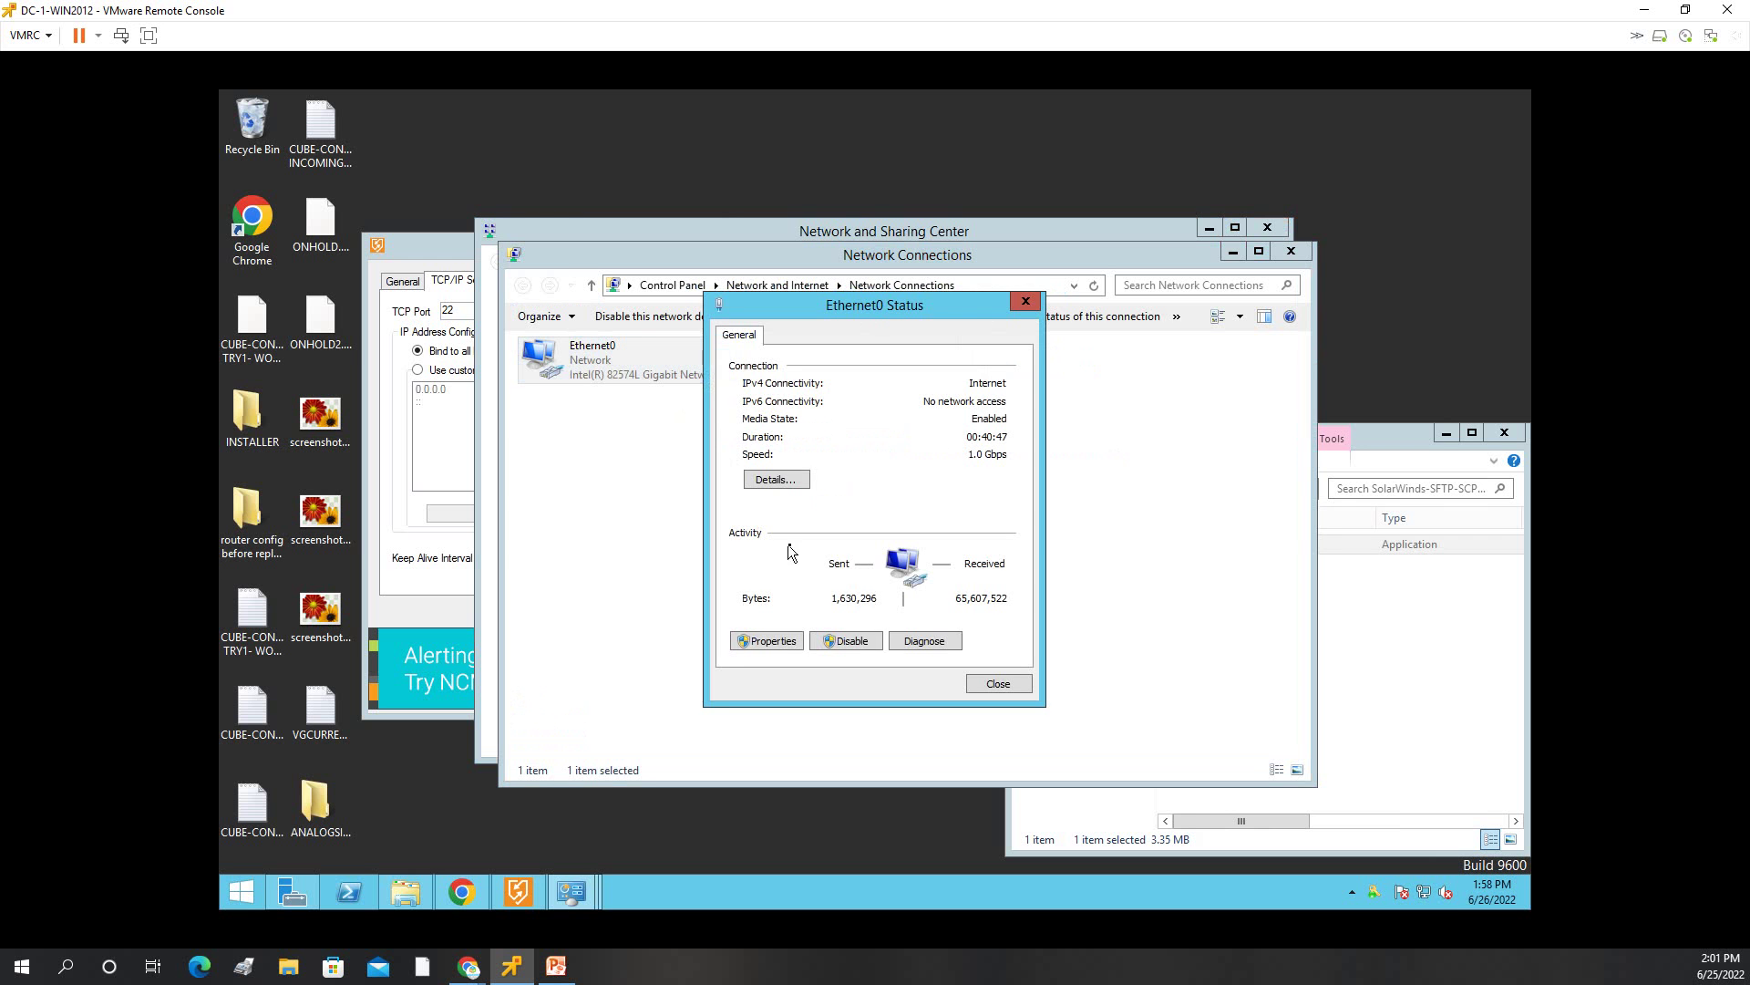
left_click(783, 481)
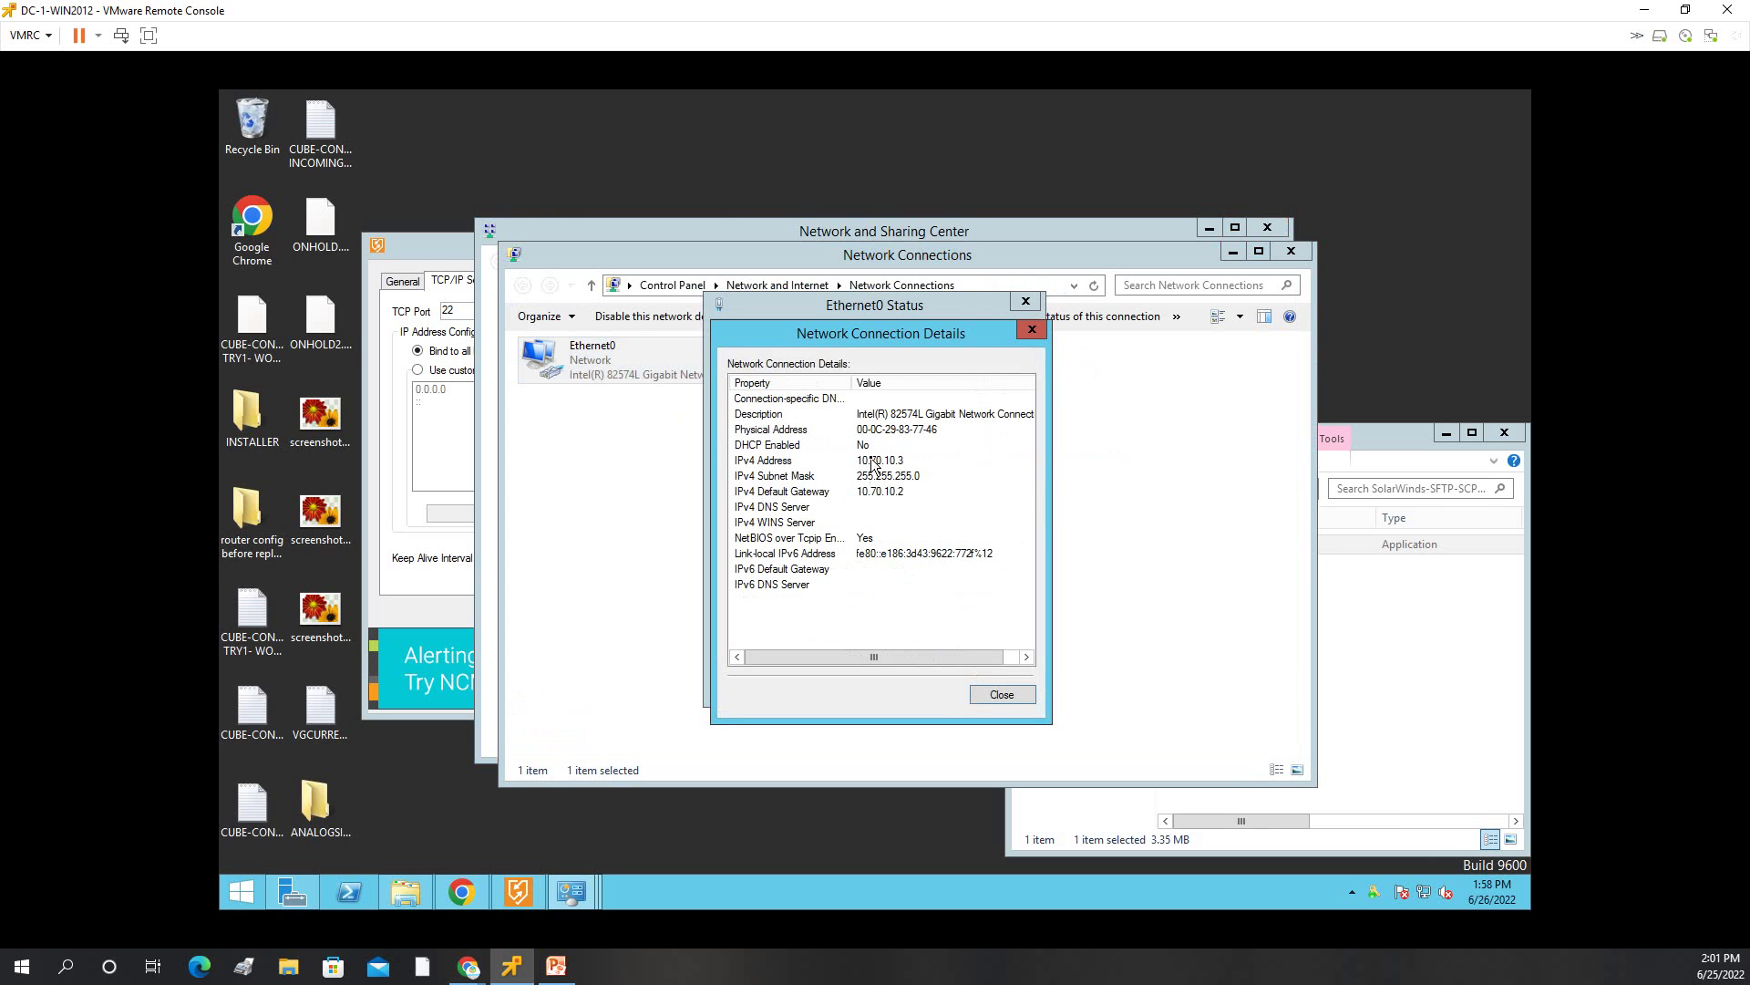
left_click(1030, 330)
left_click(1019, 301)
left_click(1276, 255)
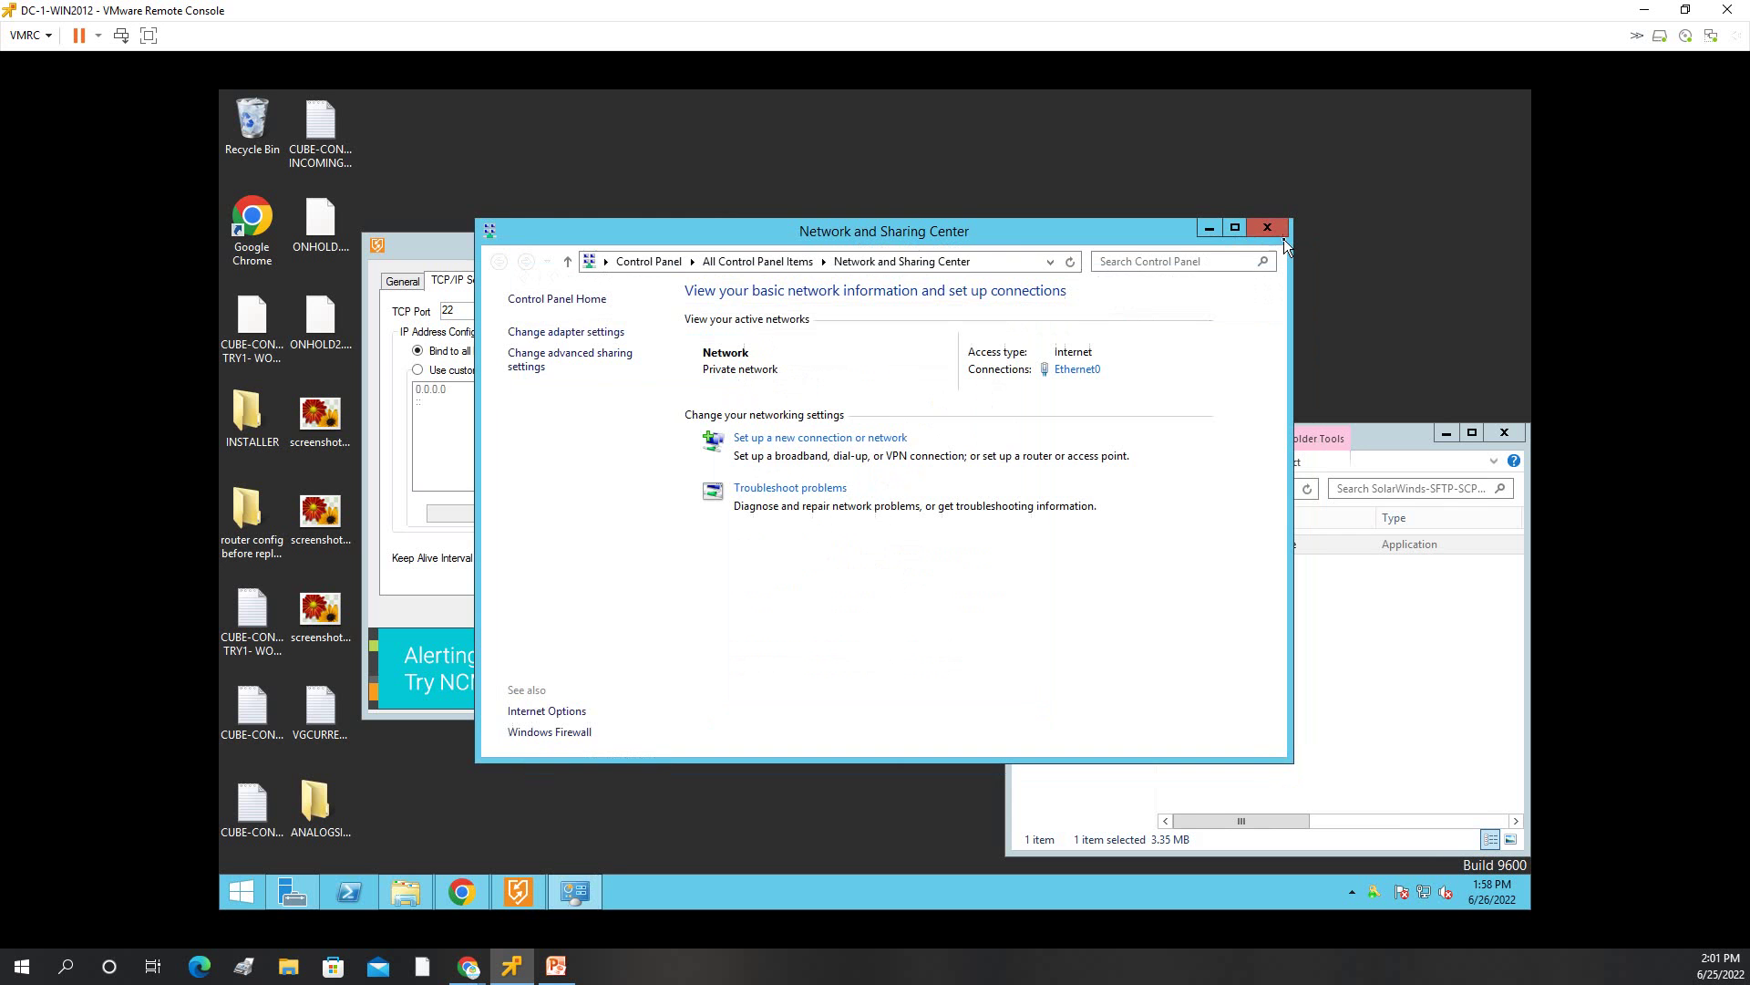
left_click(1269, 228)
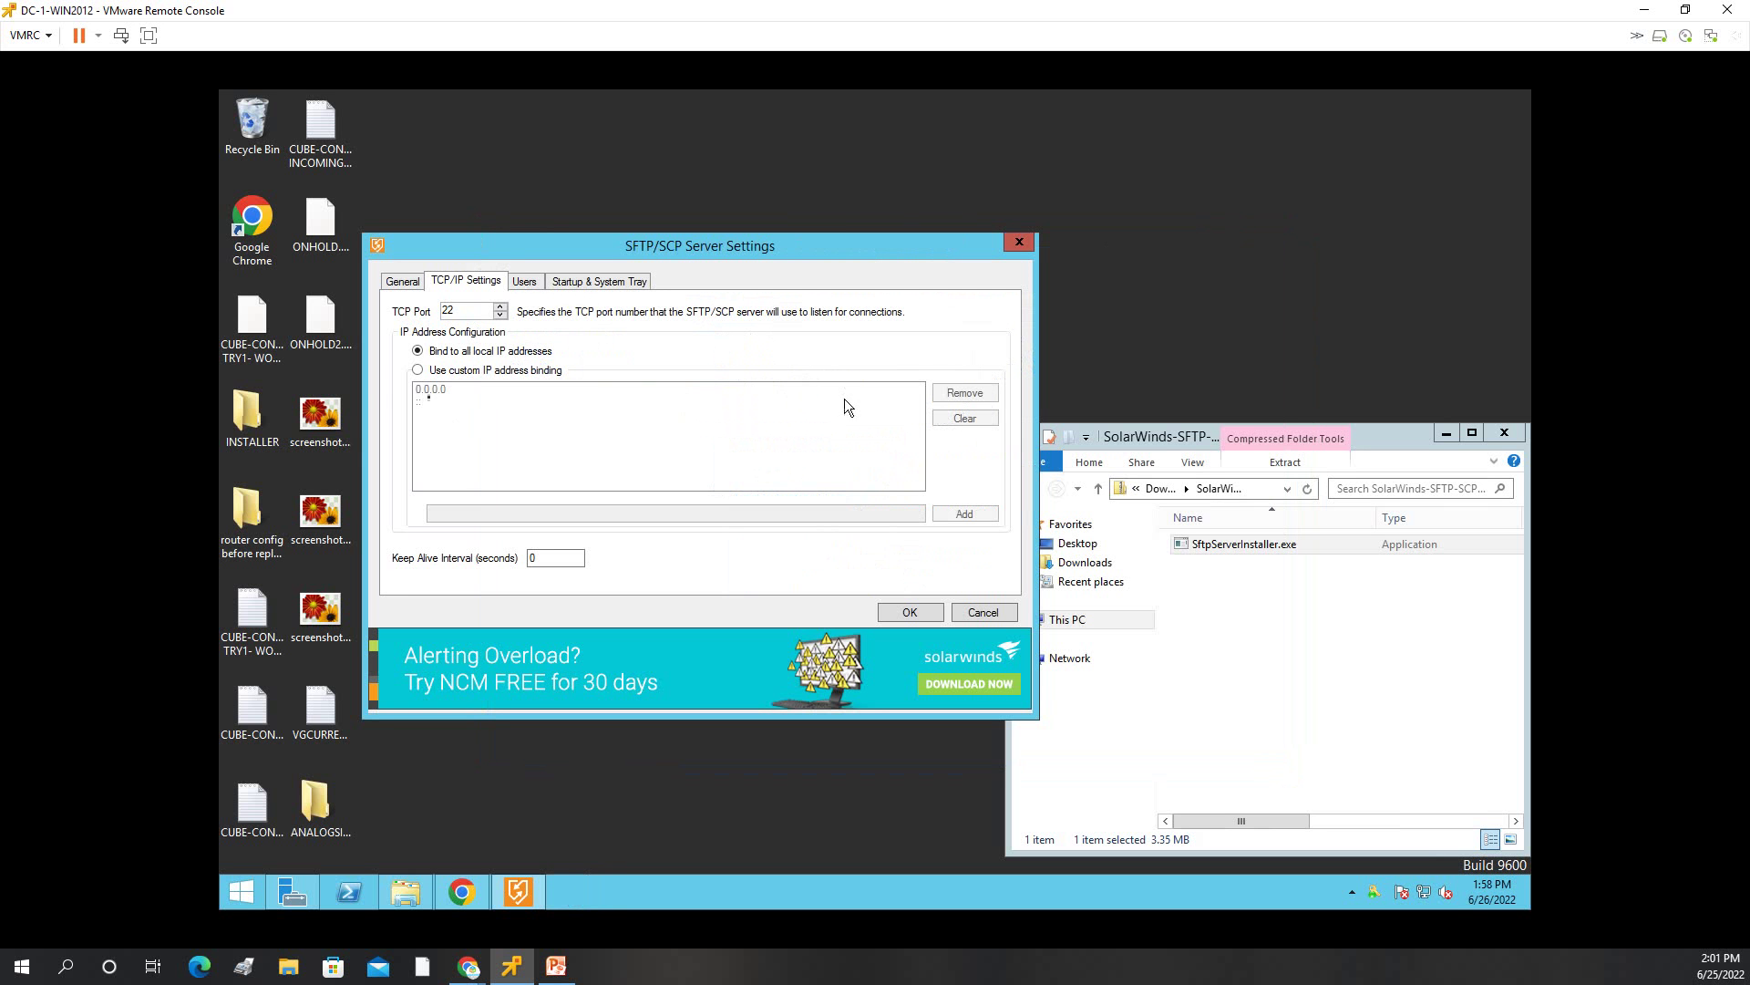
Bind the SFTP server to the IP address 10.70.10.3 and save the settings.
left_click(418, 370)
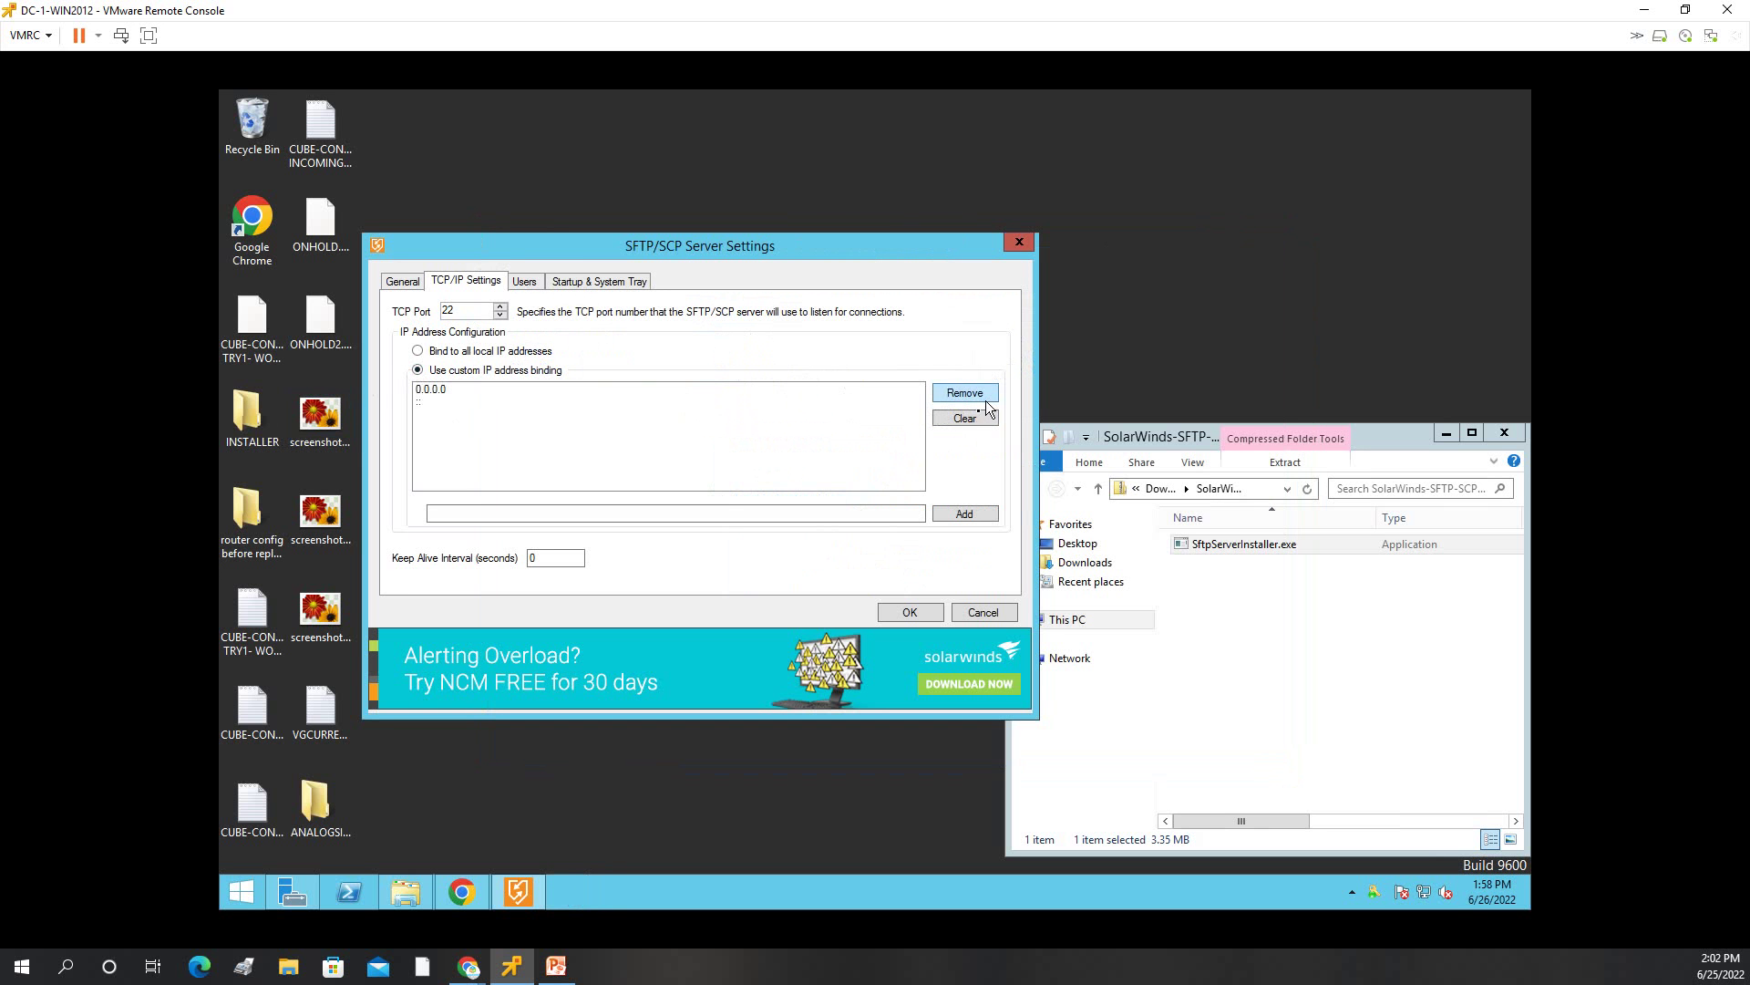
left_click(728, 513)
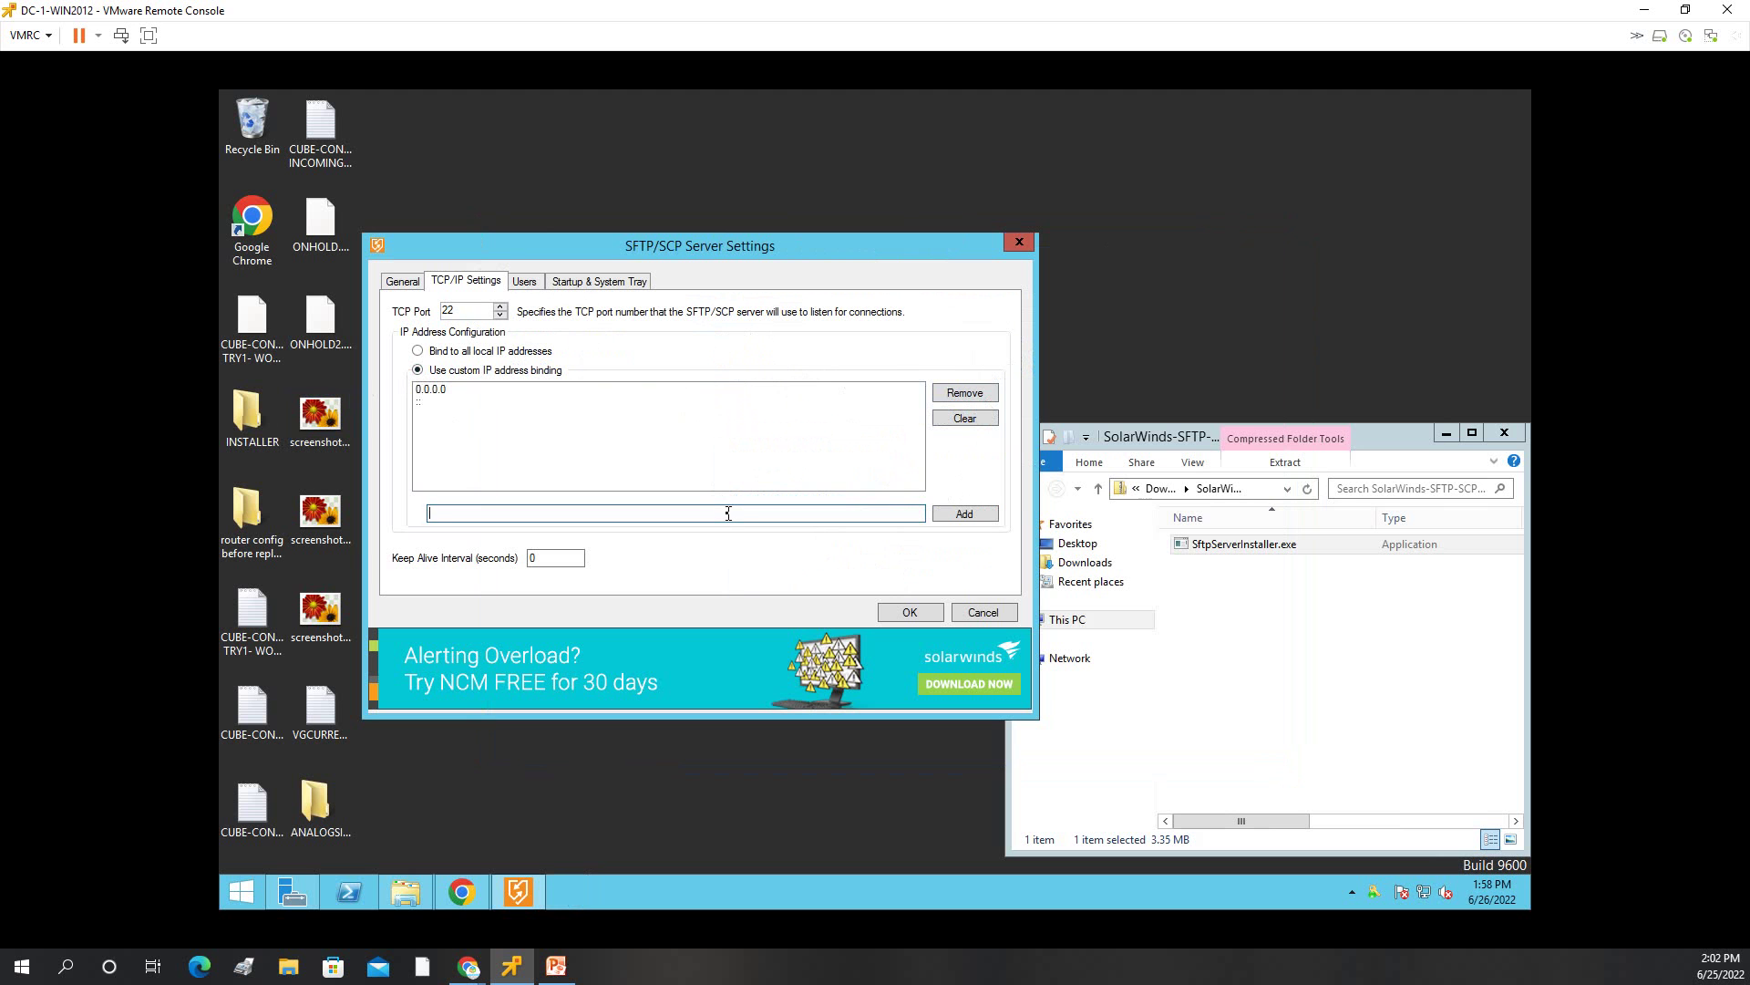
type("10.70.10.3")
left_click(976, 516)
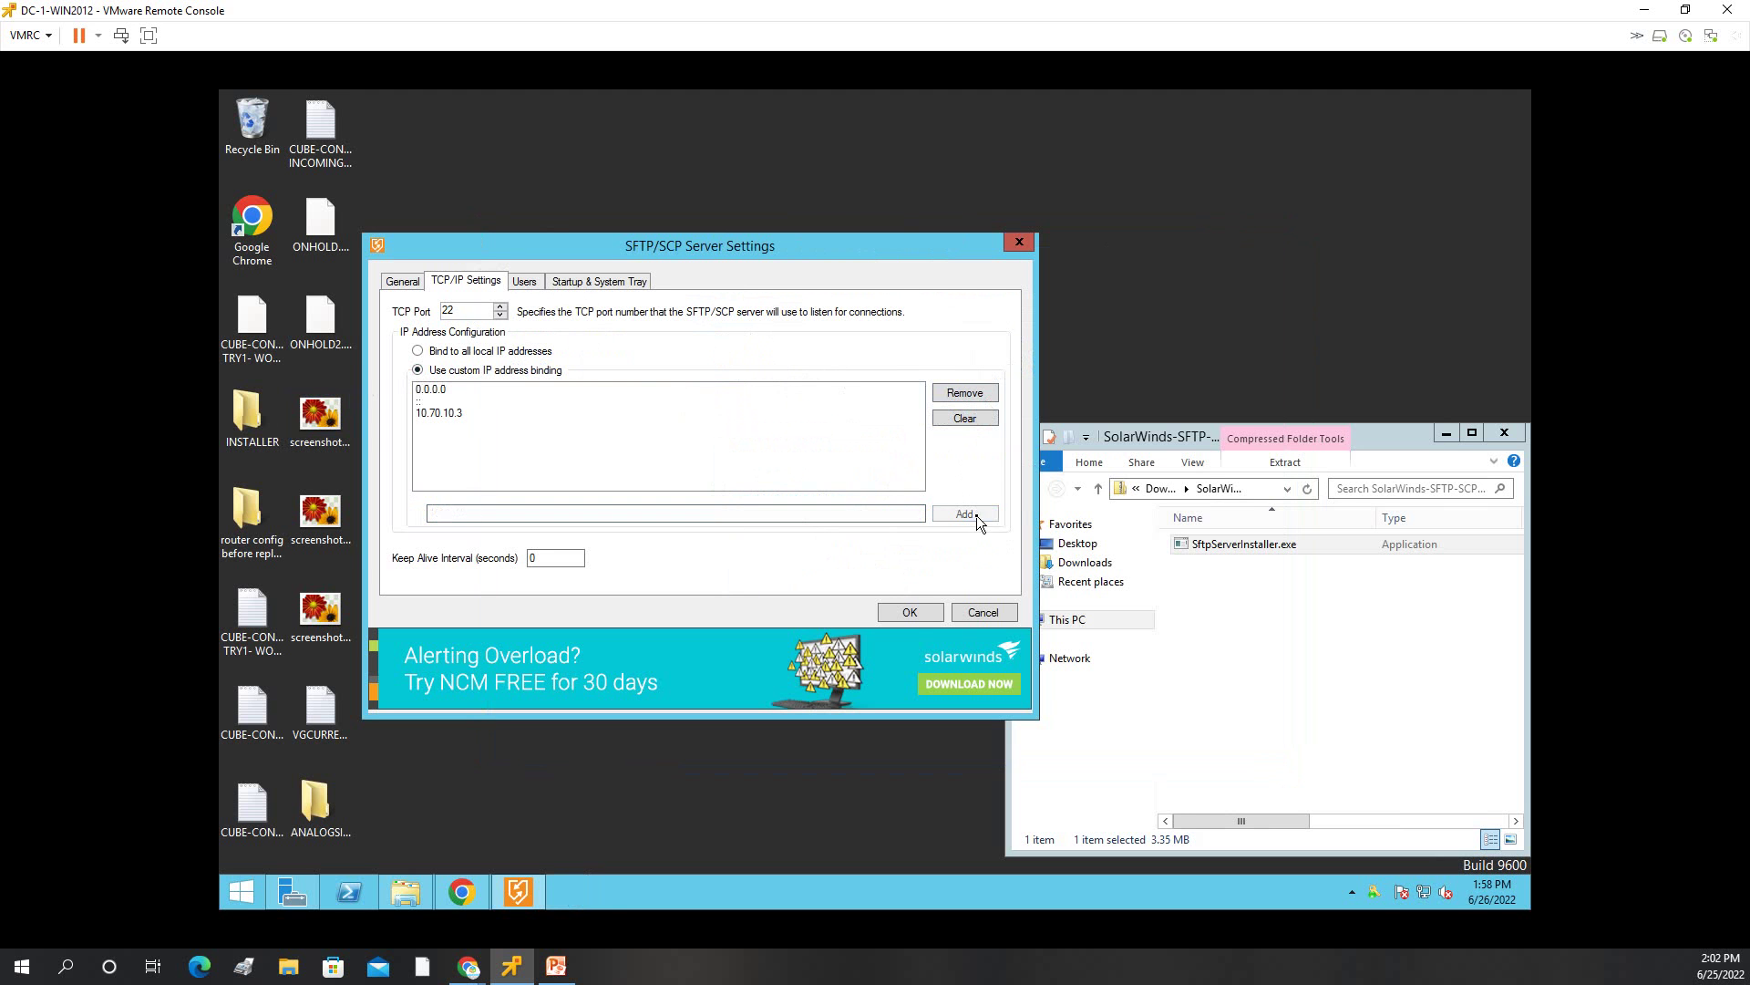
left_click(909, 614)
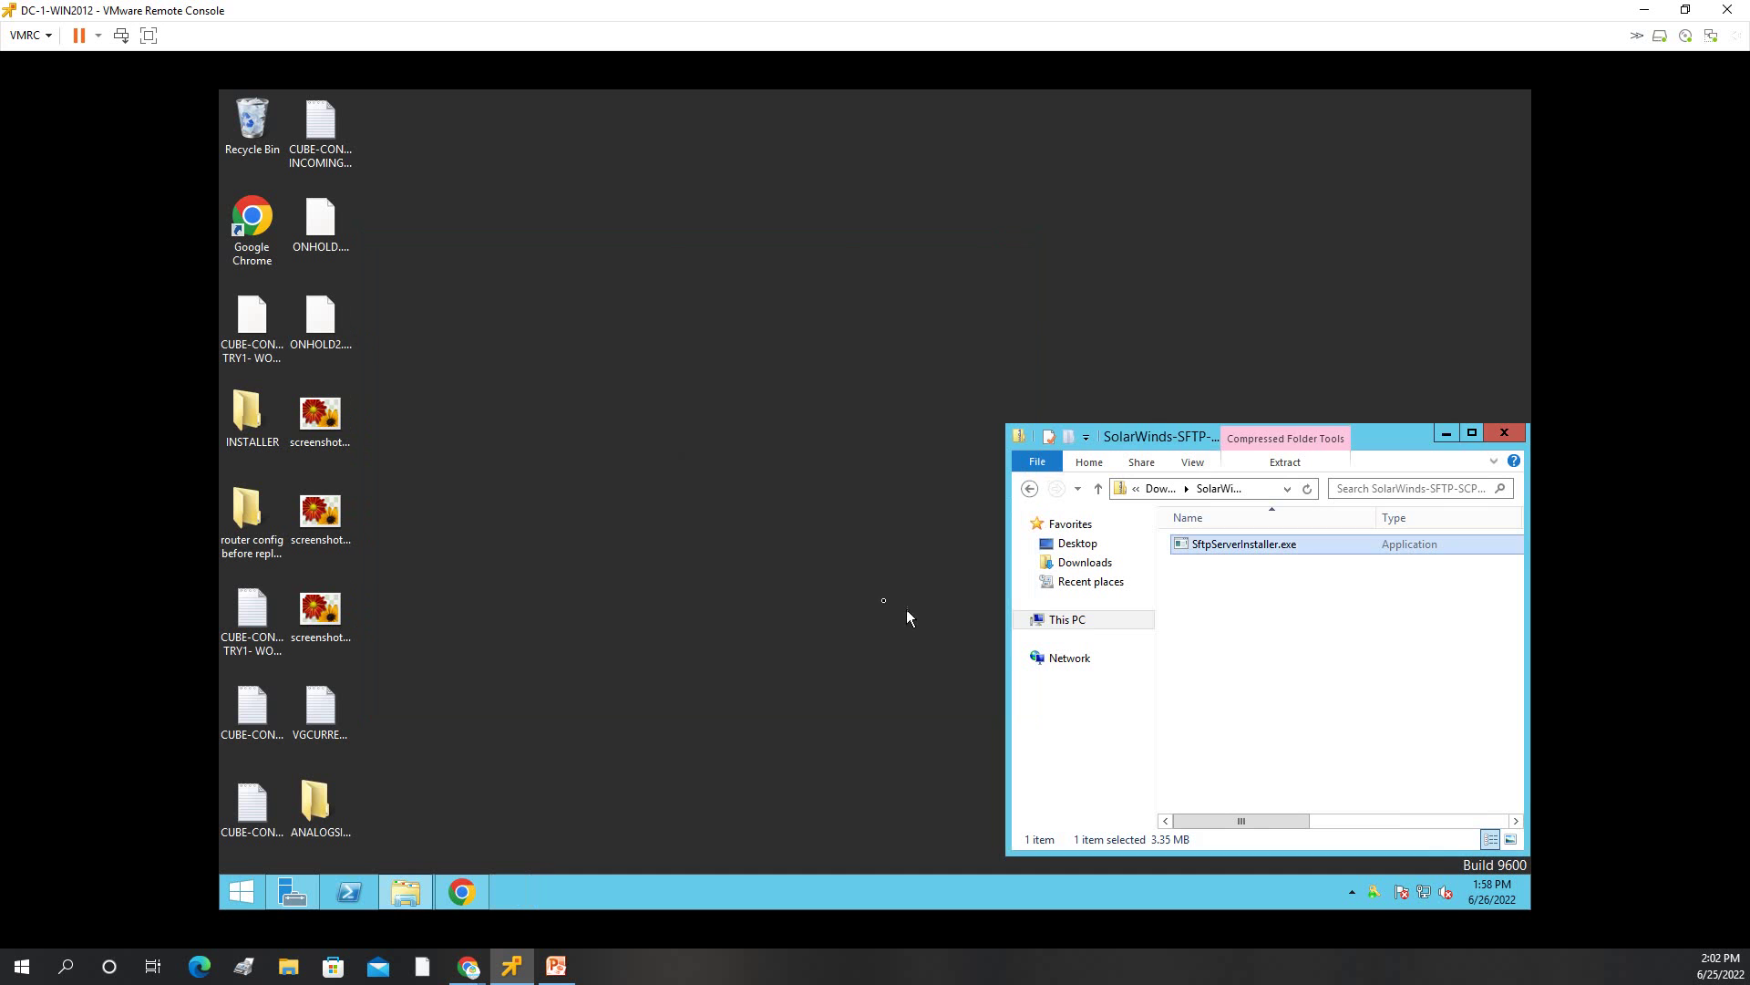
Reopen the server settings, add user 'admin' with its password, and close the settings.
right_click(1375, 895)
left_click(1202, 755)
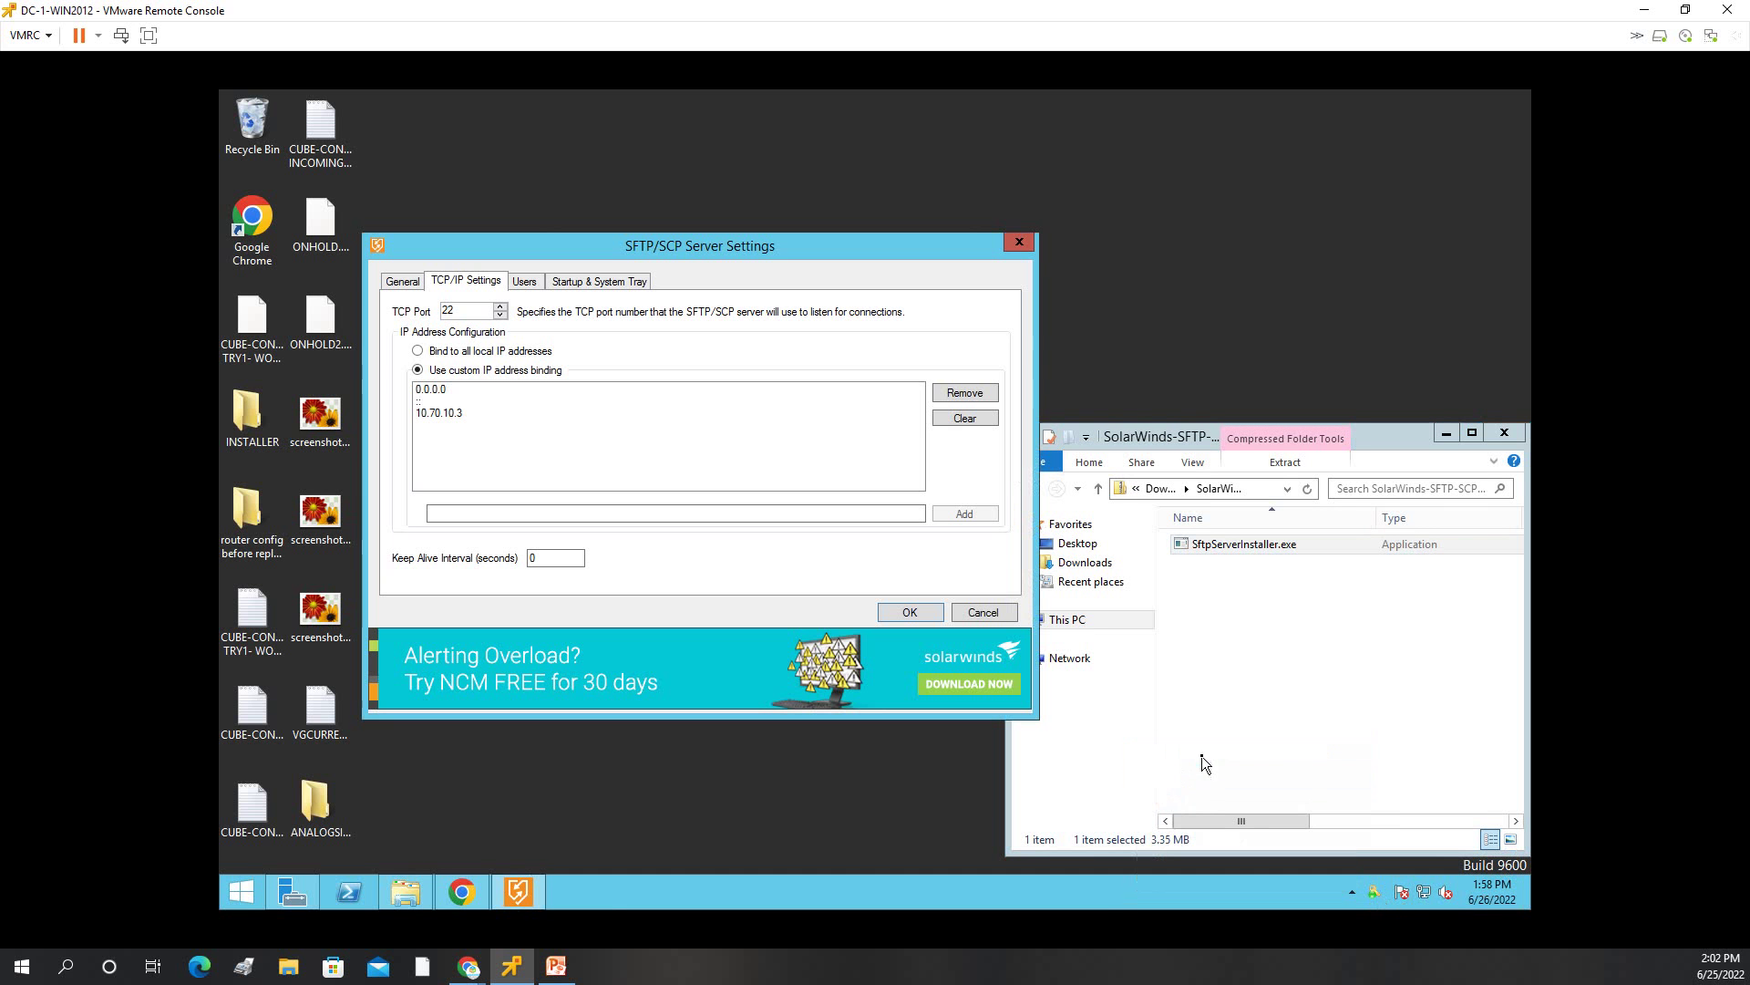
left_click(534, 288)
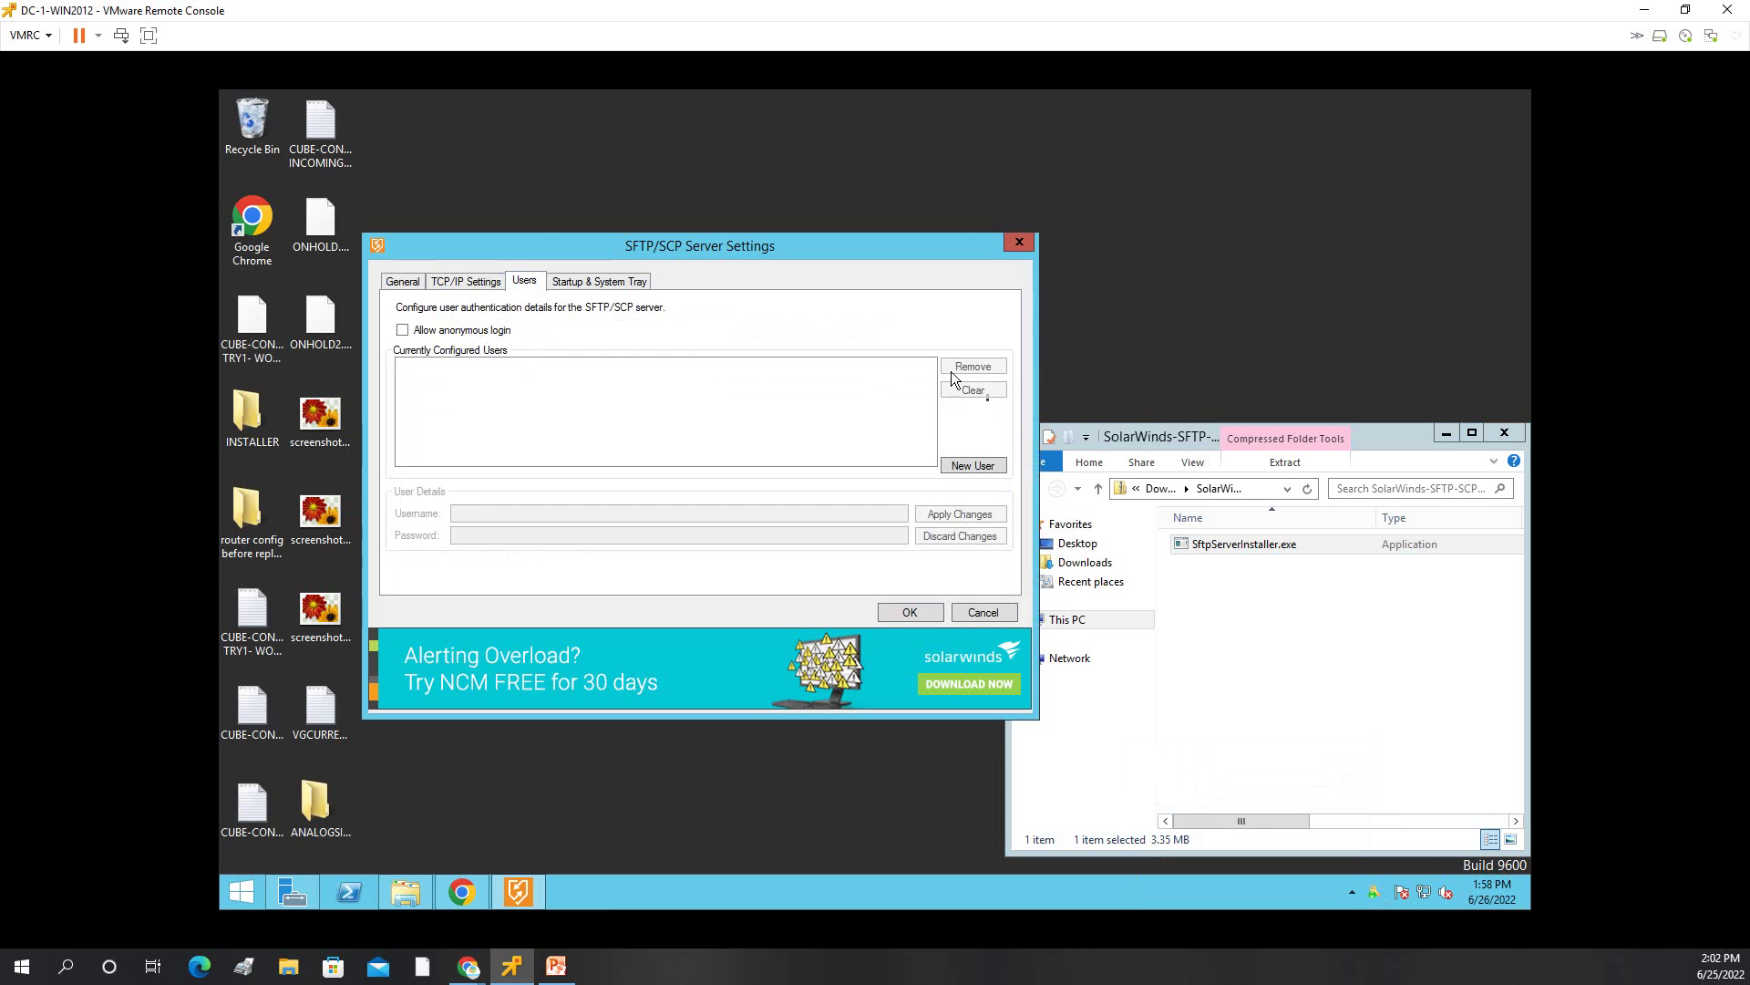
left_click(962, 467)
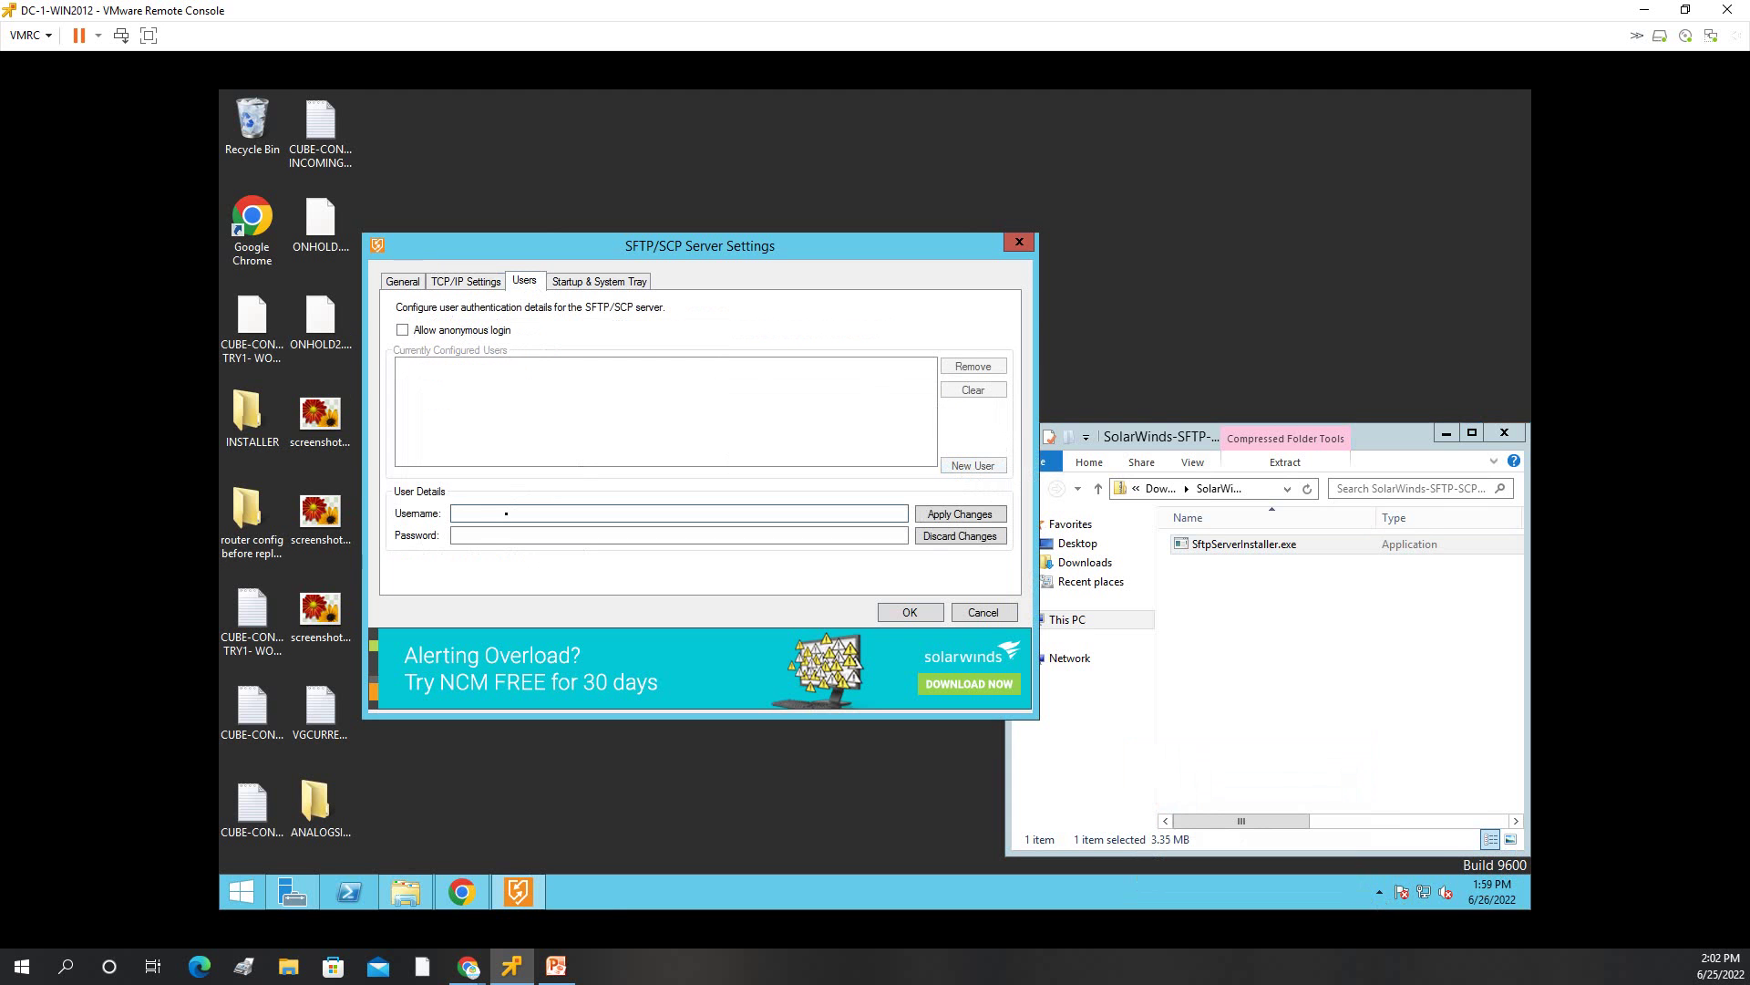
type("admin")
key("Tab")
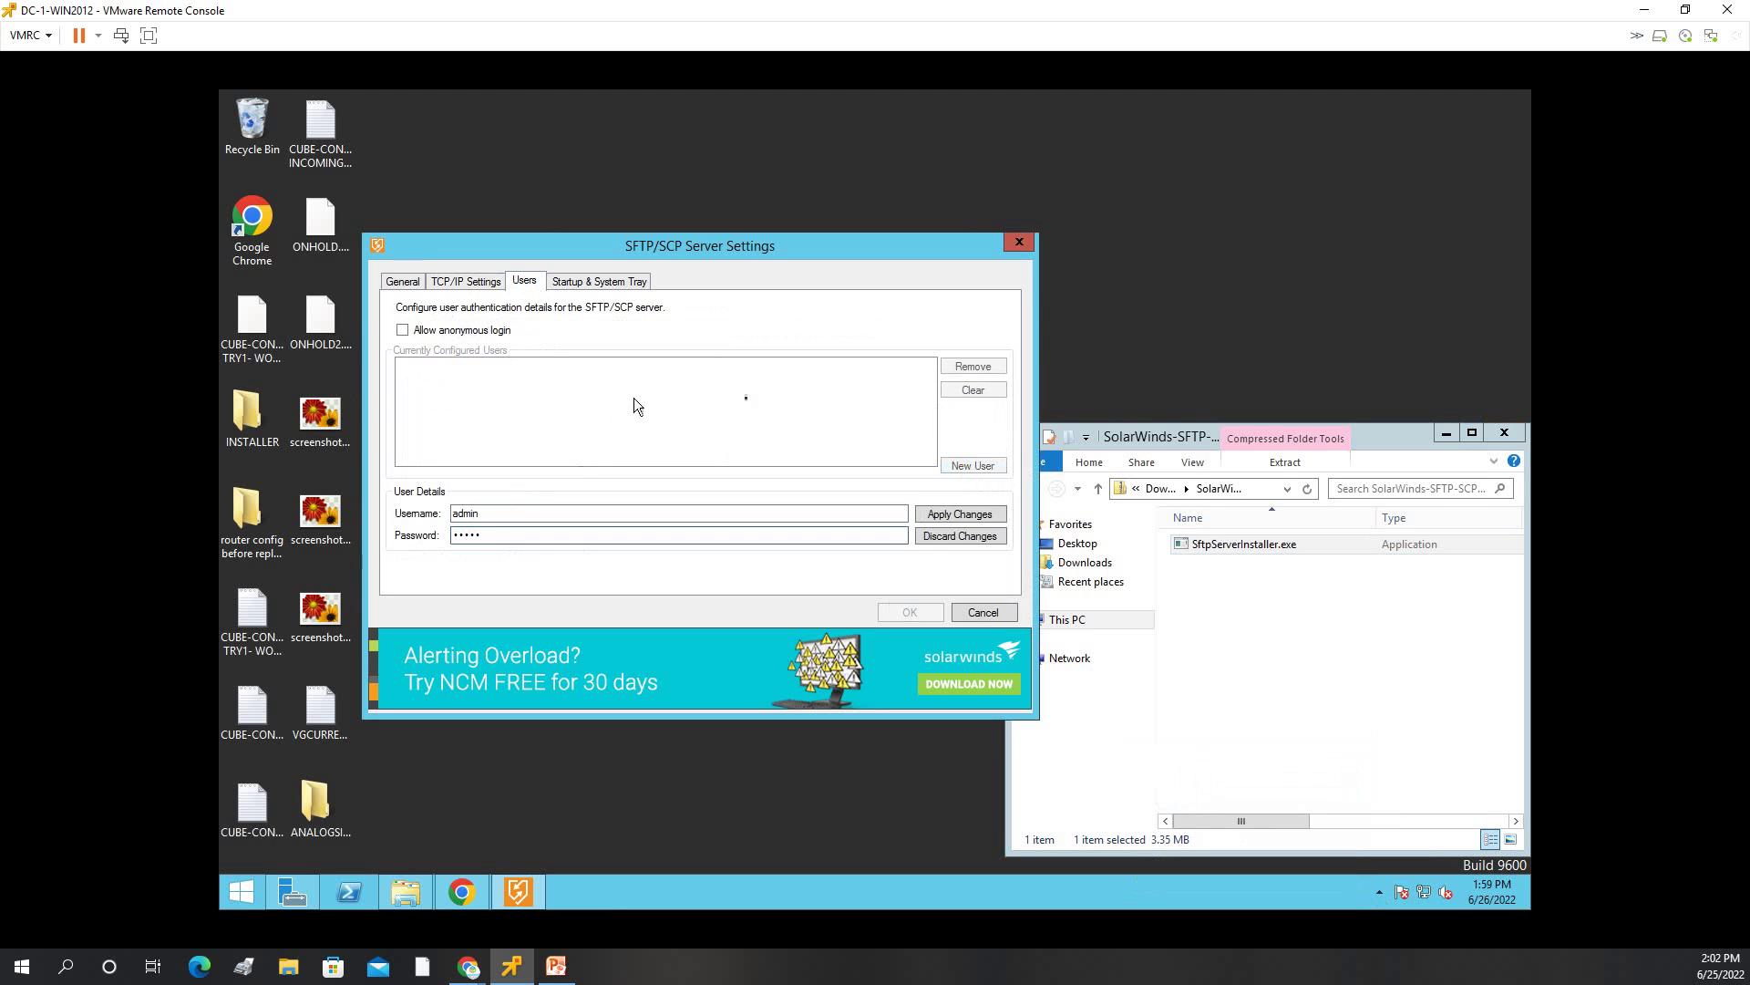
left_click(982, 516)
left_click(916, 611)
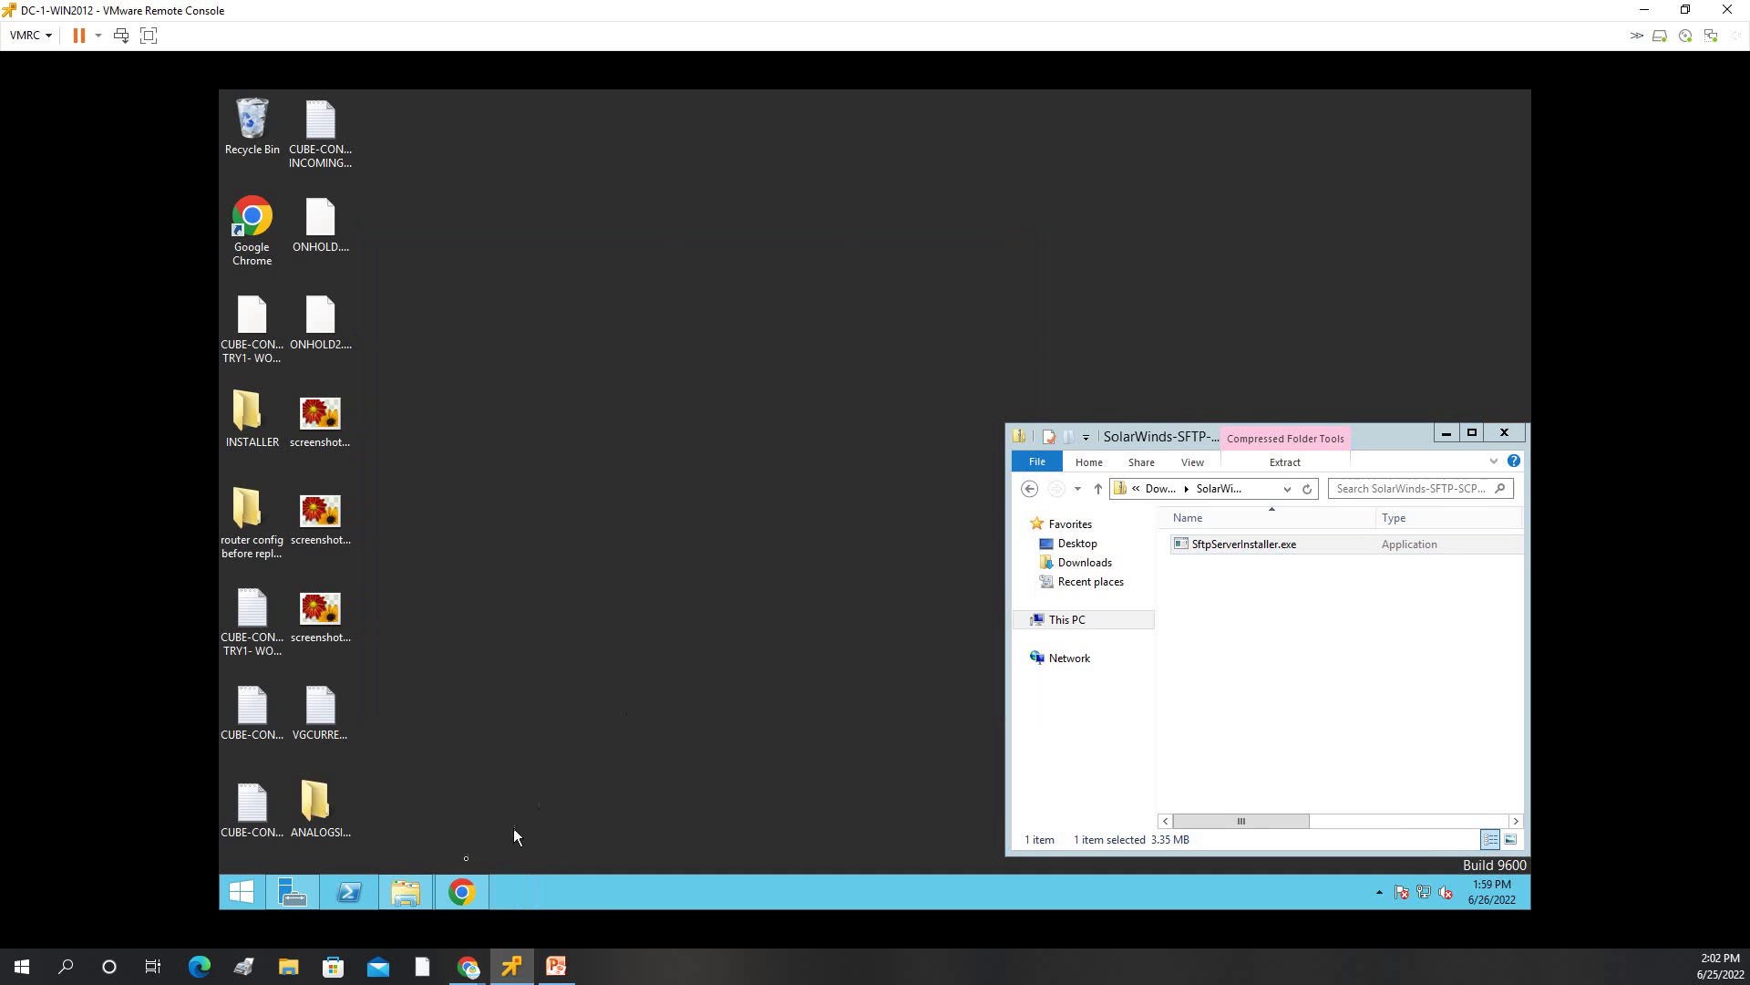
Launch Command Prompt by searching for cmd from the Start screen.
left_click(242, 893)
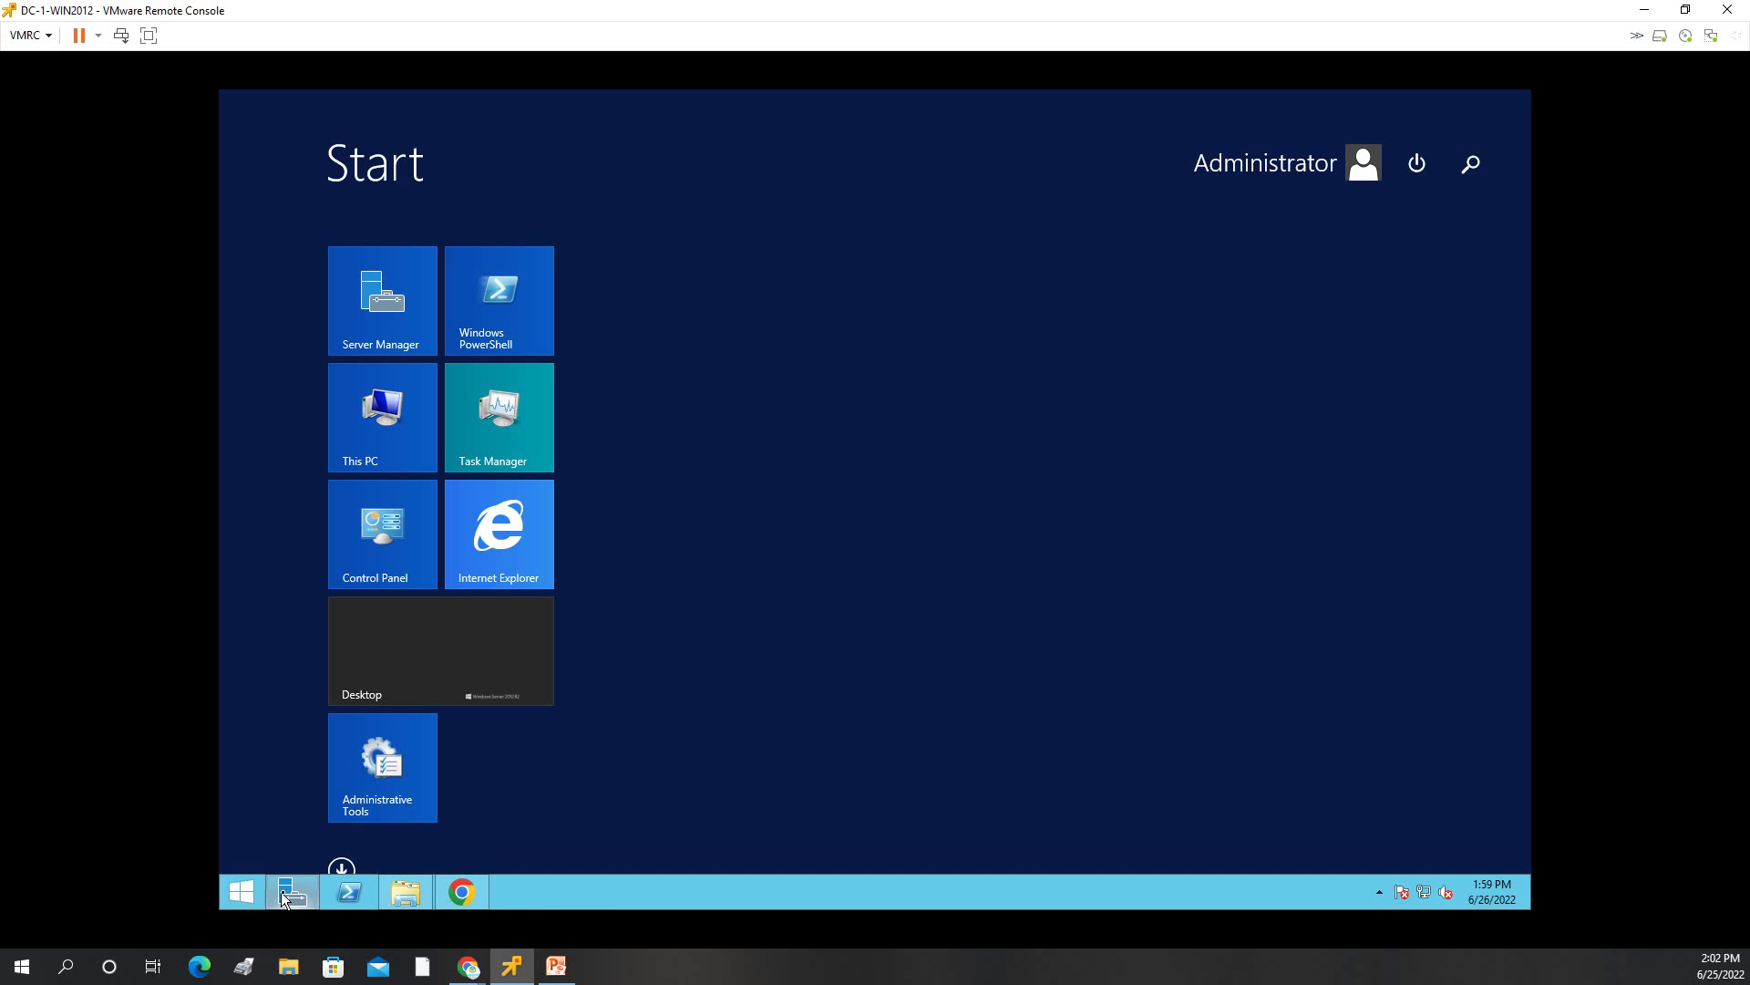
left_click(1469, 173)
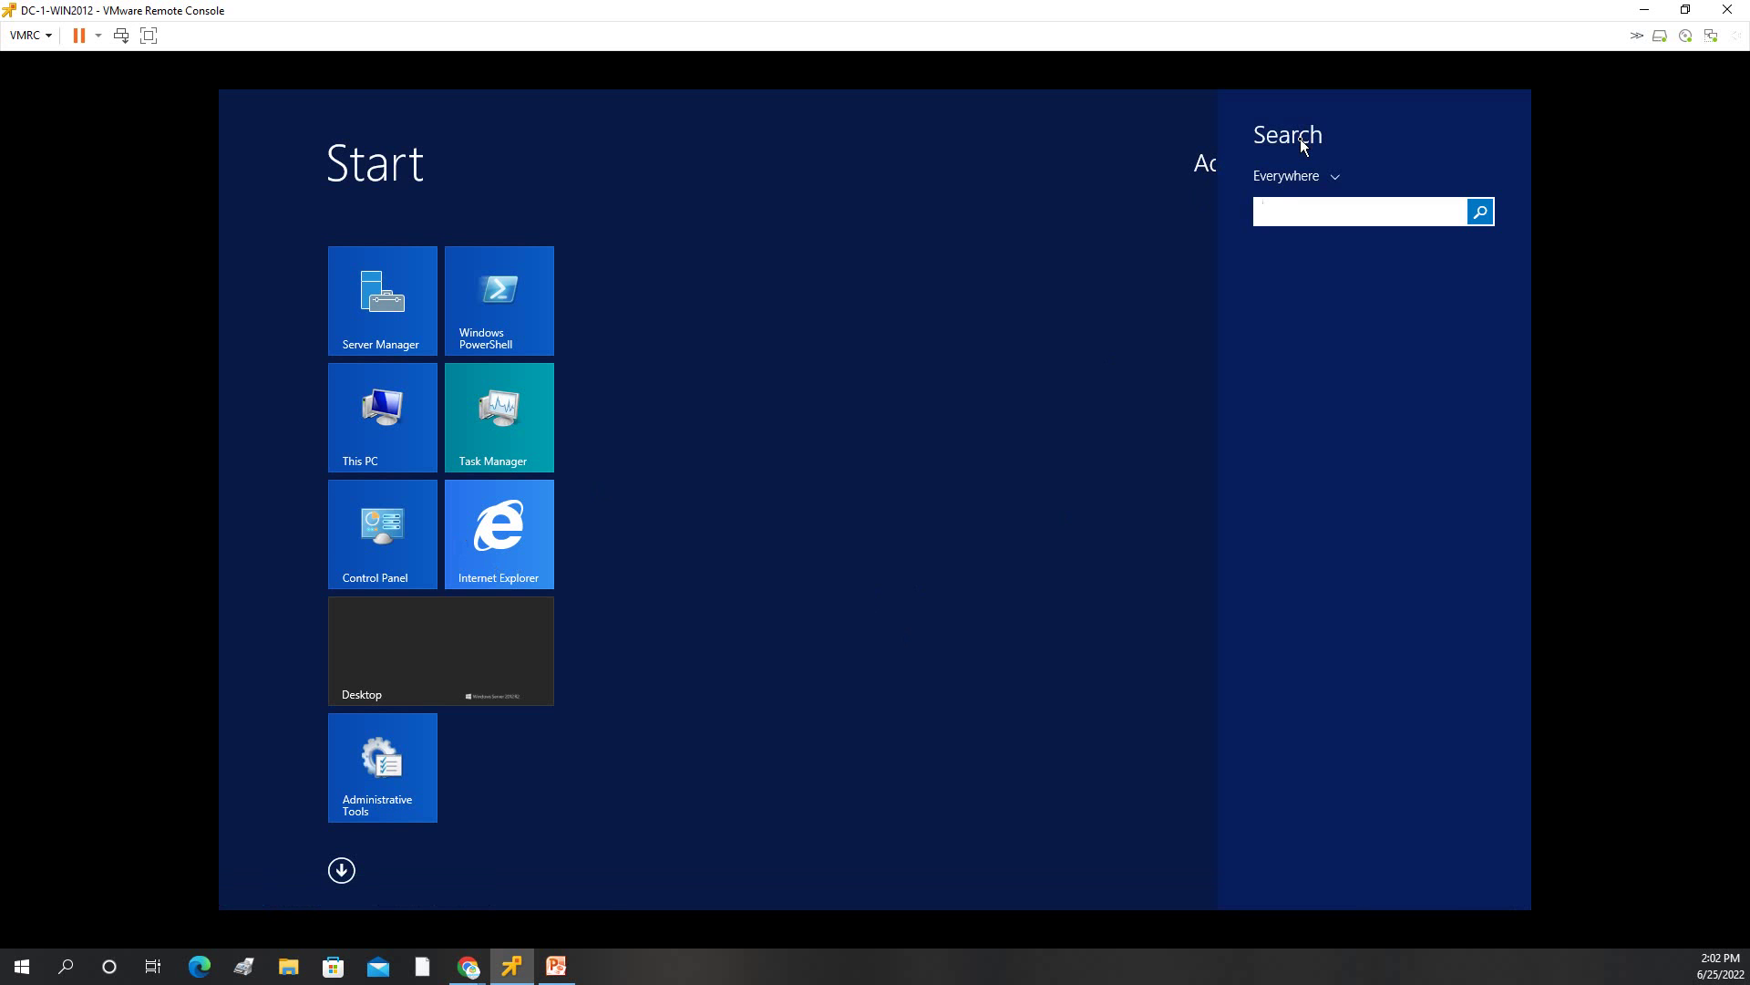
type("cmd")
key("Return")
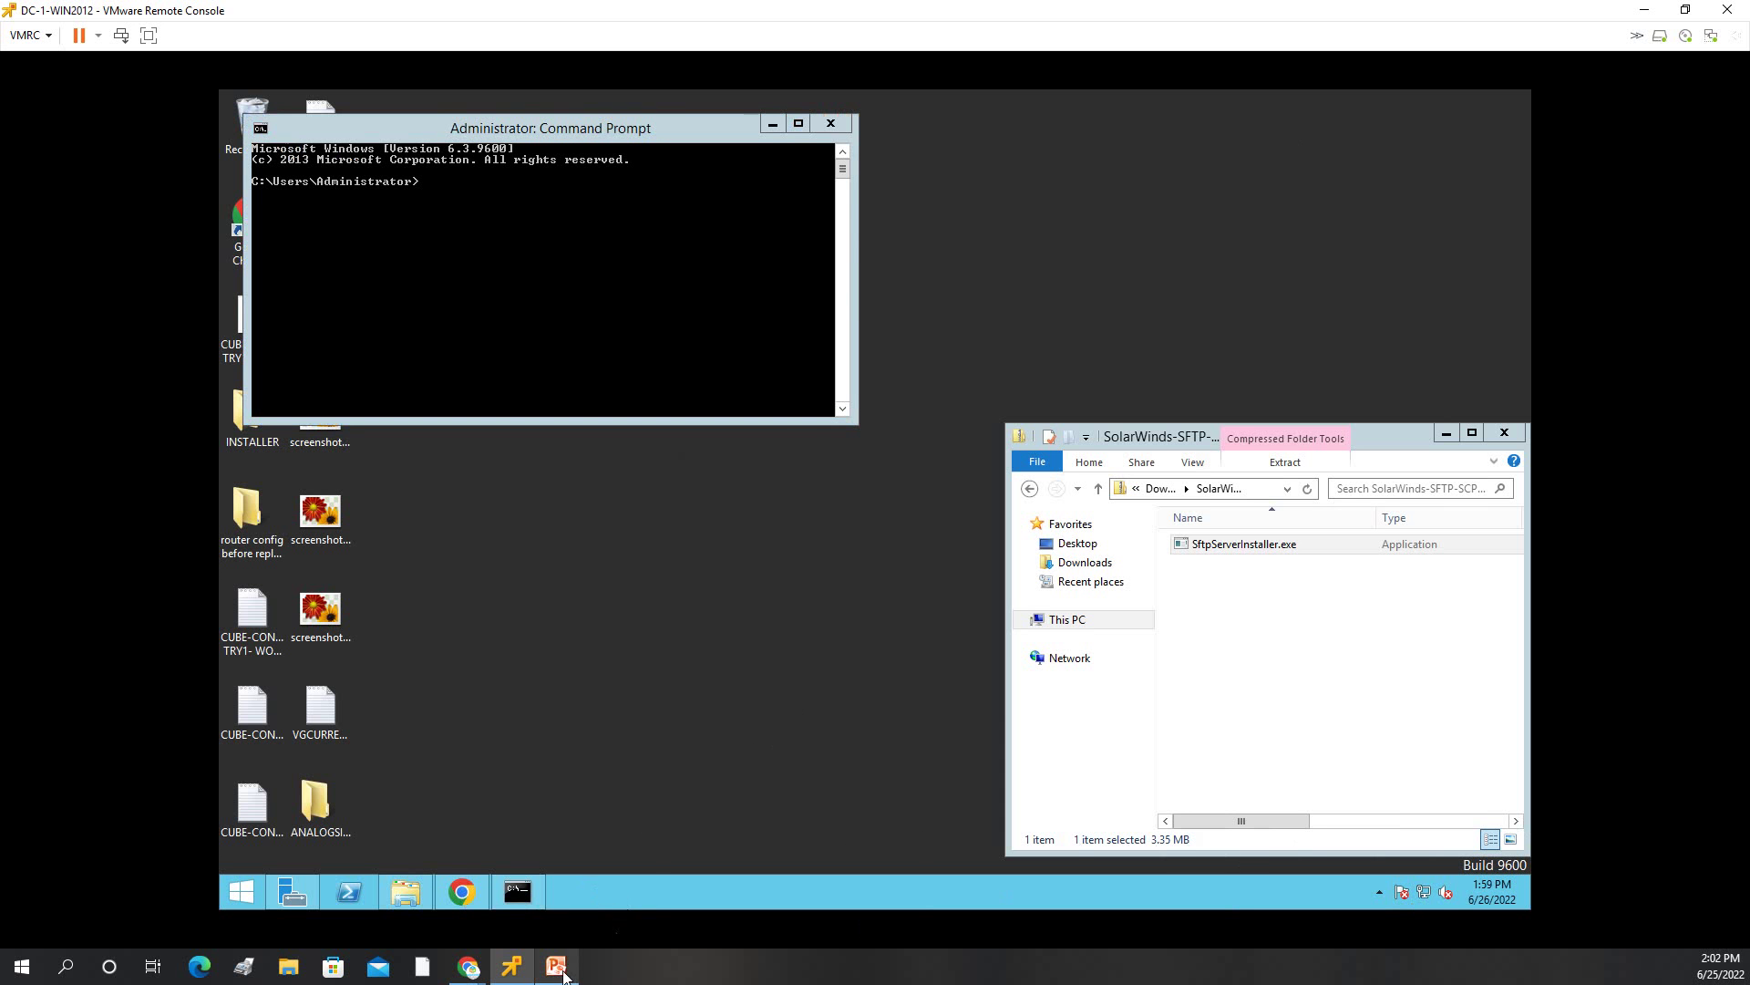
Bring up PowerPoint and view slide 5's topology diagram for the CUCM-1 address.
mouse_move(556, 964)
left_click(555, 903)
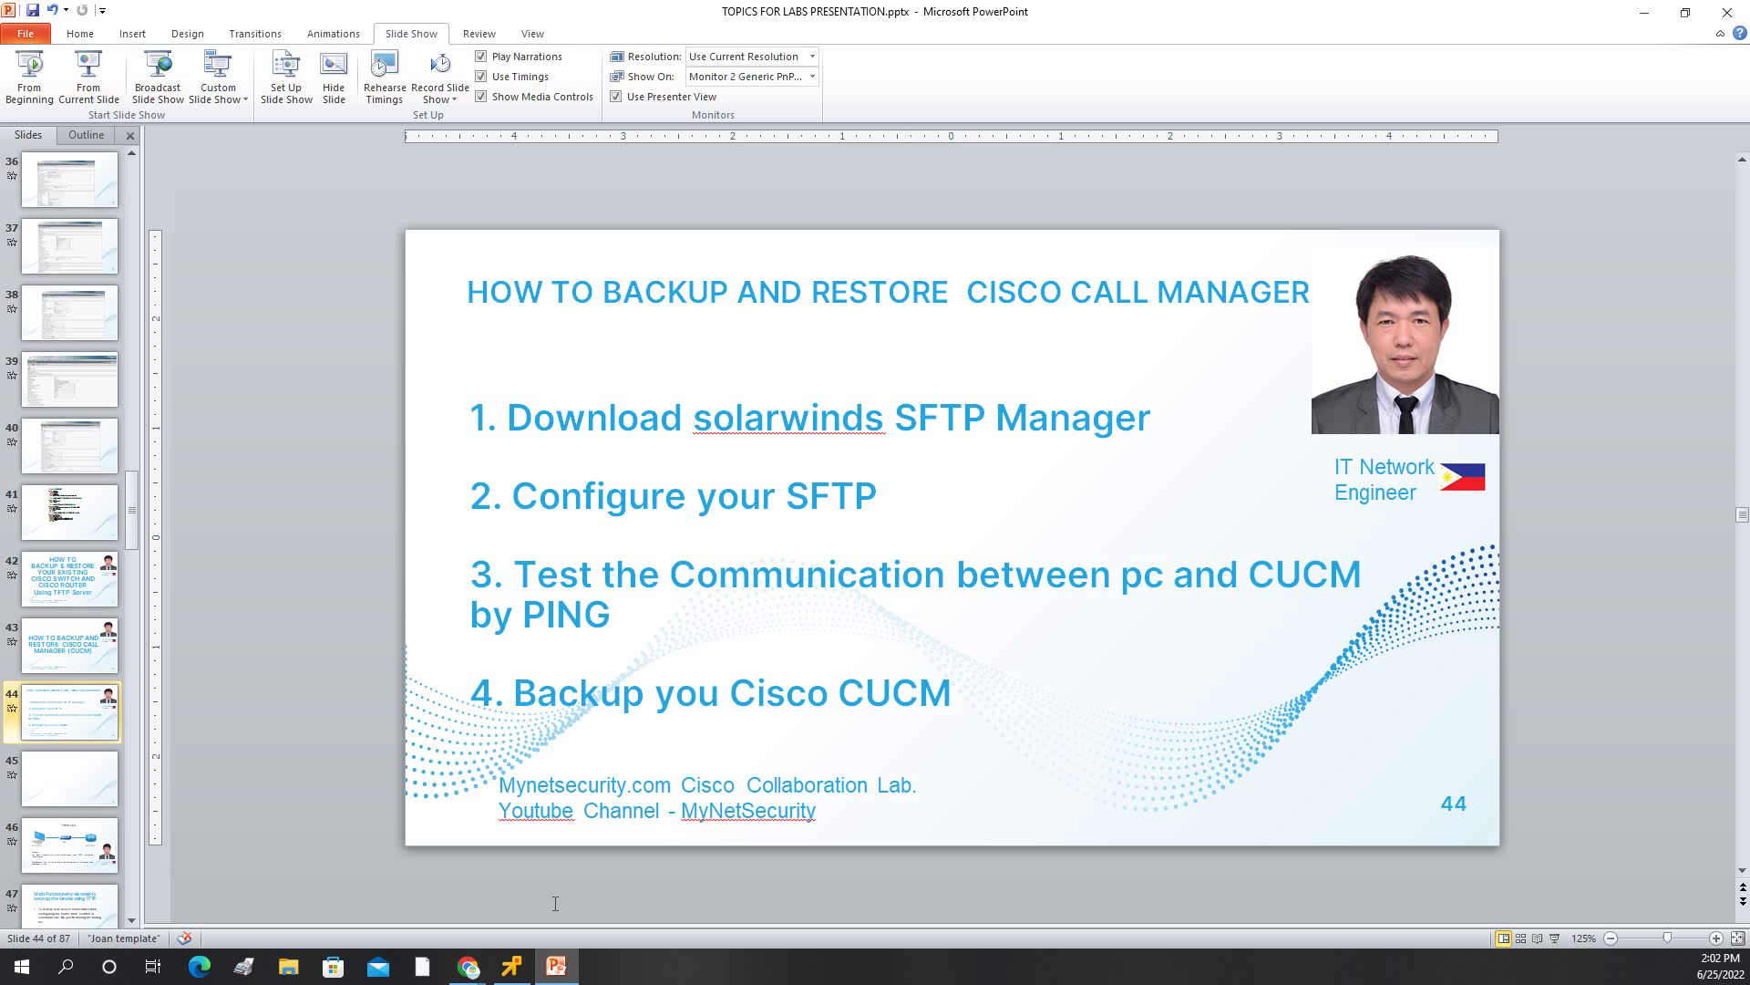
left_click(60, 656)
scroll(66, 657, "up", 4)
scroll(73, 566, "up", 5)
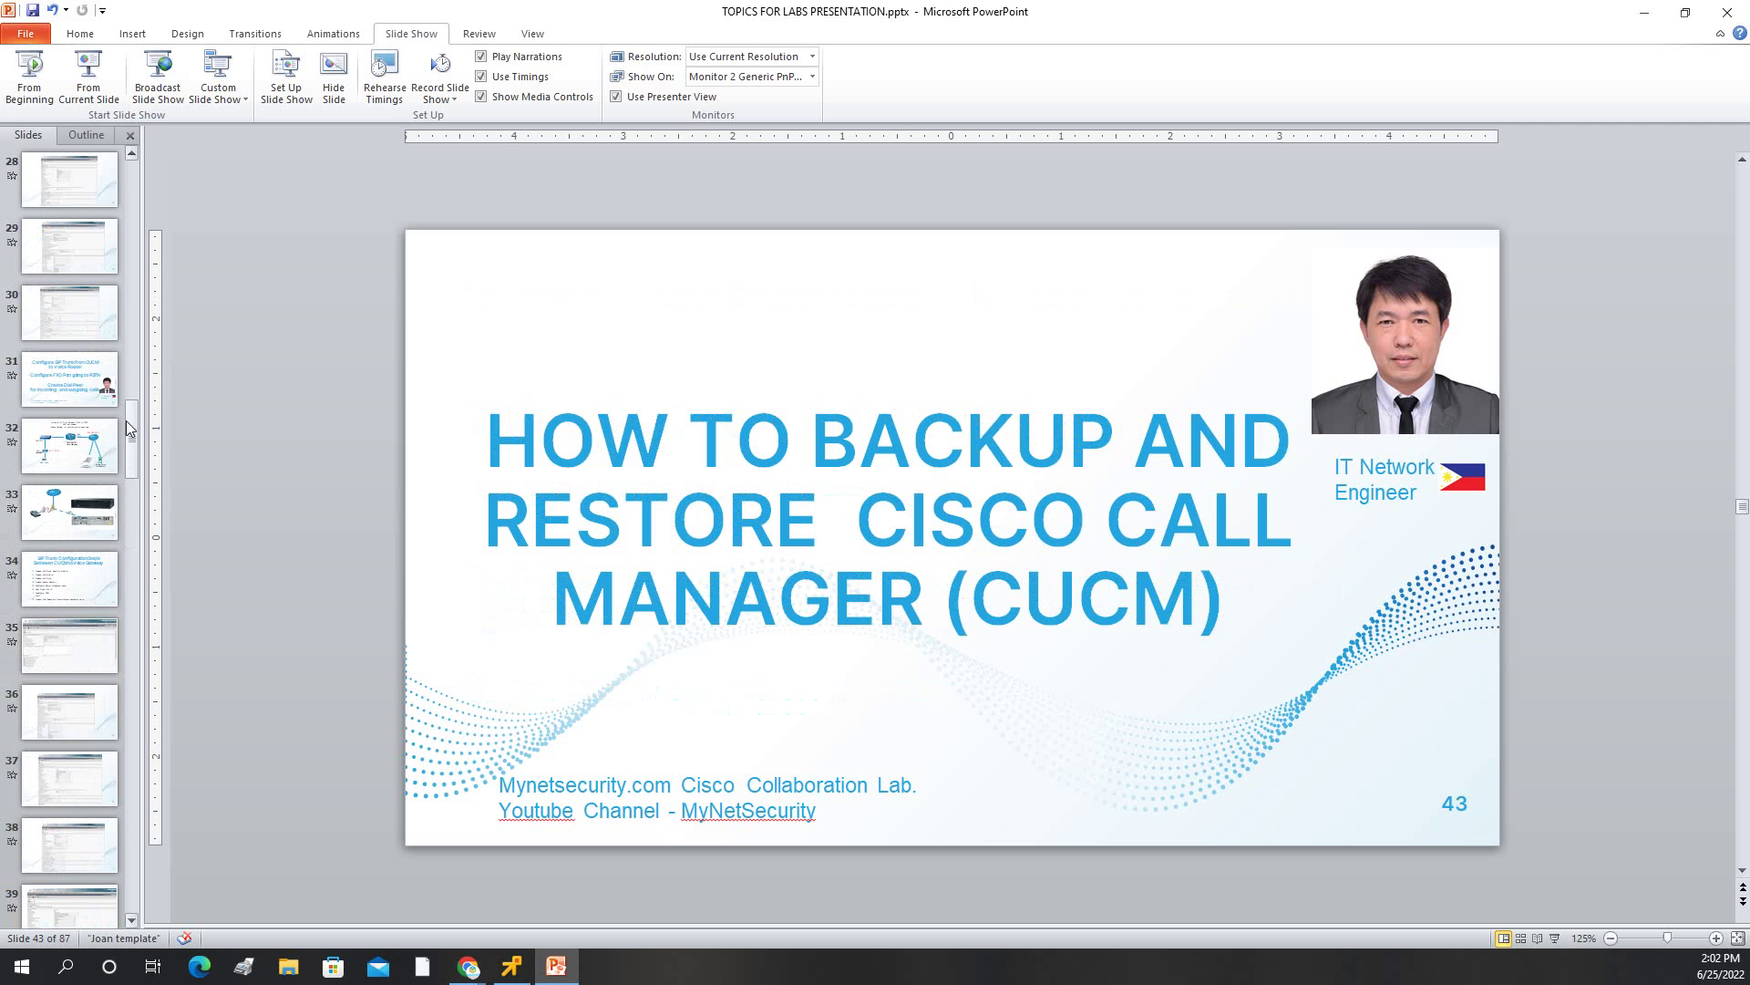
scroll(82, 475, "up", 15)
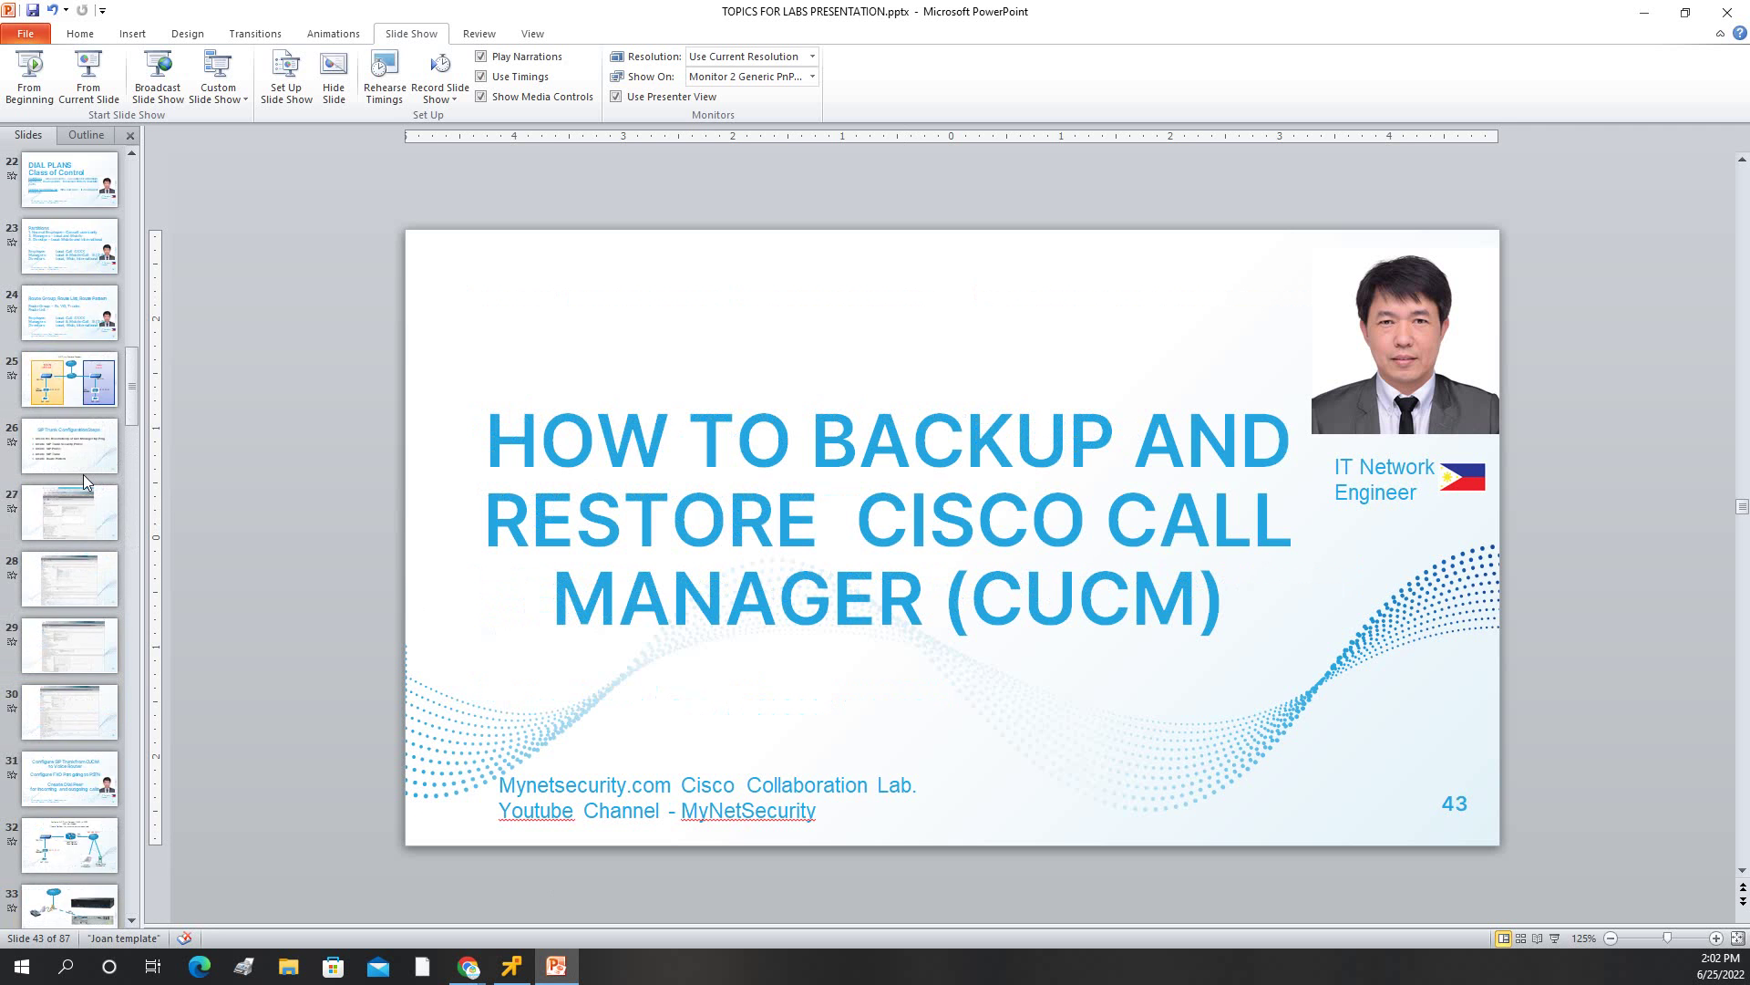
scroll(85, 474, "up", 2)
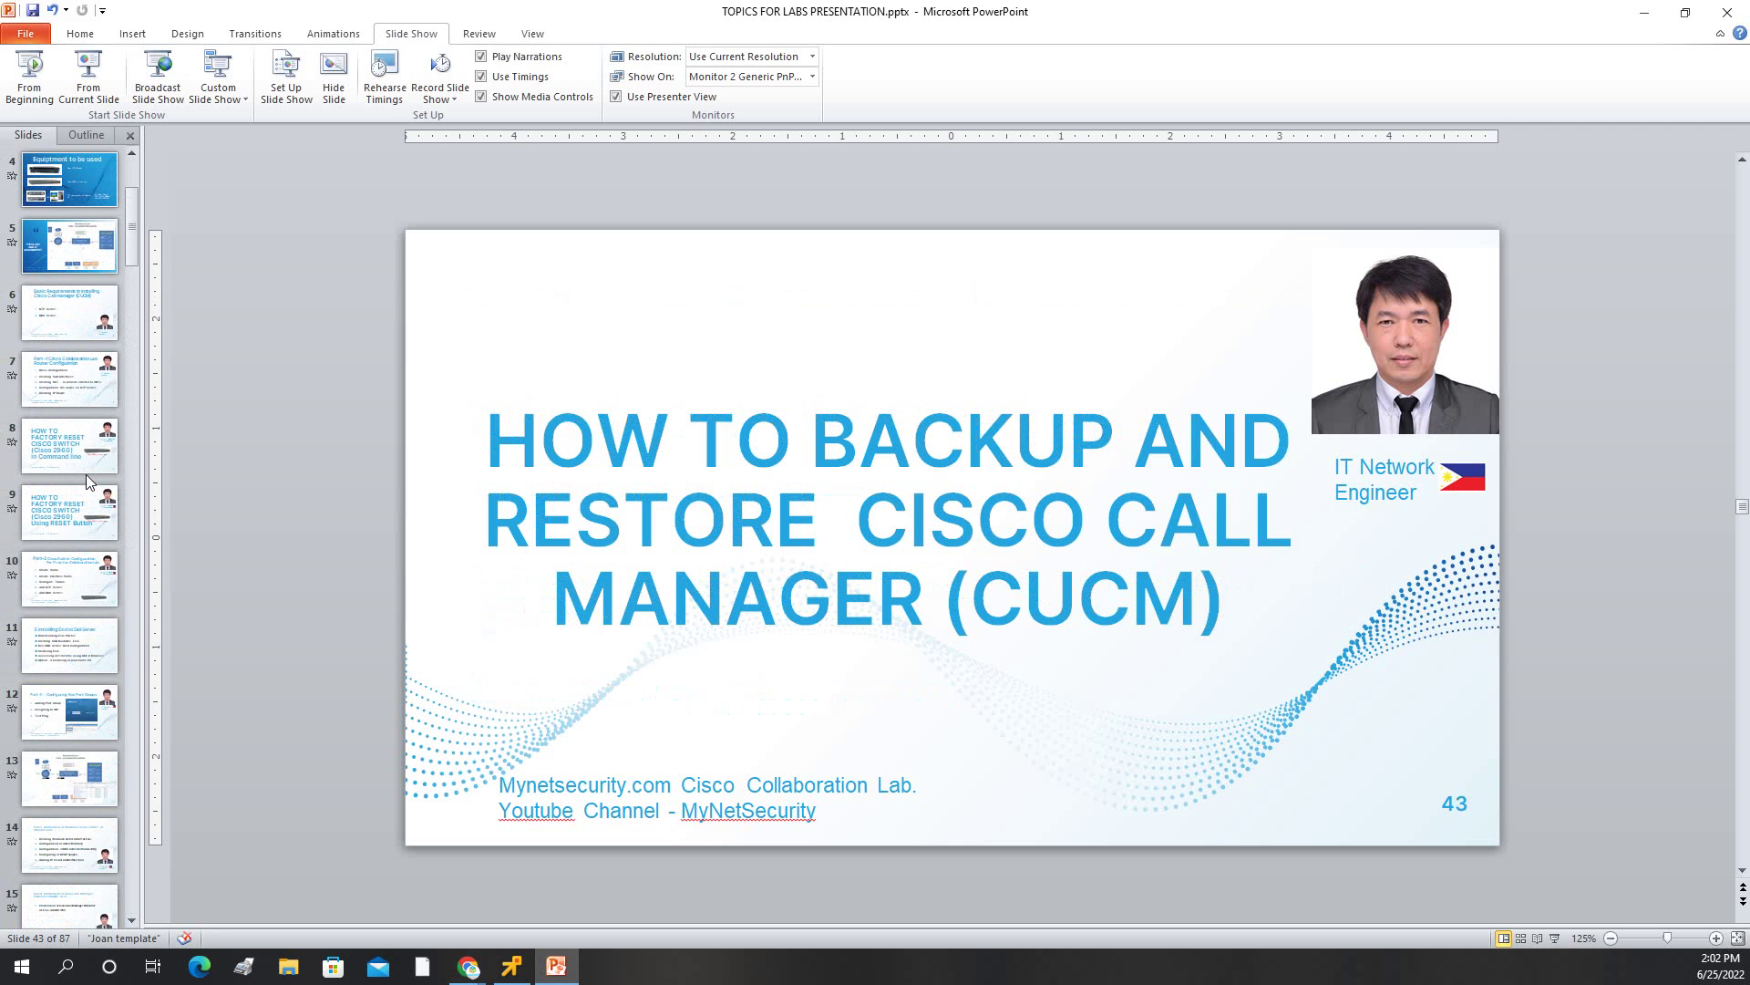
scroll(85, 474, "up", 3)
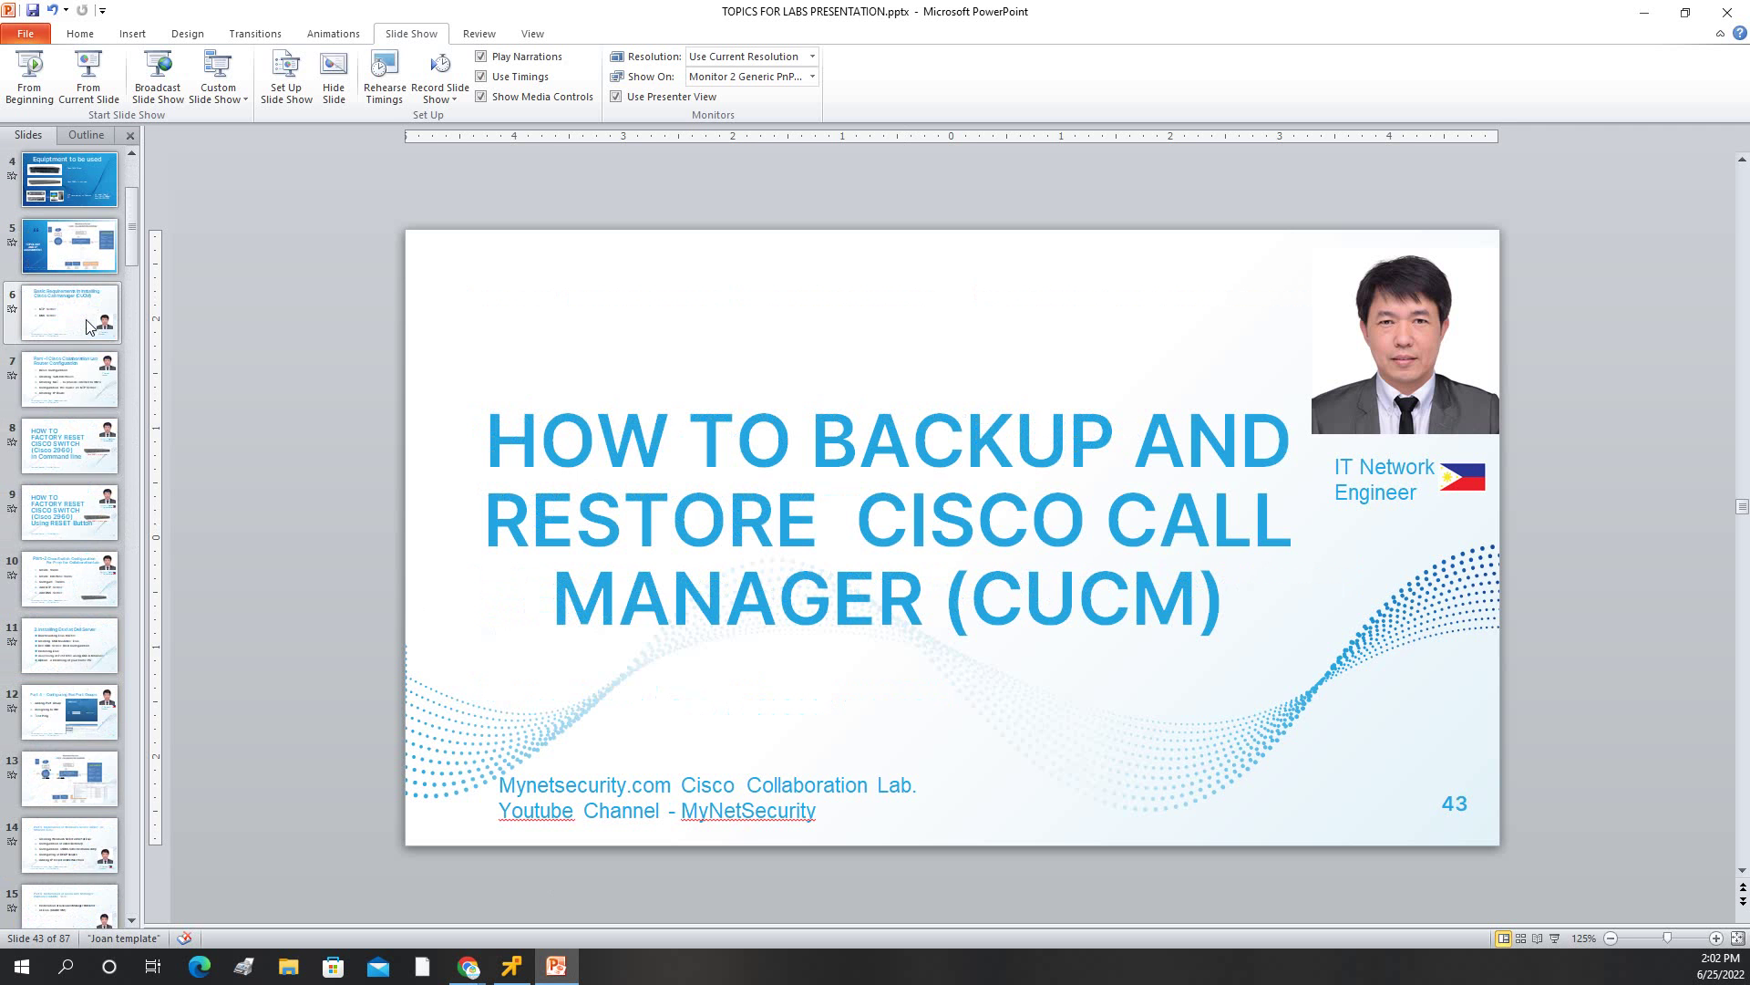
left_click(85, 446)
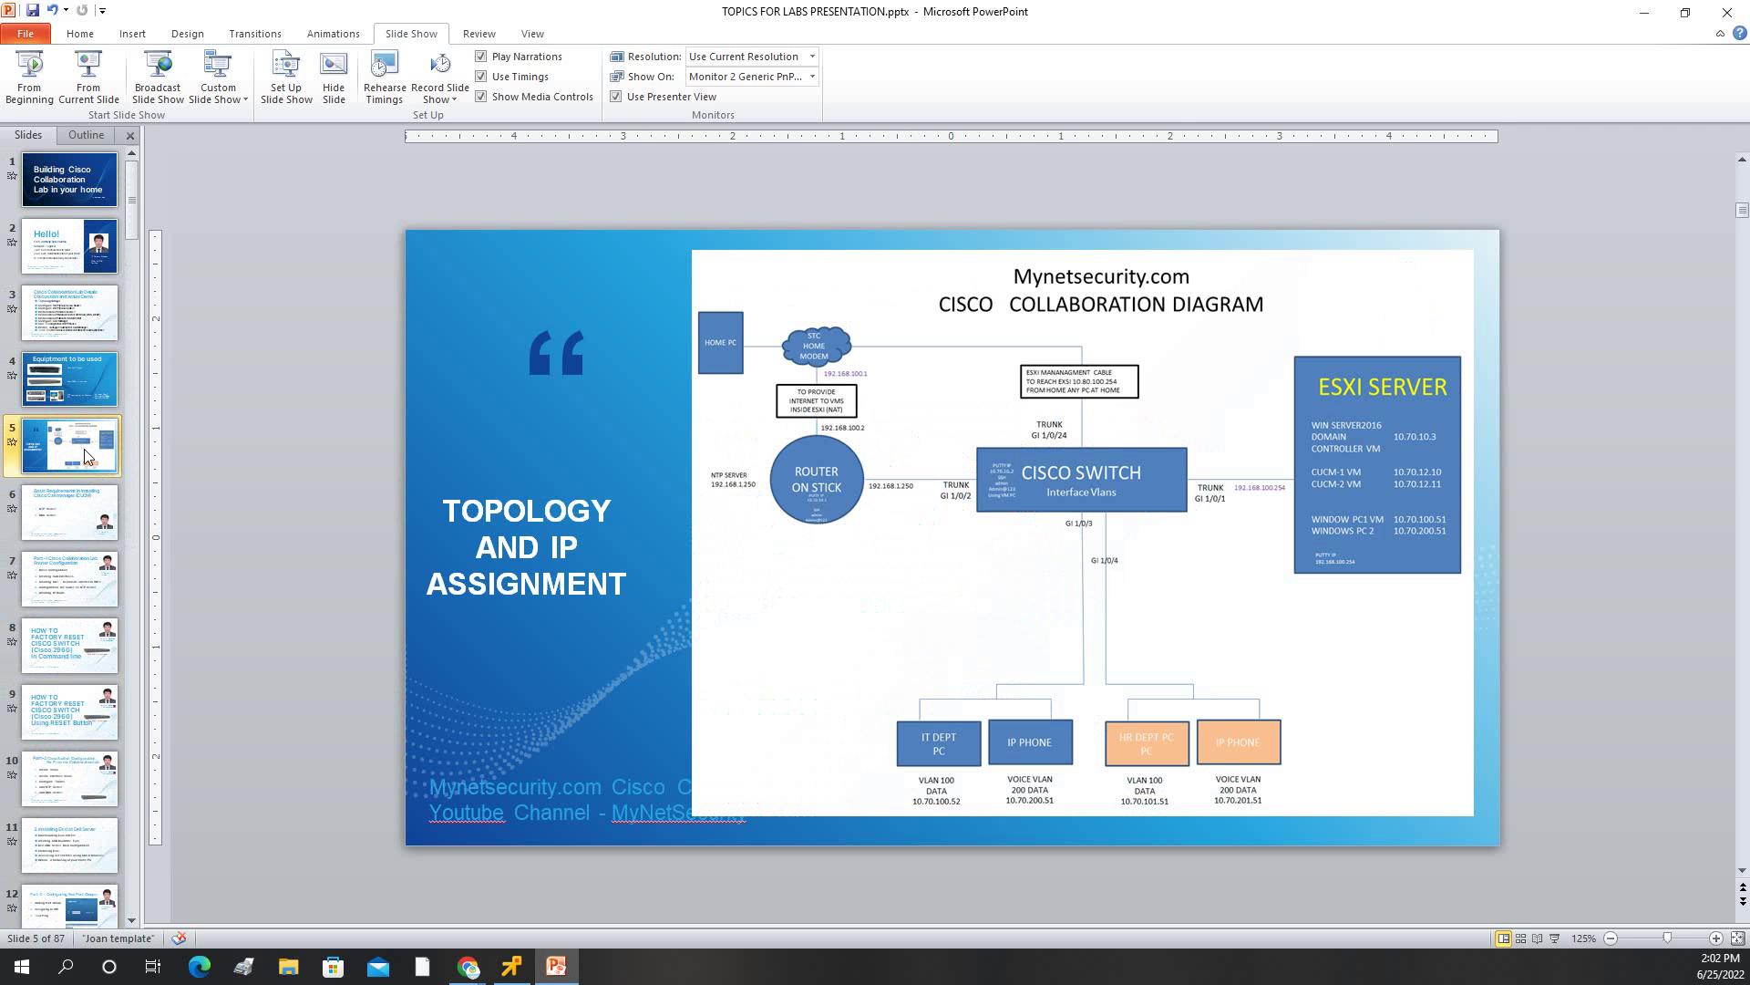
left_click(1413, 482)
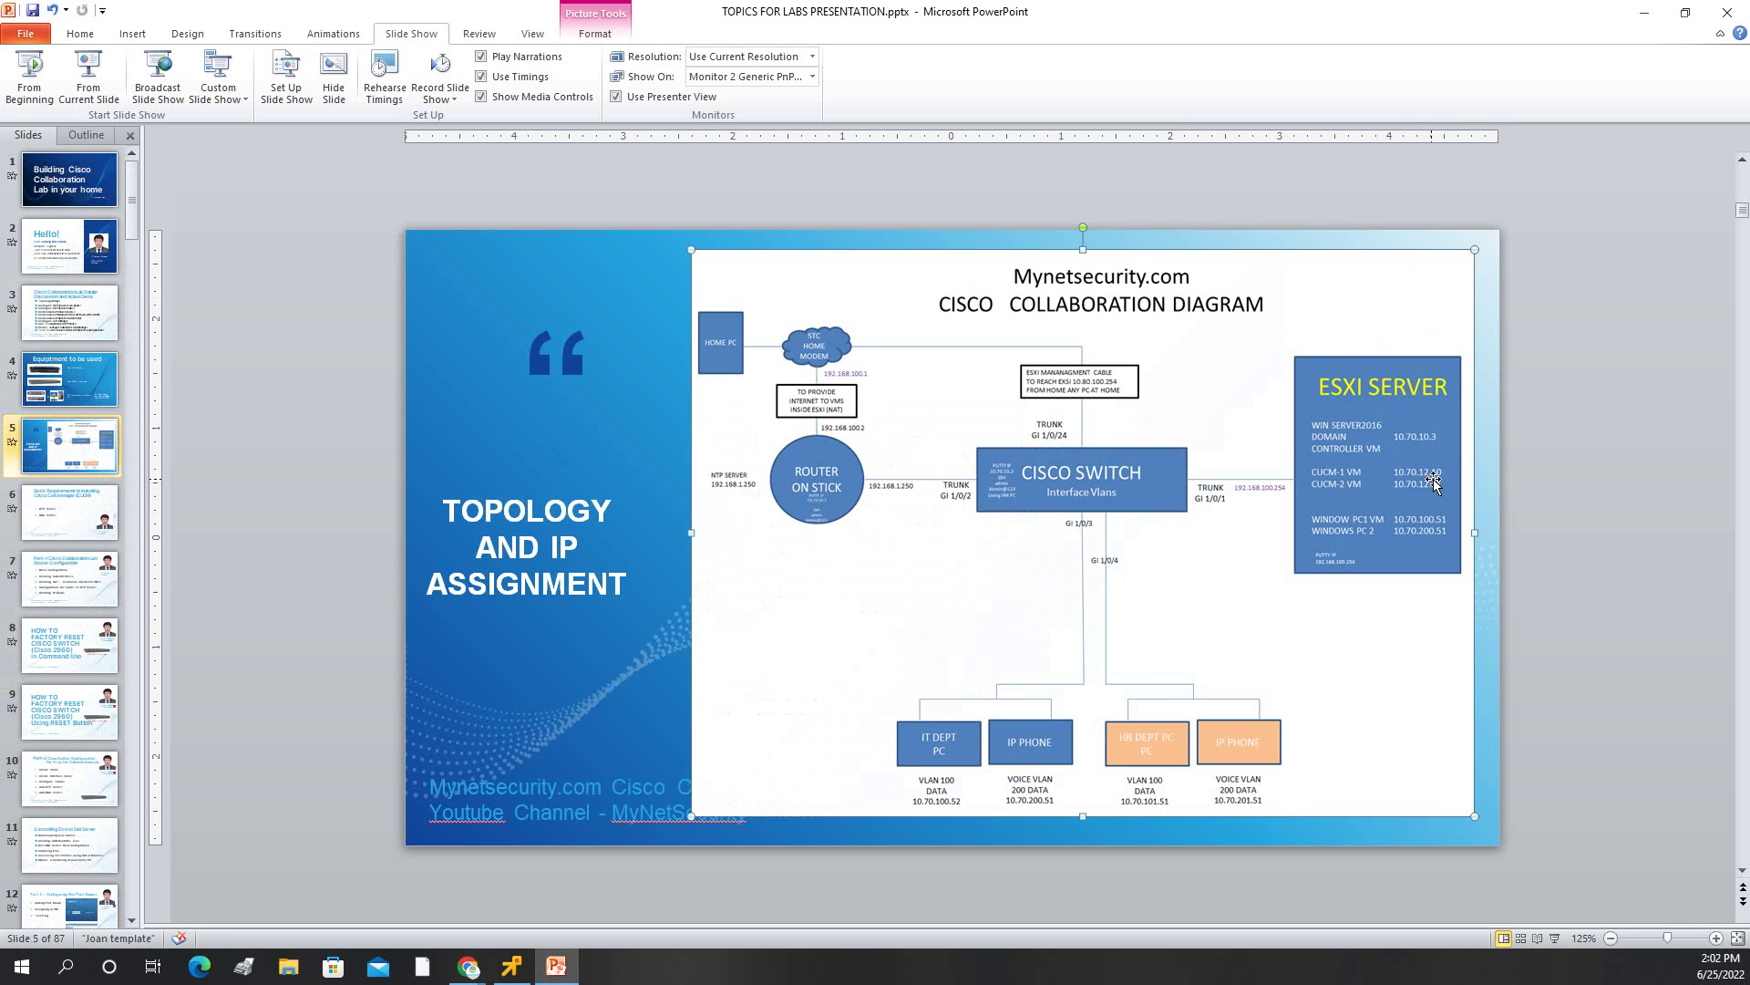
left_click(1539, 381)
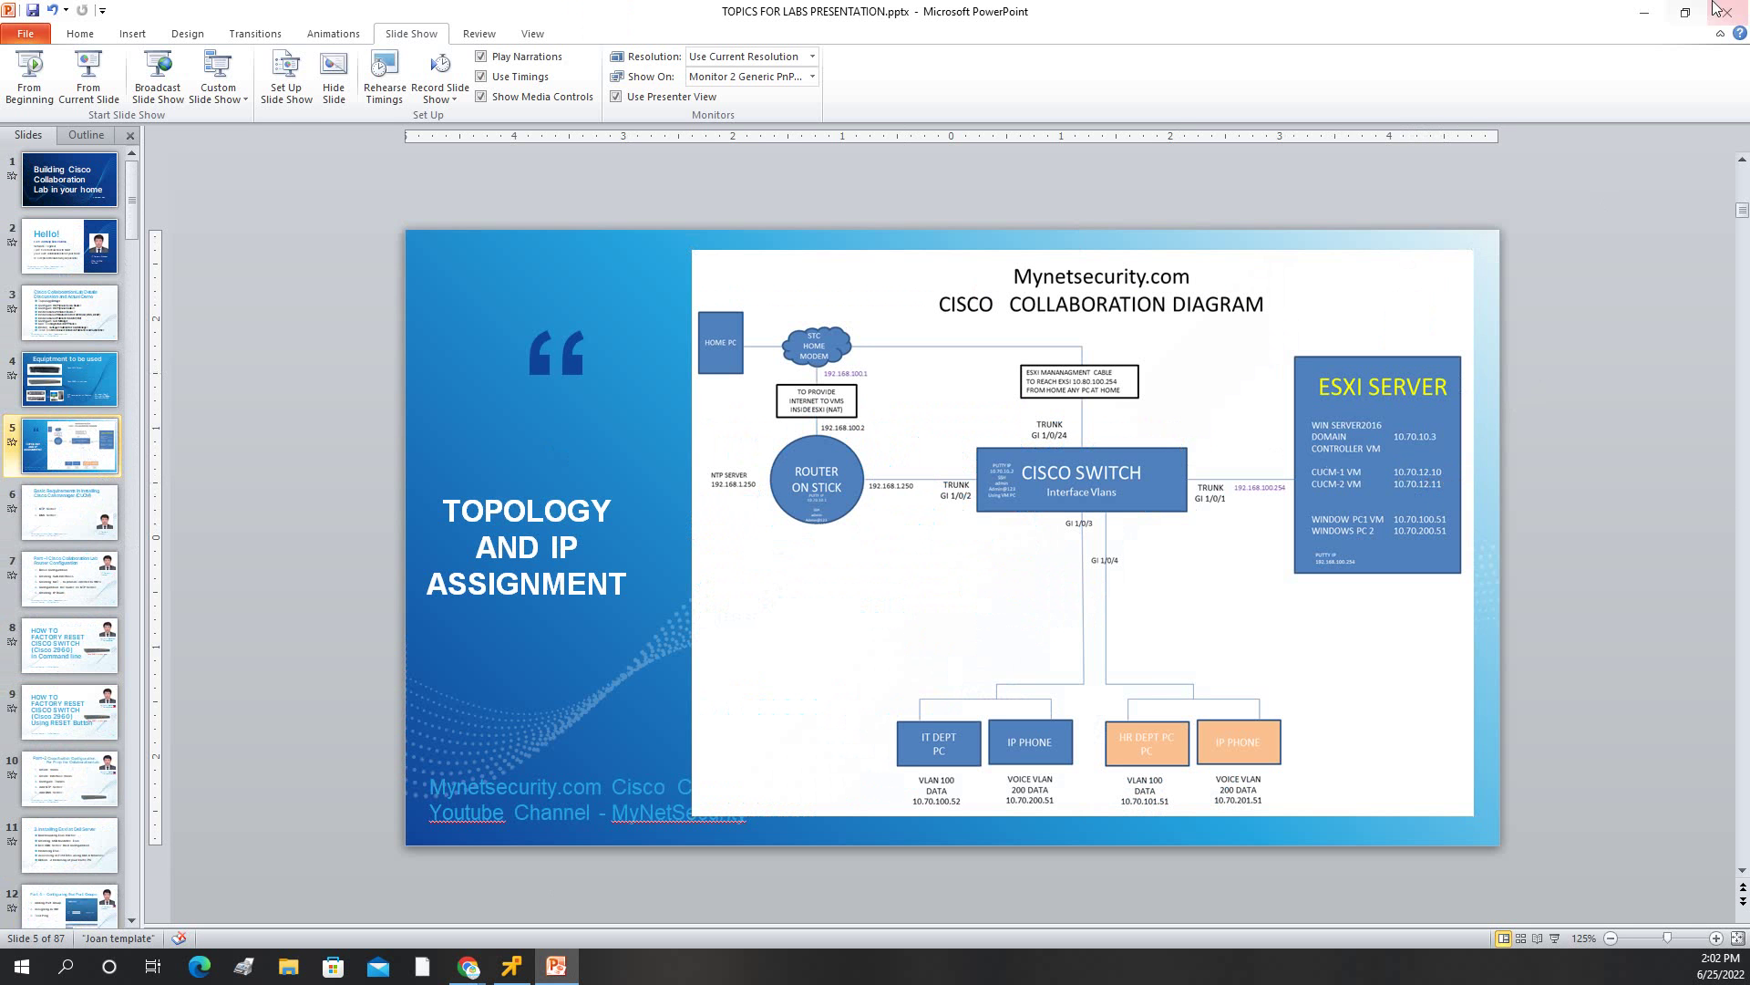
Ping 10.70.12.10 from the Command Prompt, getting four replies with 0% loss.
left_click(1641, 14)
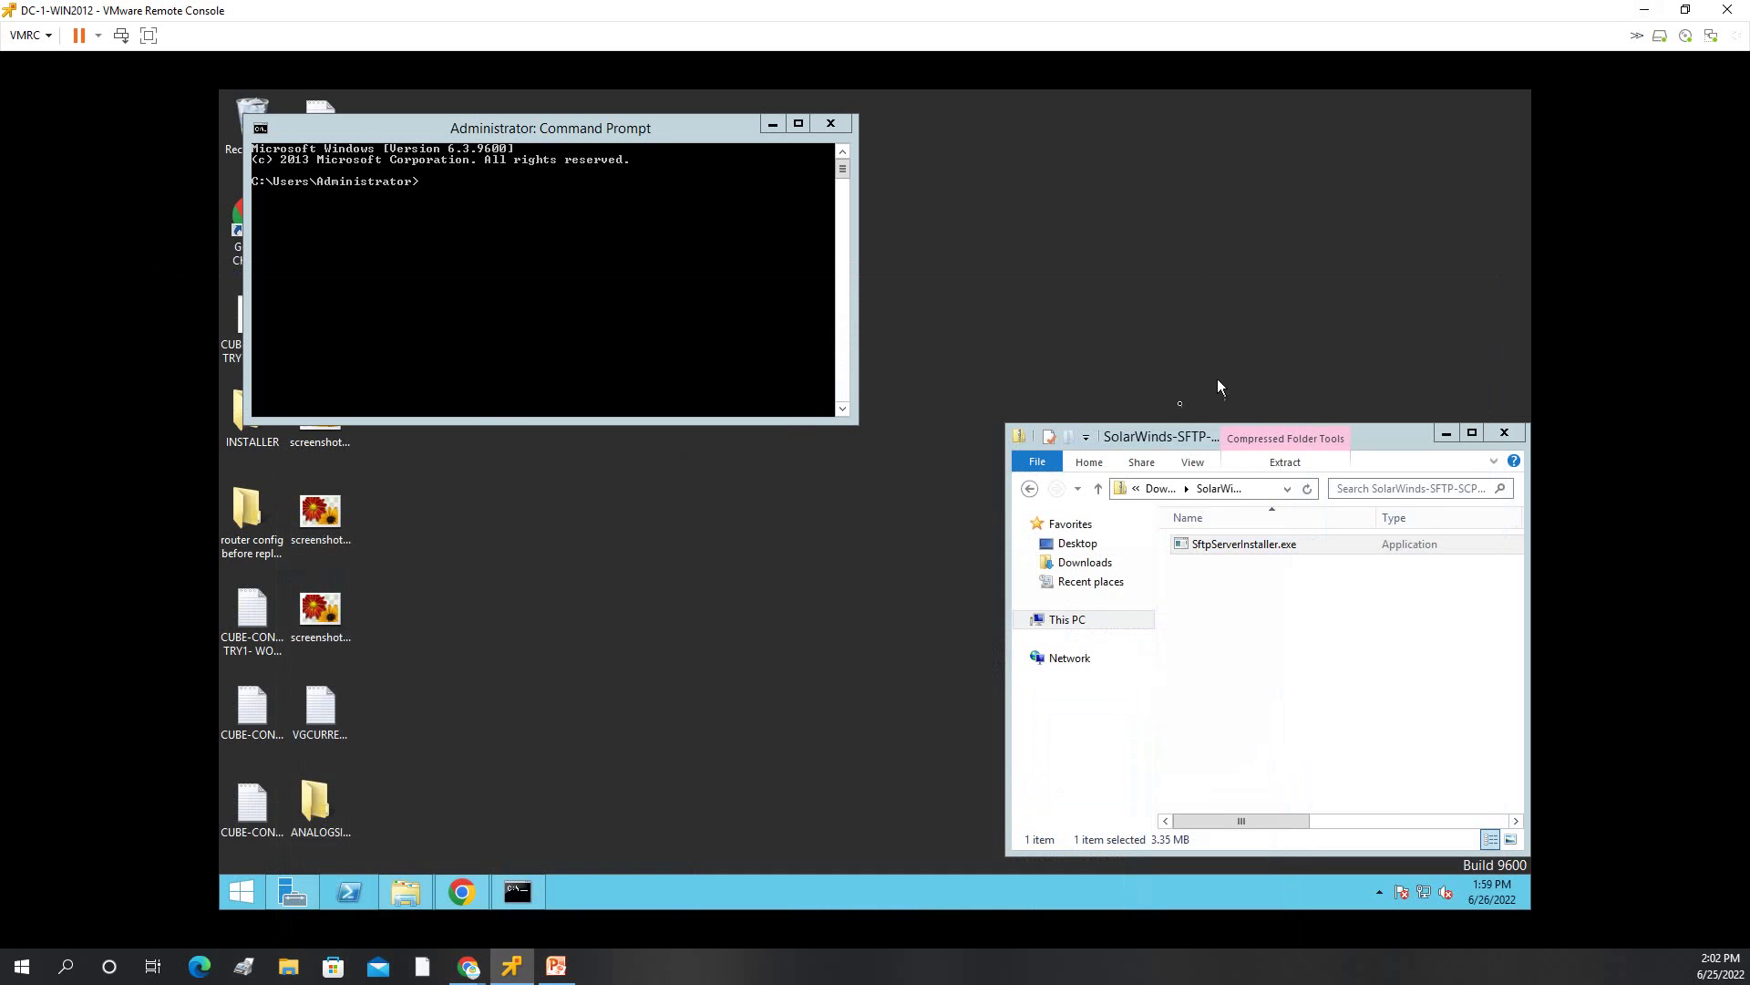
left_click(478, 225)
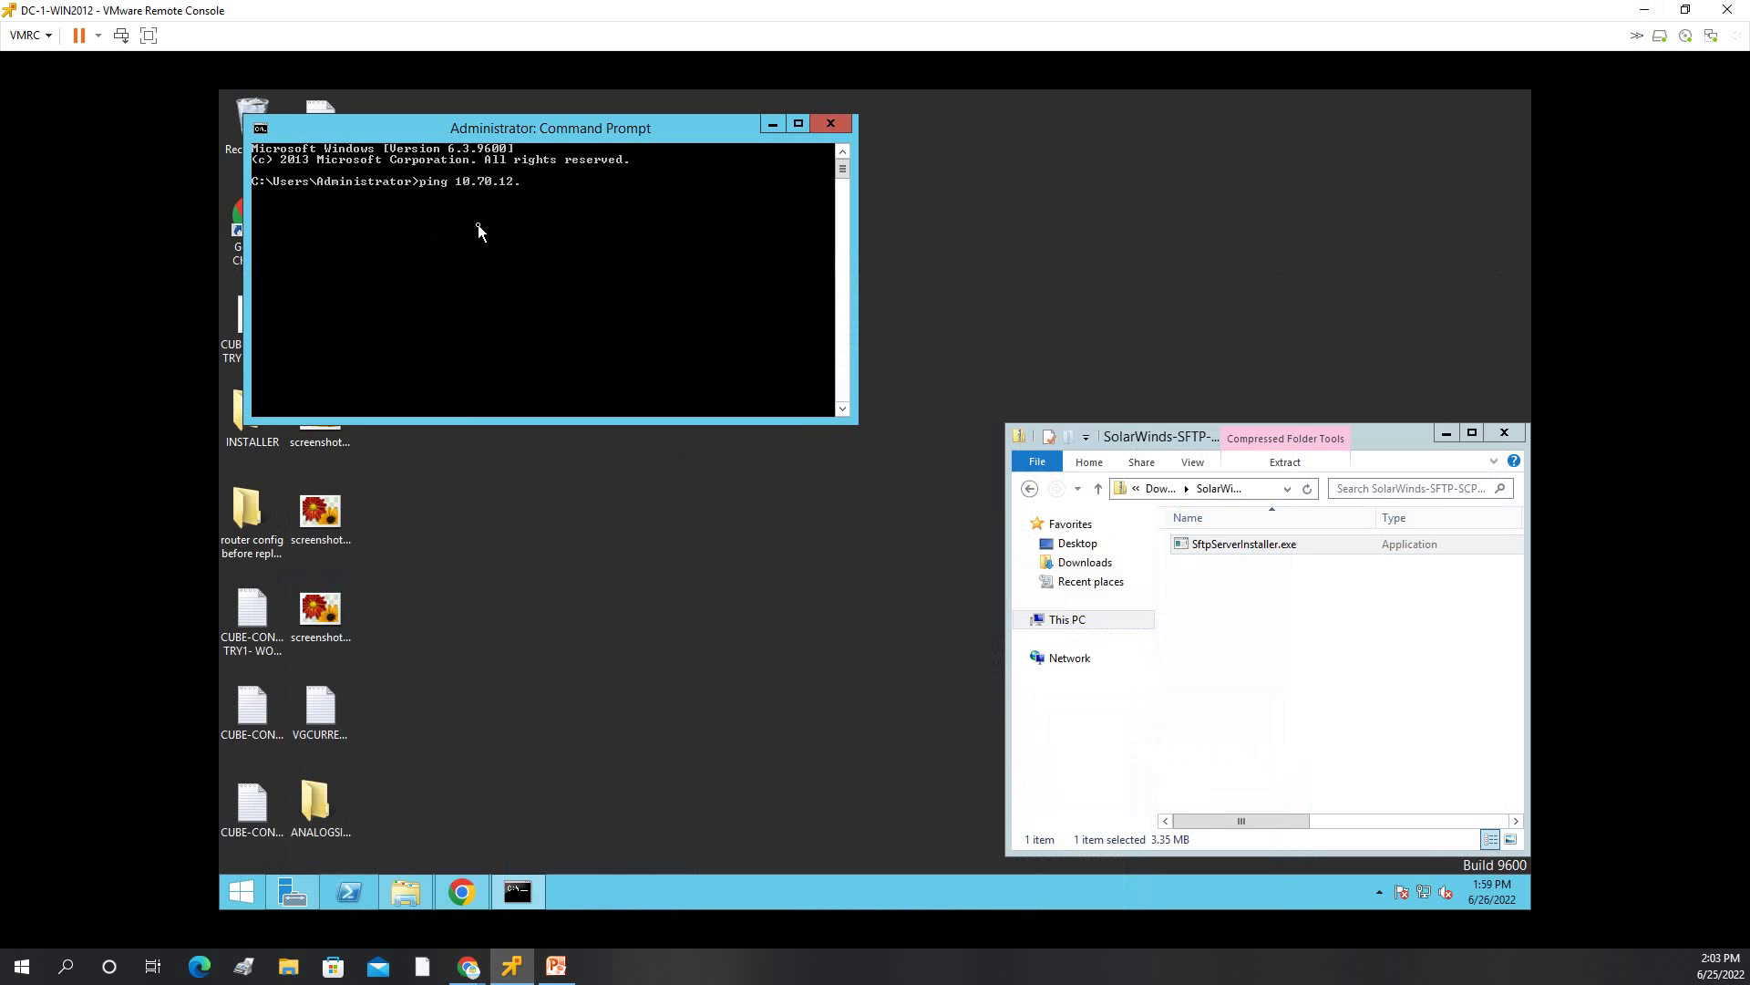
key("Return")
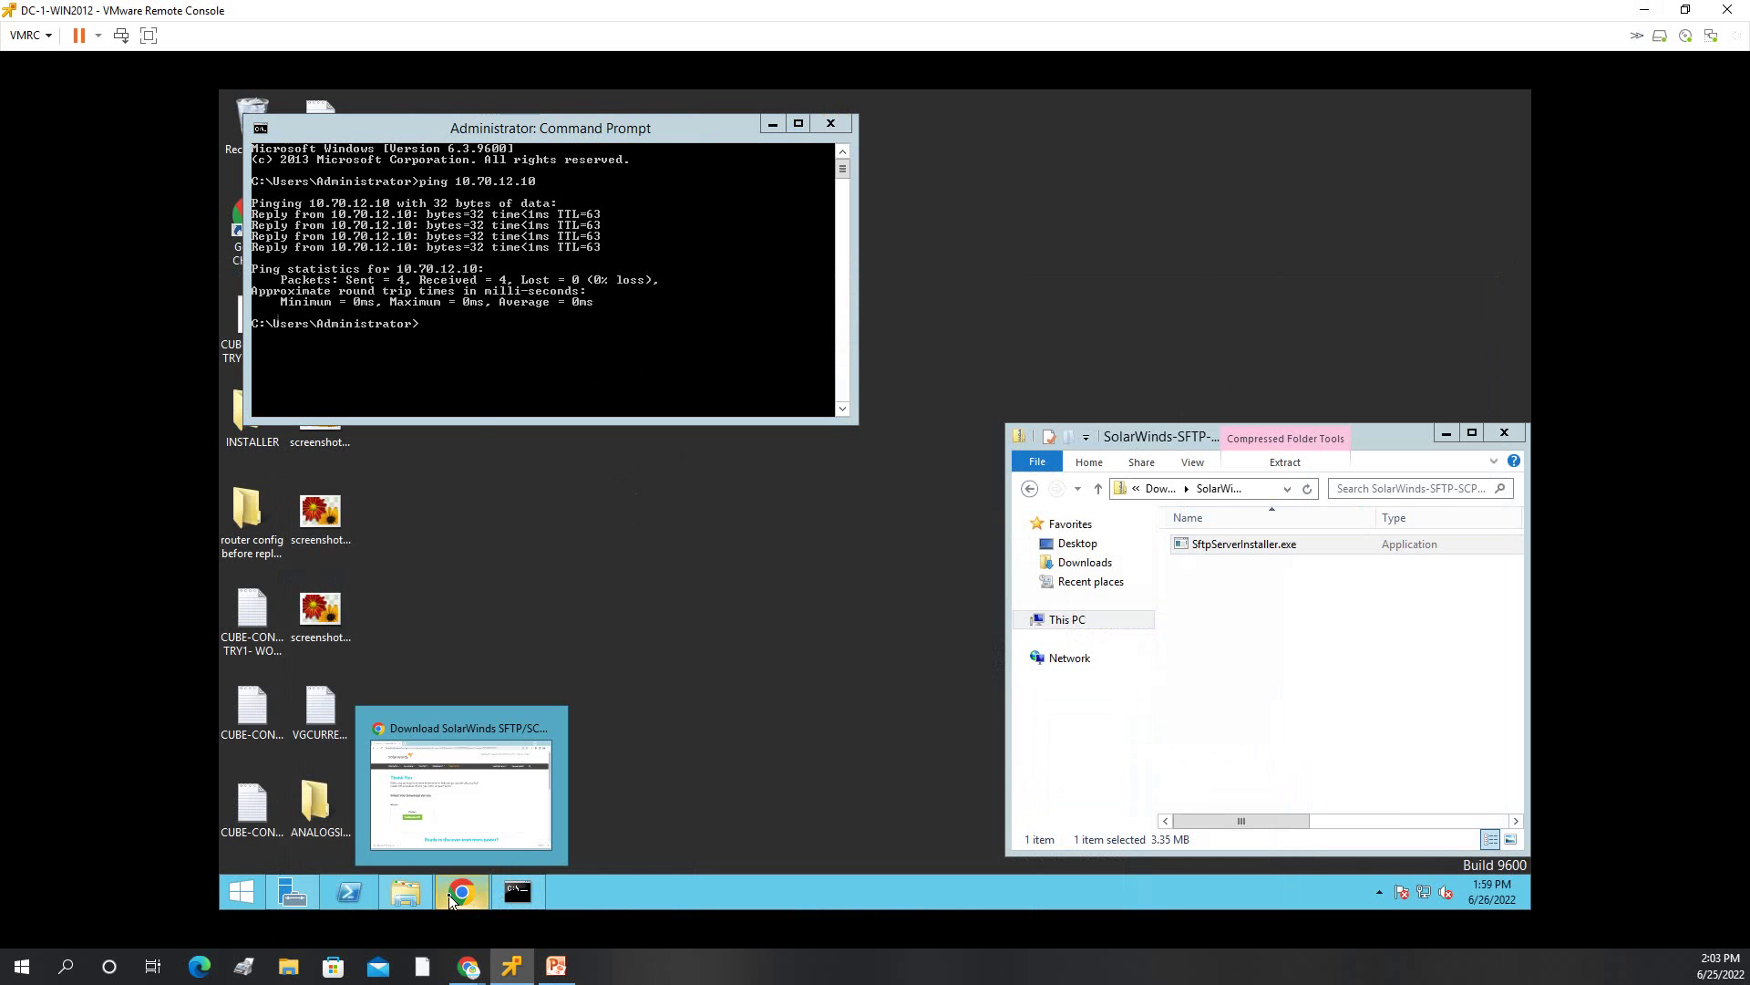
mouse_move(461, 893)
left_click(1379, 892)
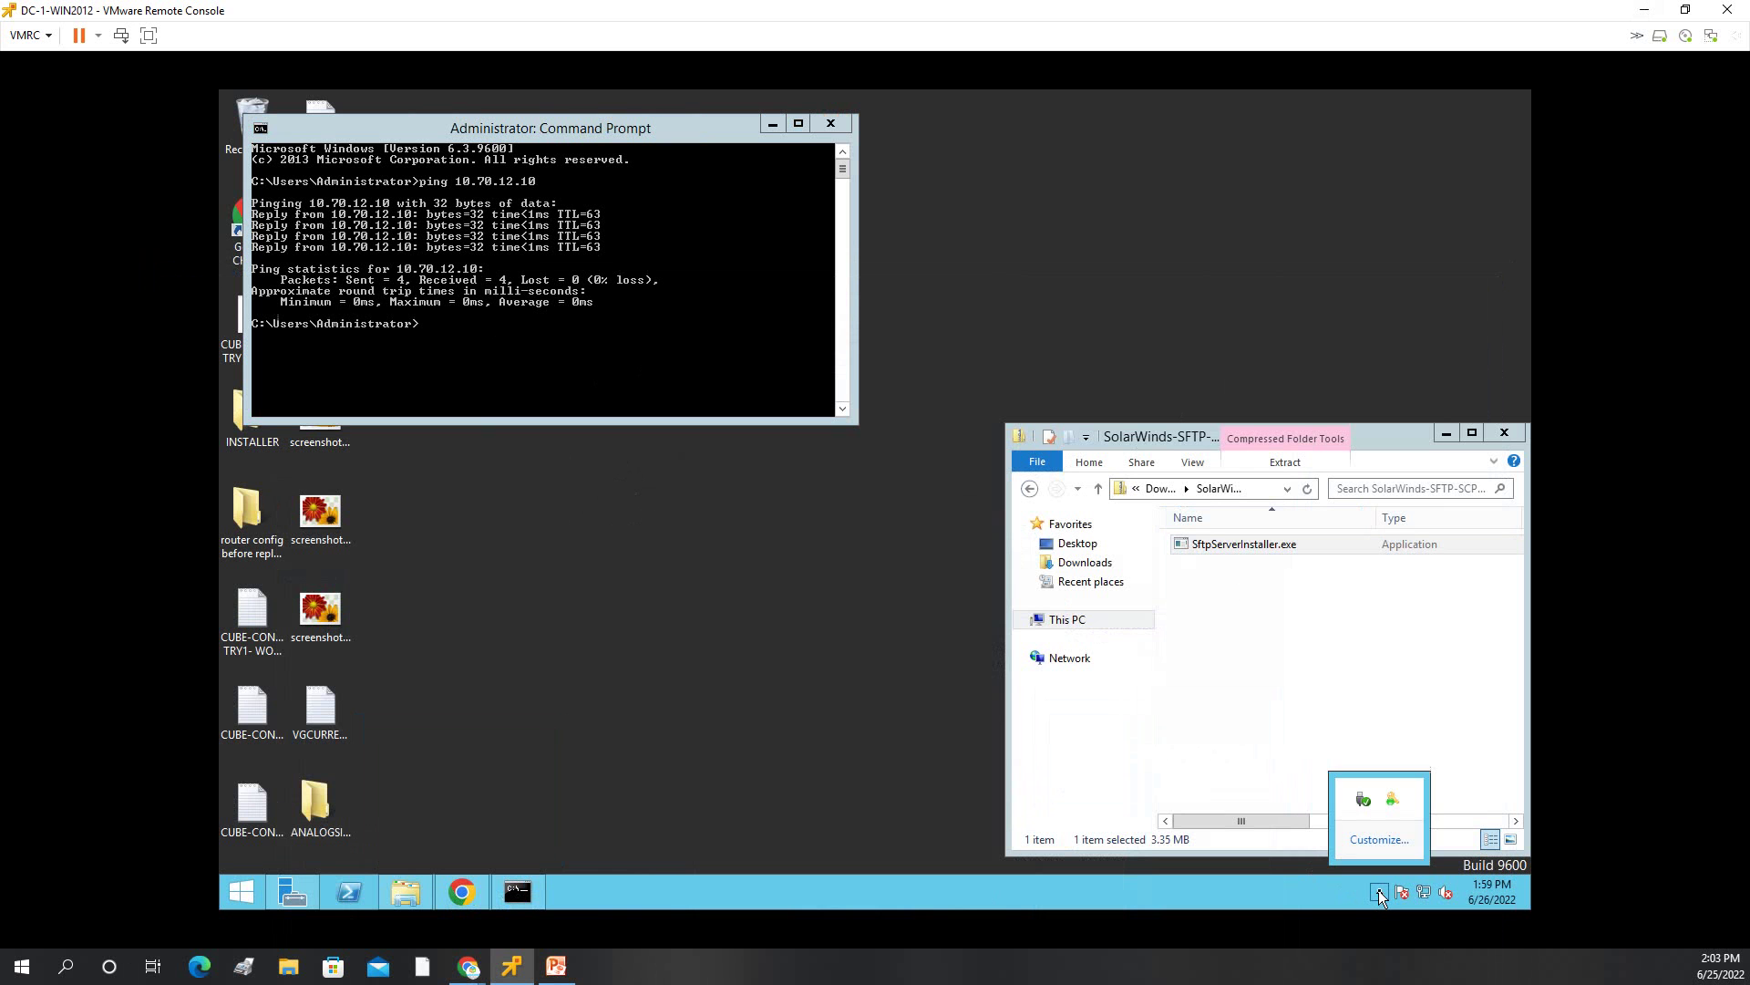
right_click(1395, 800)
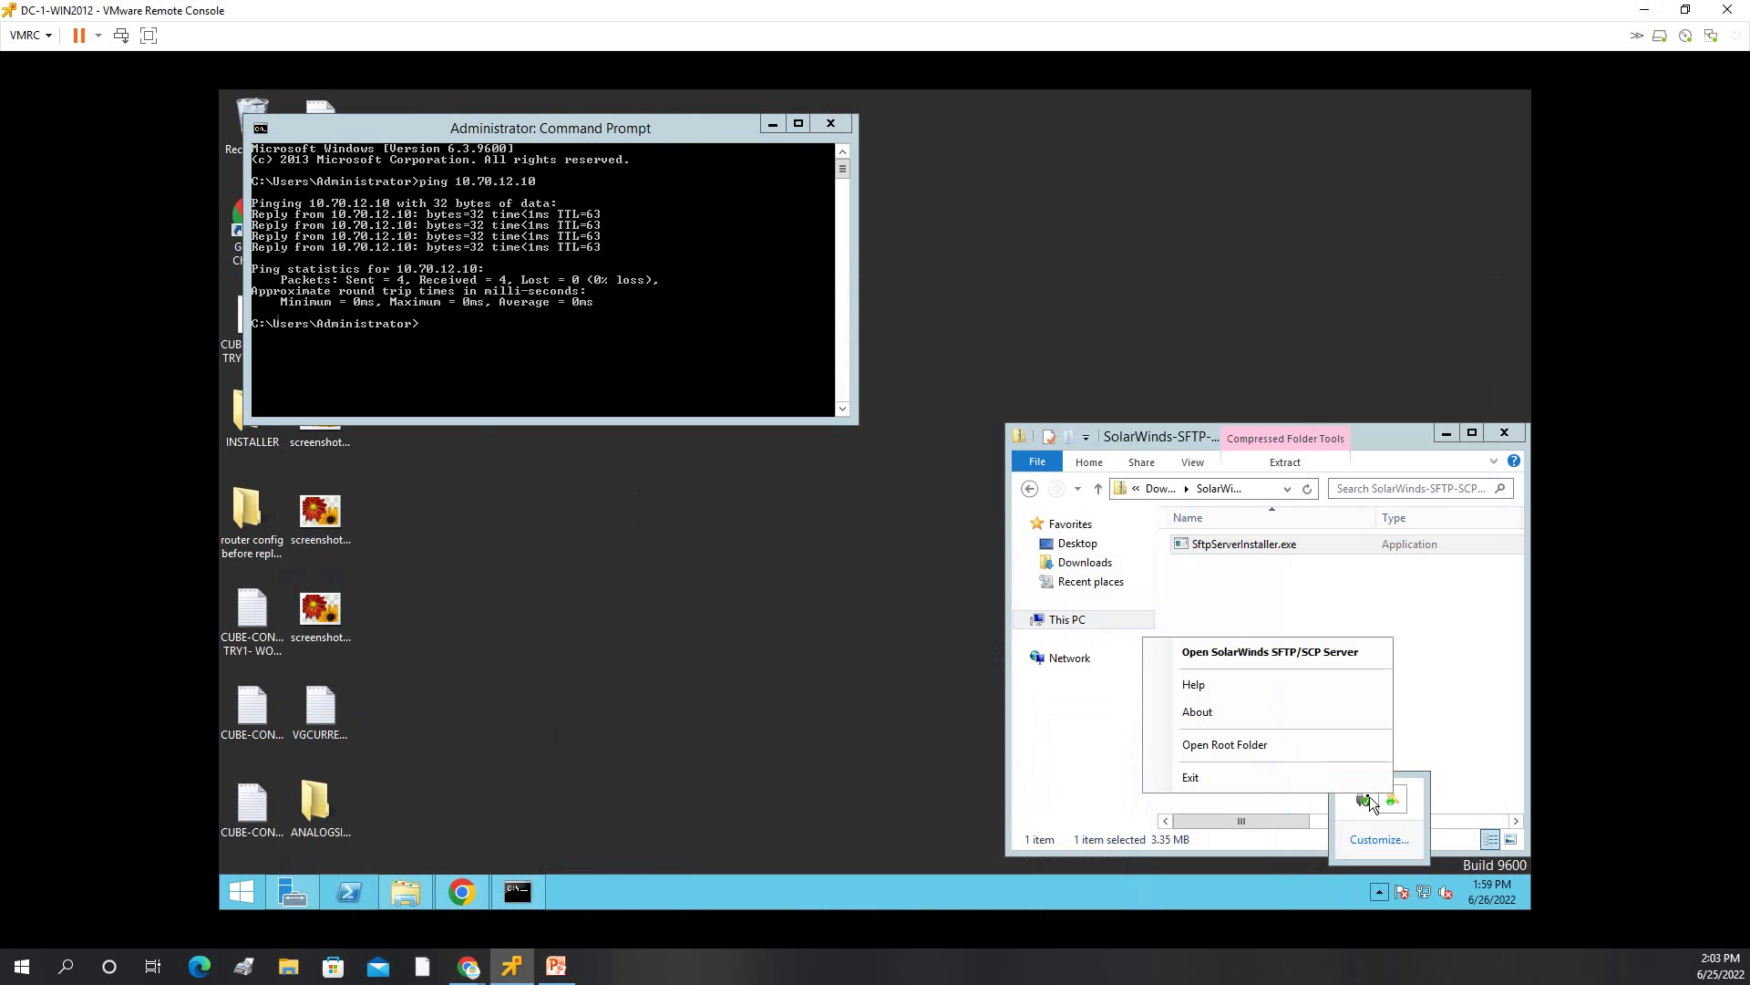
left_click(1256, 651)
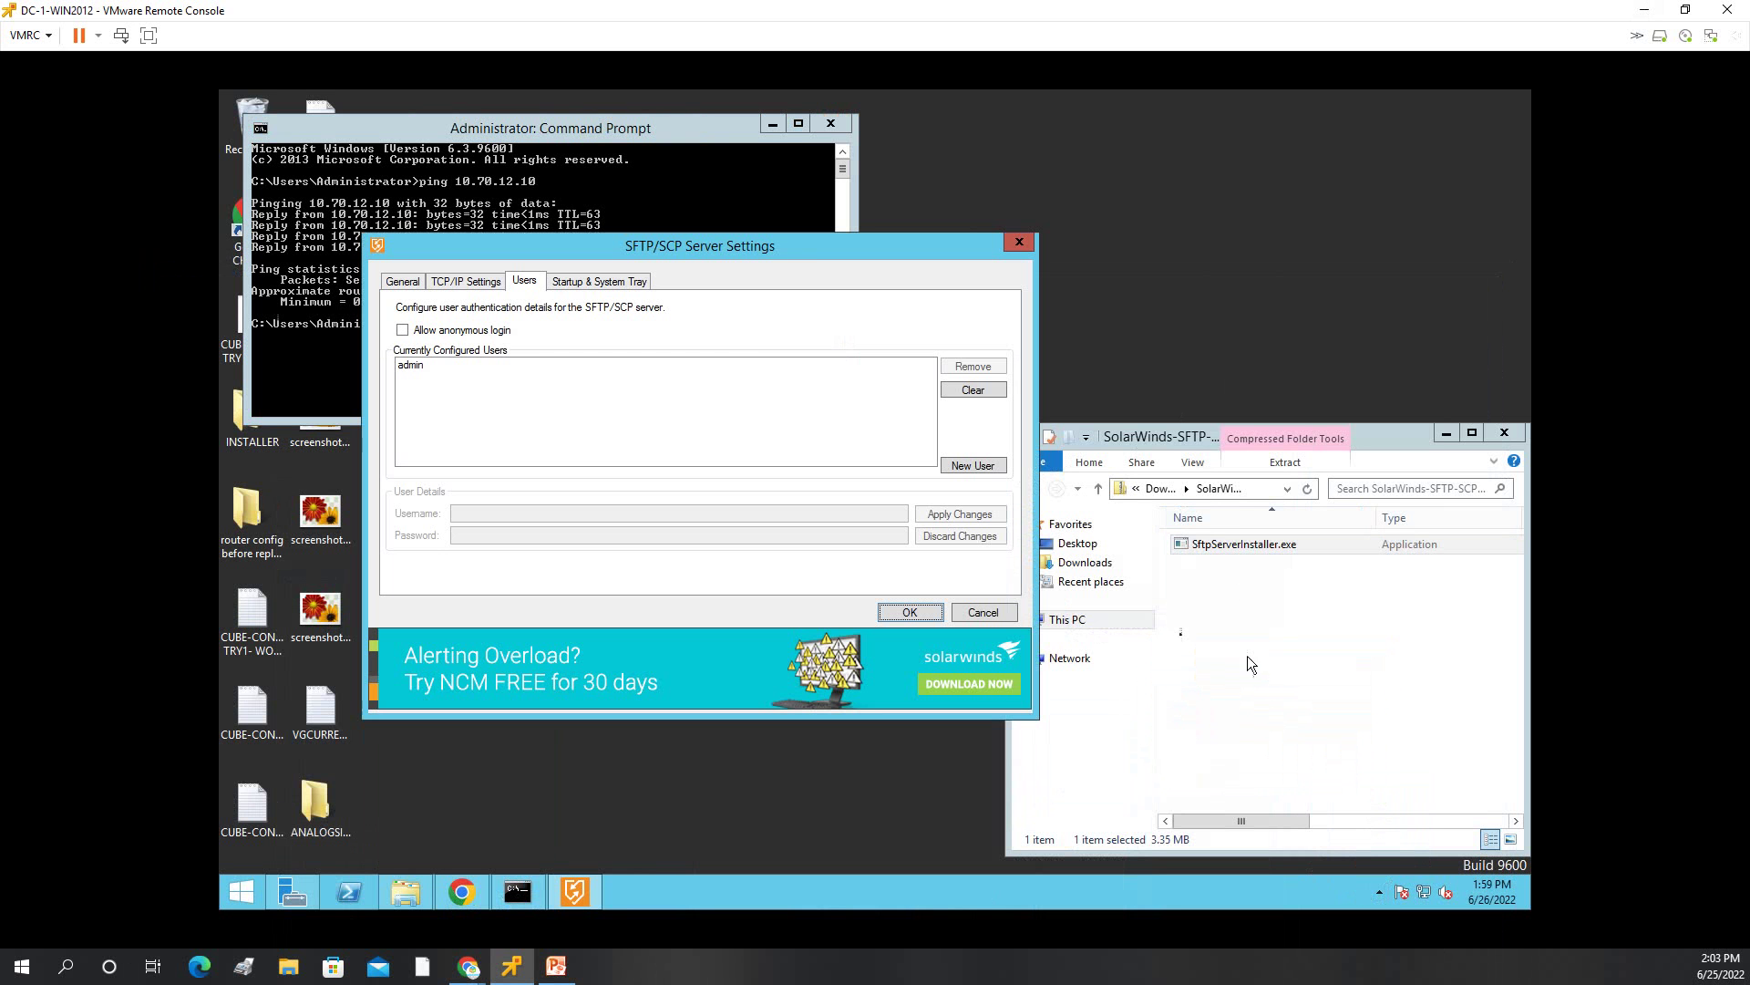
left_click(403, 280)
left_click_drag(706, 271, 972, 222)
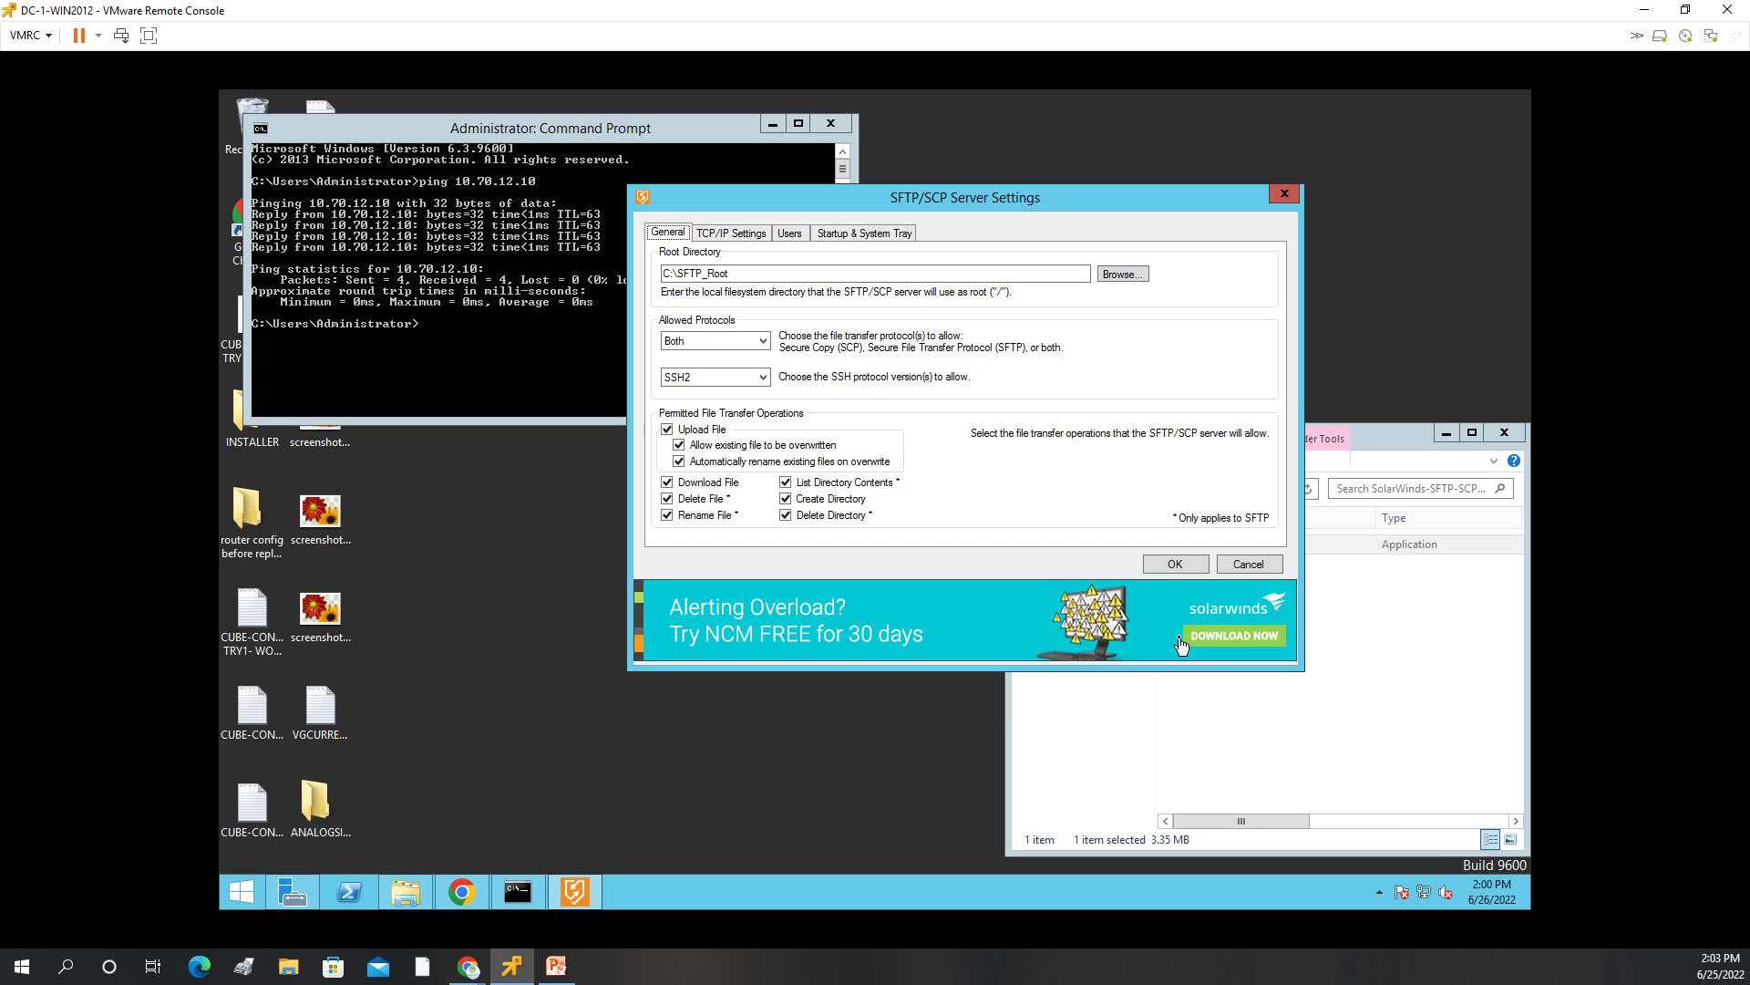
left_click(720, 236)
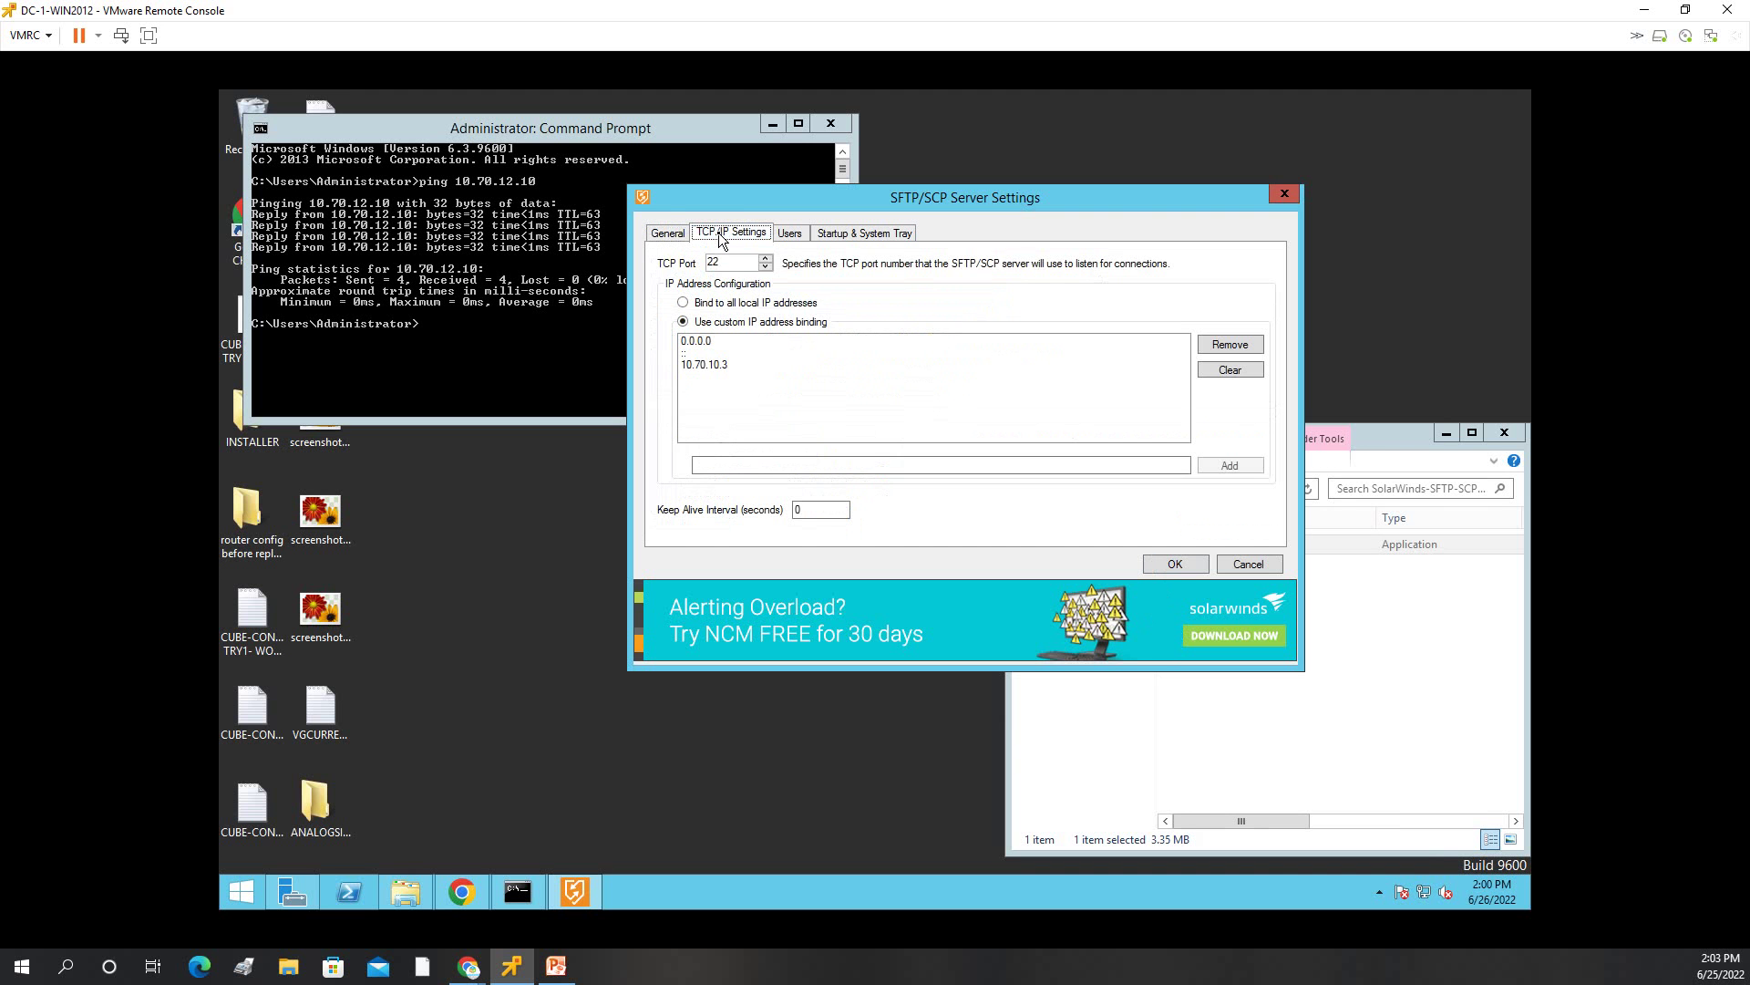
left_click(802, 234)
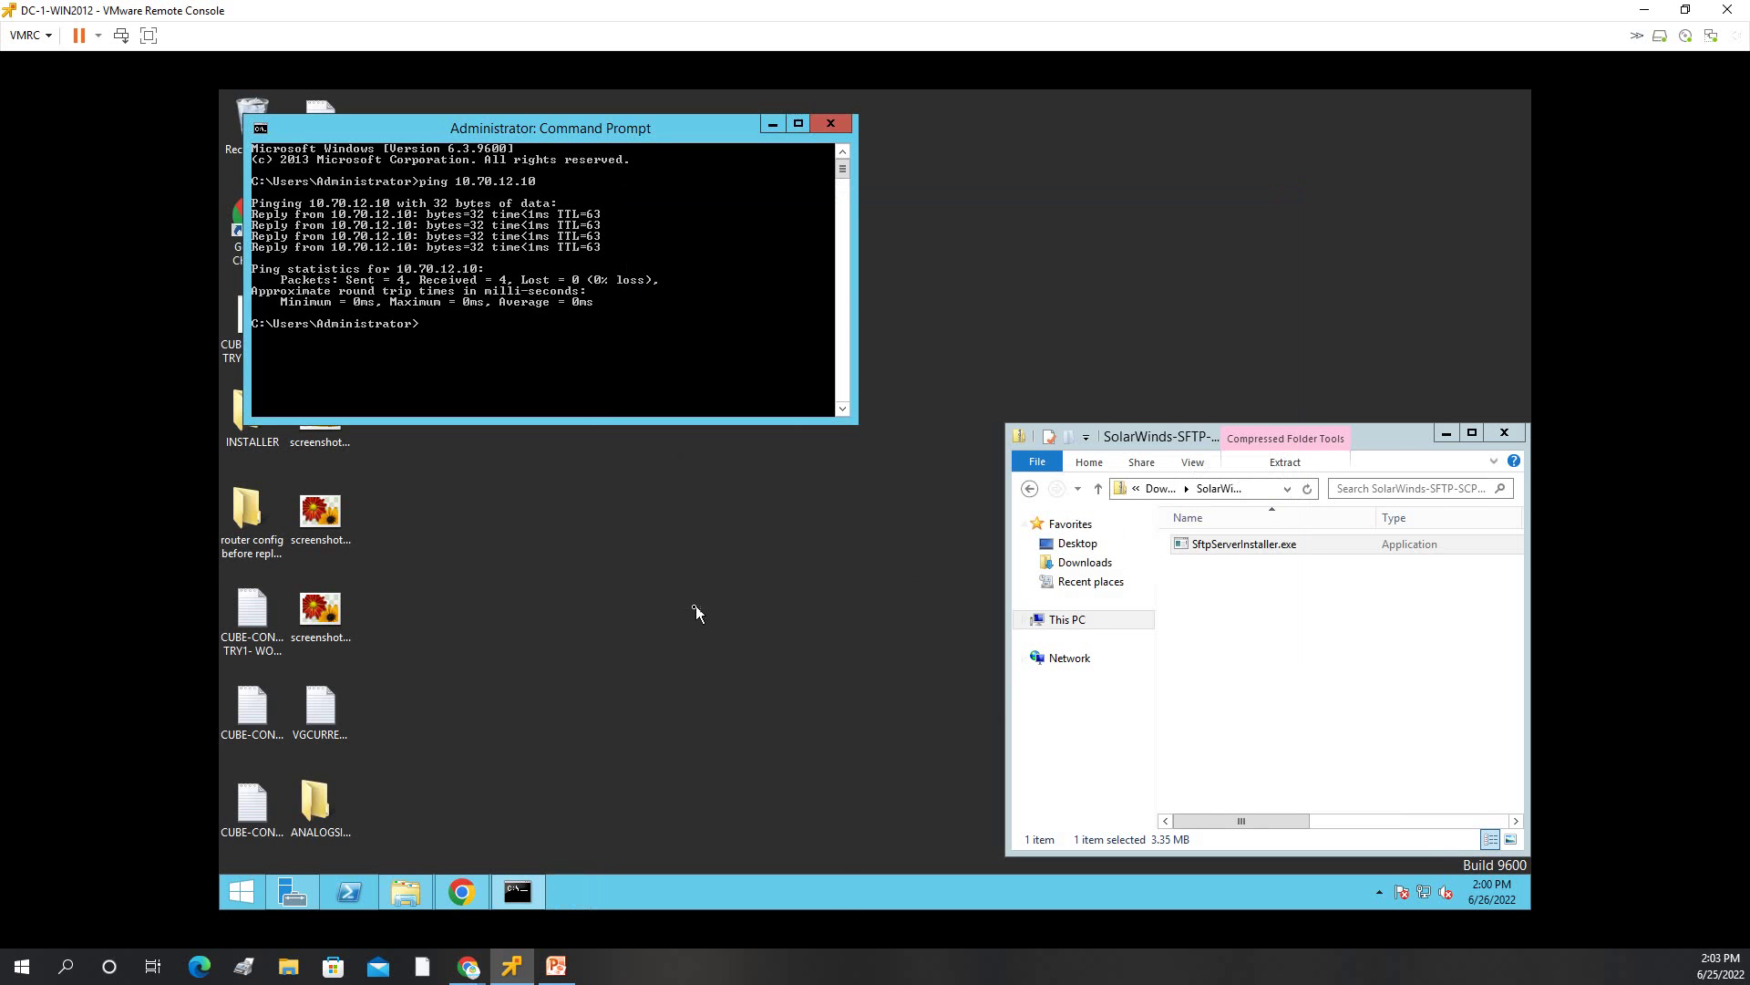
In the ESXi Host Client, select CUCMPUB1 and launch its remote console.
left_click(462, 892)
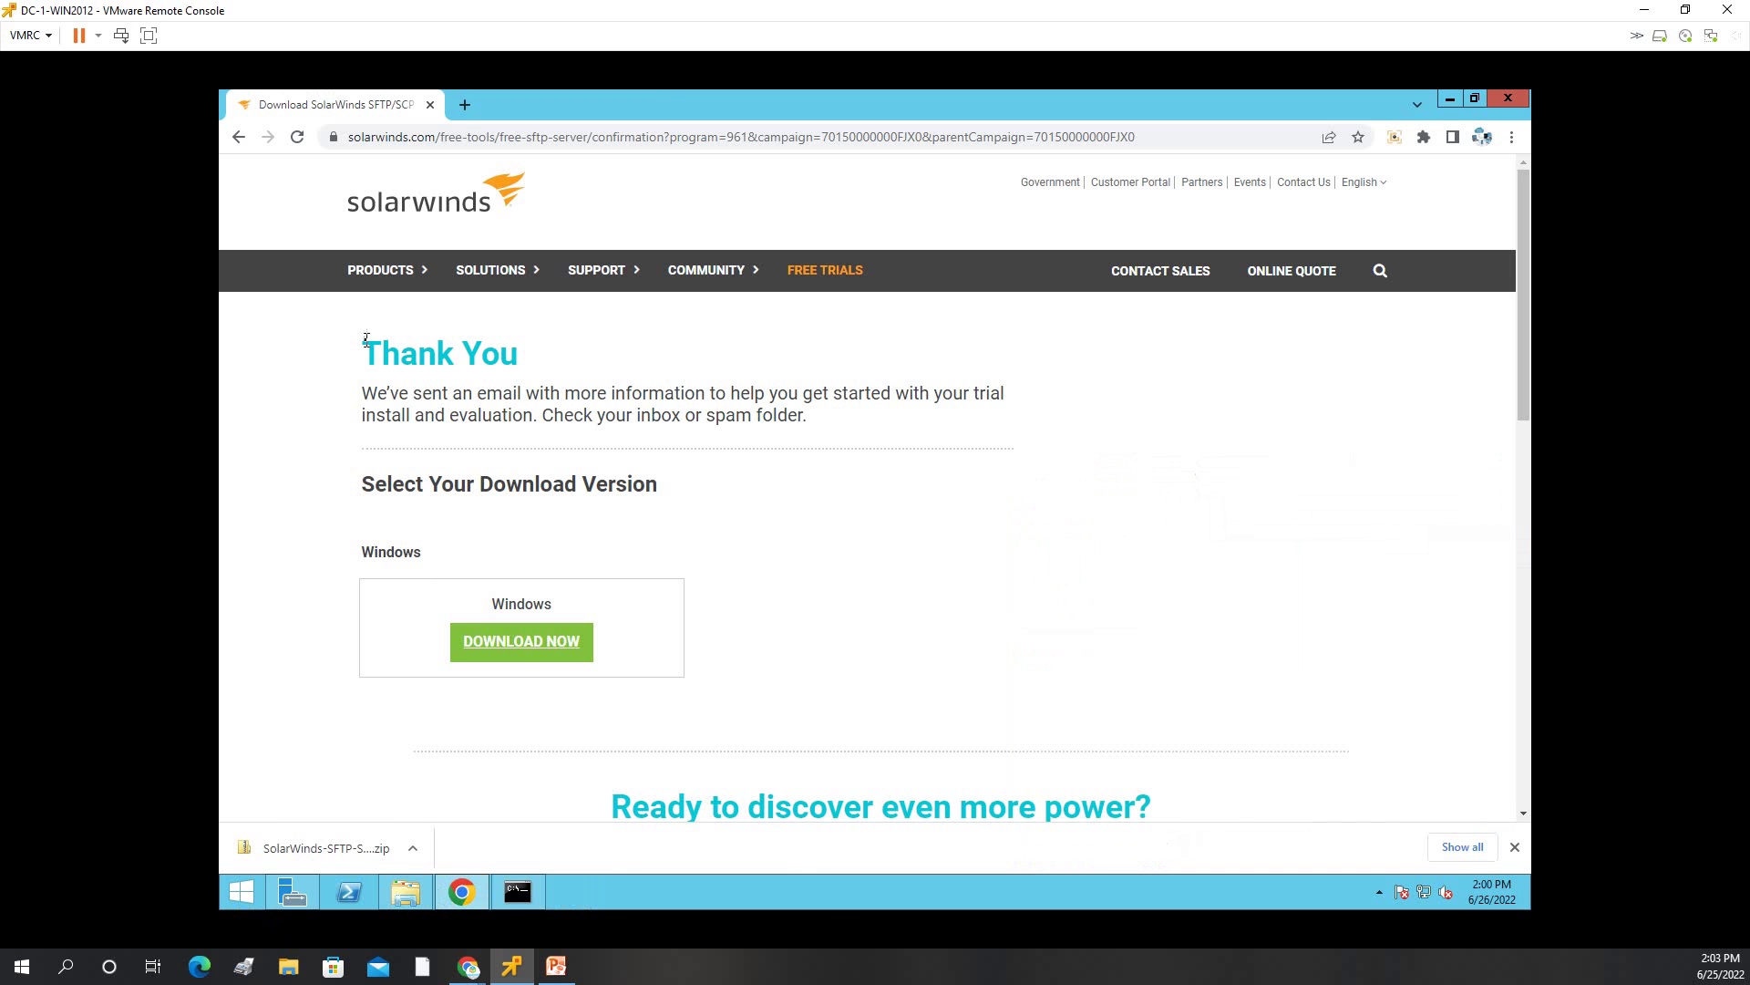
left_click(466, 102)
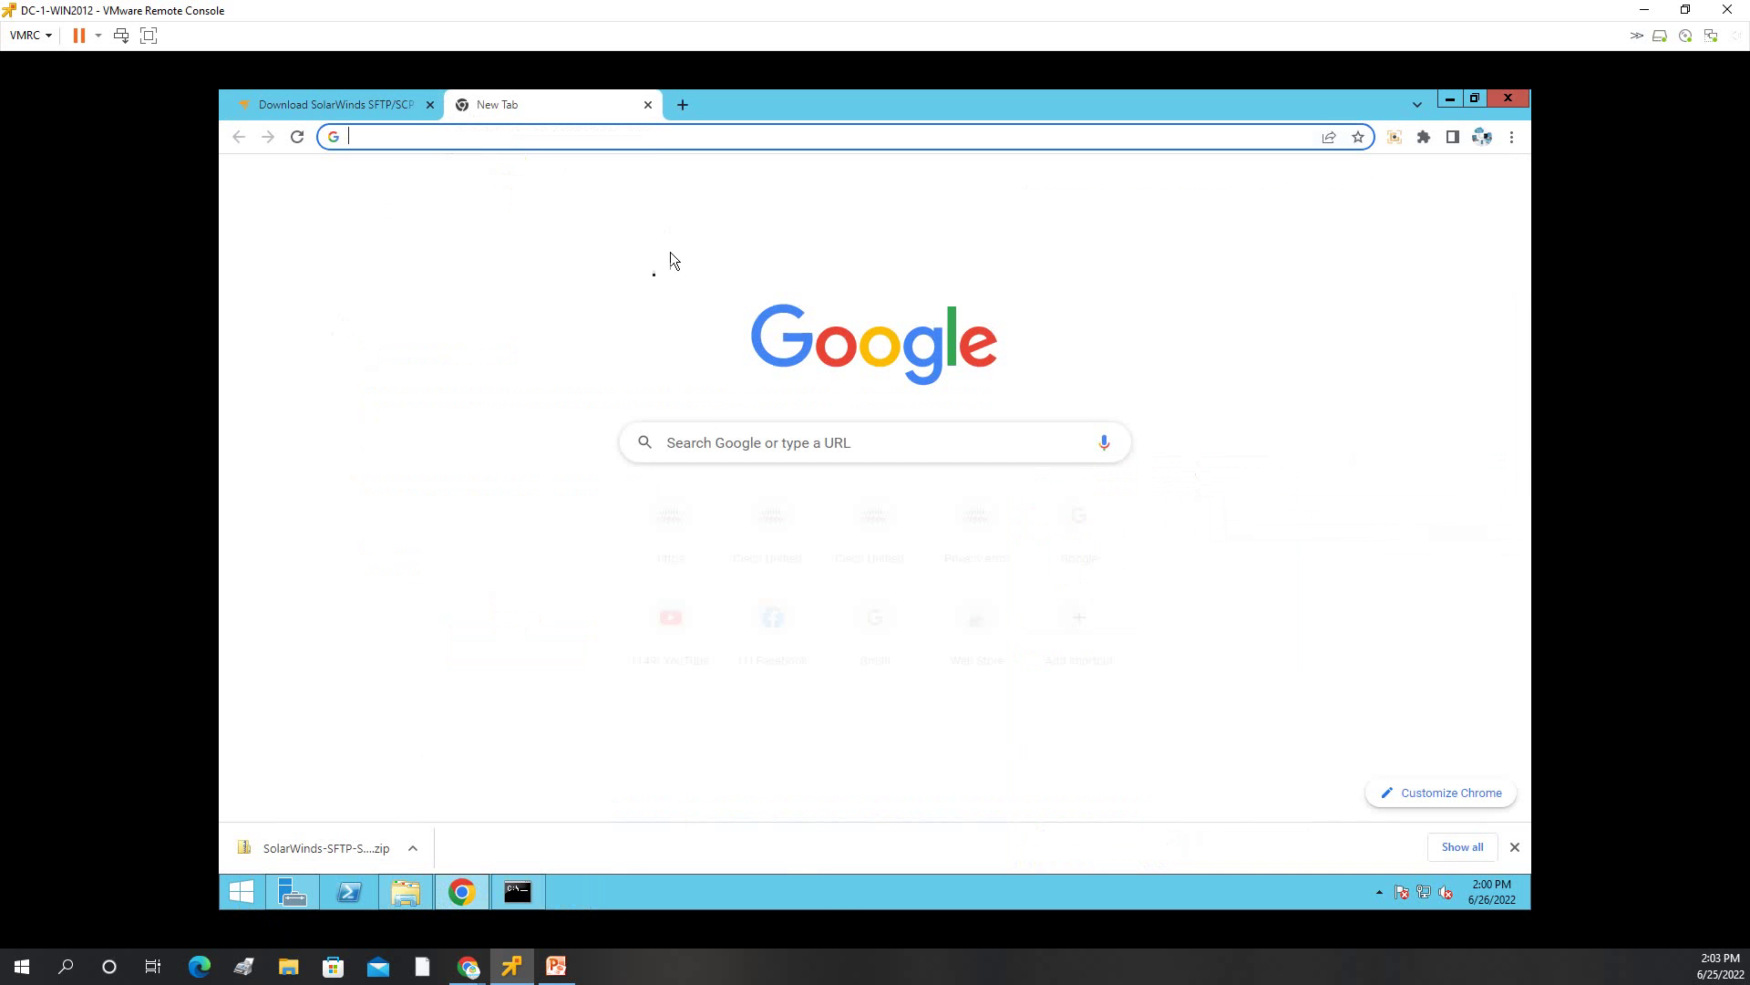
left_click(402, 775)
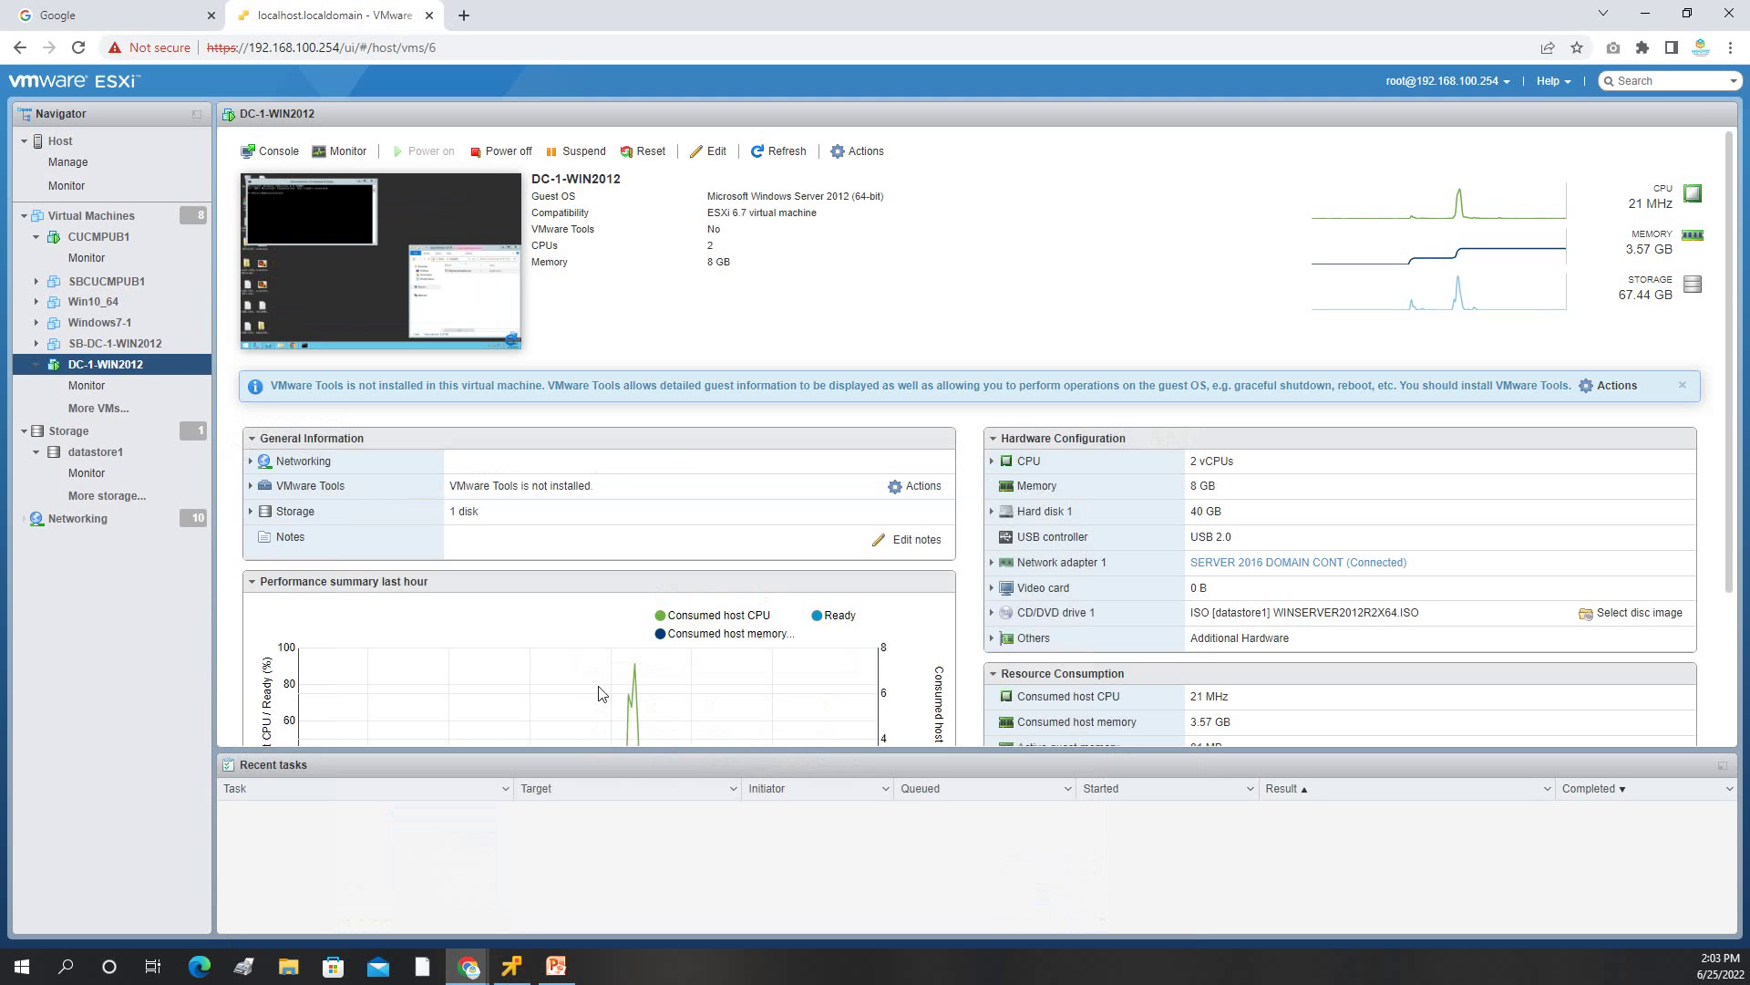
left_click(511, 966)
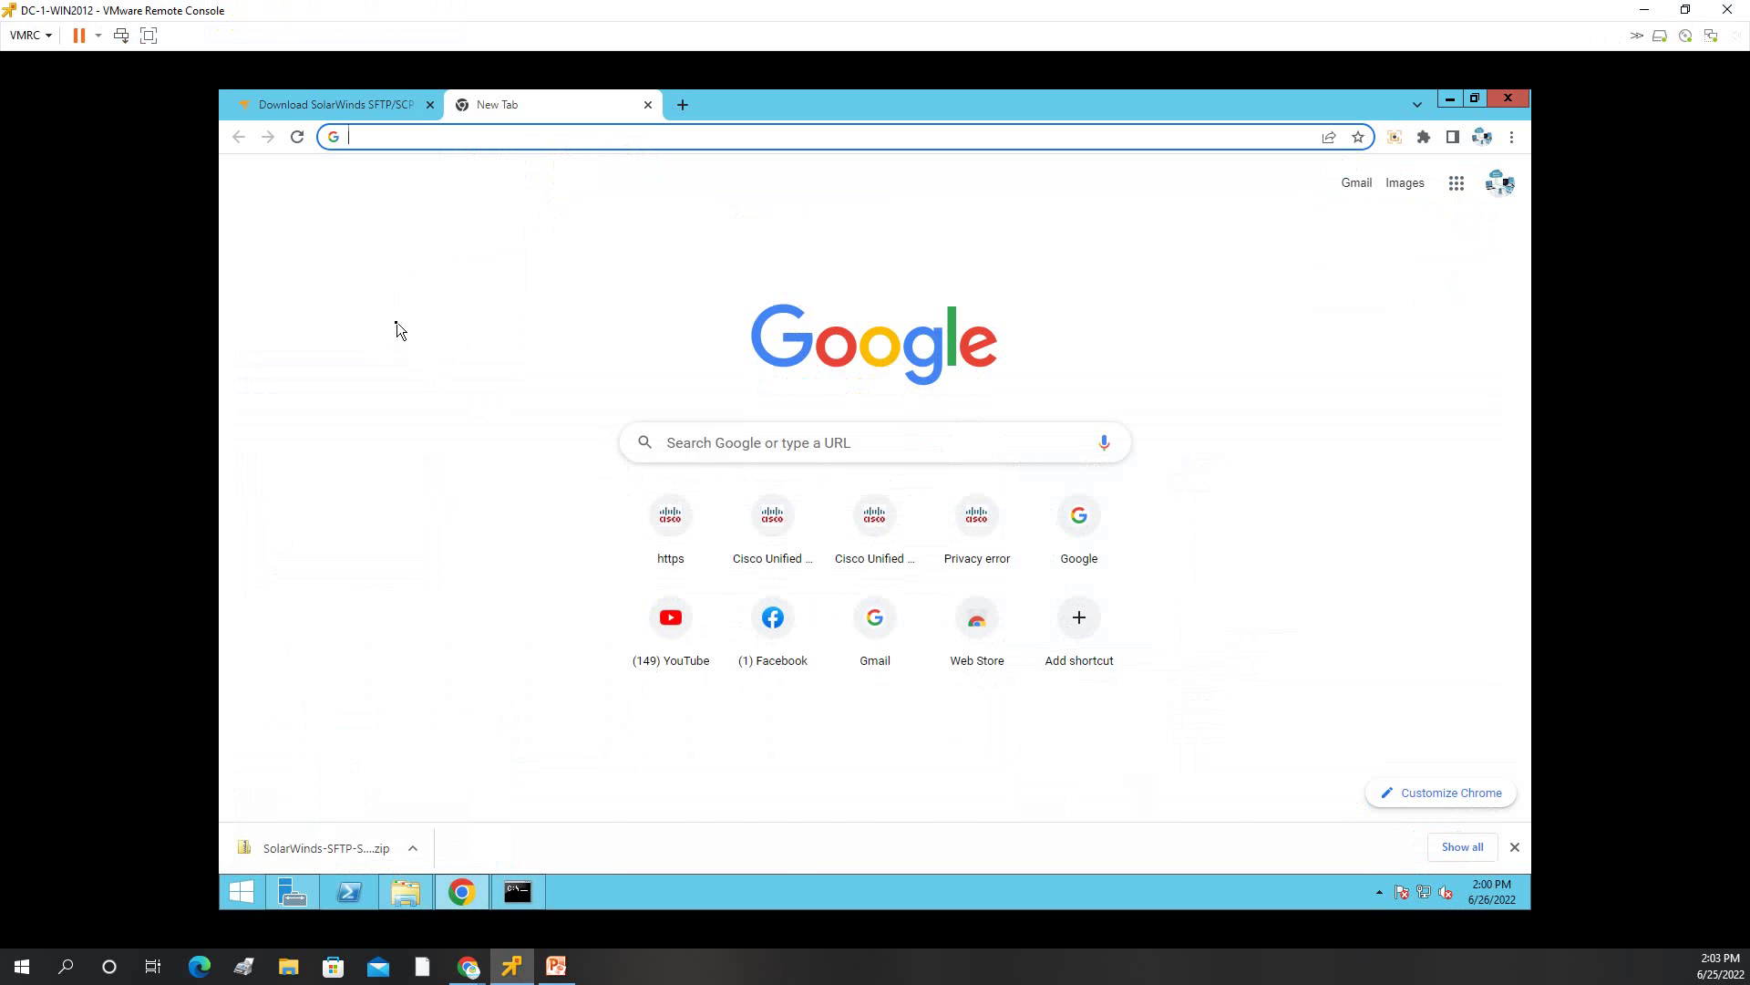
left_click(468, 966)
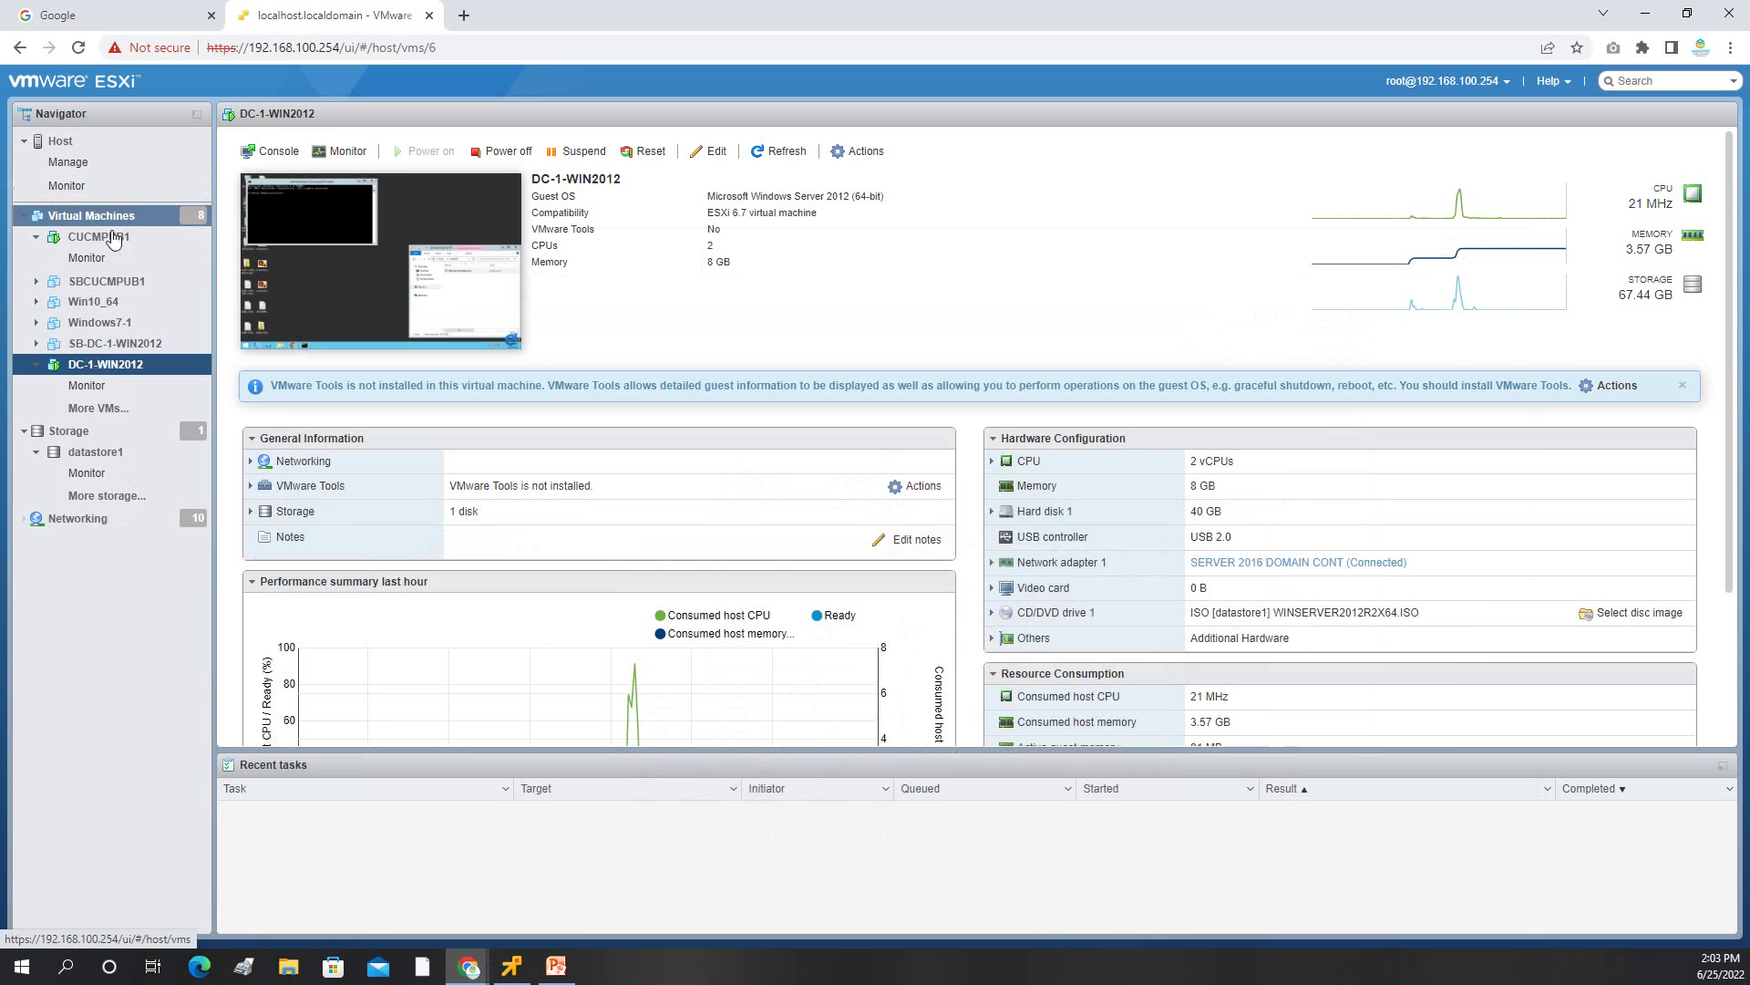
left_click(113, 239)
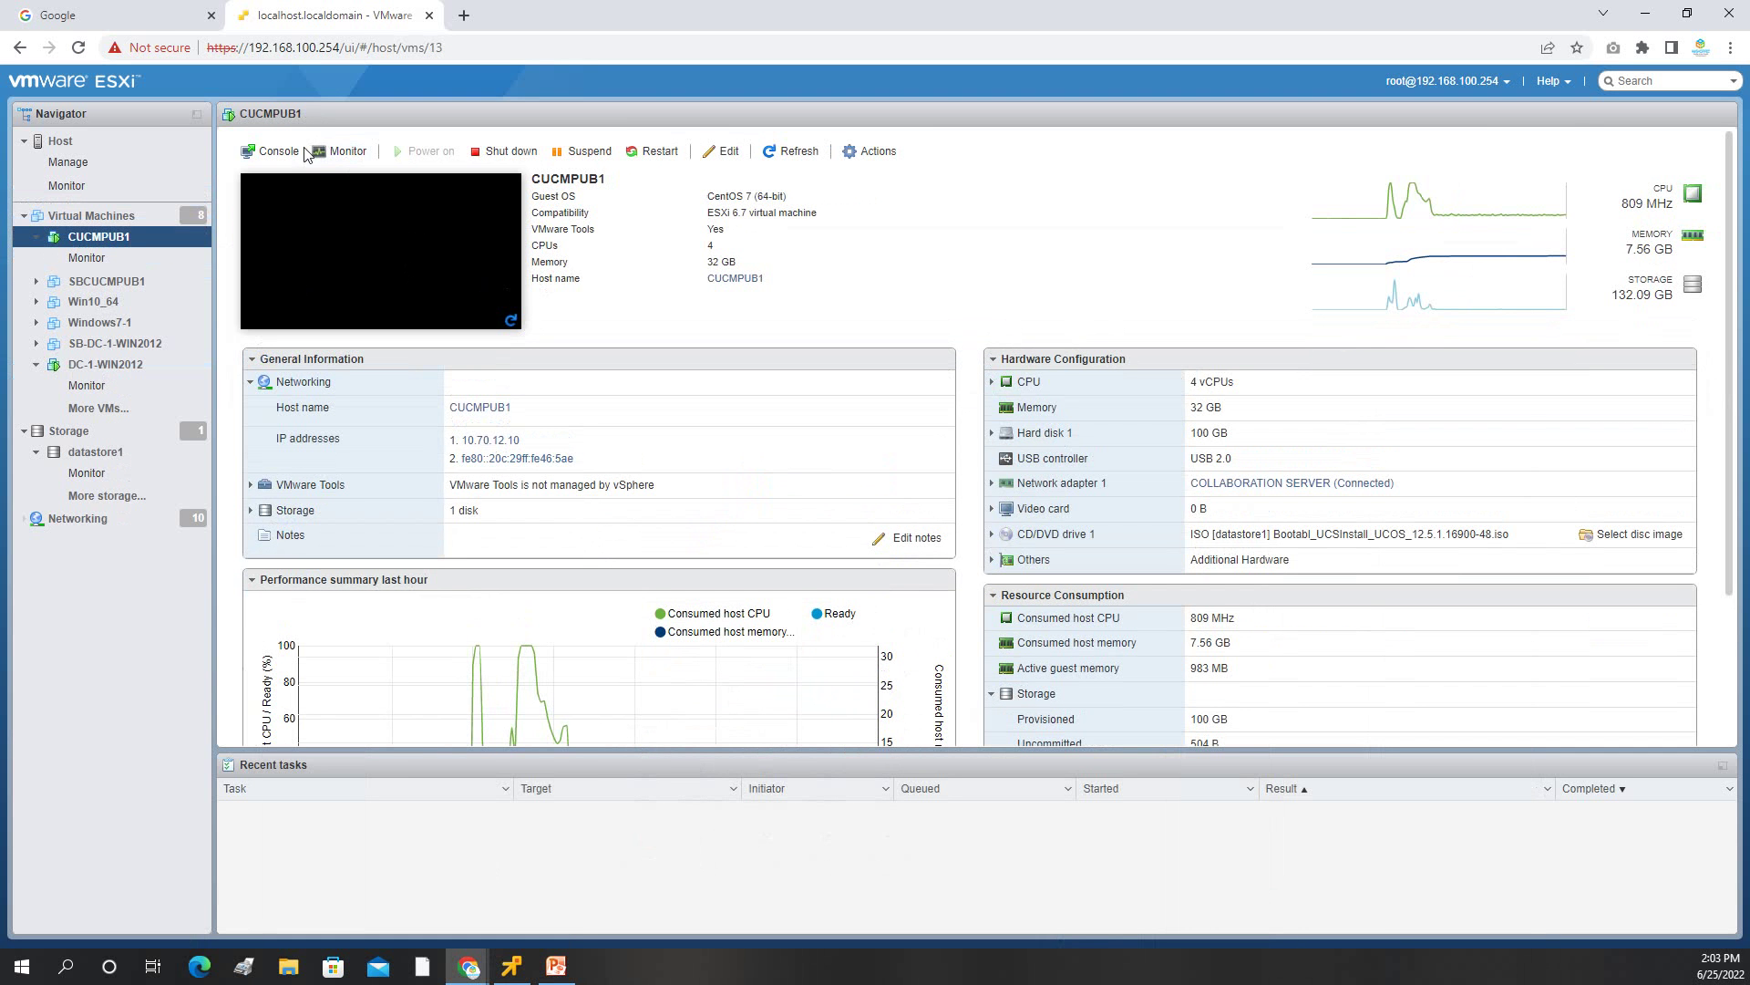
left_click(274, 152)
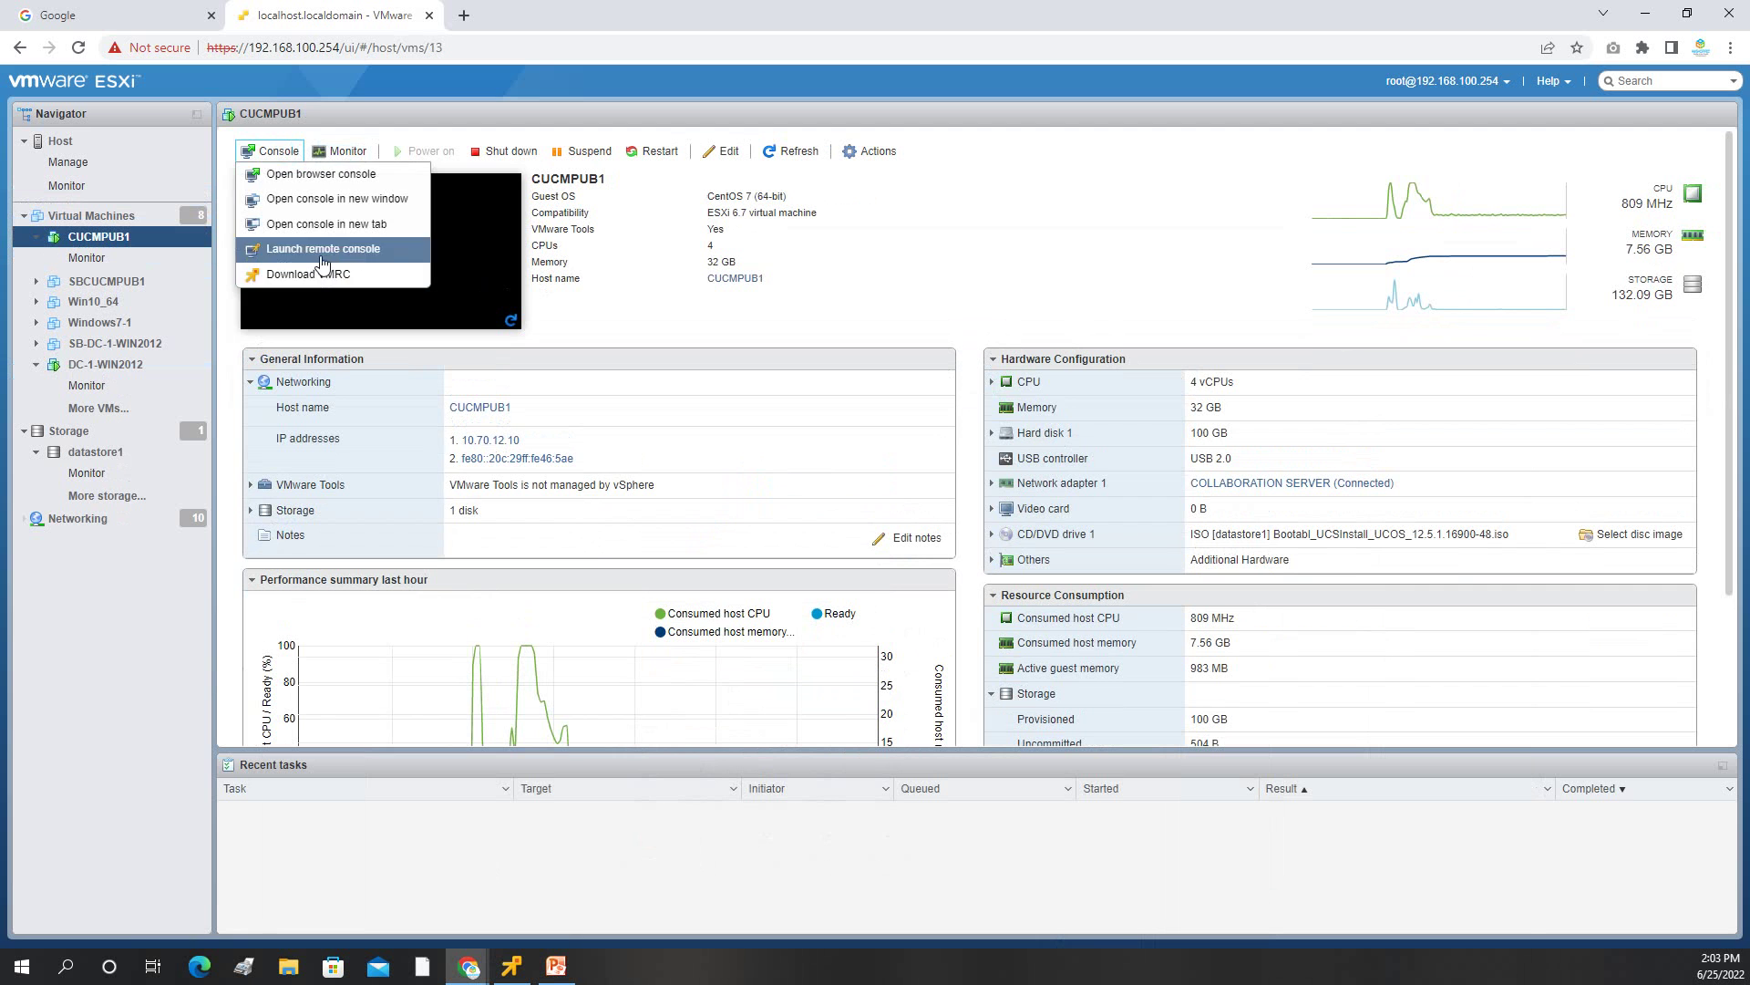
left_click(321, 249)
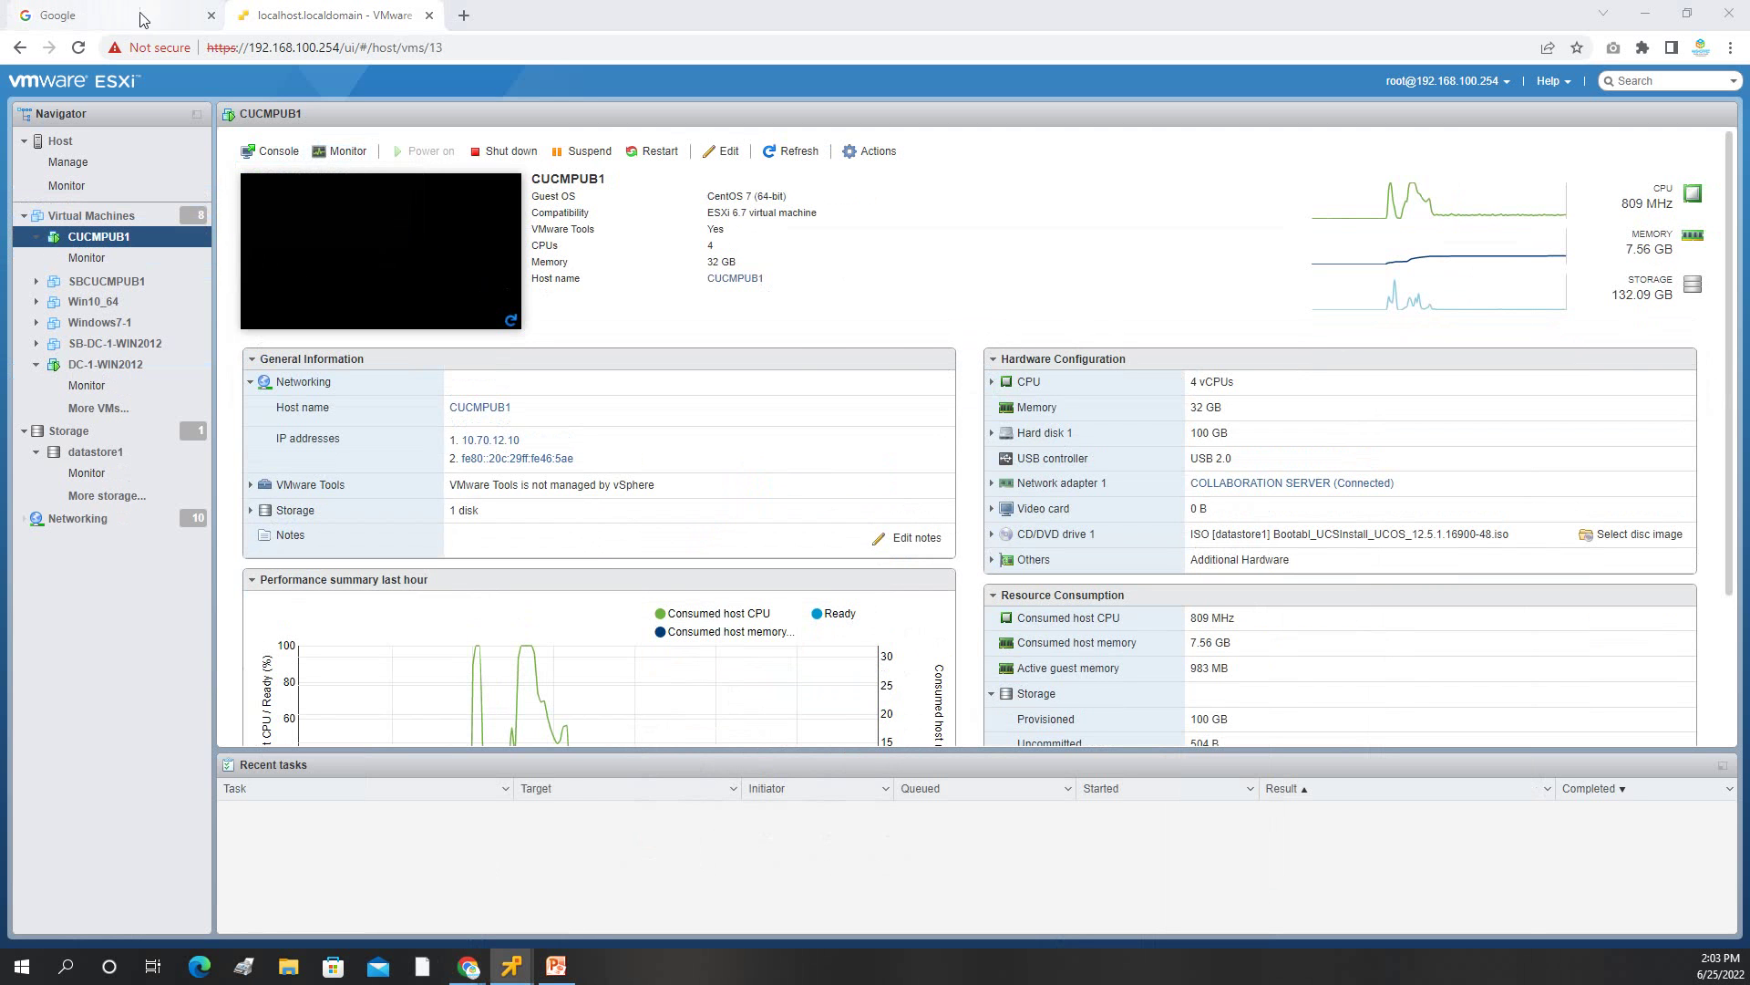
In a new tab change the address 10.80.13.24 to 10.70.10.3, then view the topology slide.
left_click(70, 13)
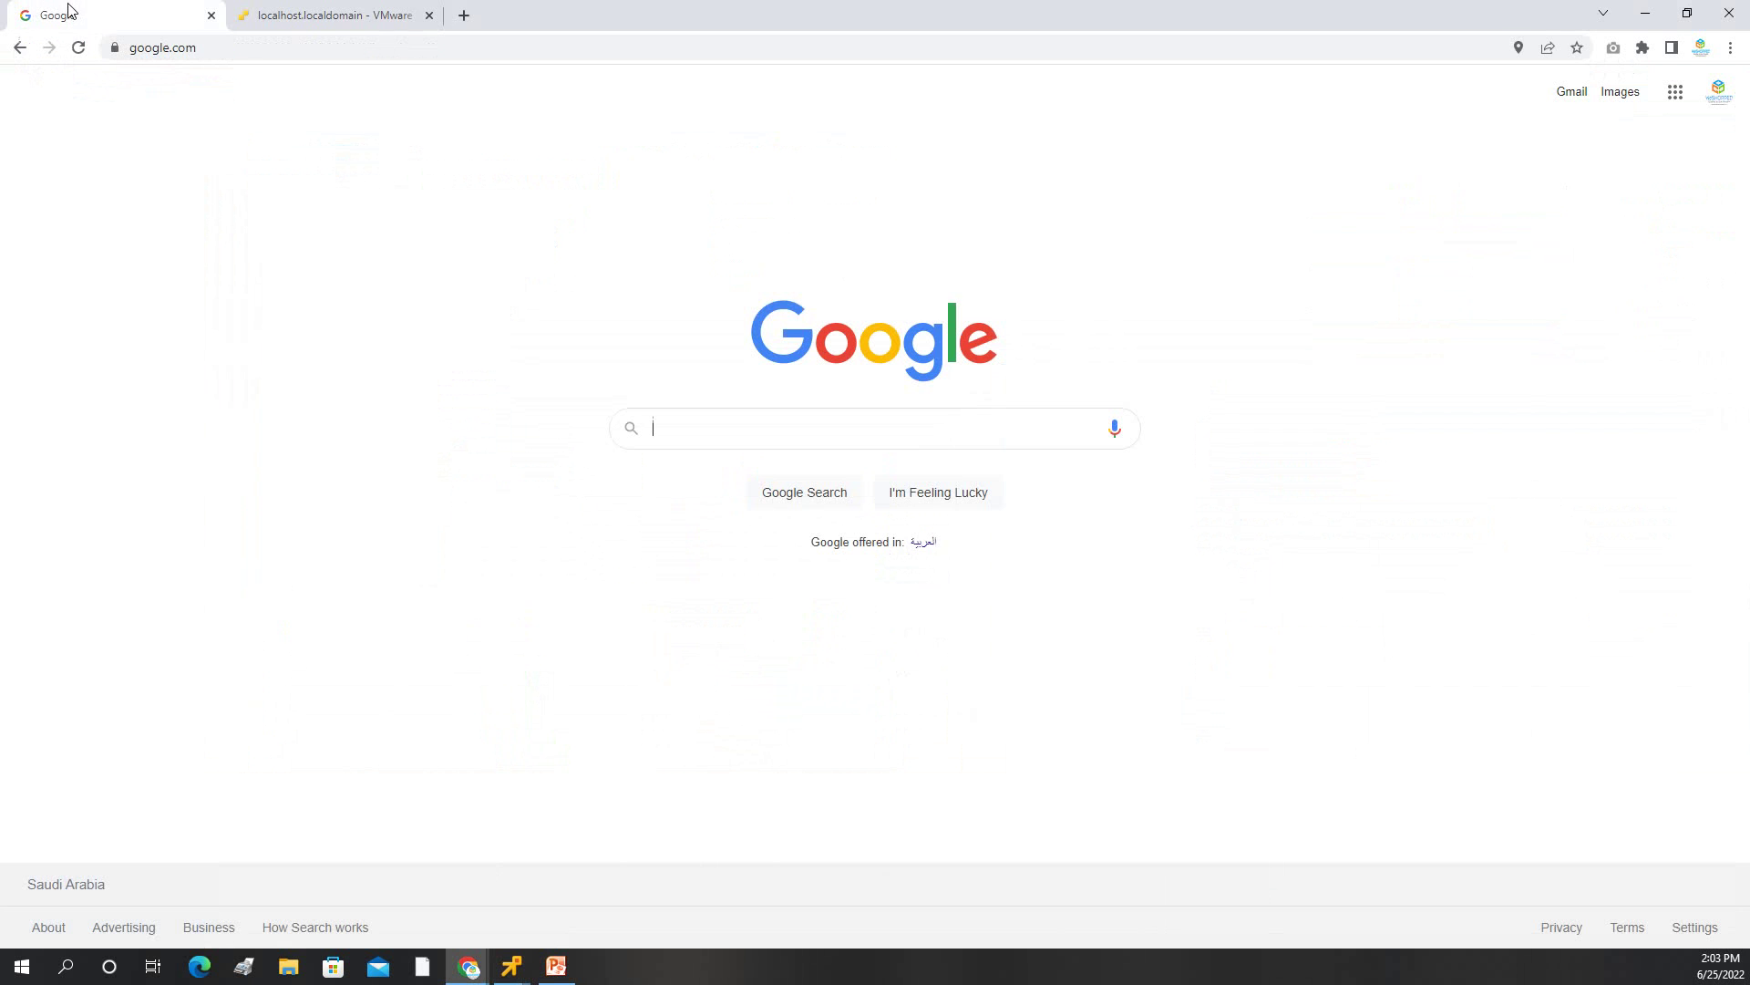
left_click(306, 16)
left_click(462, 16)
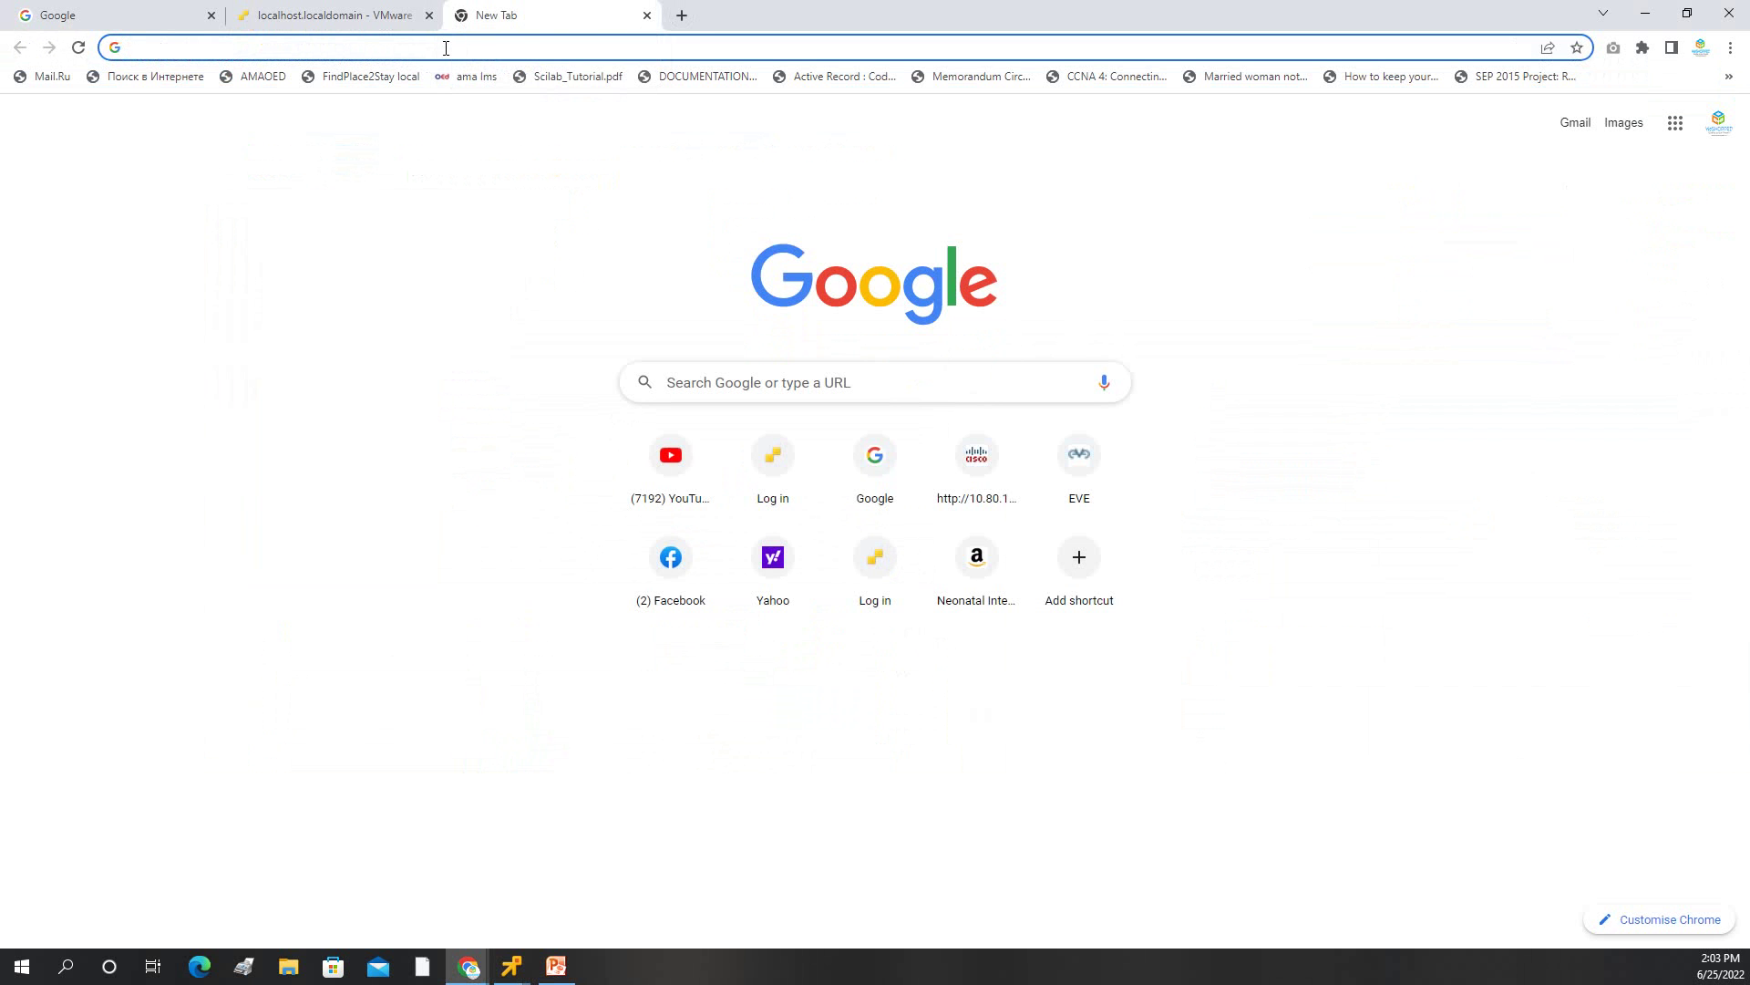
left_click(968, 463)
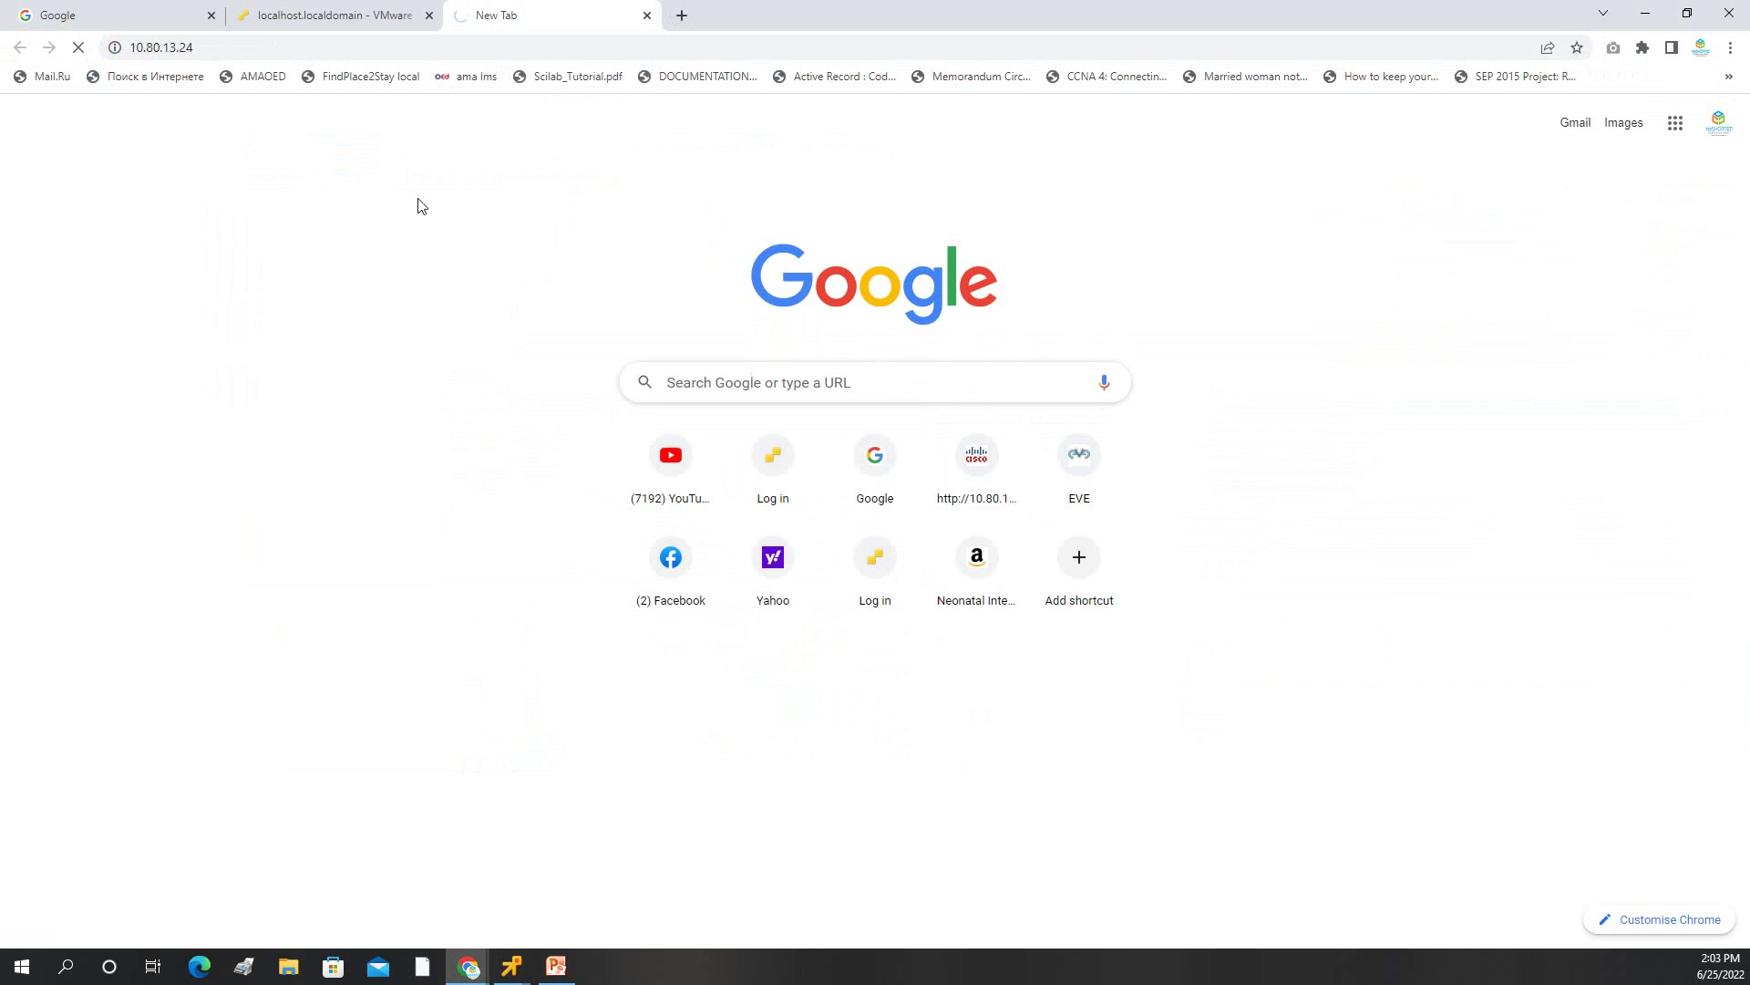
left_click(198, 50)
left_click(280, 47)
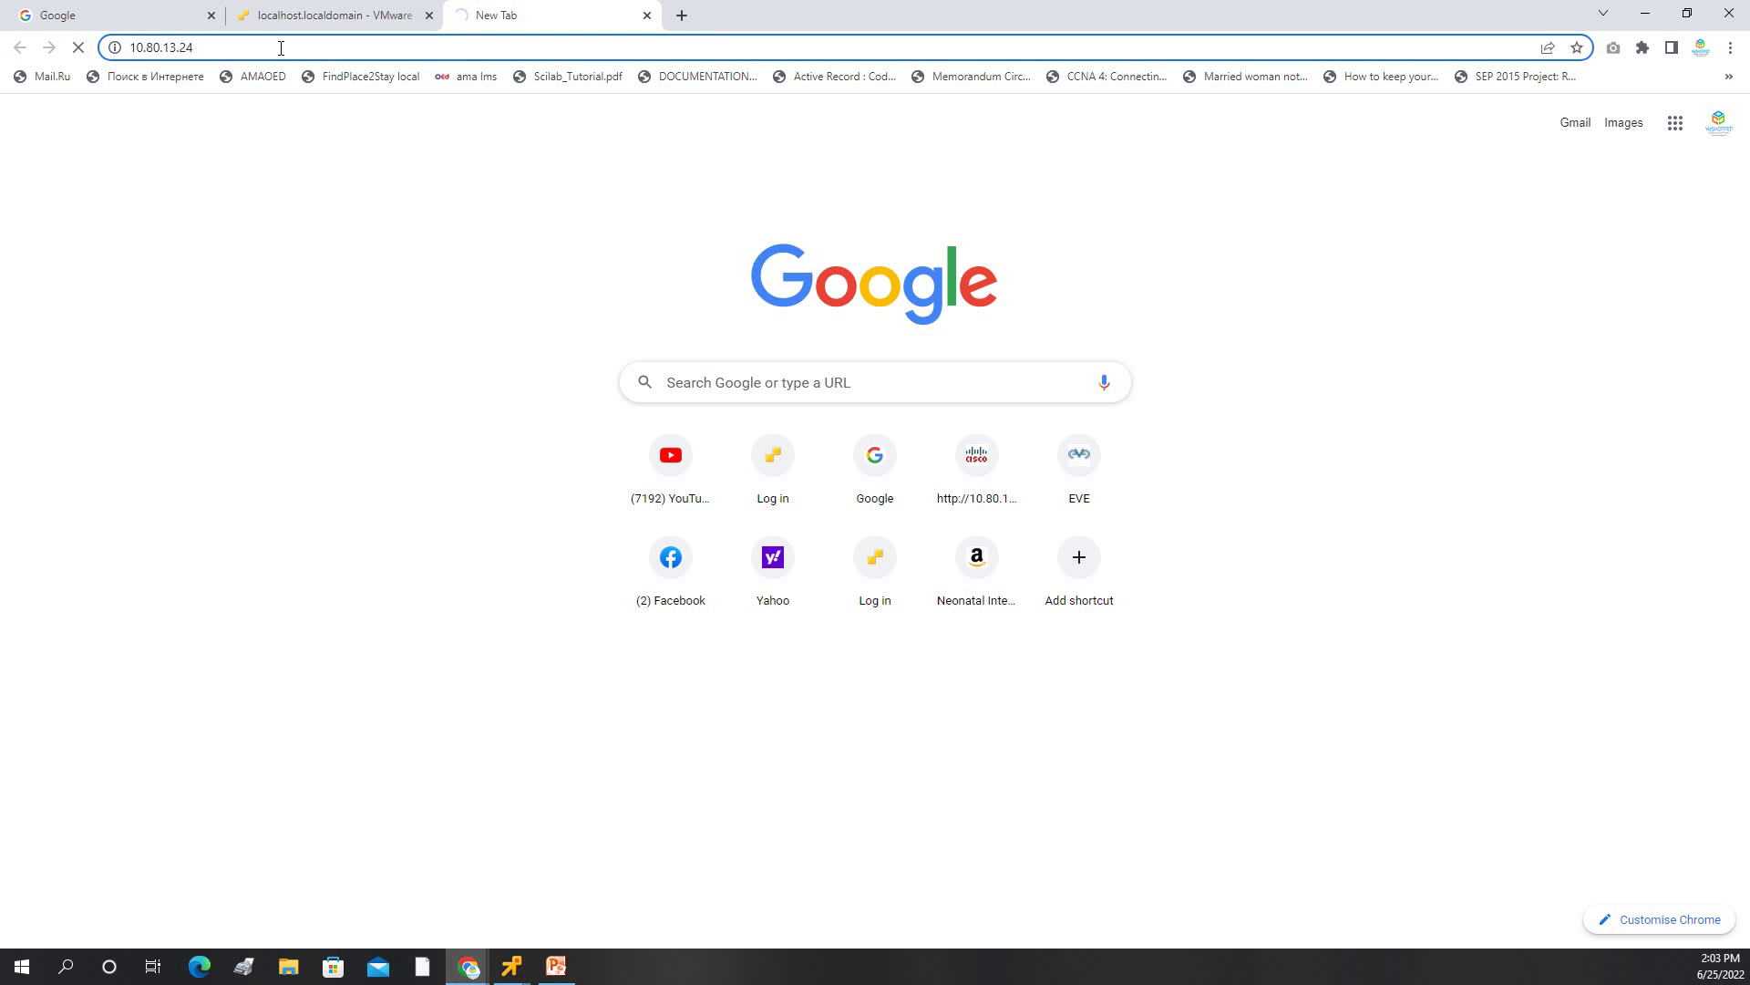
key("BackSpace")
key("BackSpace")
key("BackSpace")
key("BackSpace")
key("BackSpace")
key("BackSpace")
key("BackSpace")
key("BackSpace")
type("7")
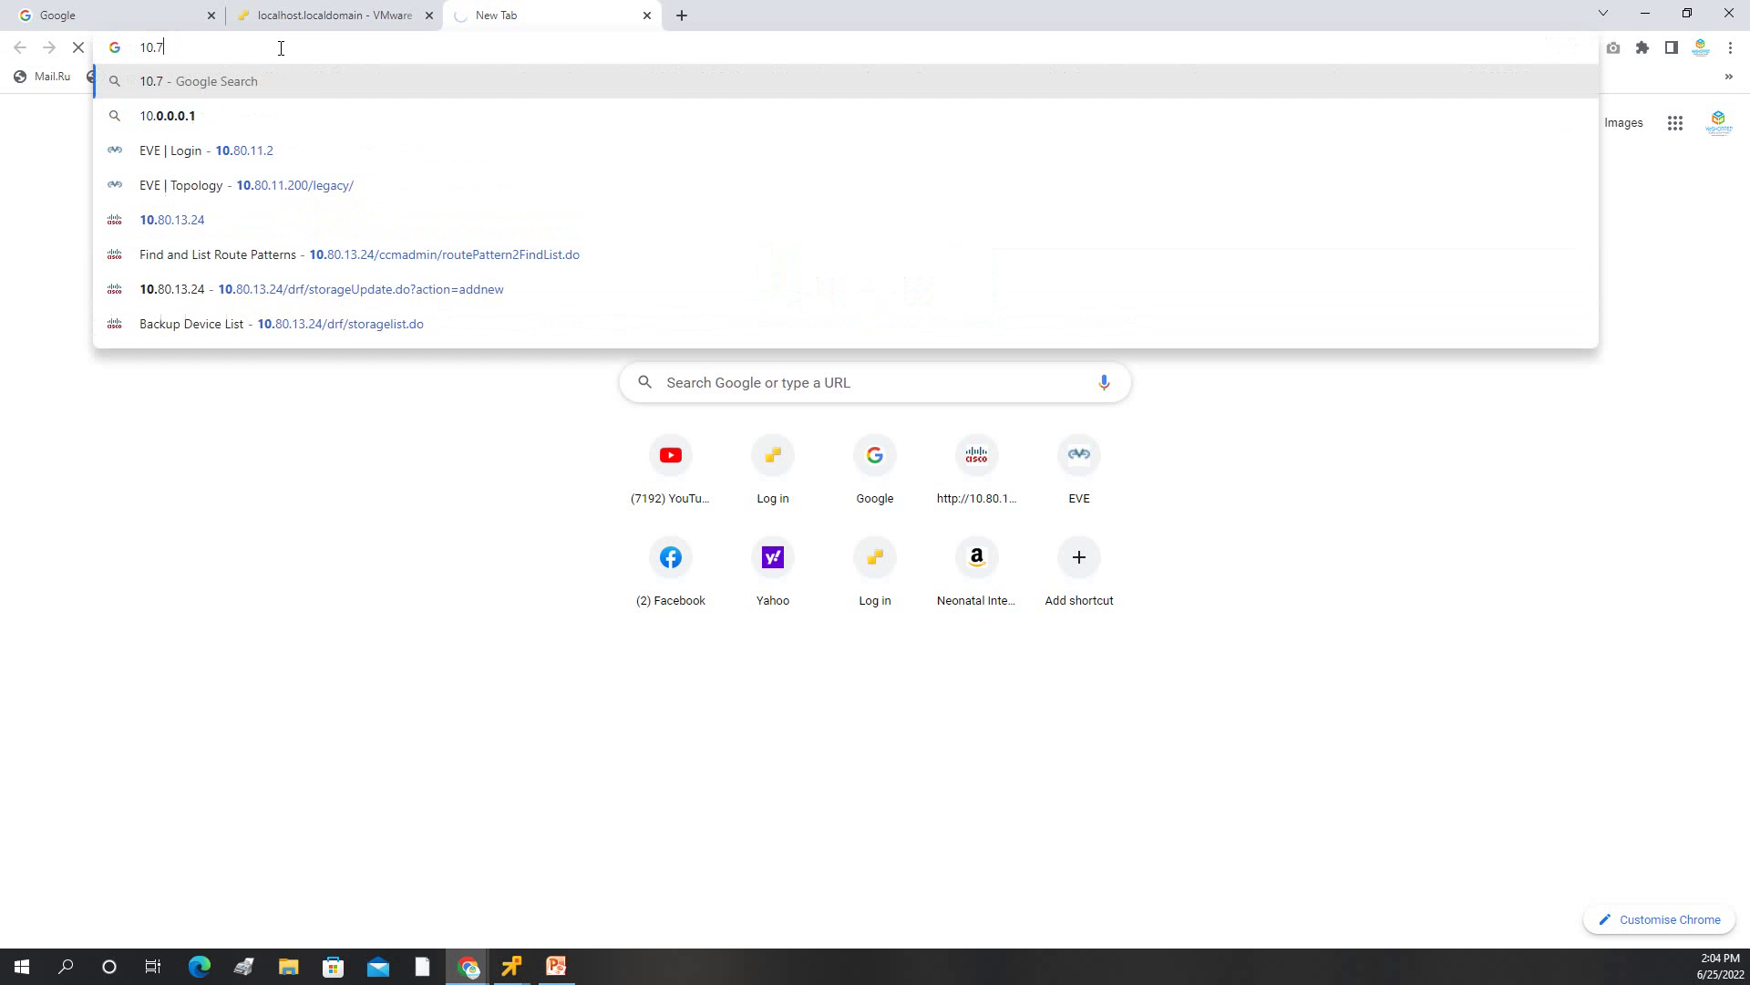
type("0.10.")
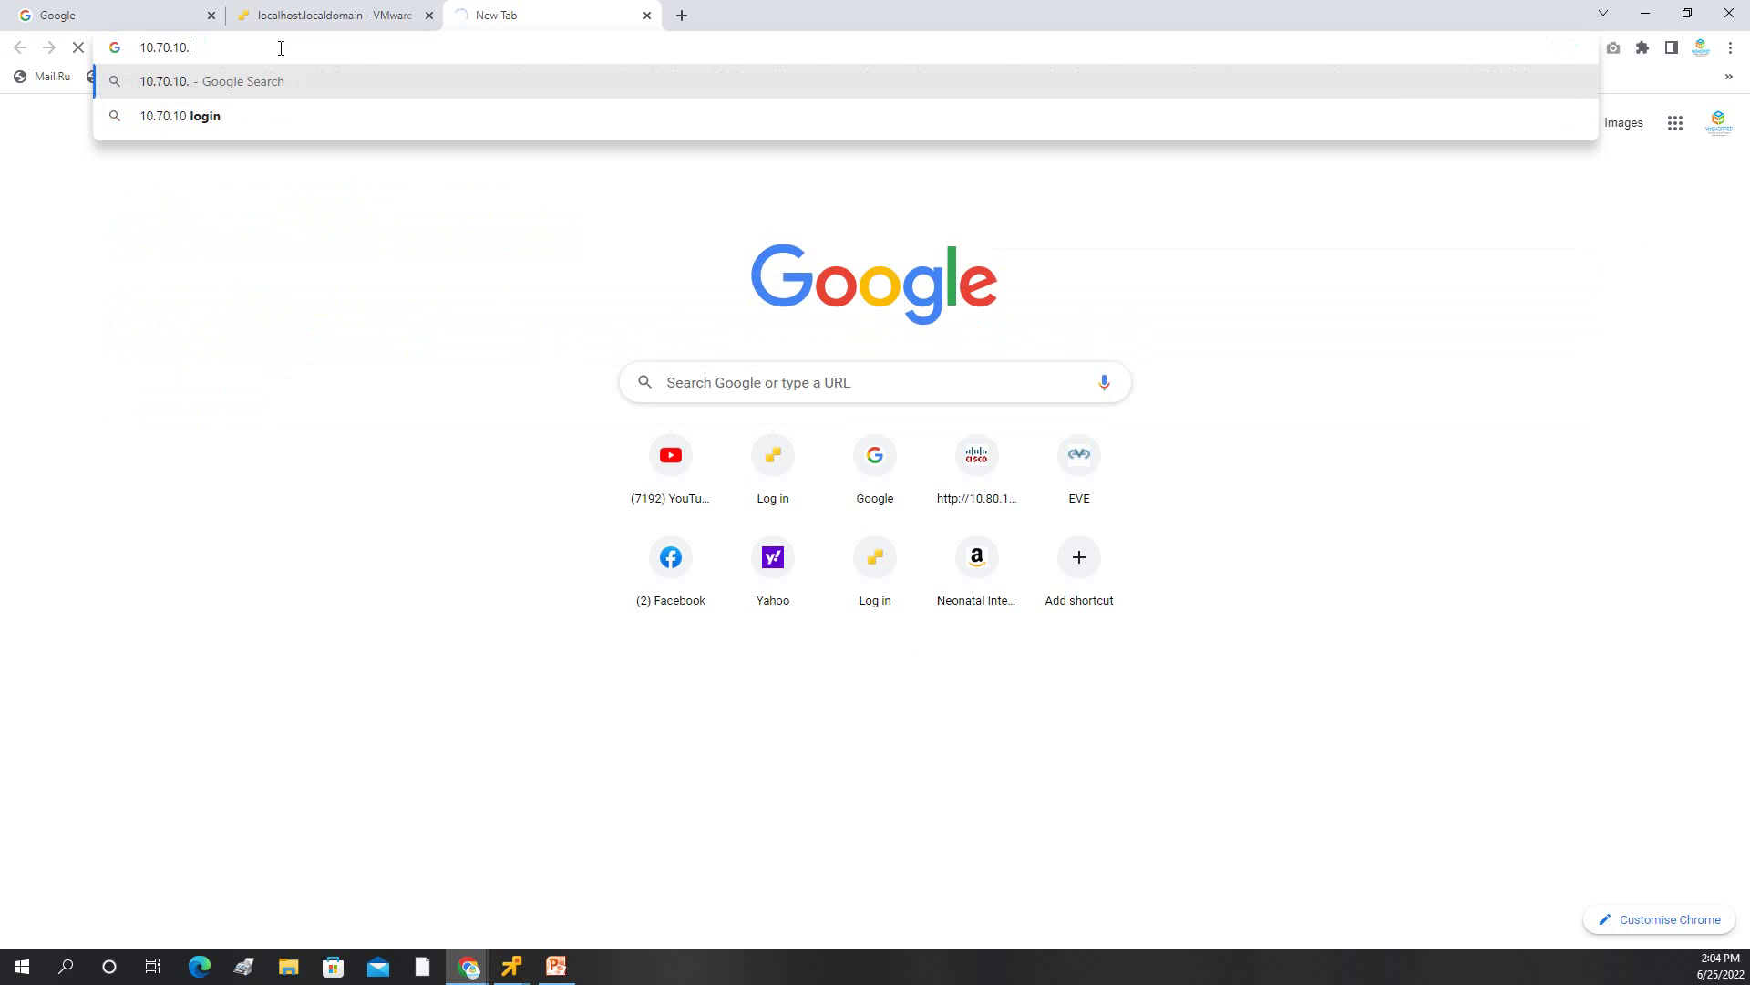
type("3")
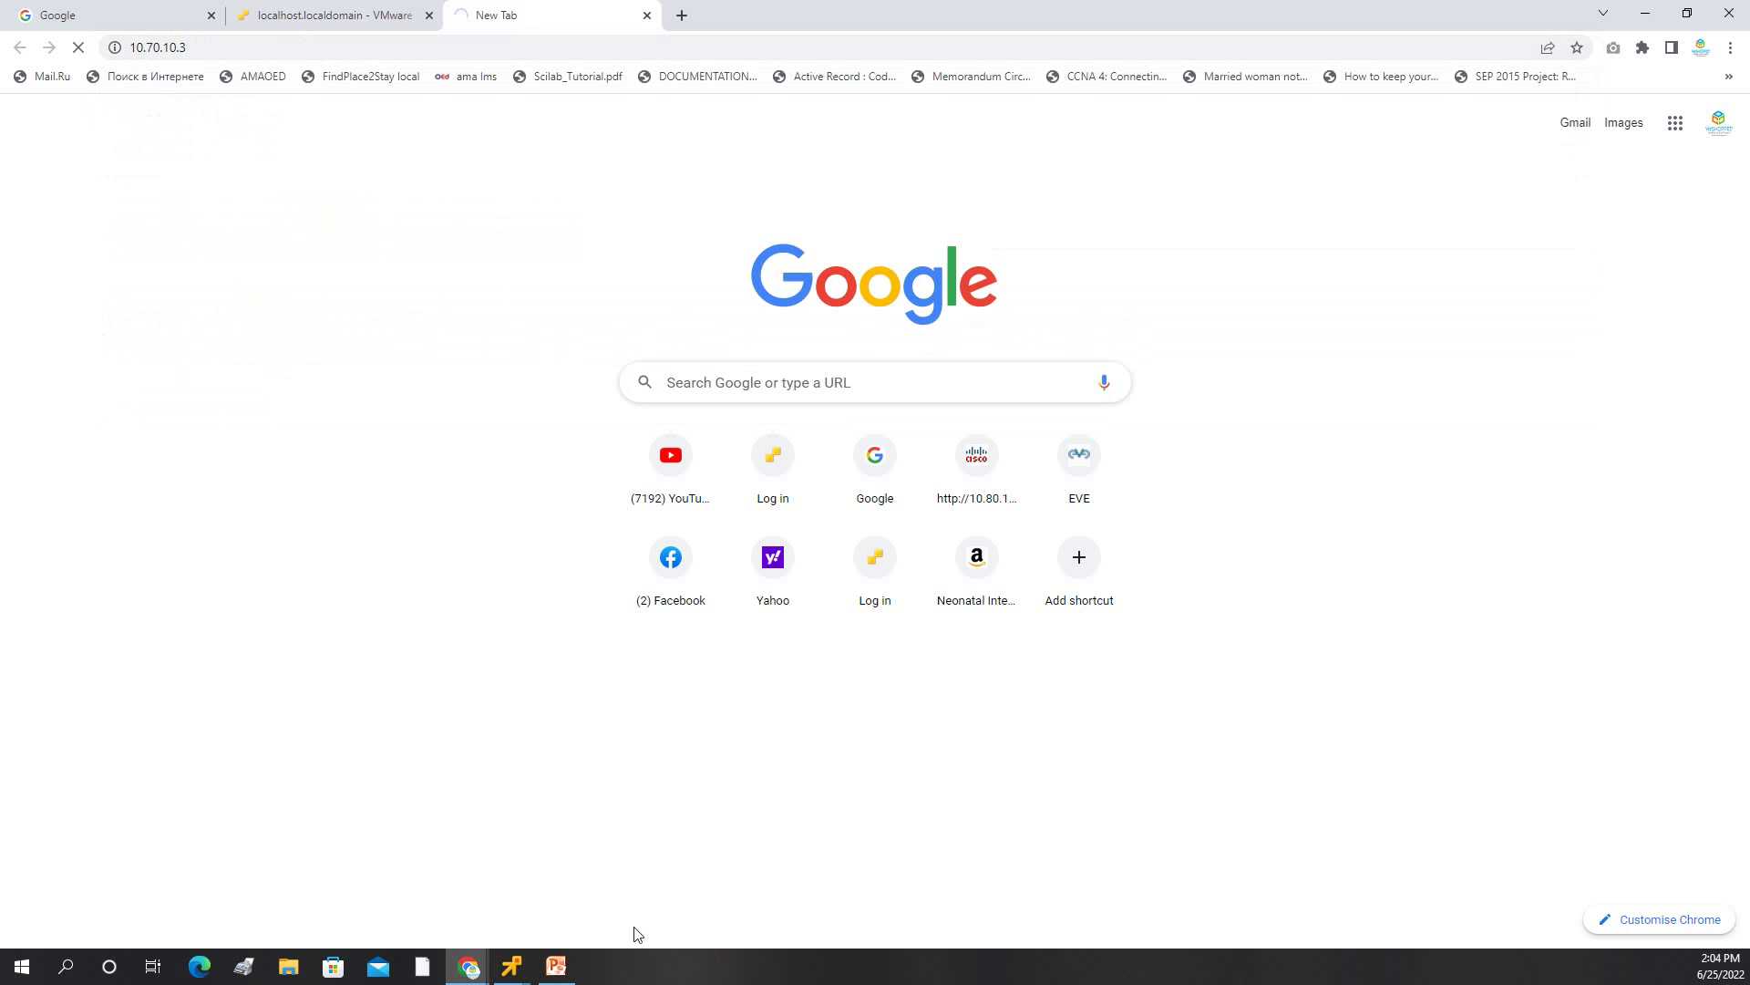
left_click(556, 965)
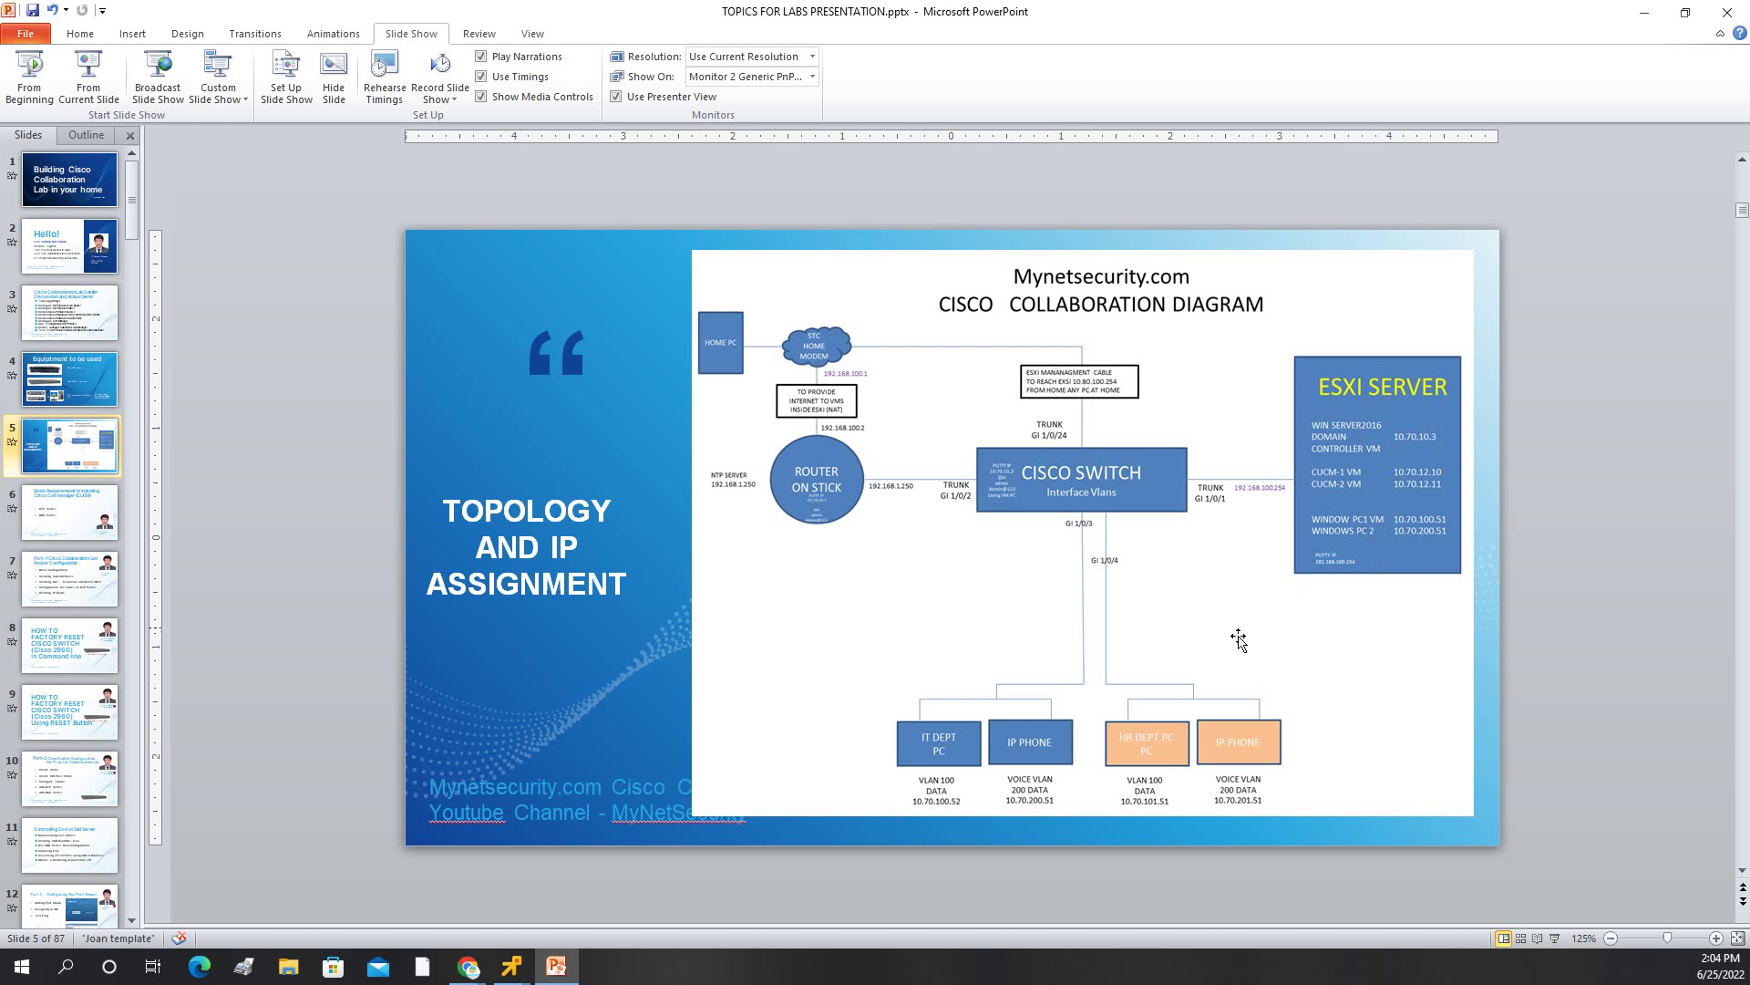
Load the CUCM address HTTPS:10.70.12.10 in the browser tab.
left_click(1644, 13)
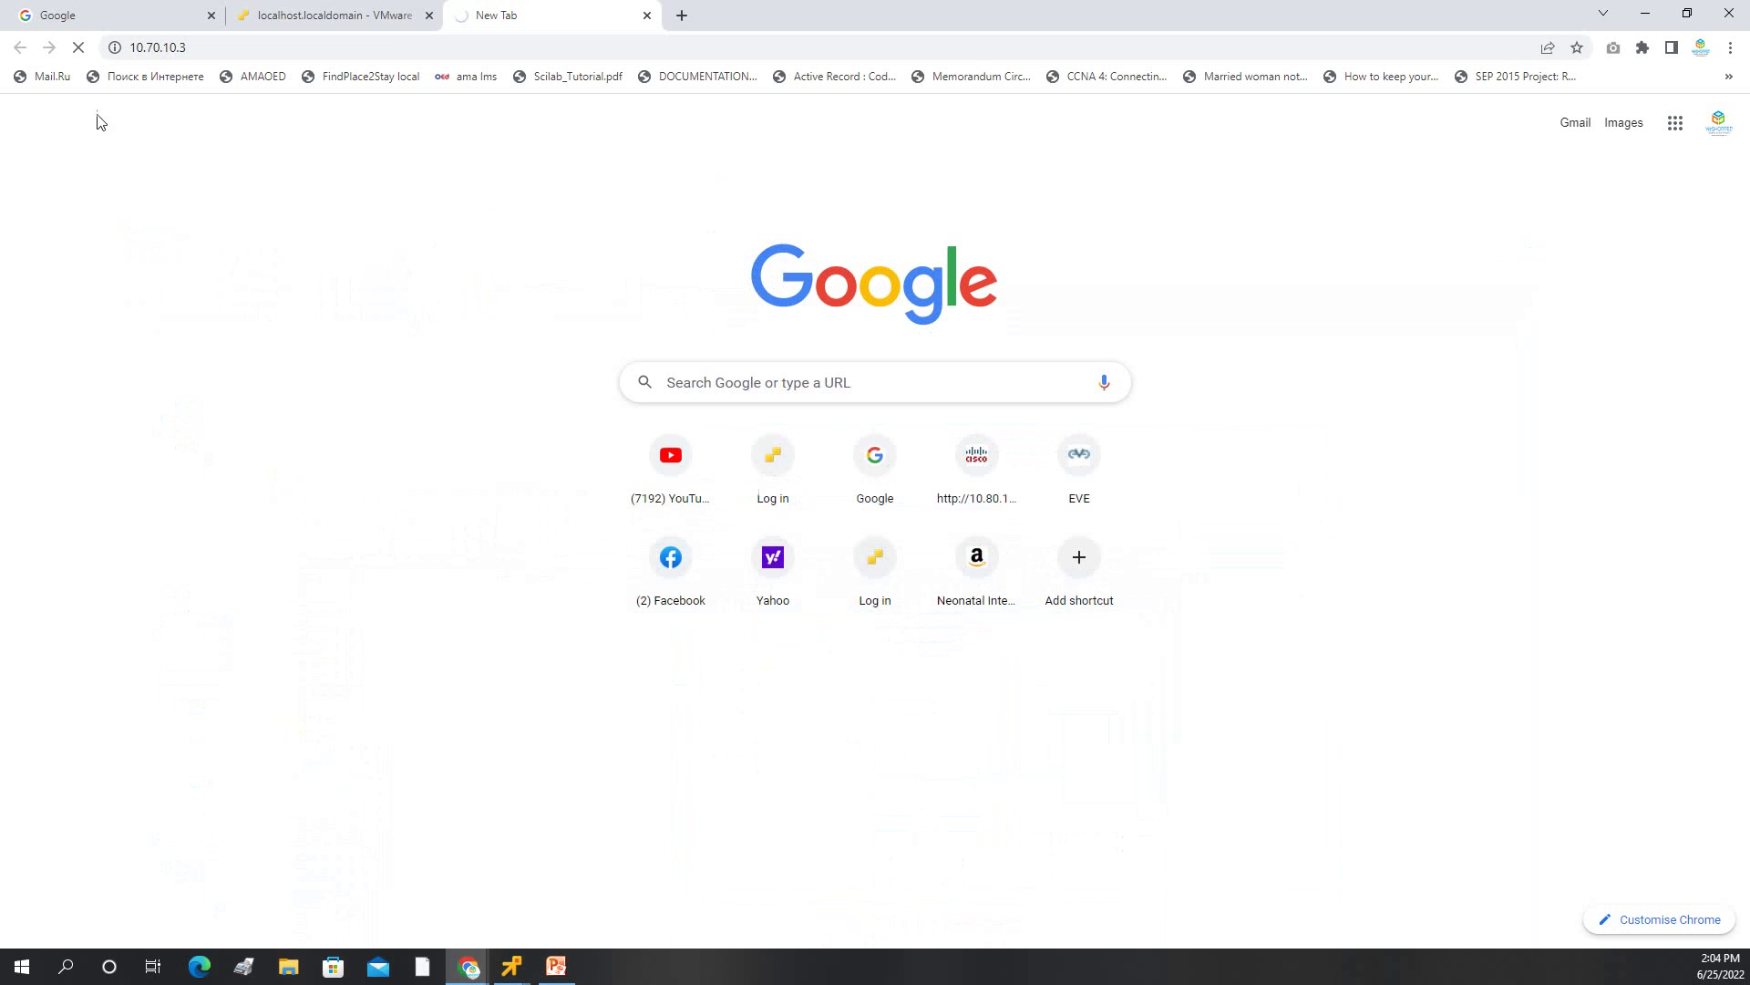
left_click(167, 50)
double_click(194, 47)
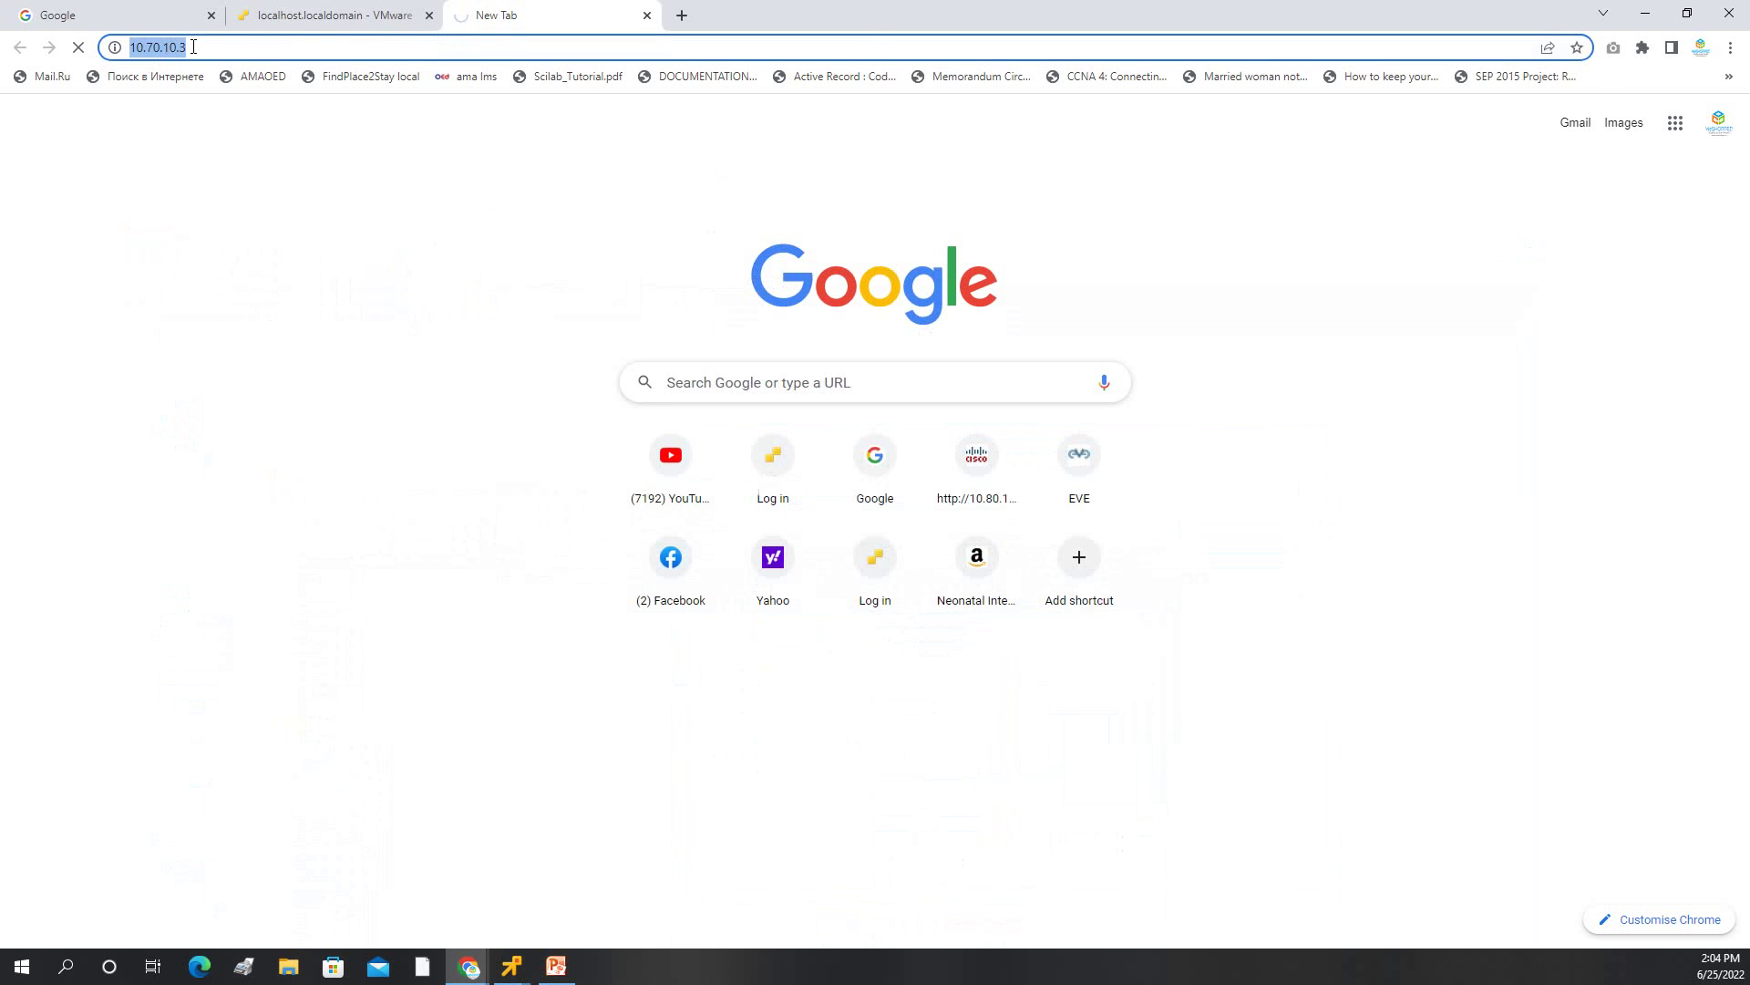
type("10.70.")
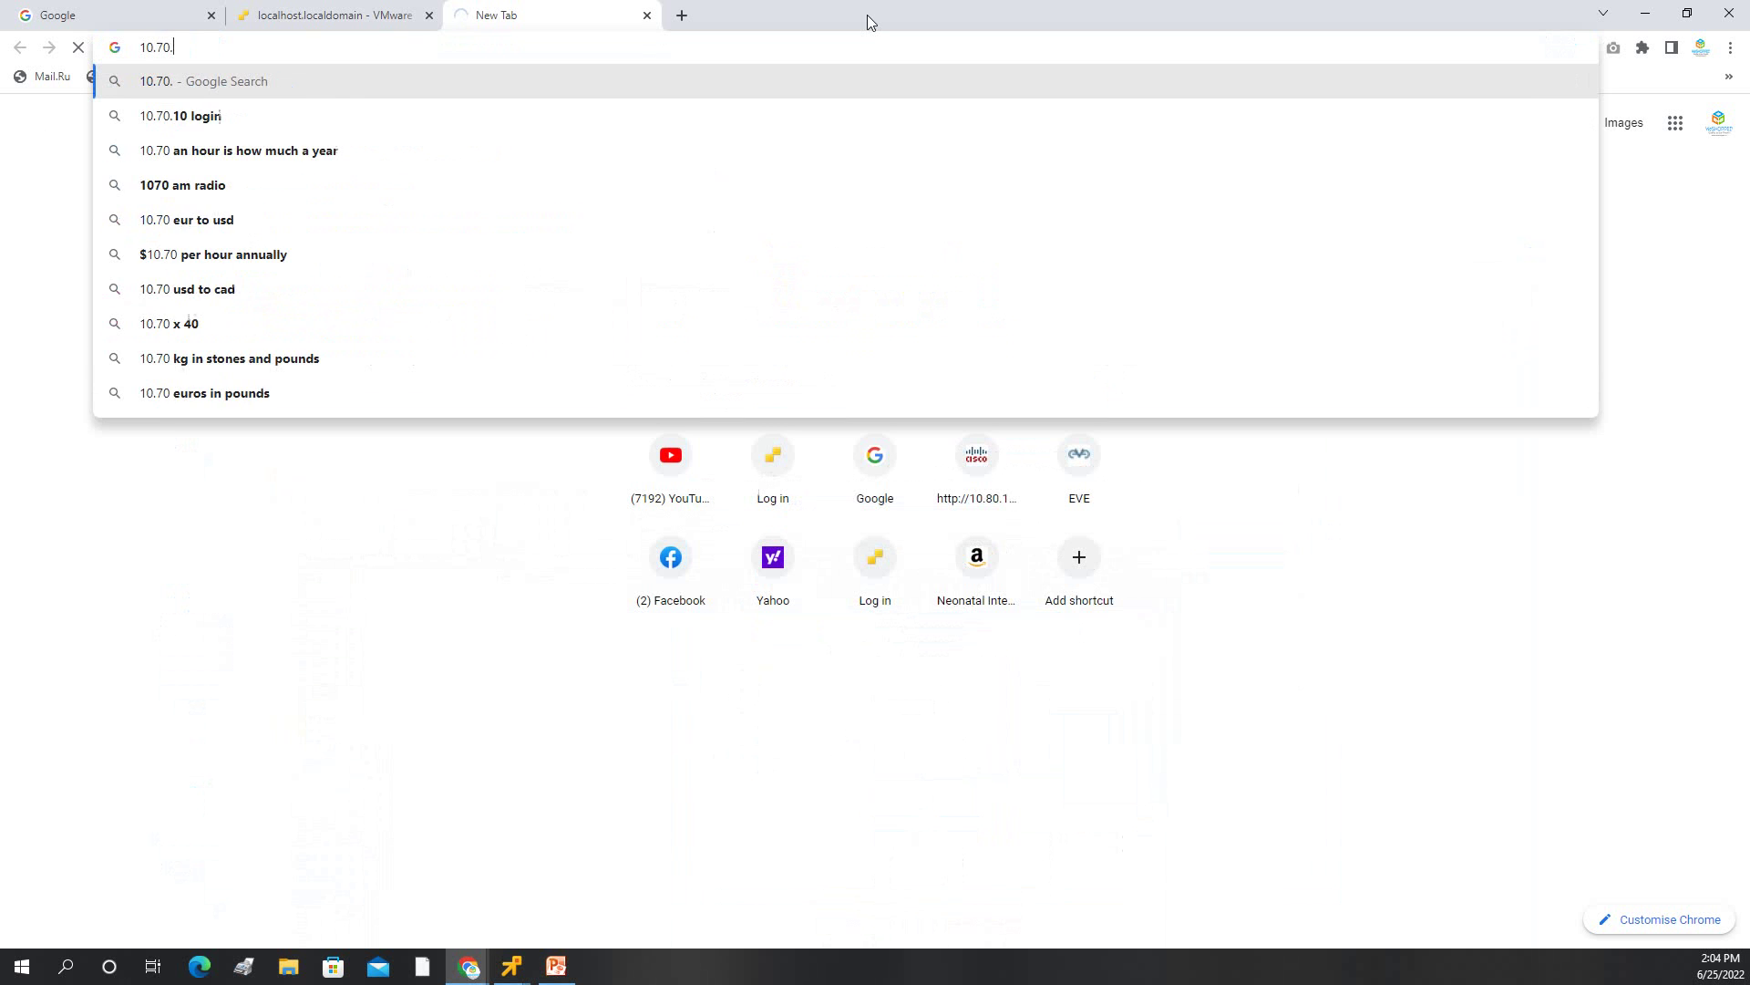
type("12.10")
key("Return")
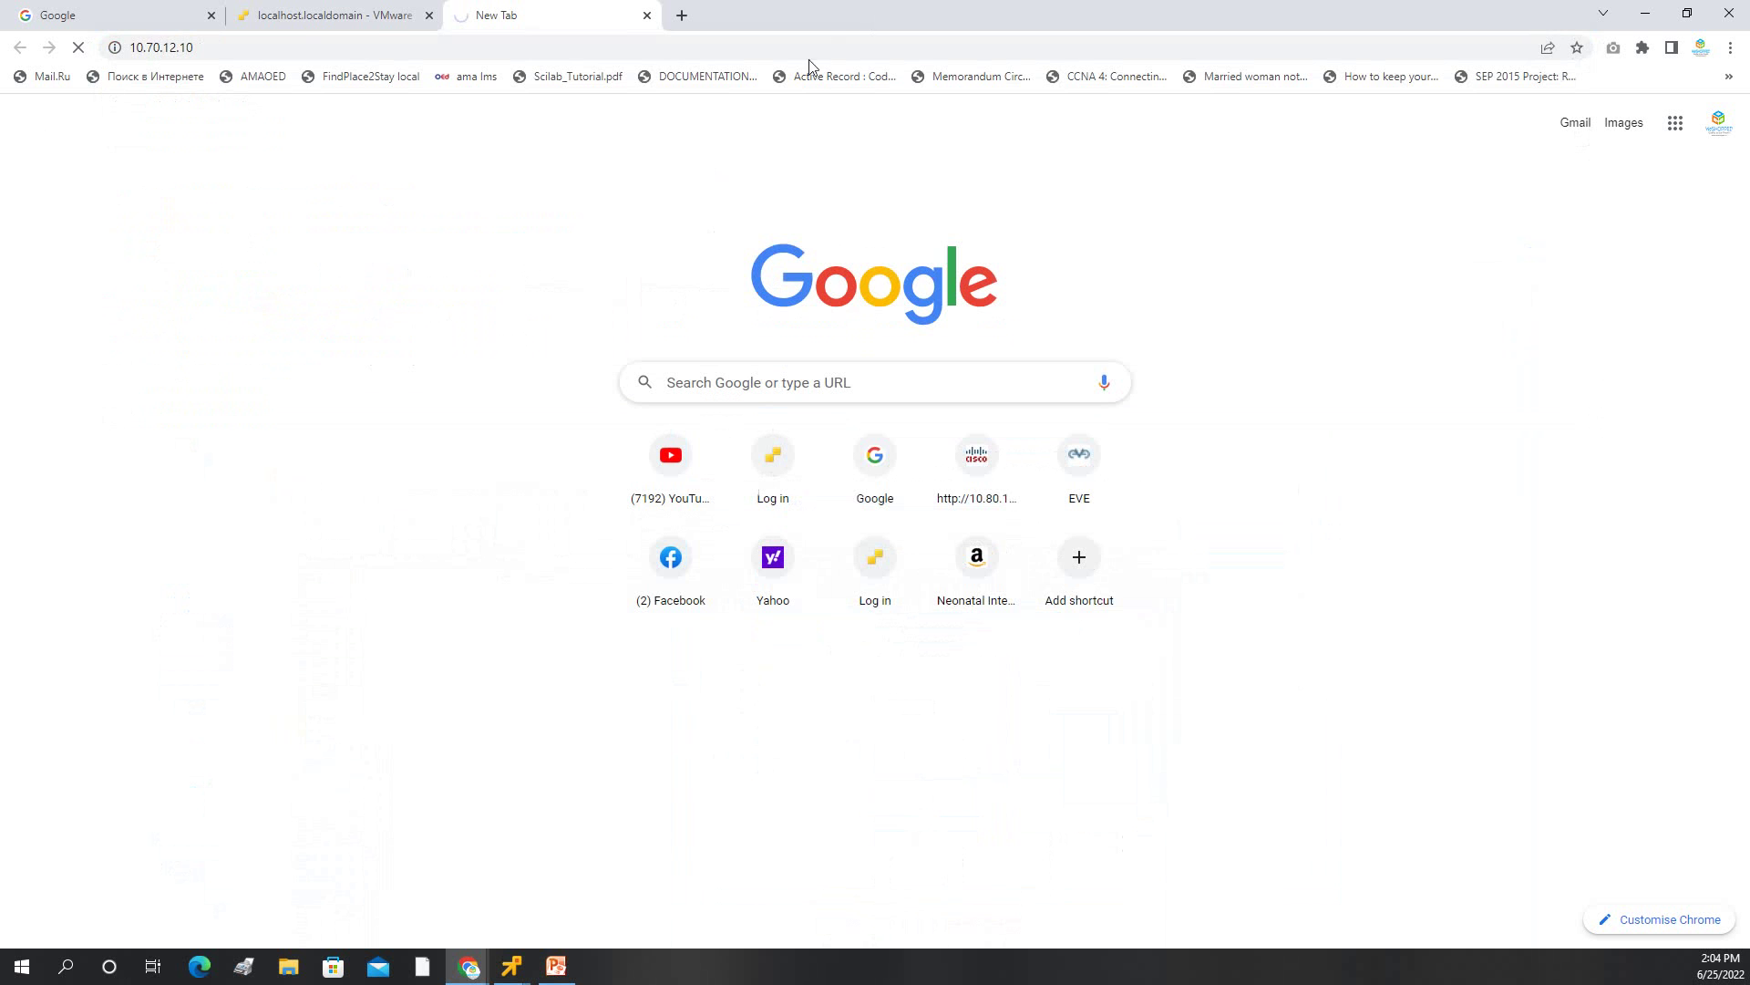
left_click(297, 48)
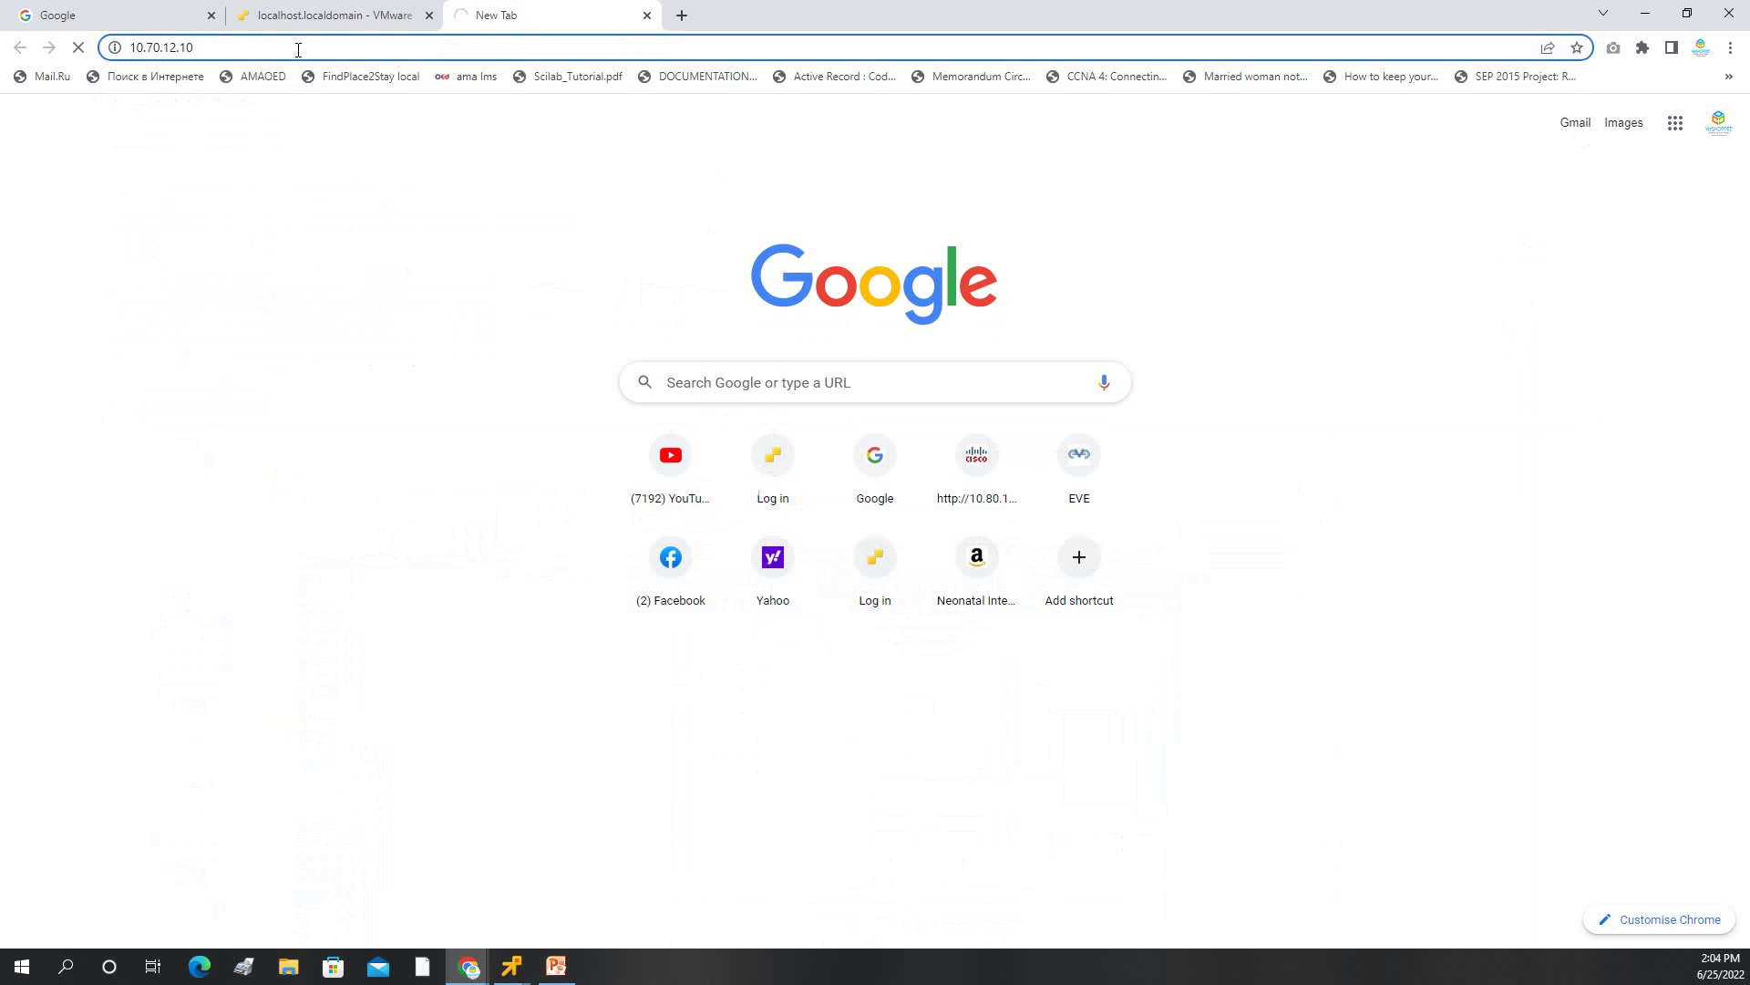
type("HTTPS:")
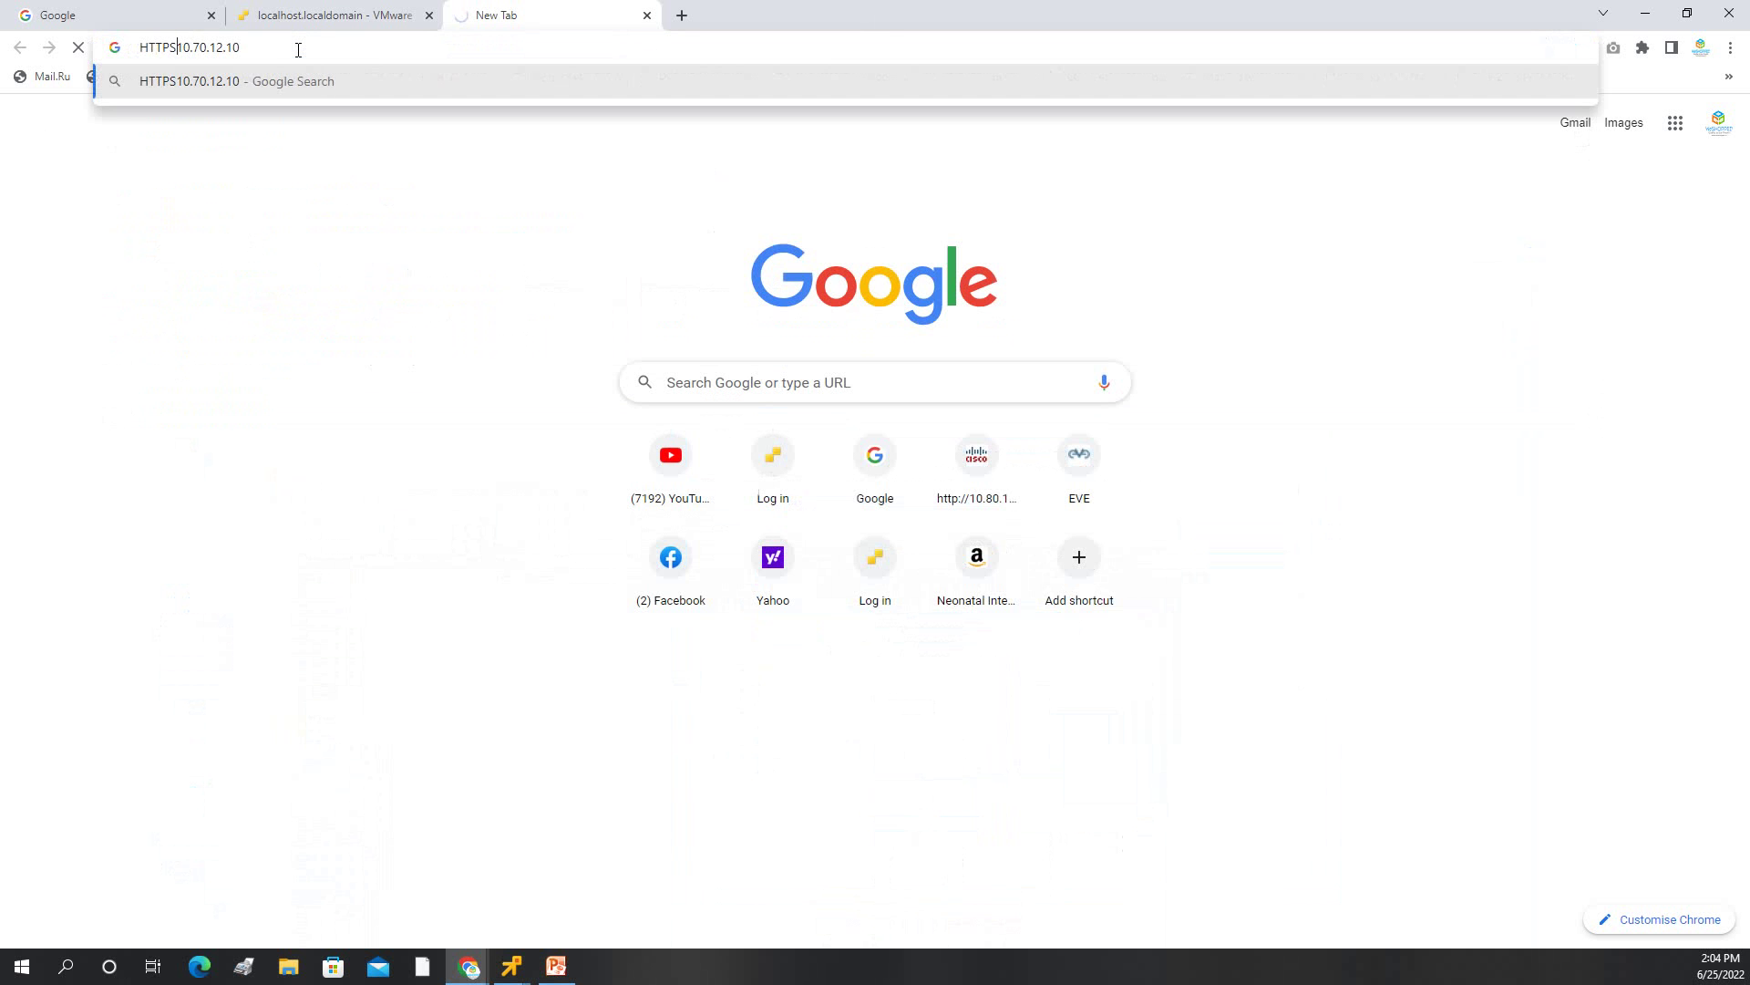
key("Return")
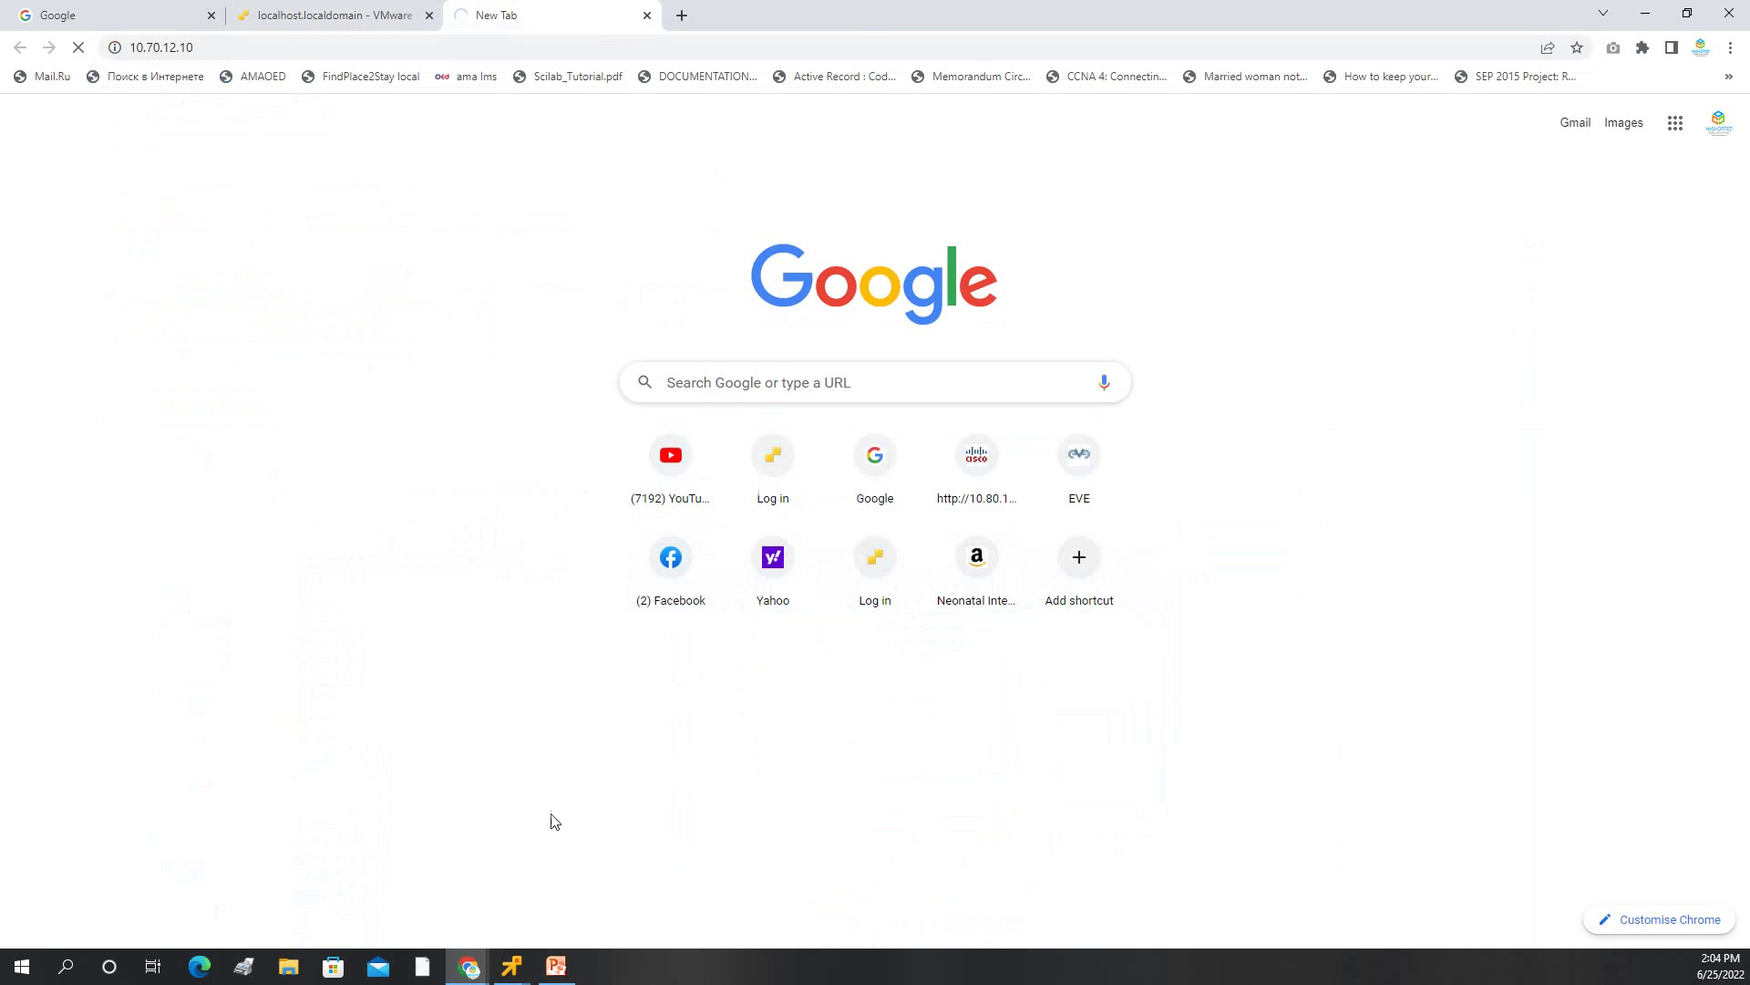
Check the CUCM address on the topology slide, then run PING 10.70.12.10 from Windows search.
left_click(577, 971)
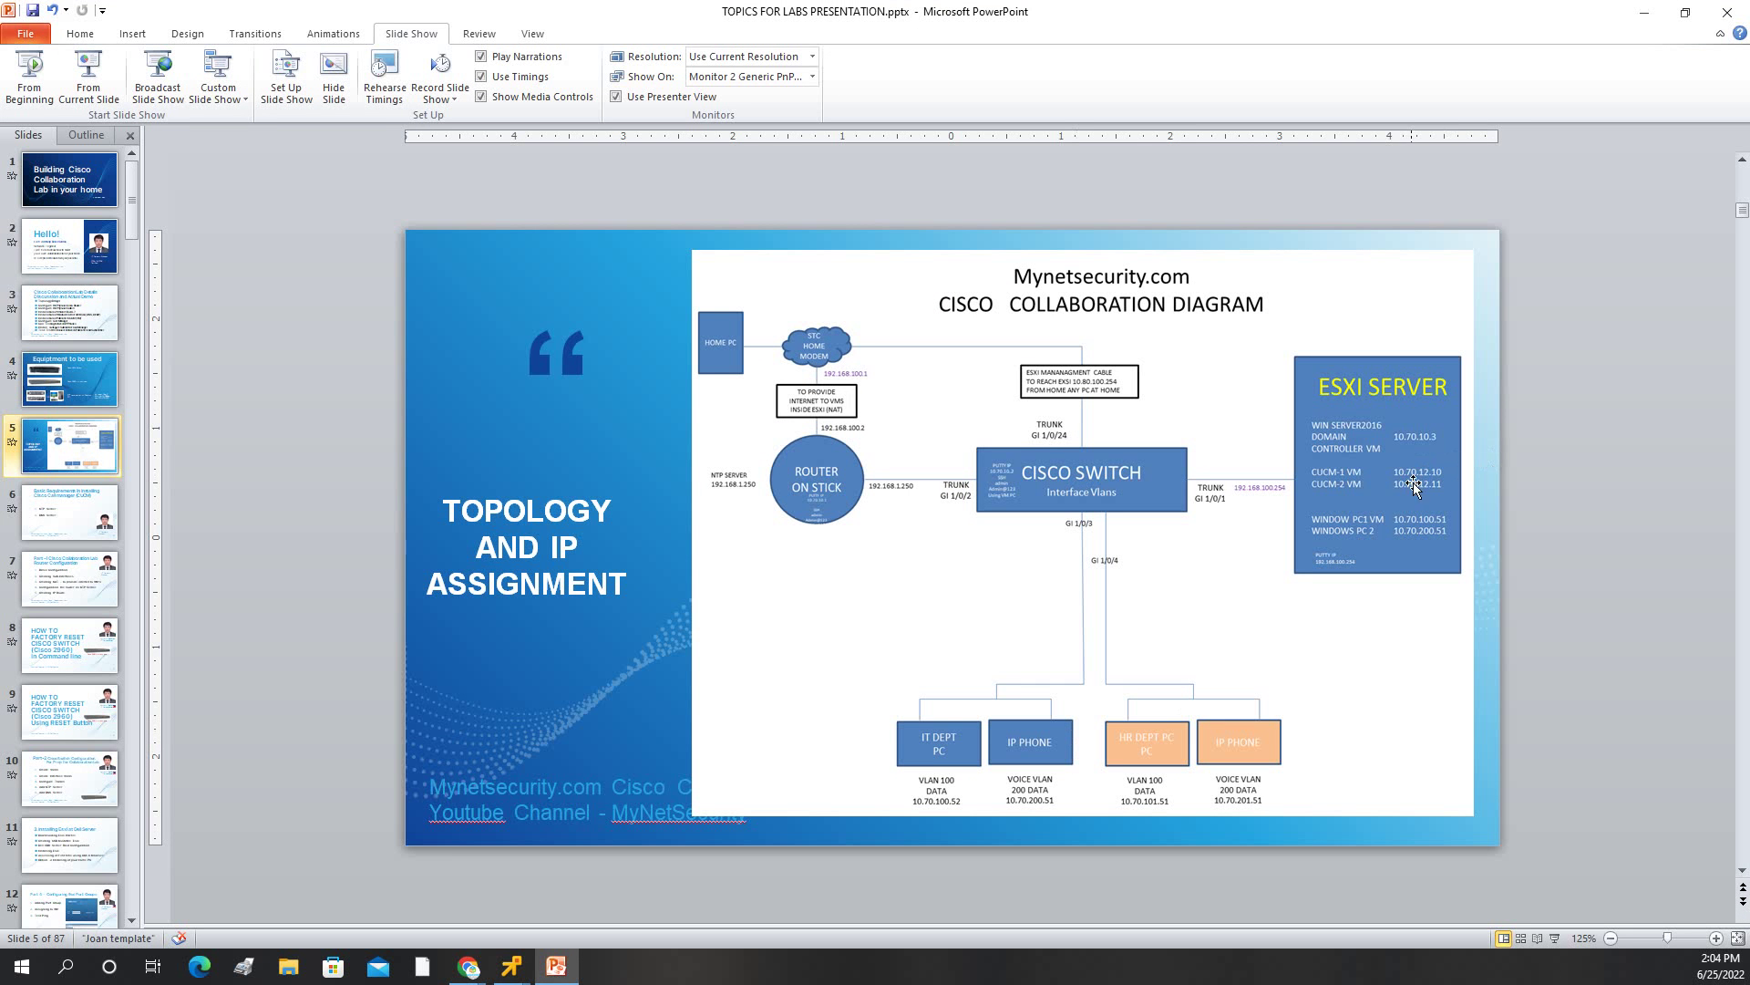
left_click(1644, 13)
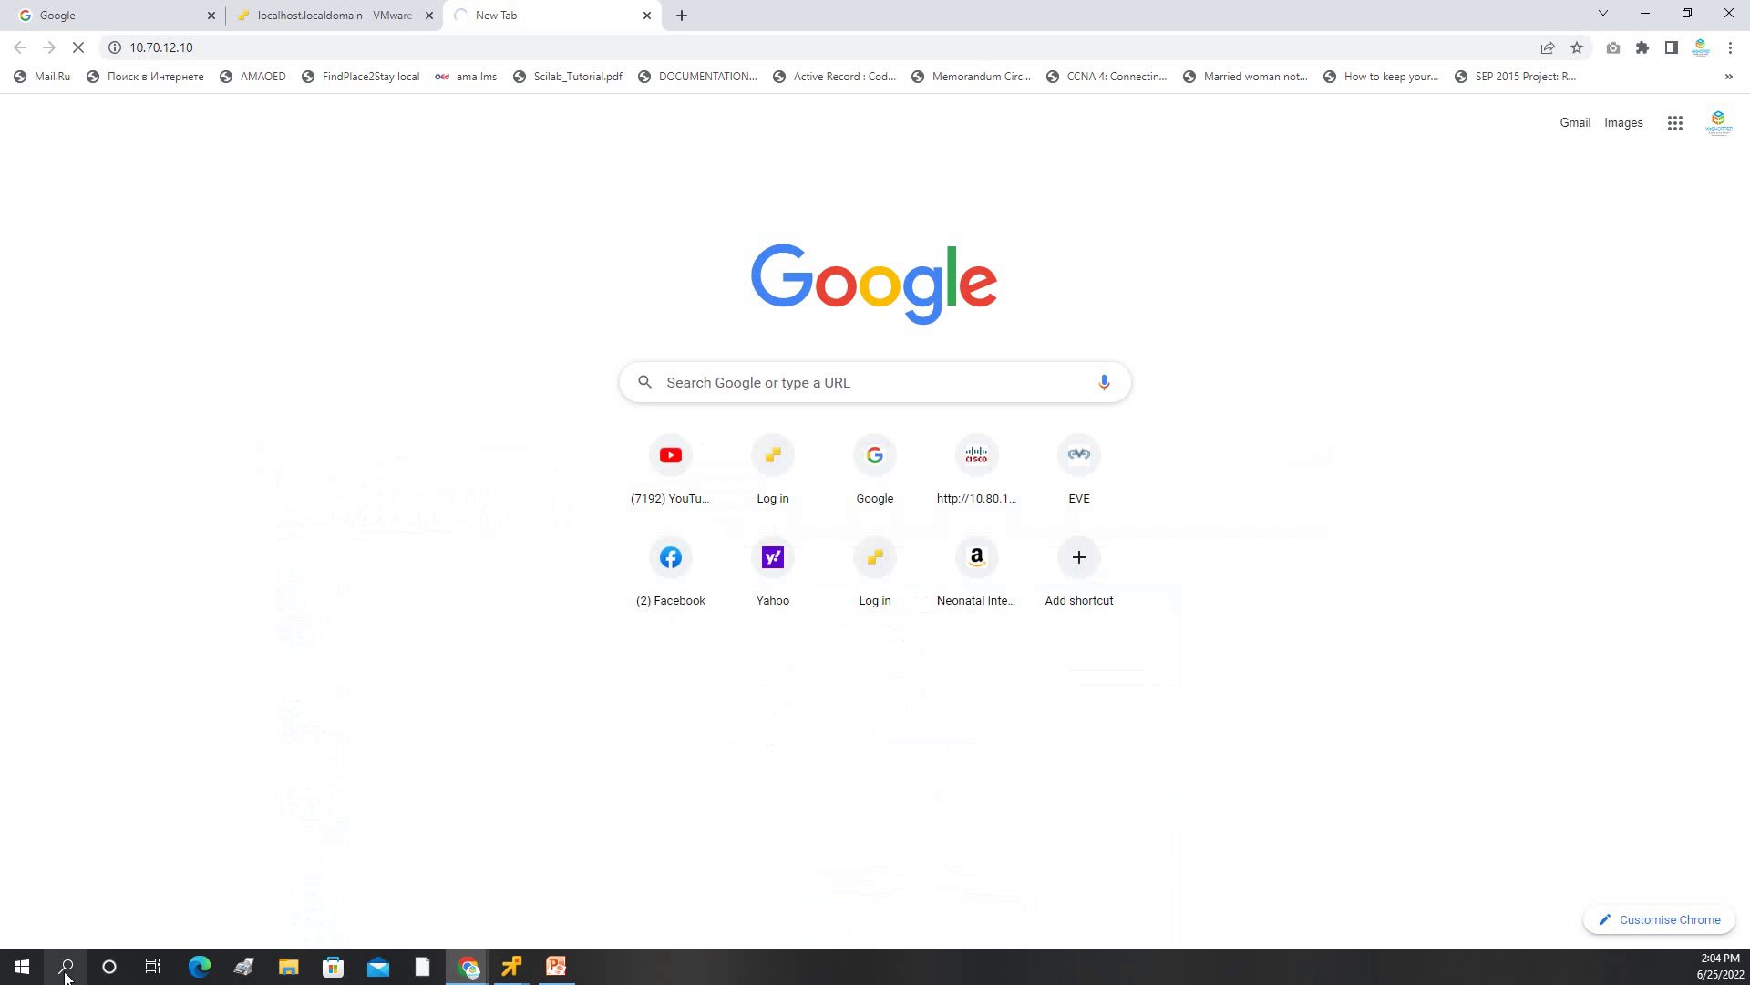
mouse_move(515, 978)
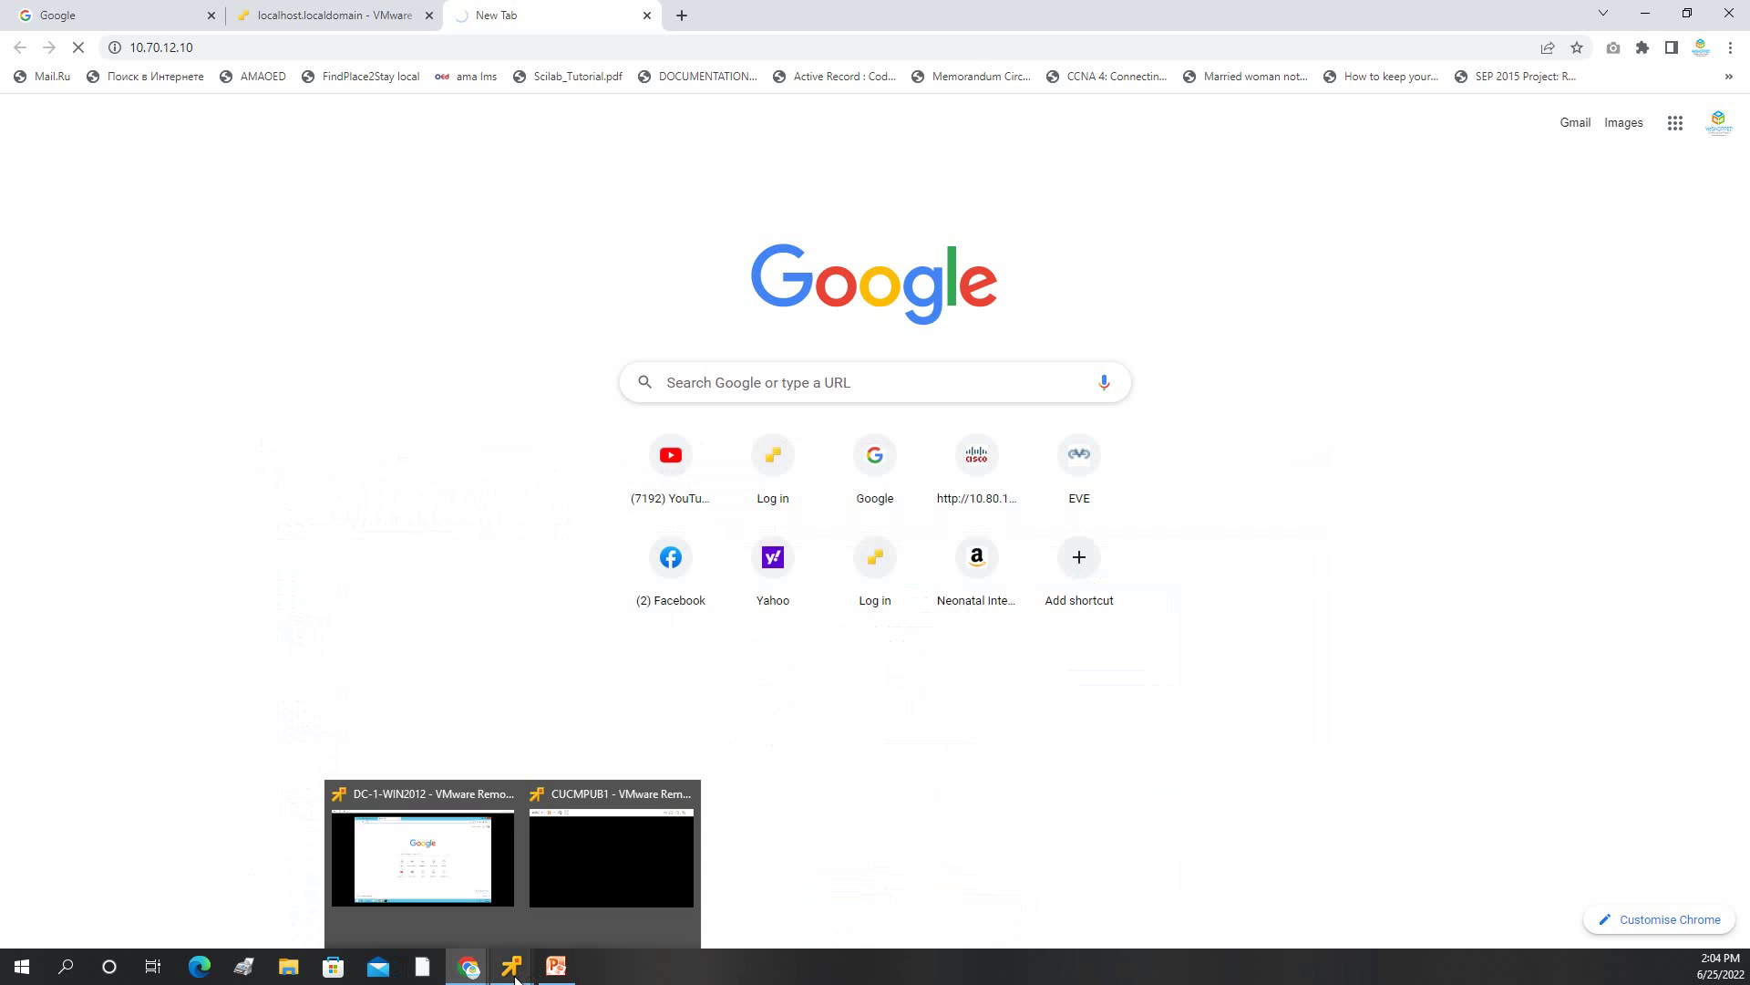
left_click(67, 968)
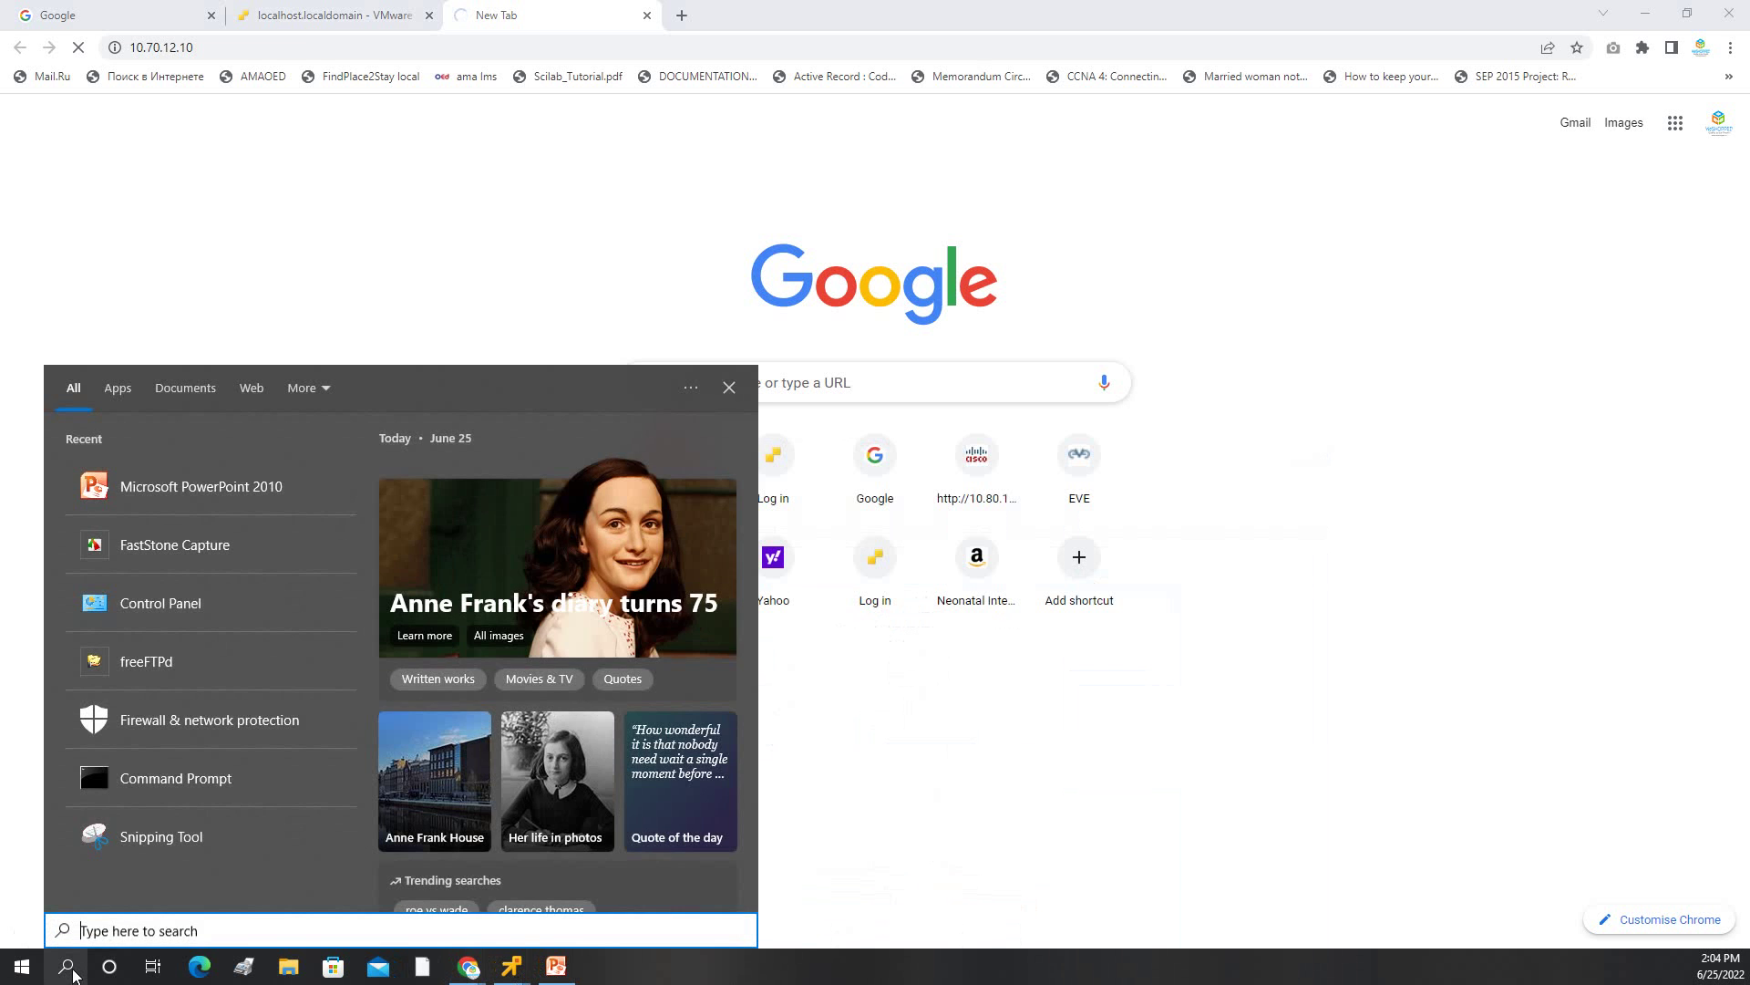
type("PING 10.70.12.10")
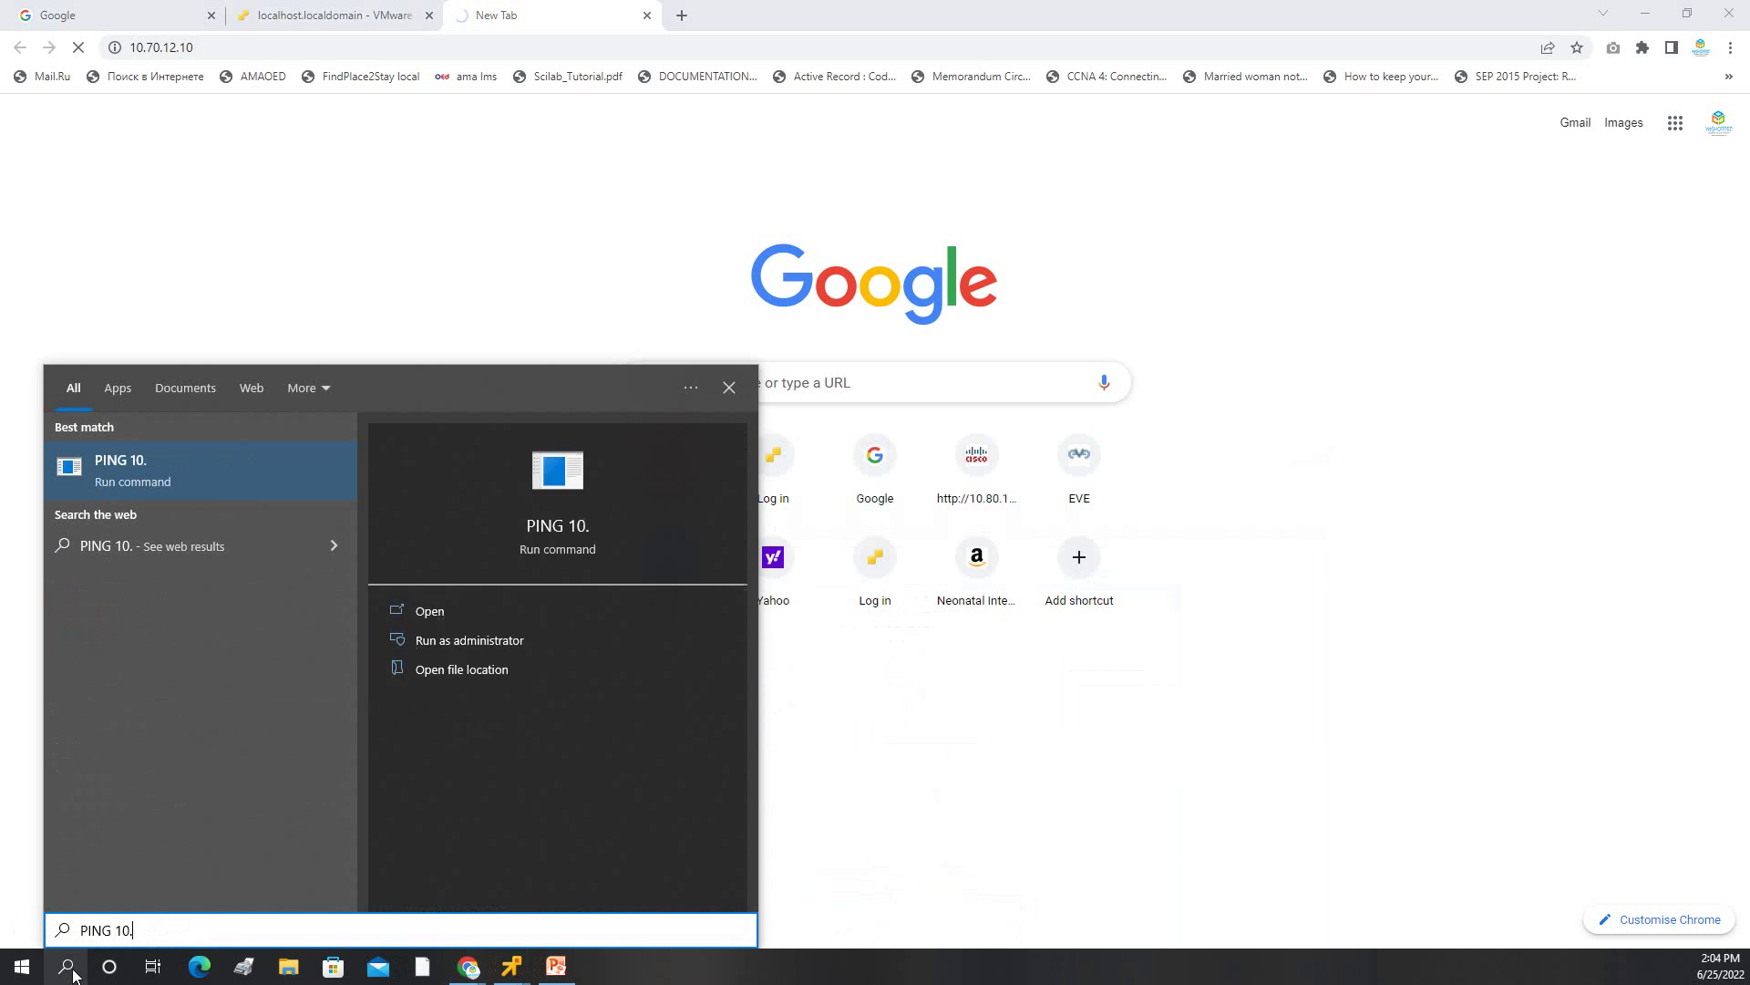
key("Return")
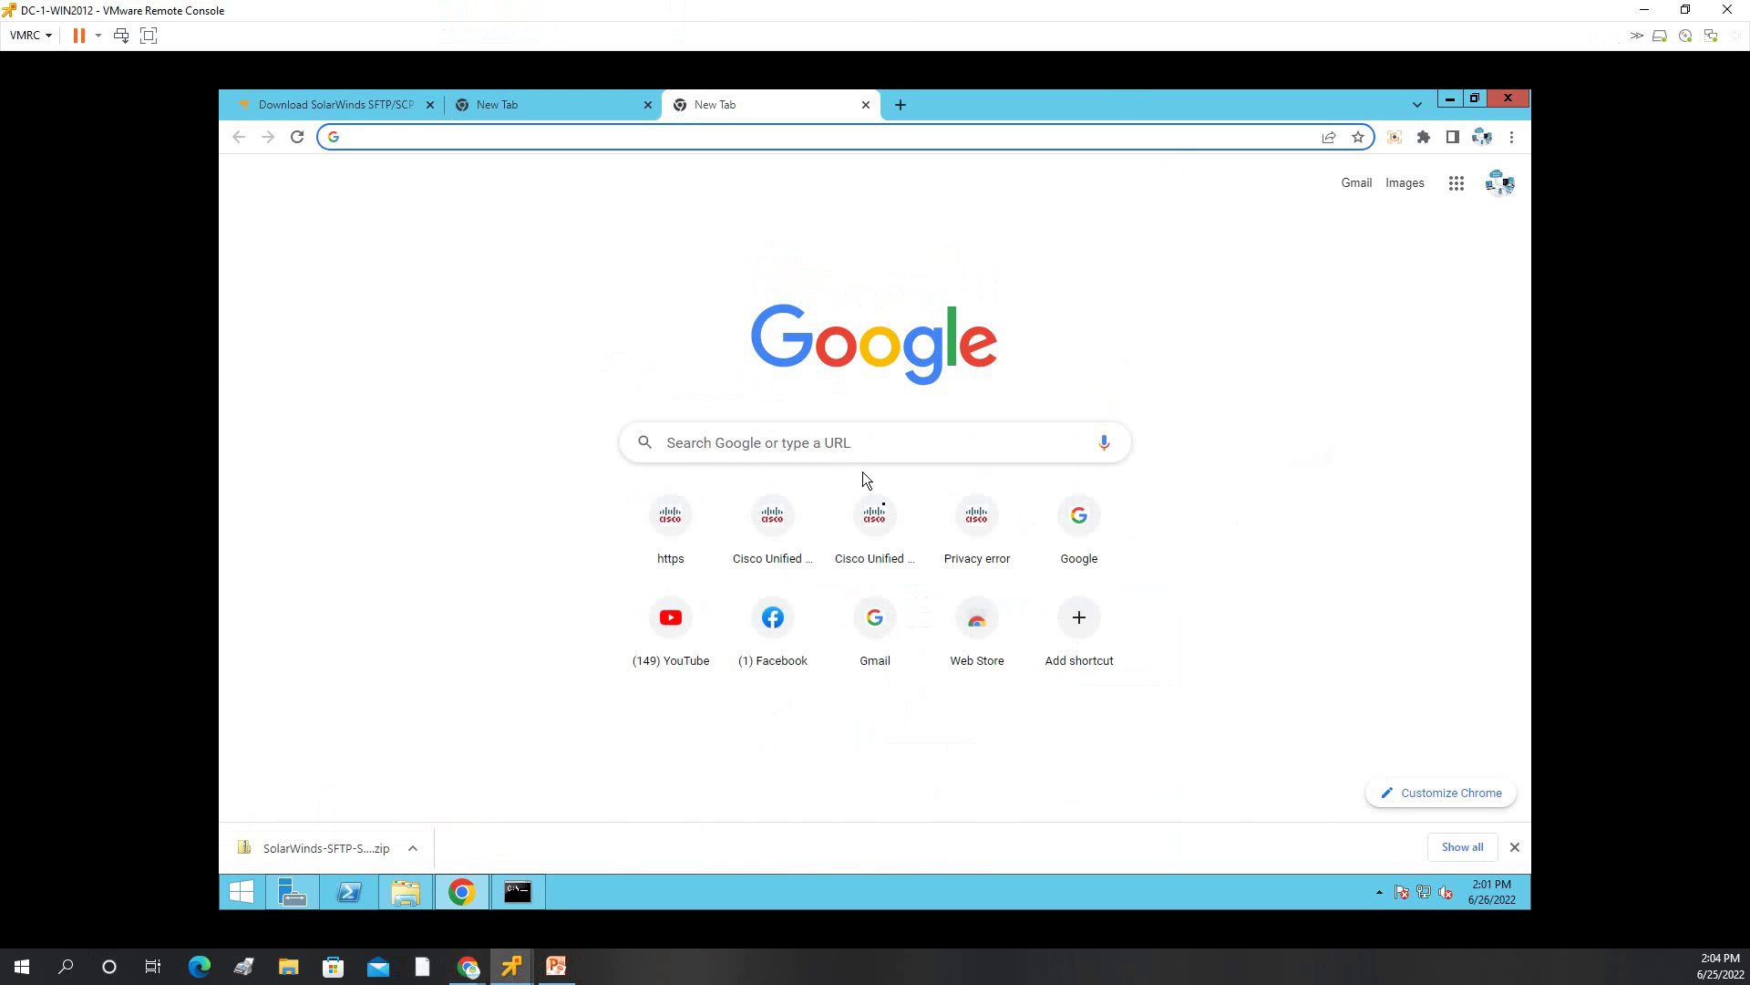
Open the saved Cisco Unified site at 10.70.12.10, bypass the certificate warning, and sign in as administrator.
left_click(766, 541)
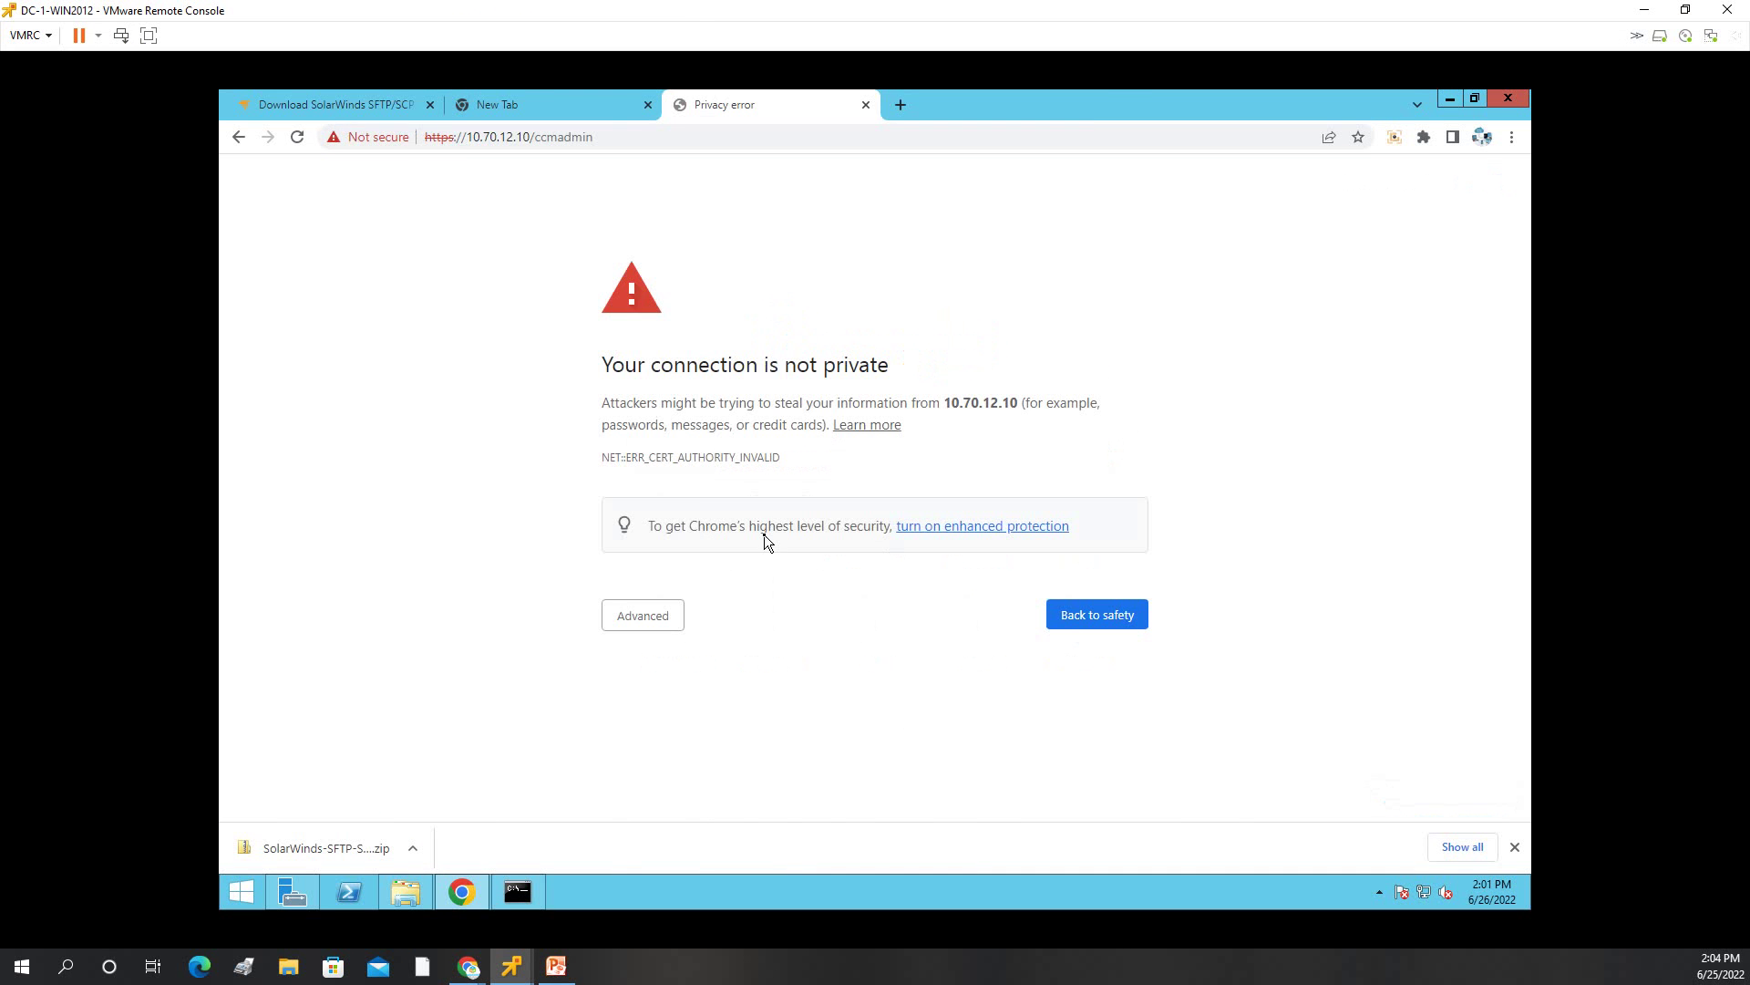
left_click(639, 615)
left_click(713, 756)
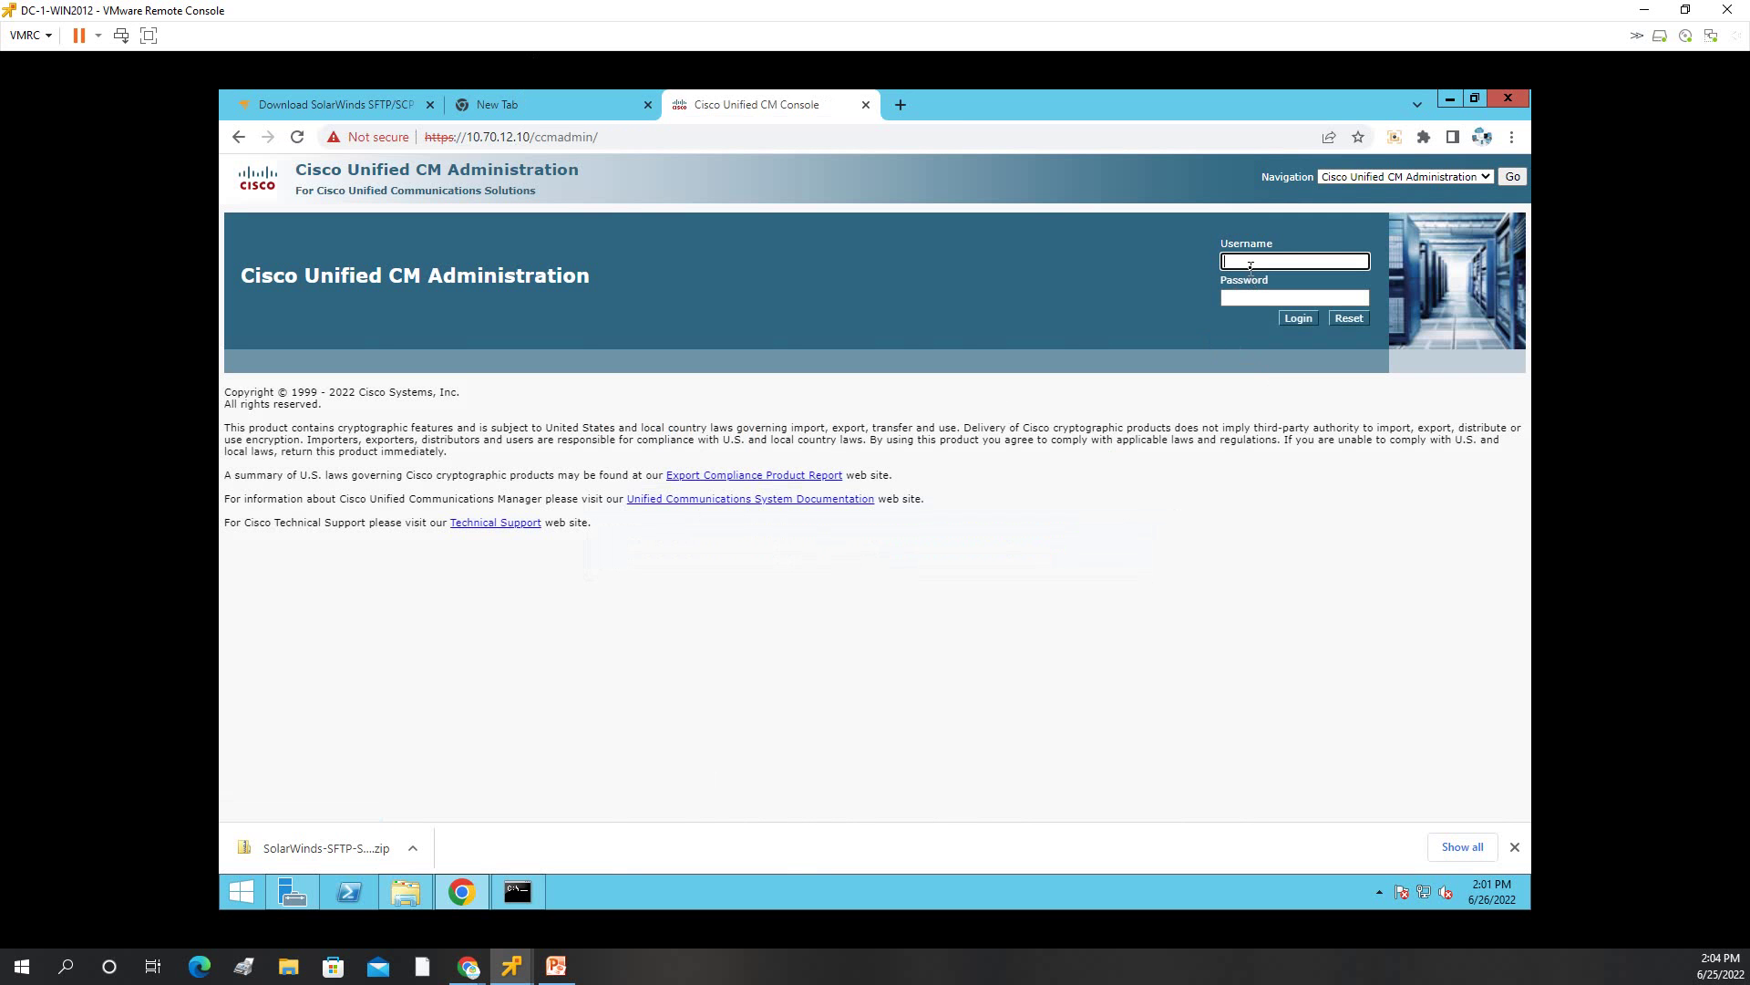
key("Tab")
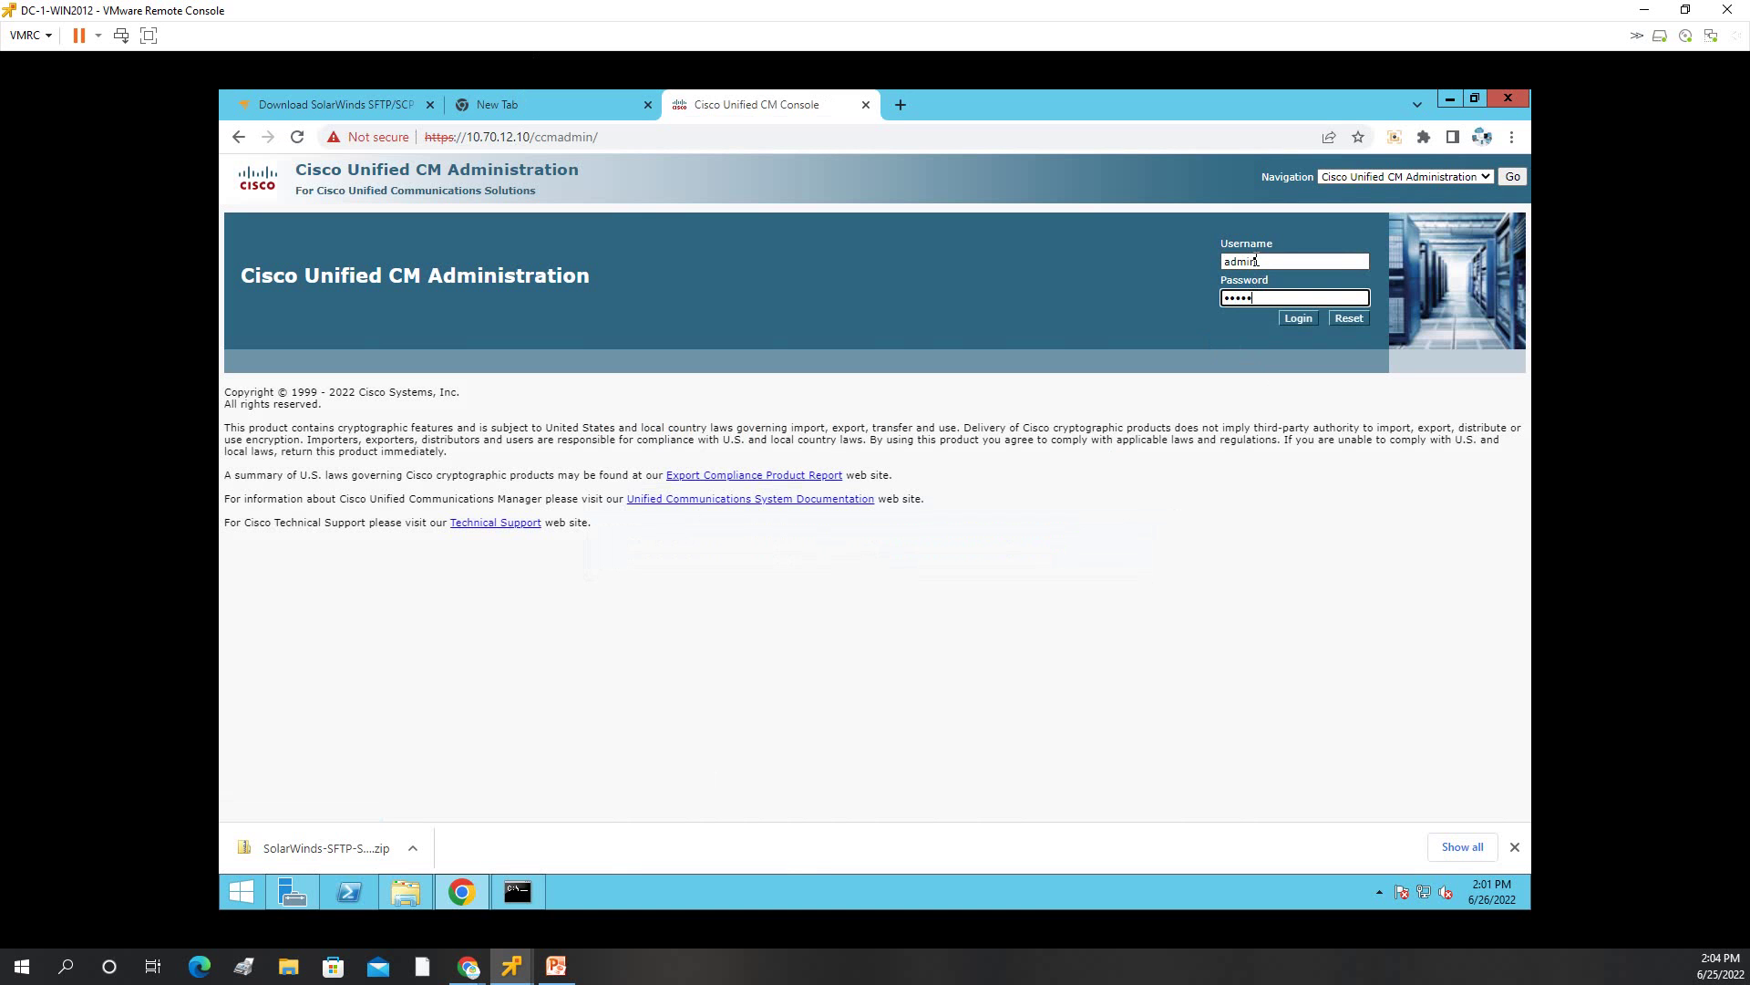
left_click(1296, 320)
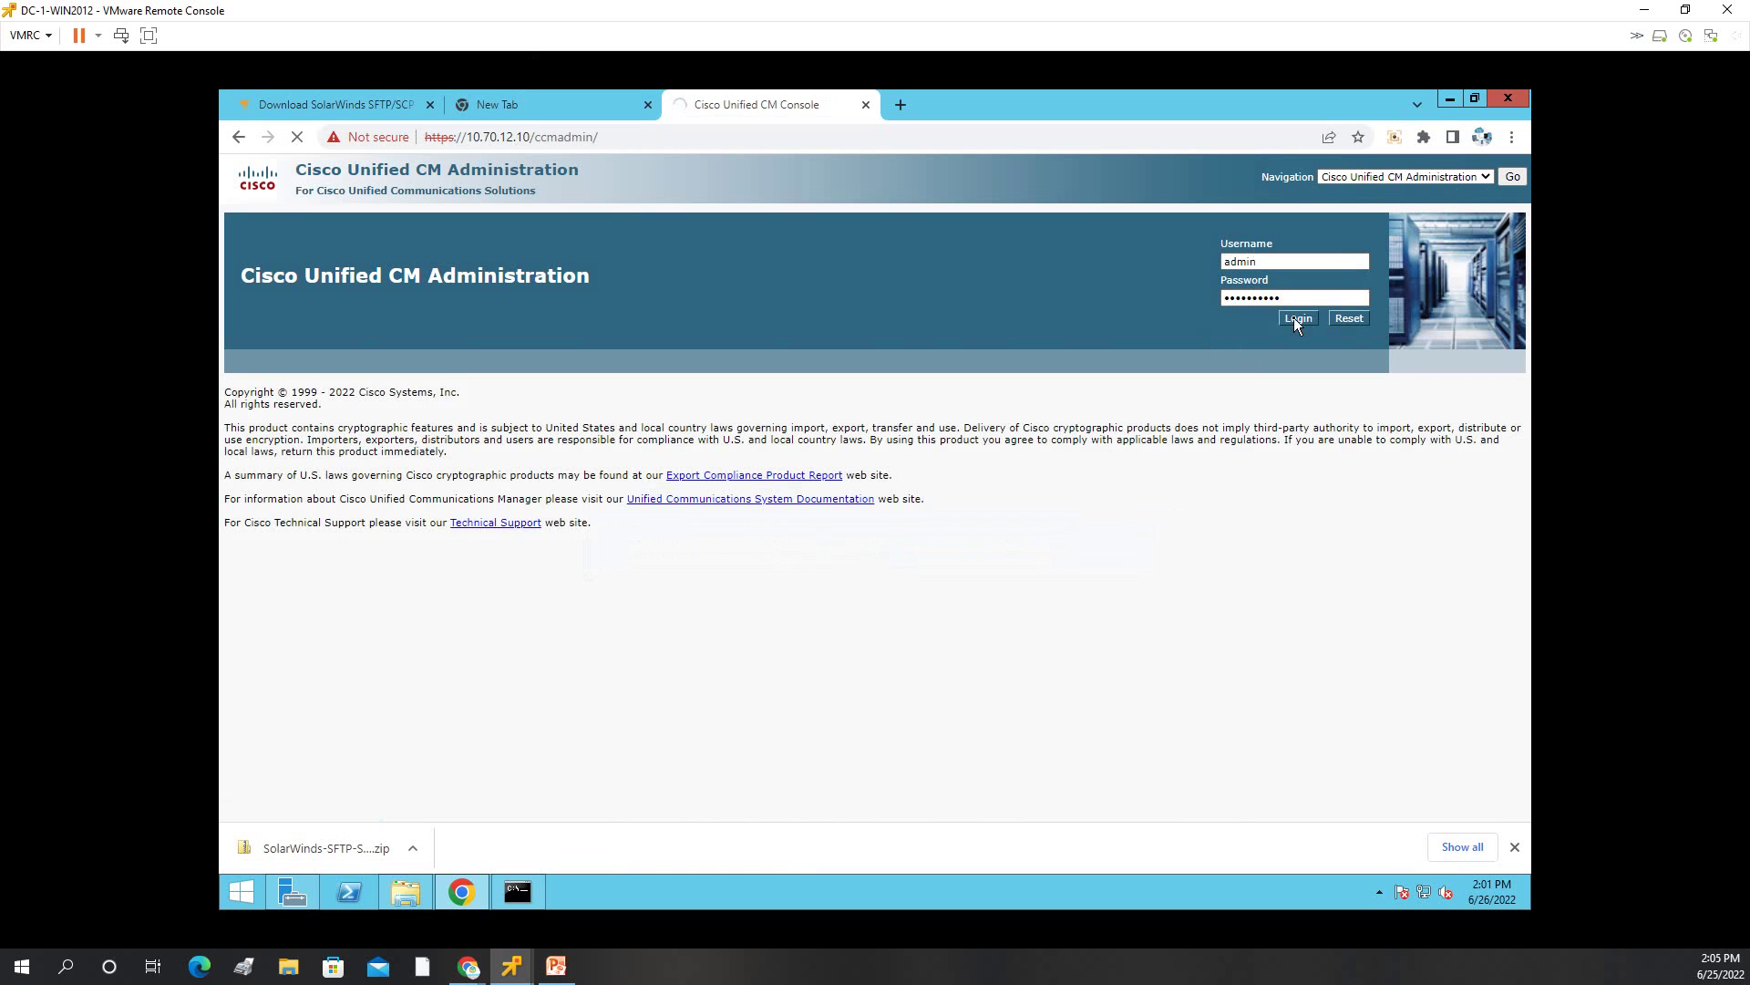
Navigate to Disaster Recovery System from the Navigation dropdown.
left_click(1486, 172)
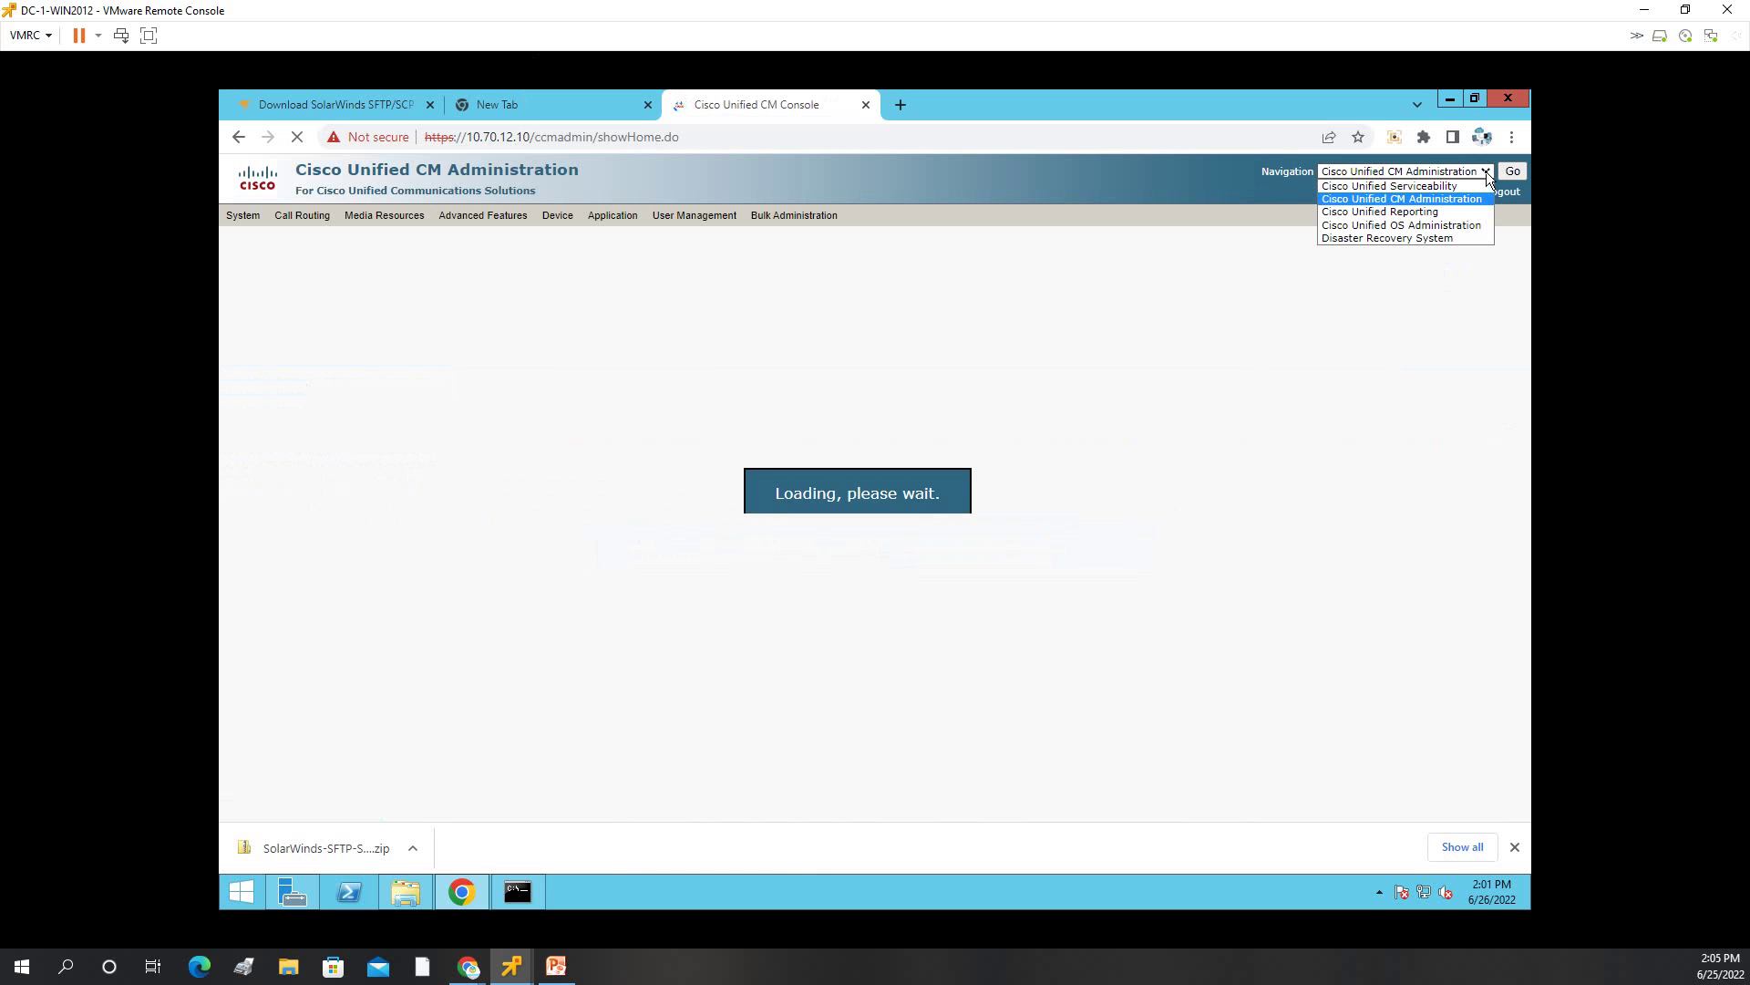
left_click(1443, 237)
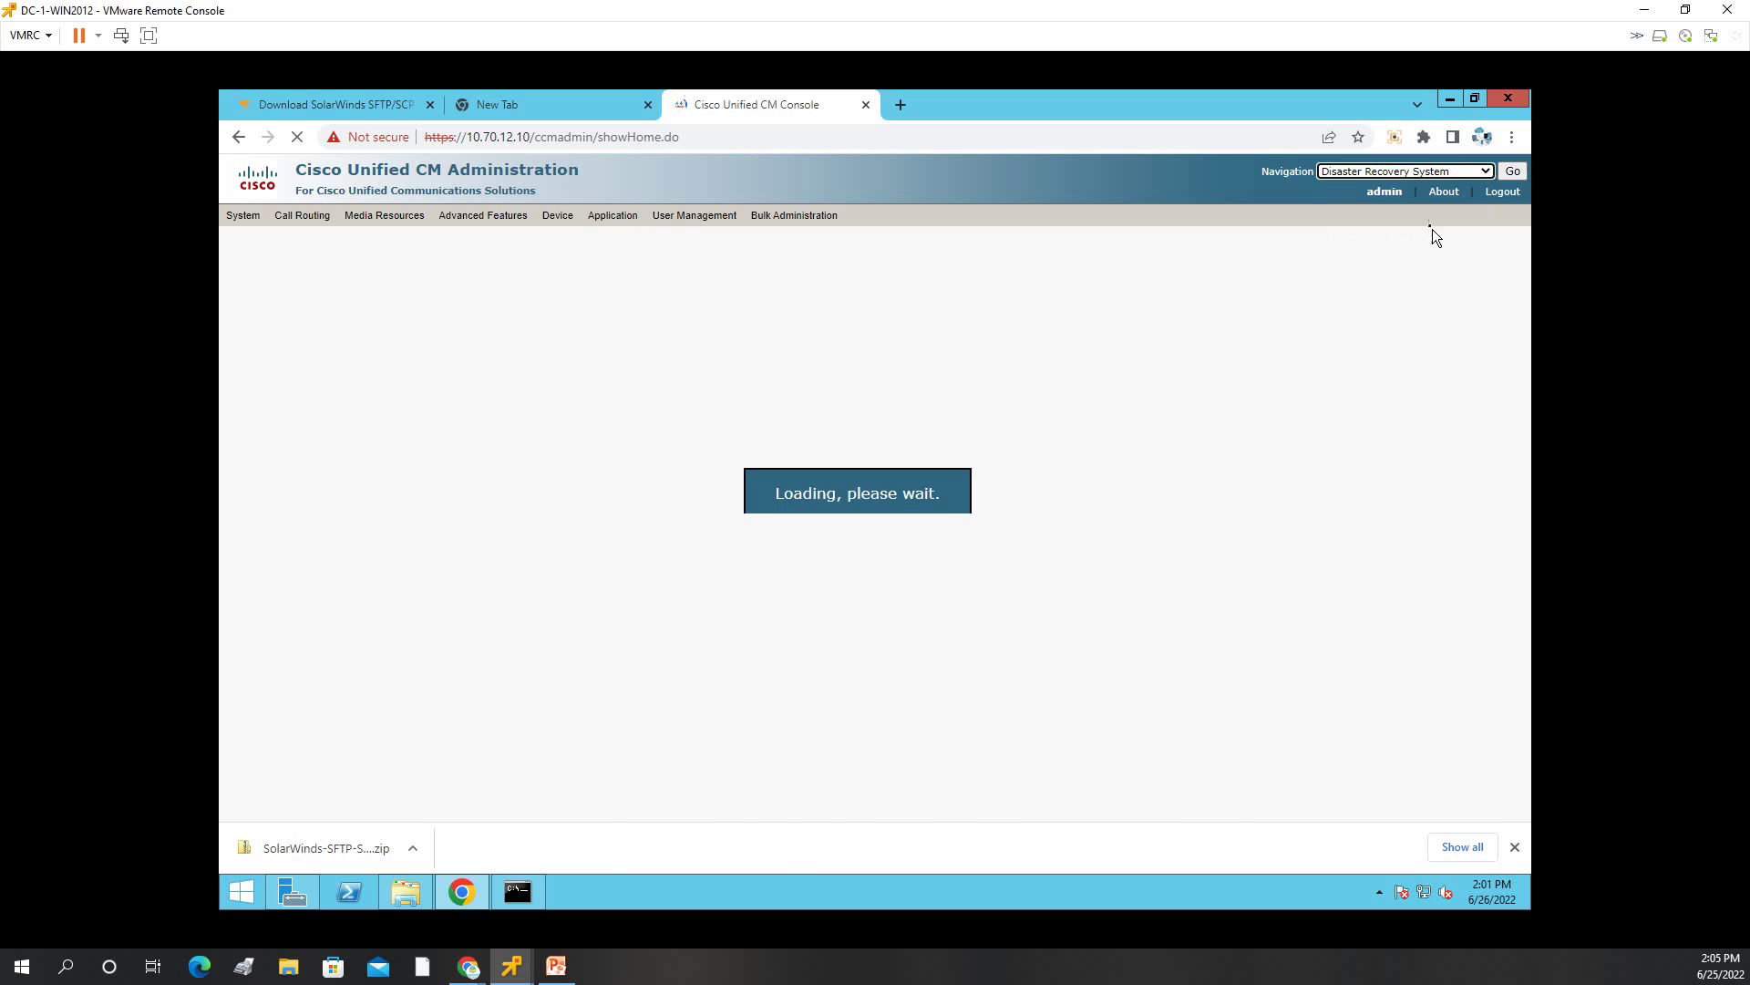
left_click(1519, 171)
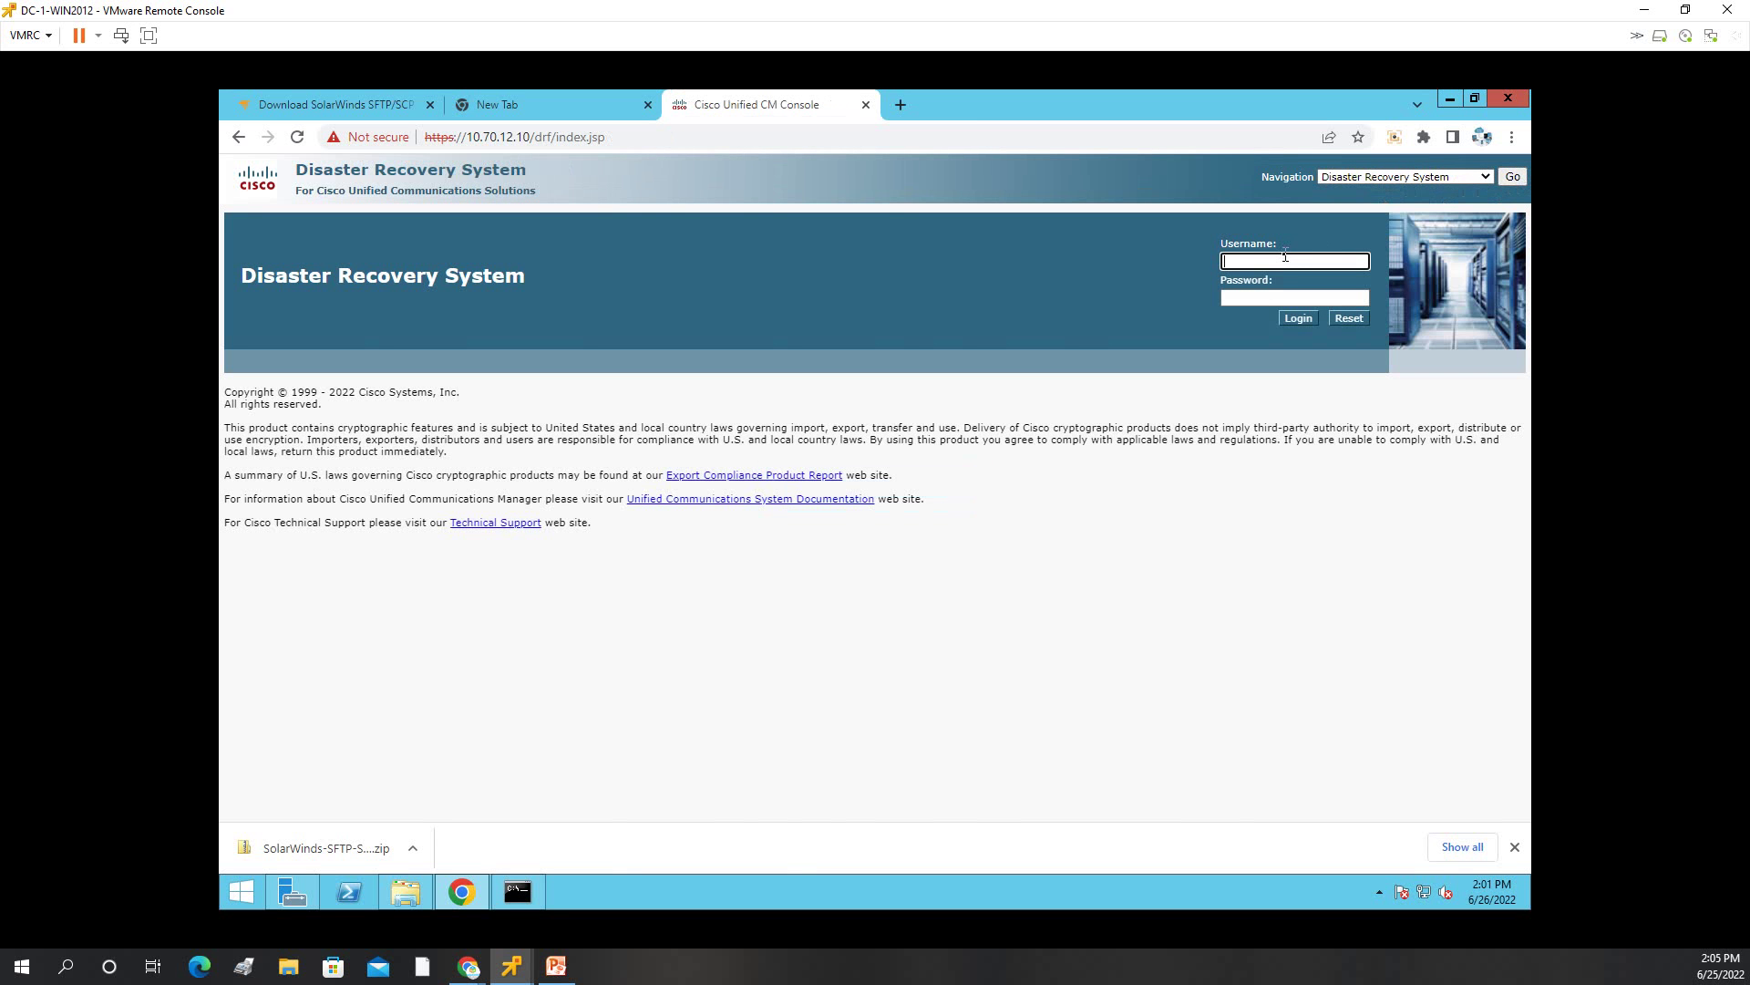
Log in to Disaster Recovery System with the admin credentials, then retry the address after the 404 error.
key("Tab")
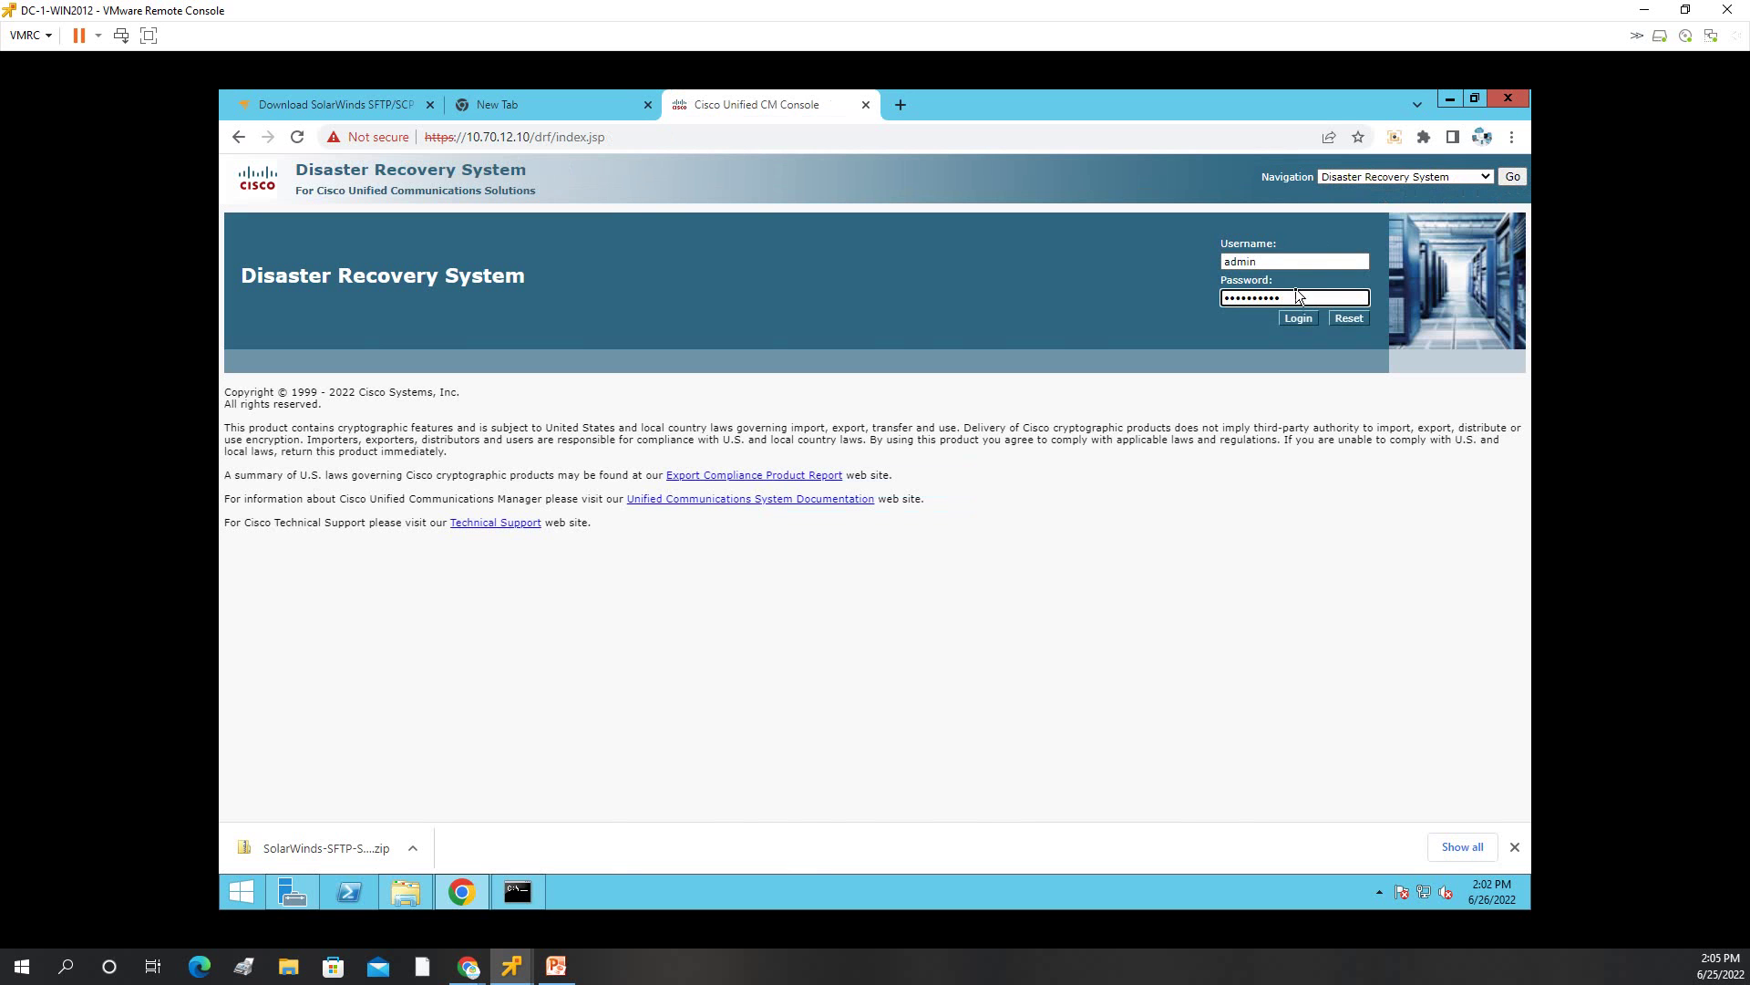
left_click(1296, 318)
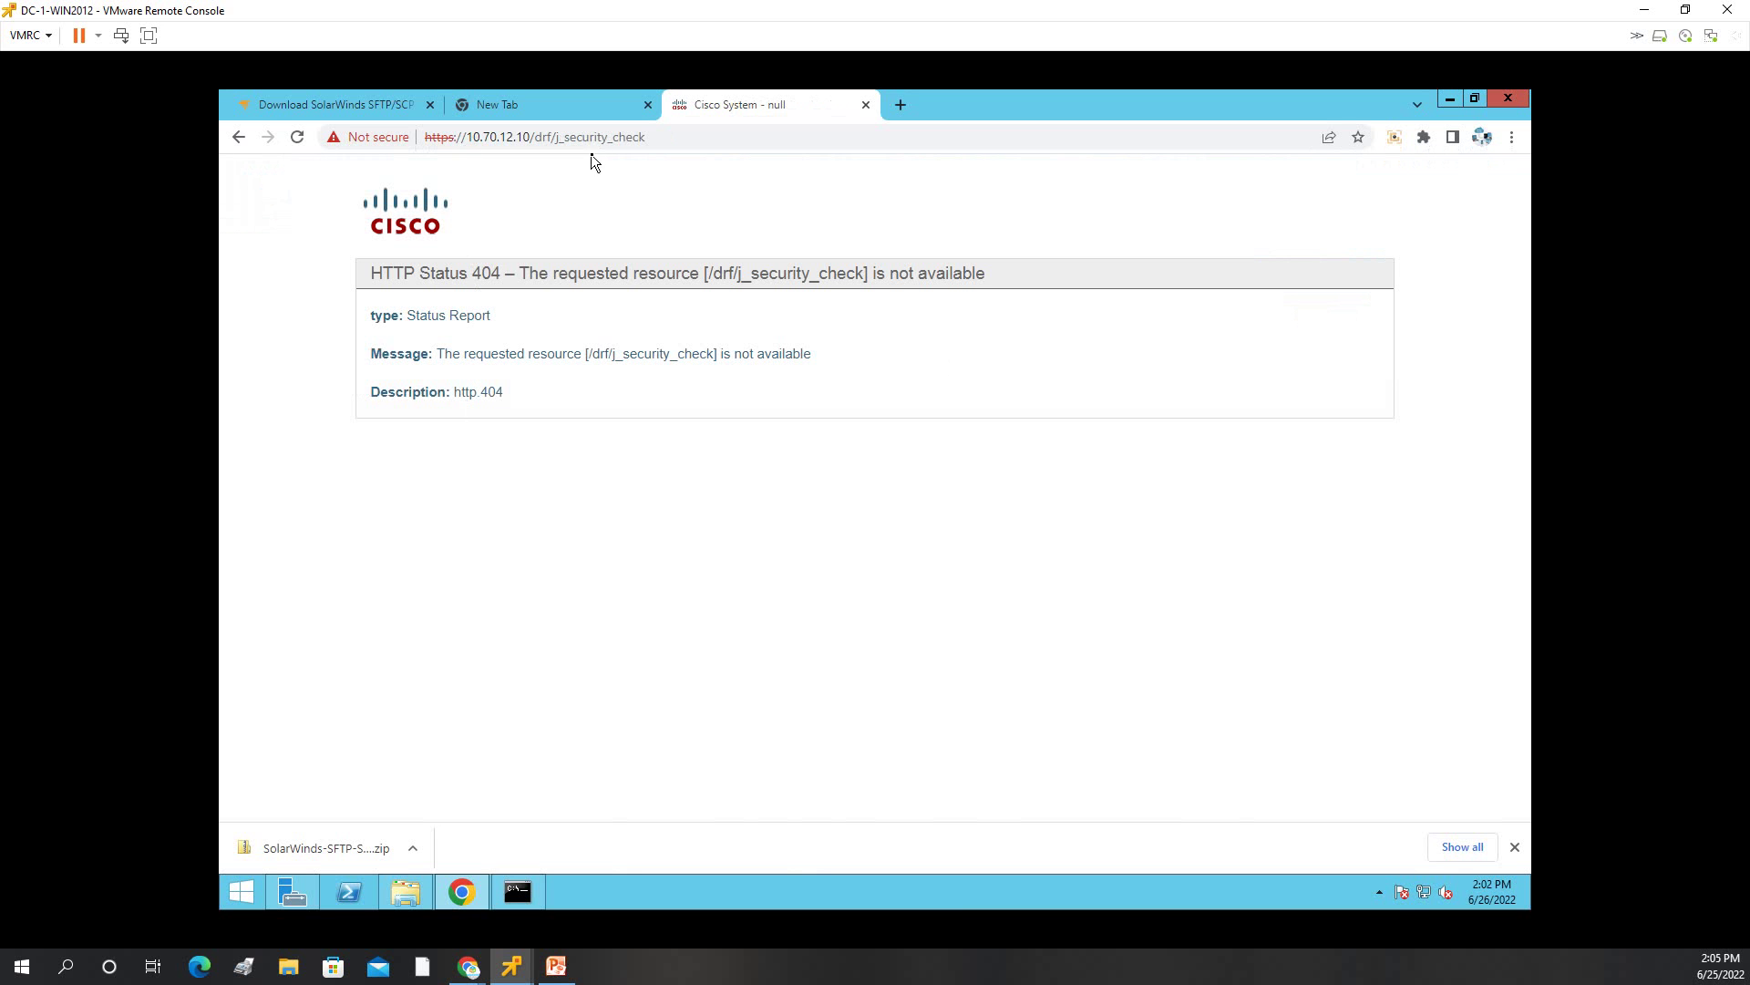
left_click(613, 137)
left_click(613, 137)
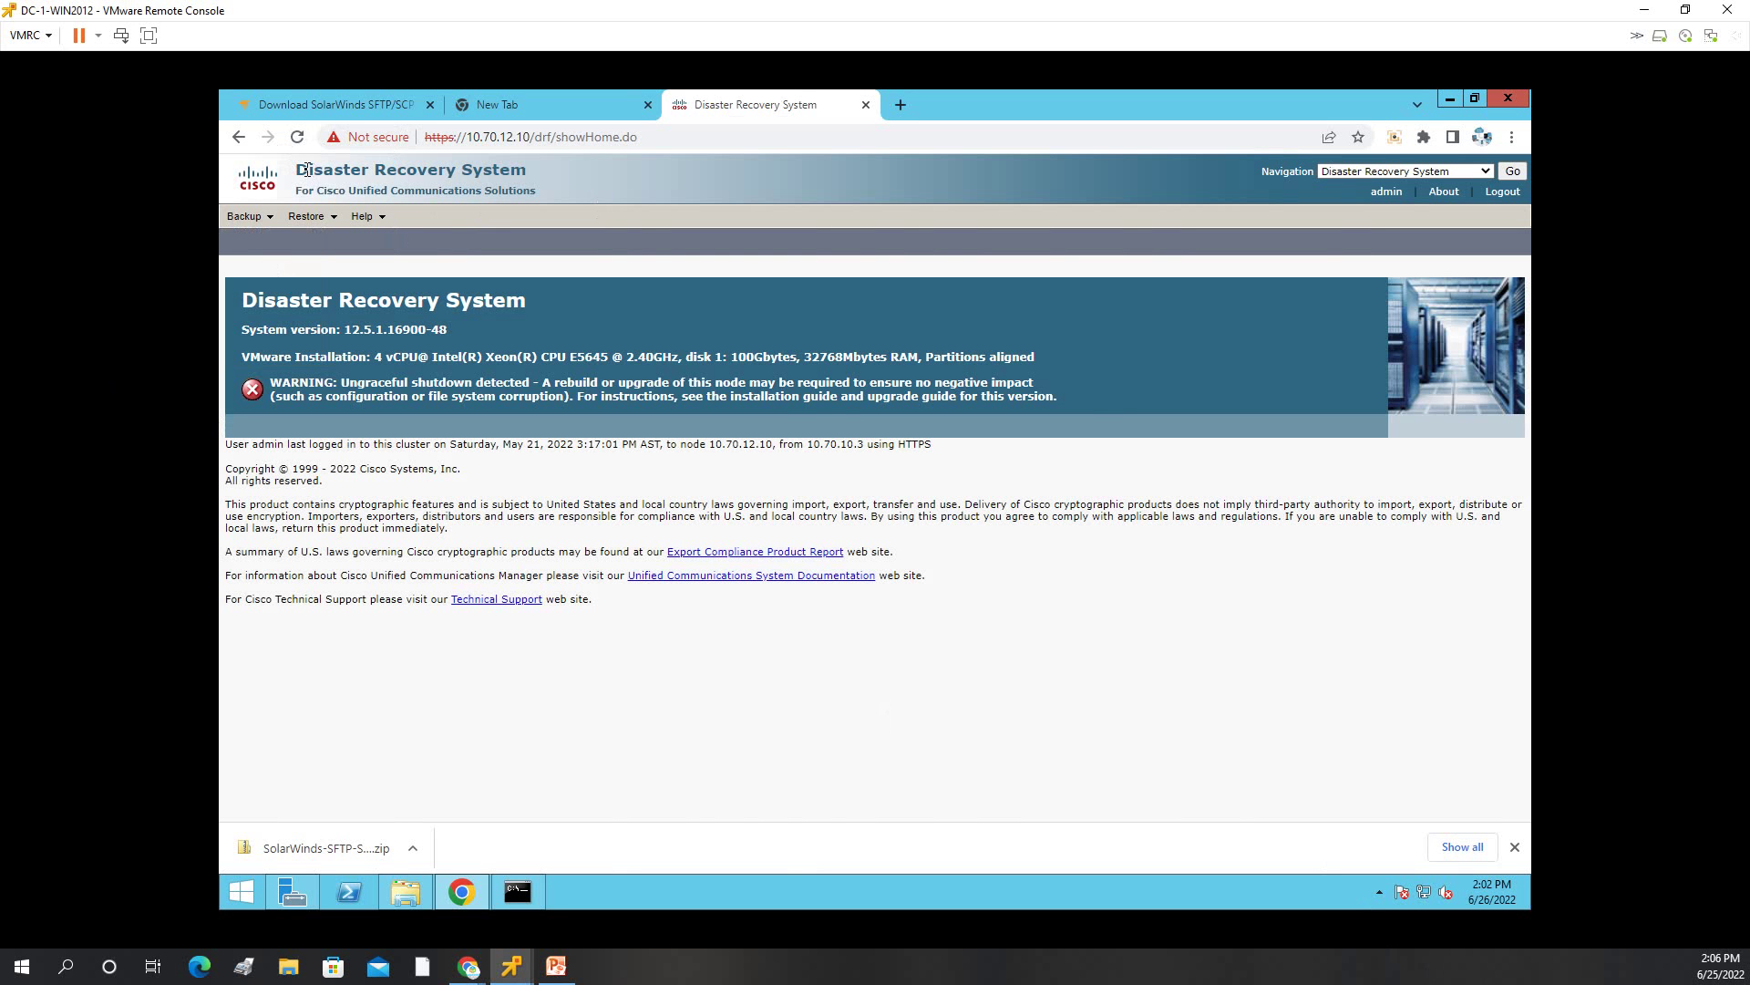
Go to the Backup Device list and start adding a new backup device.
left_click_drag(307, 170, 573, 162)
left_click(577, 162)
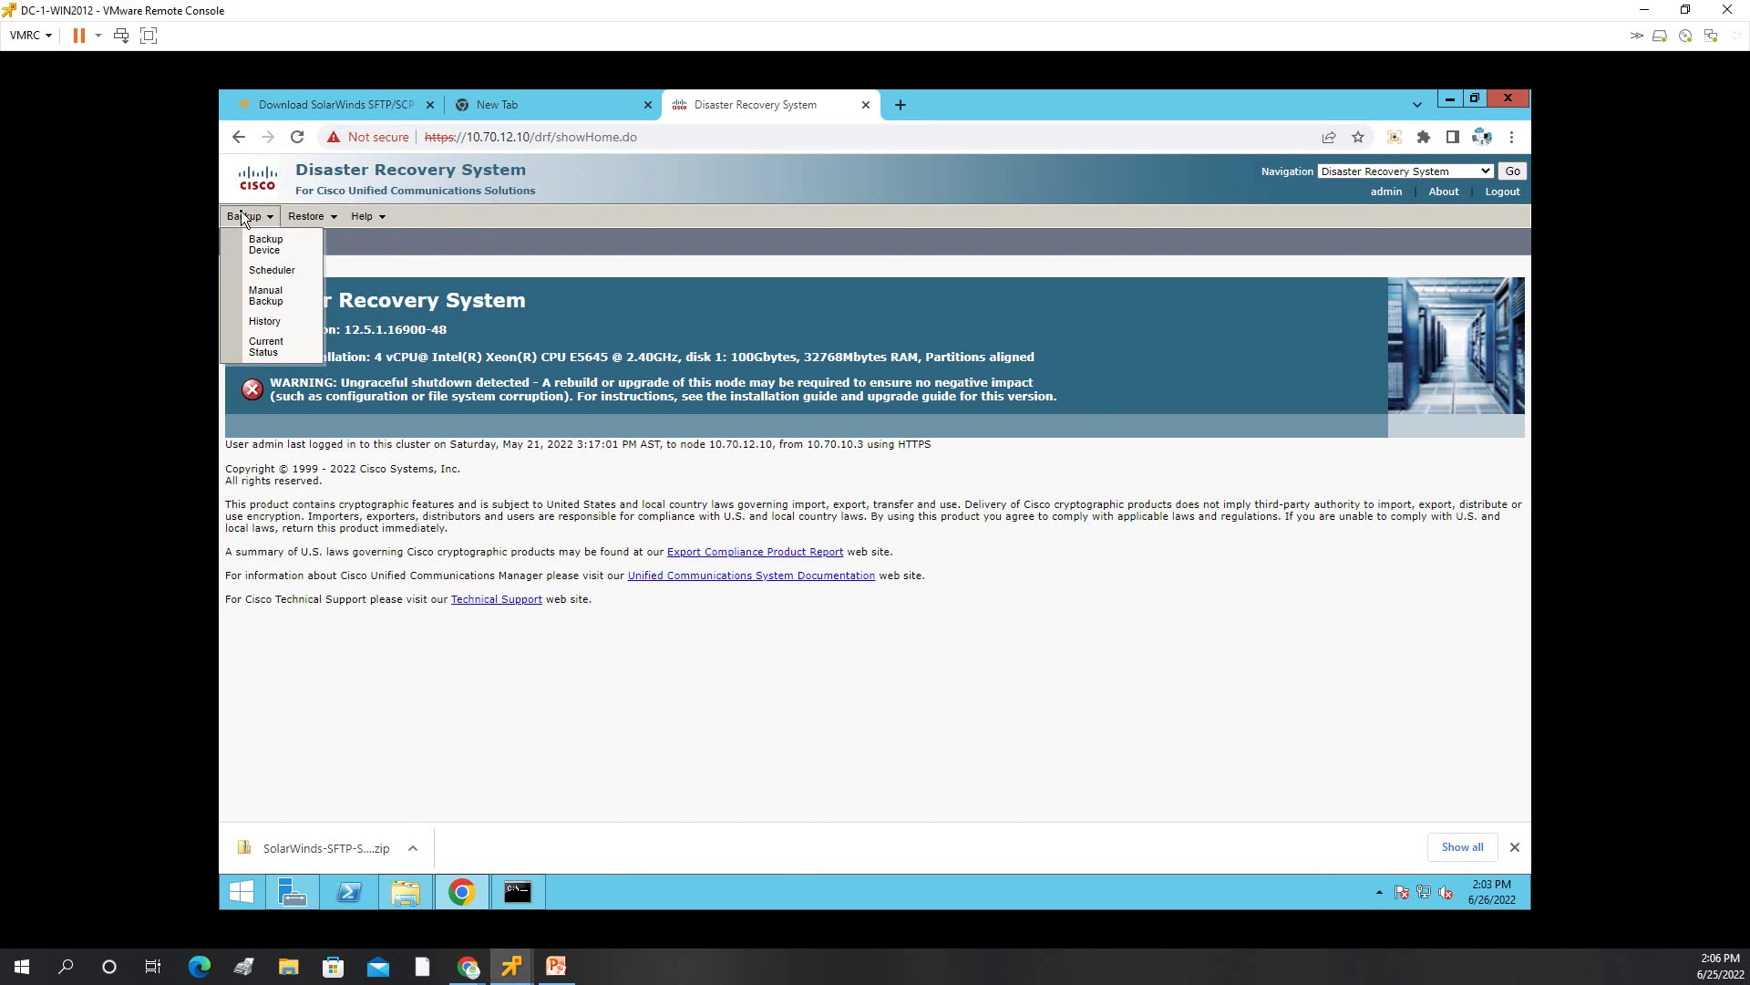
left_click(257, 244)
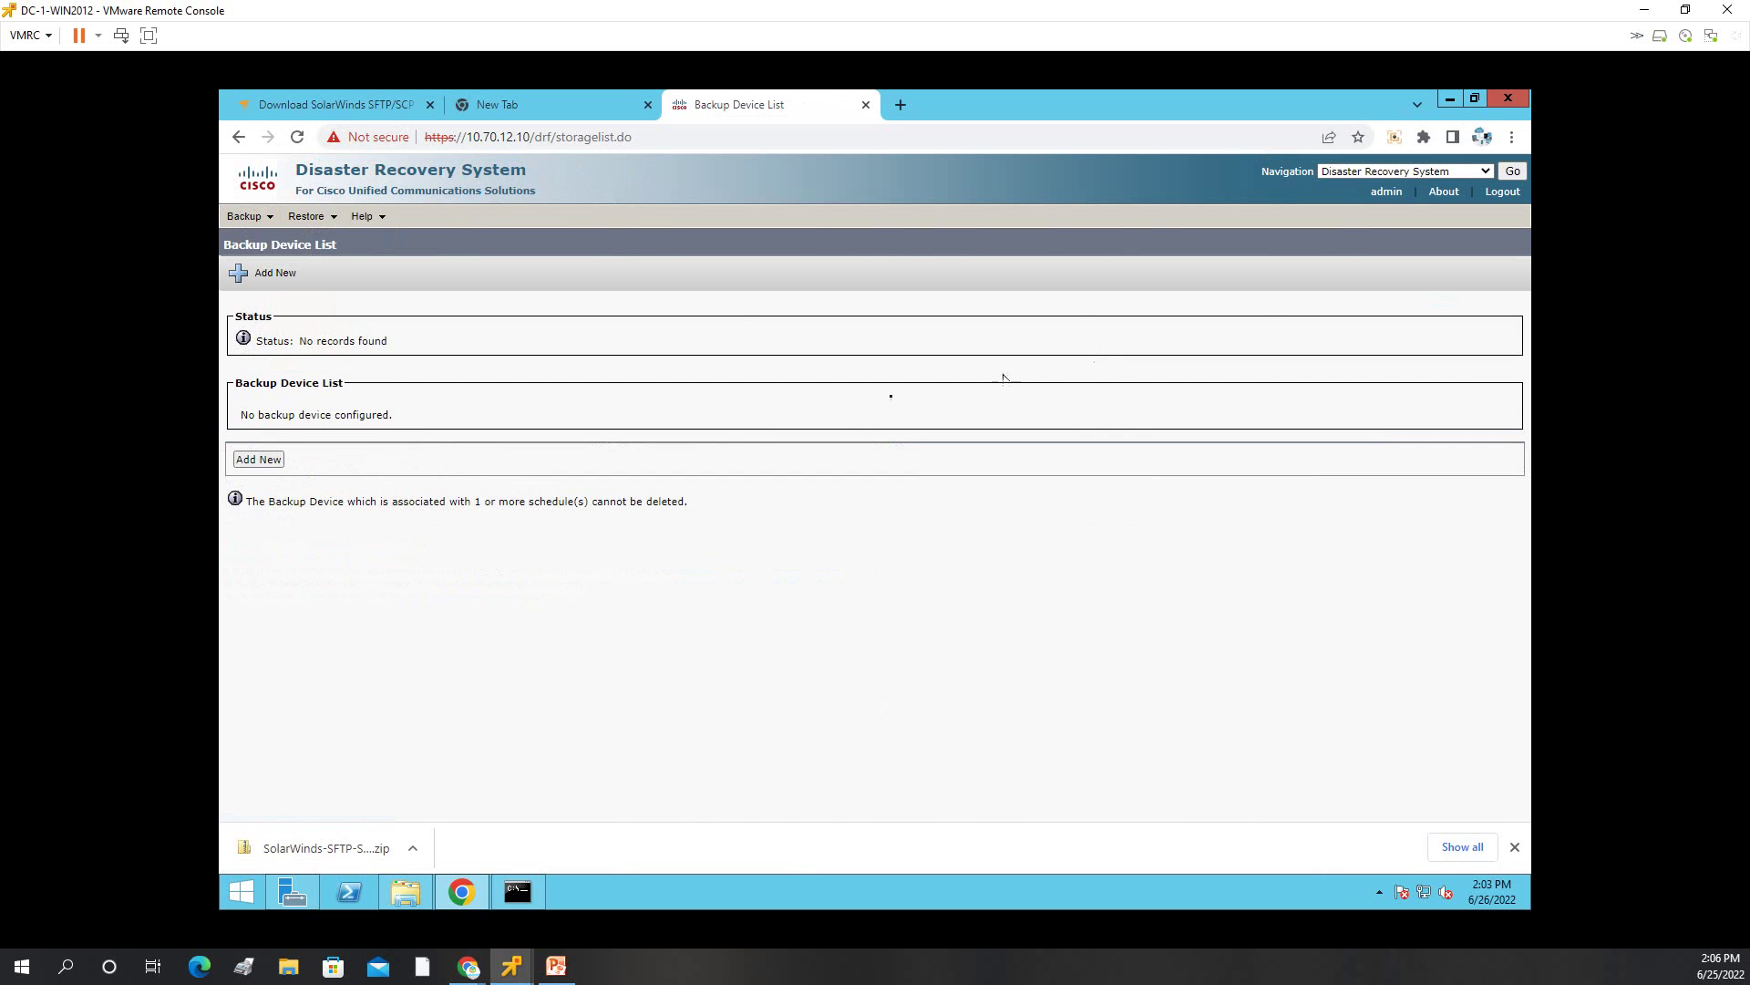
left_click(270, 278)
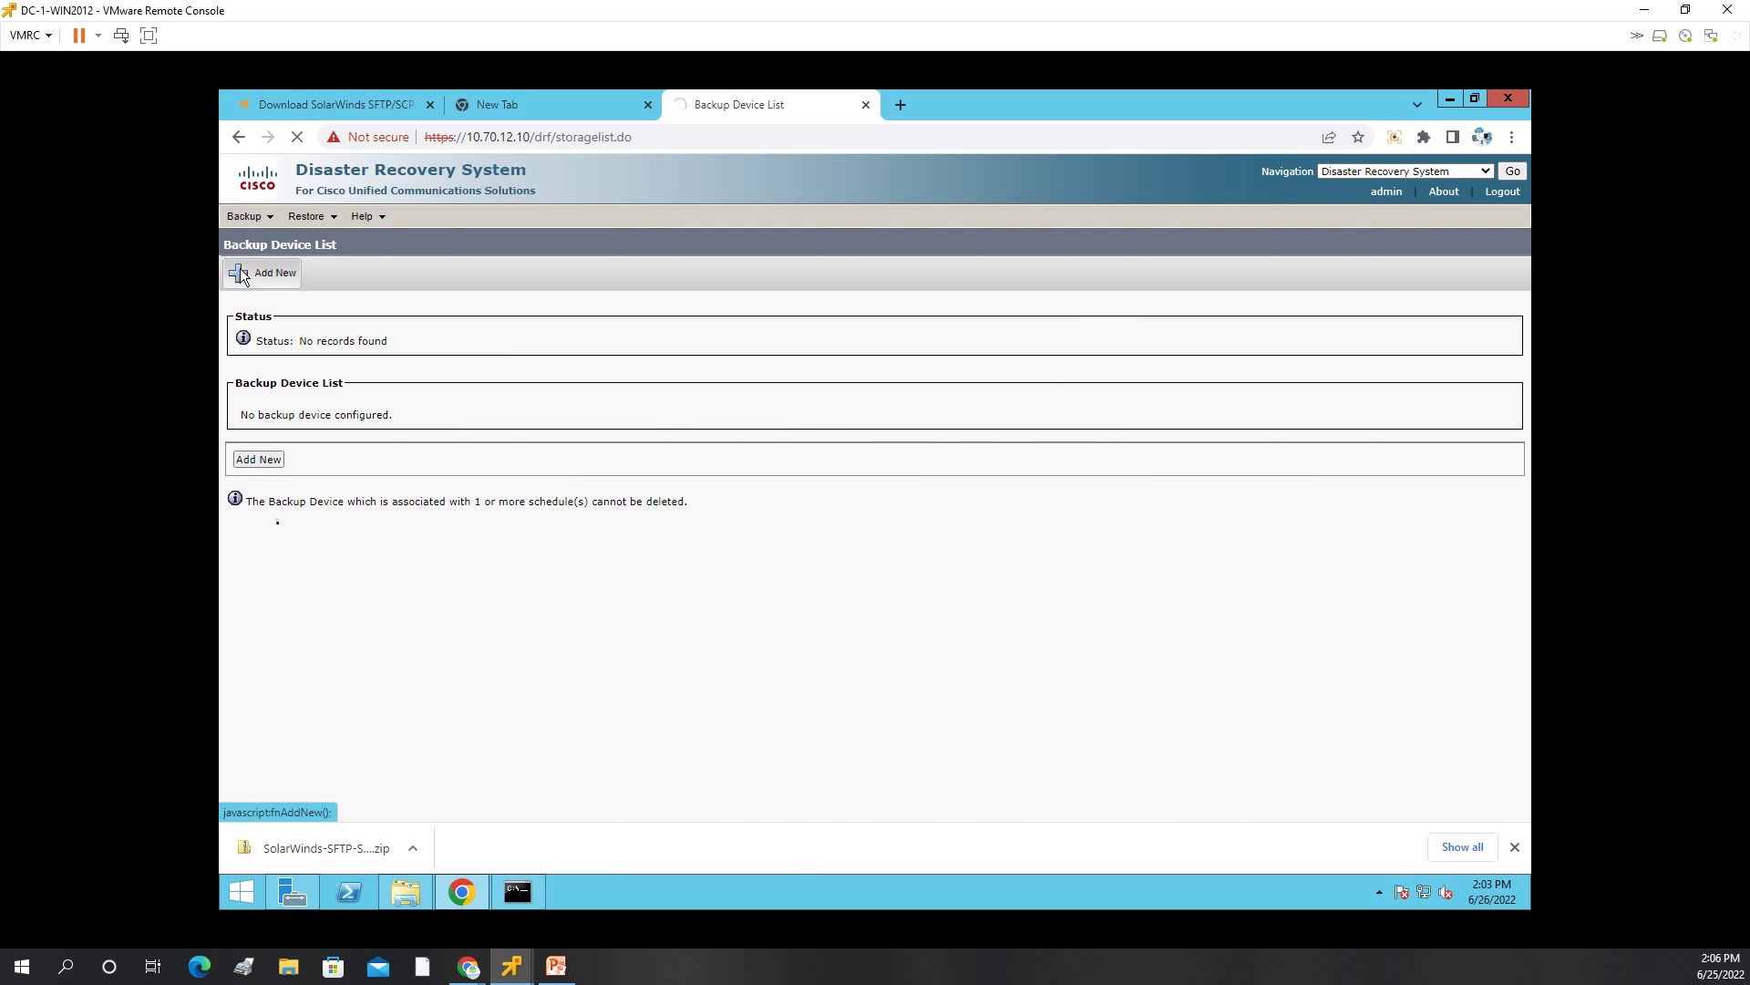
Enter TONYPC as the device name and 10.70.12.3 as the host address.
right_click(566, 623)
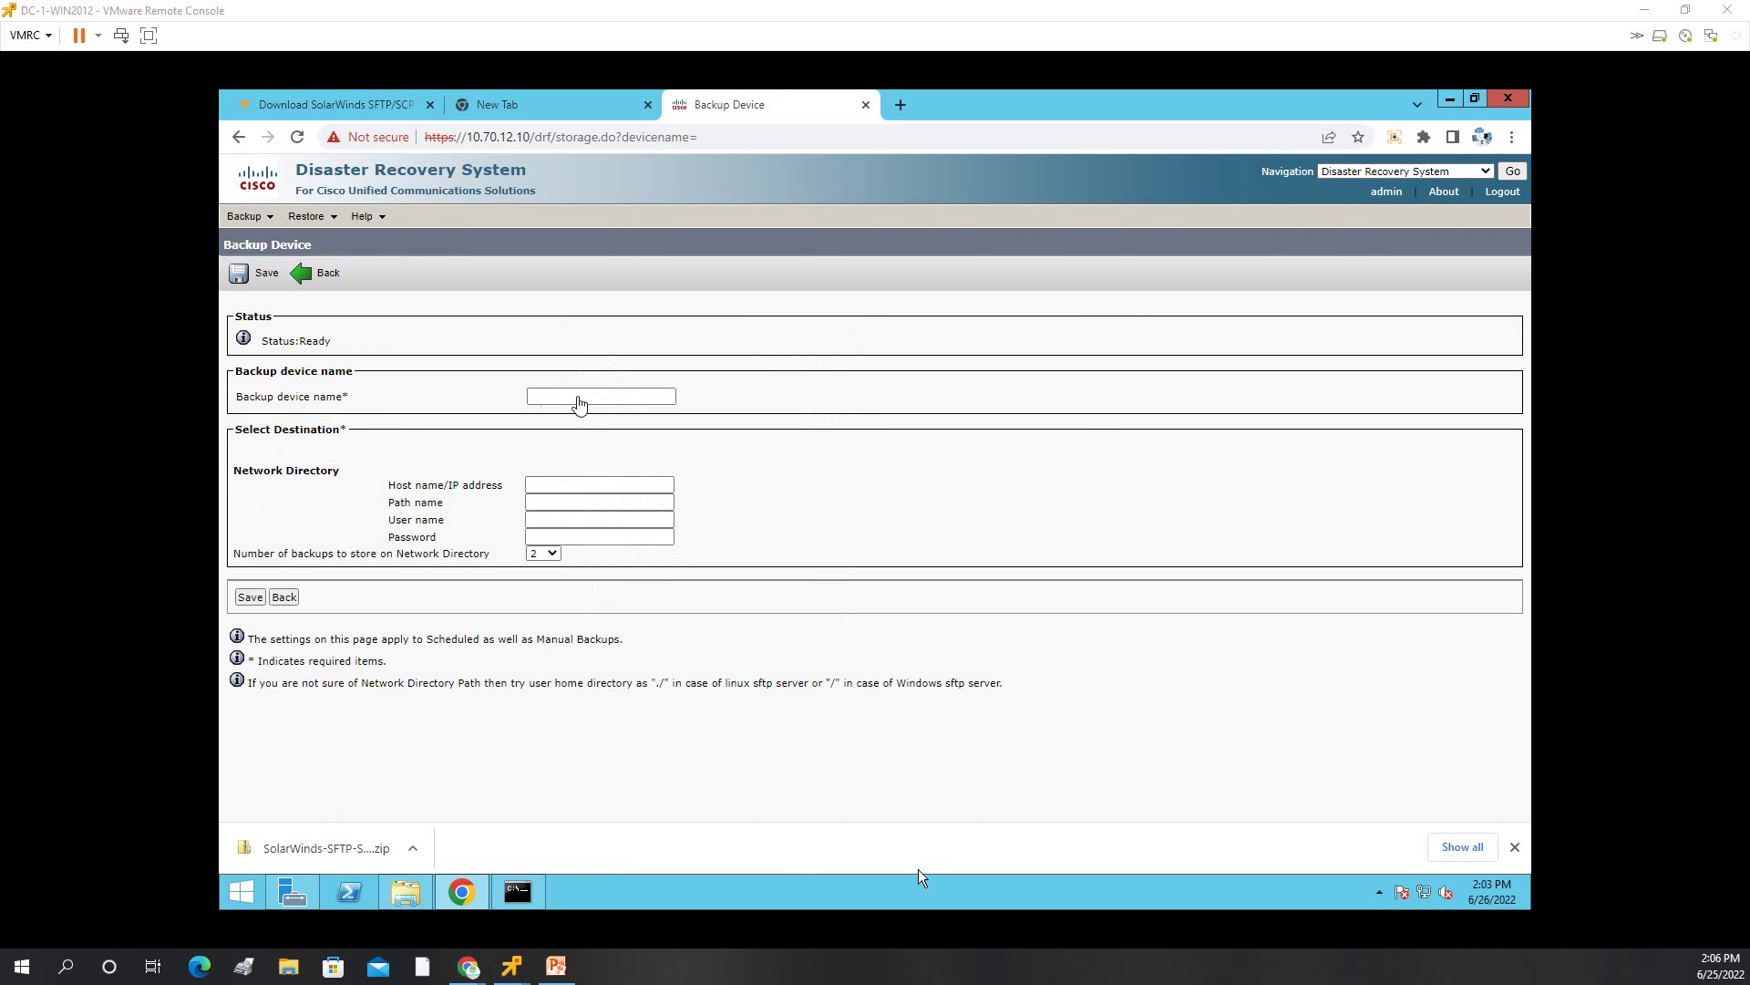
left_click(604, 395)
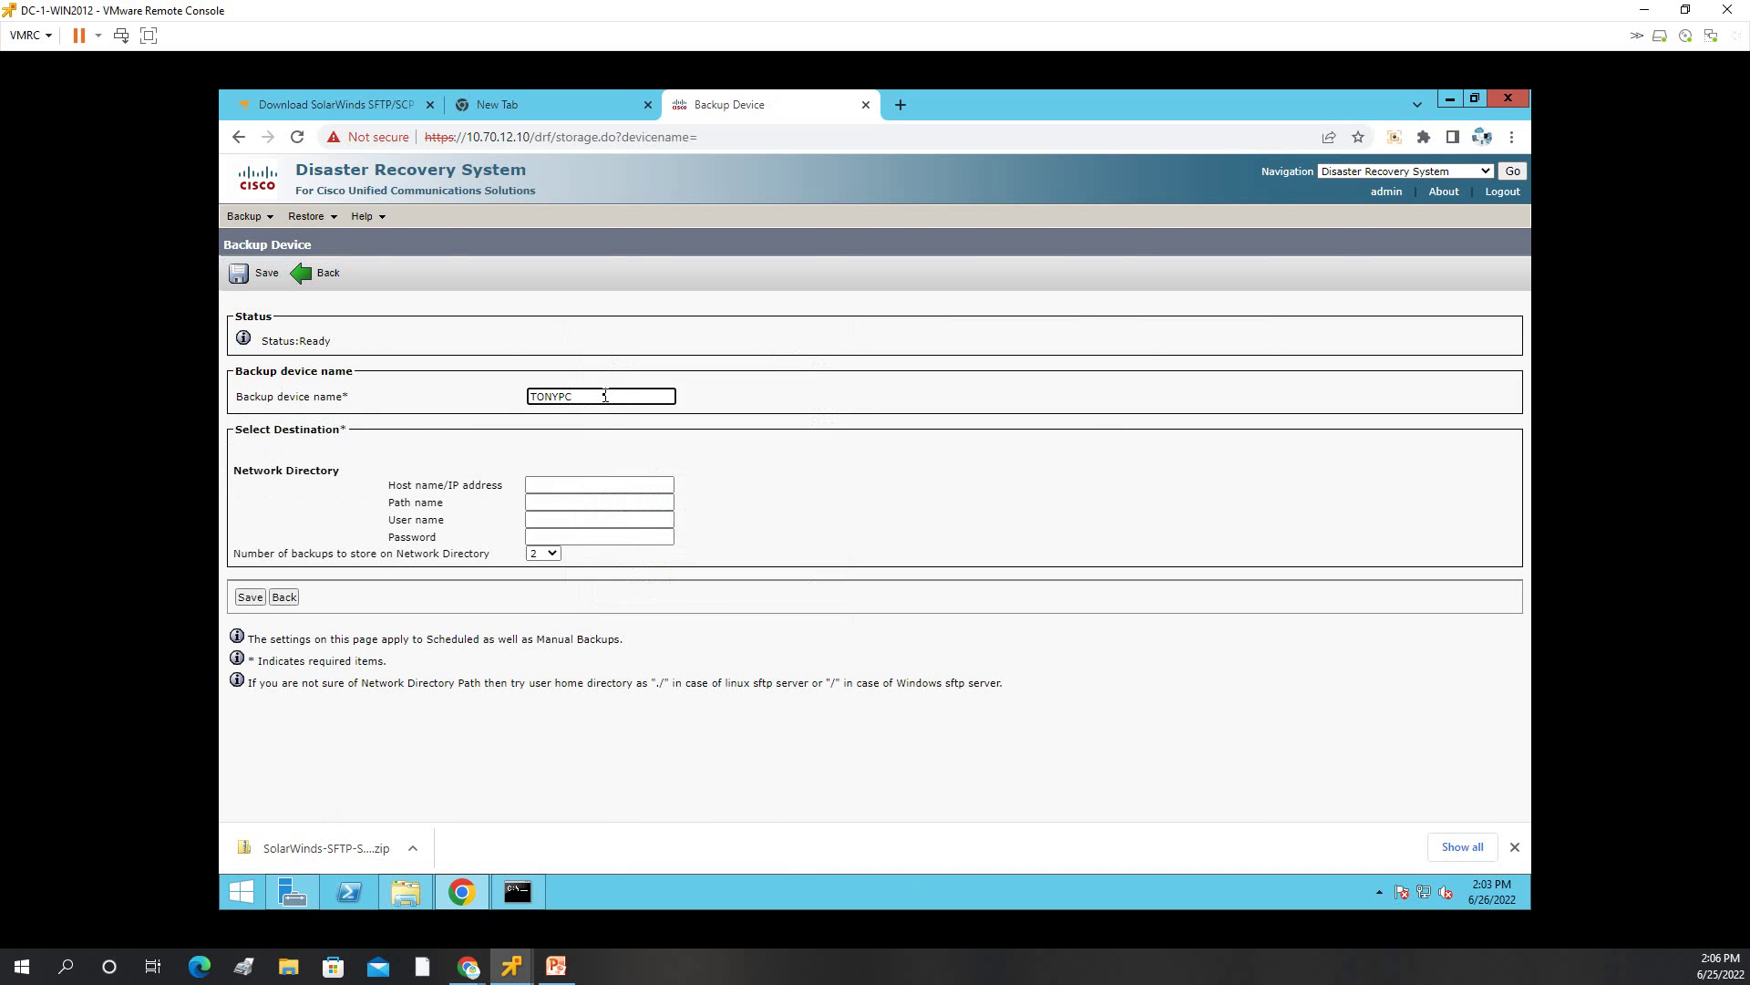
left_click(570, 487)
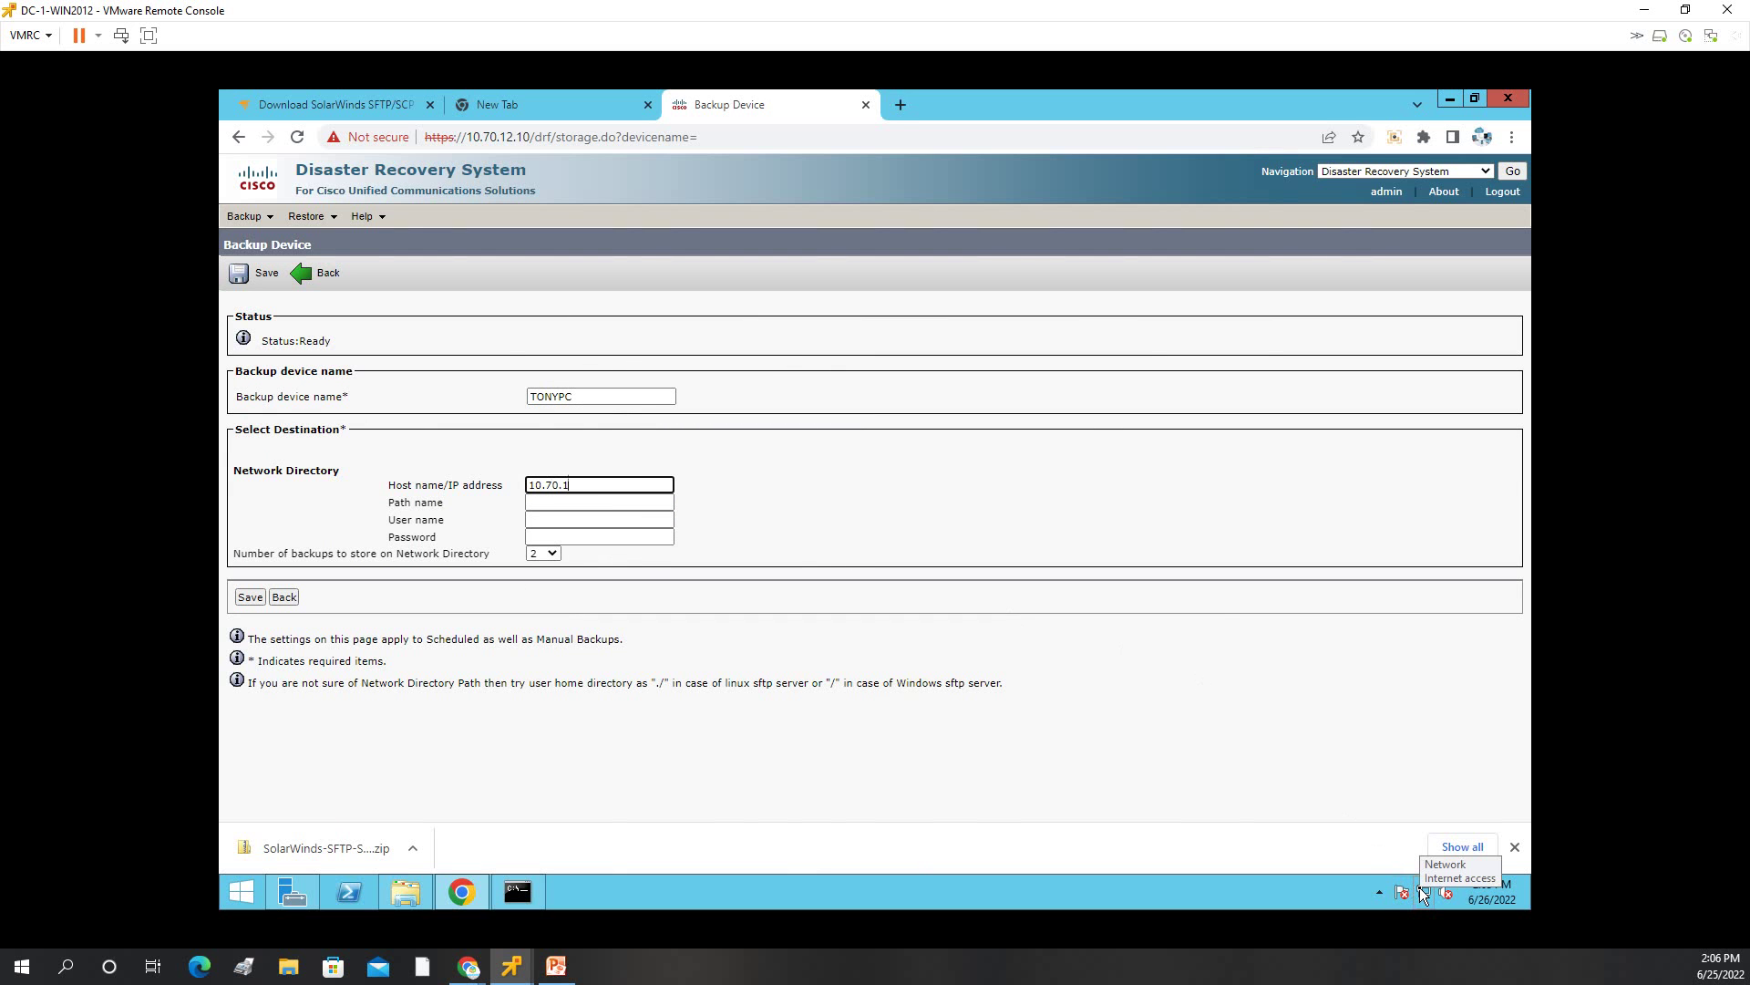
type("10.70.12.3")
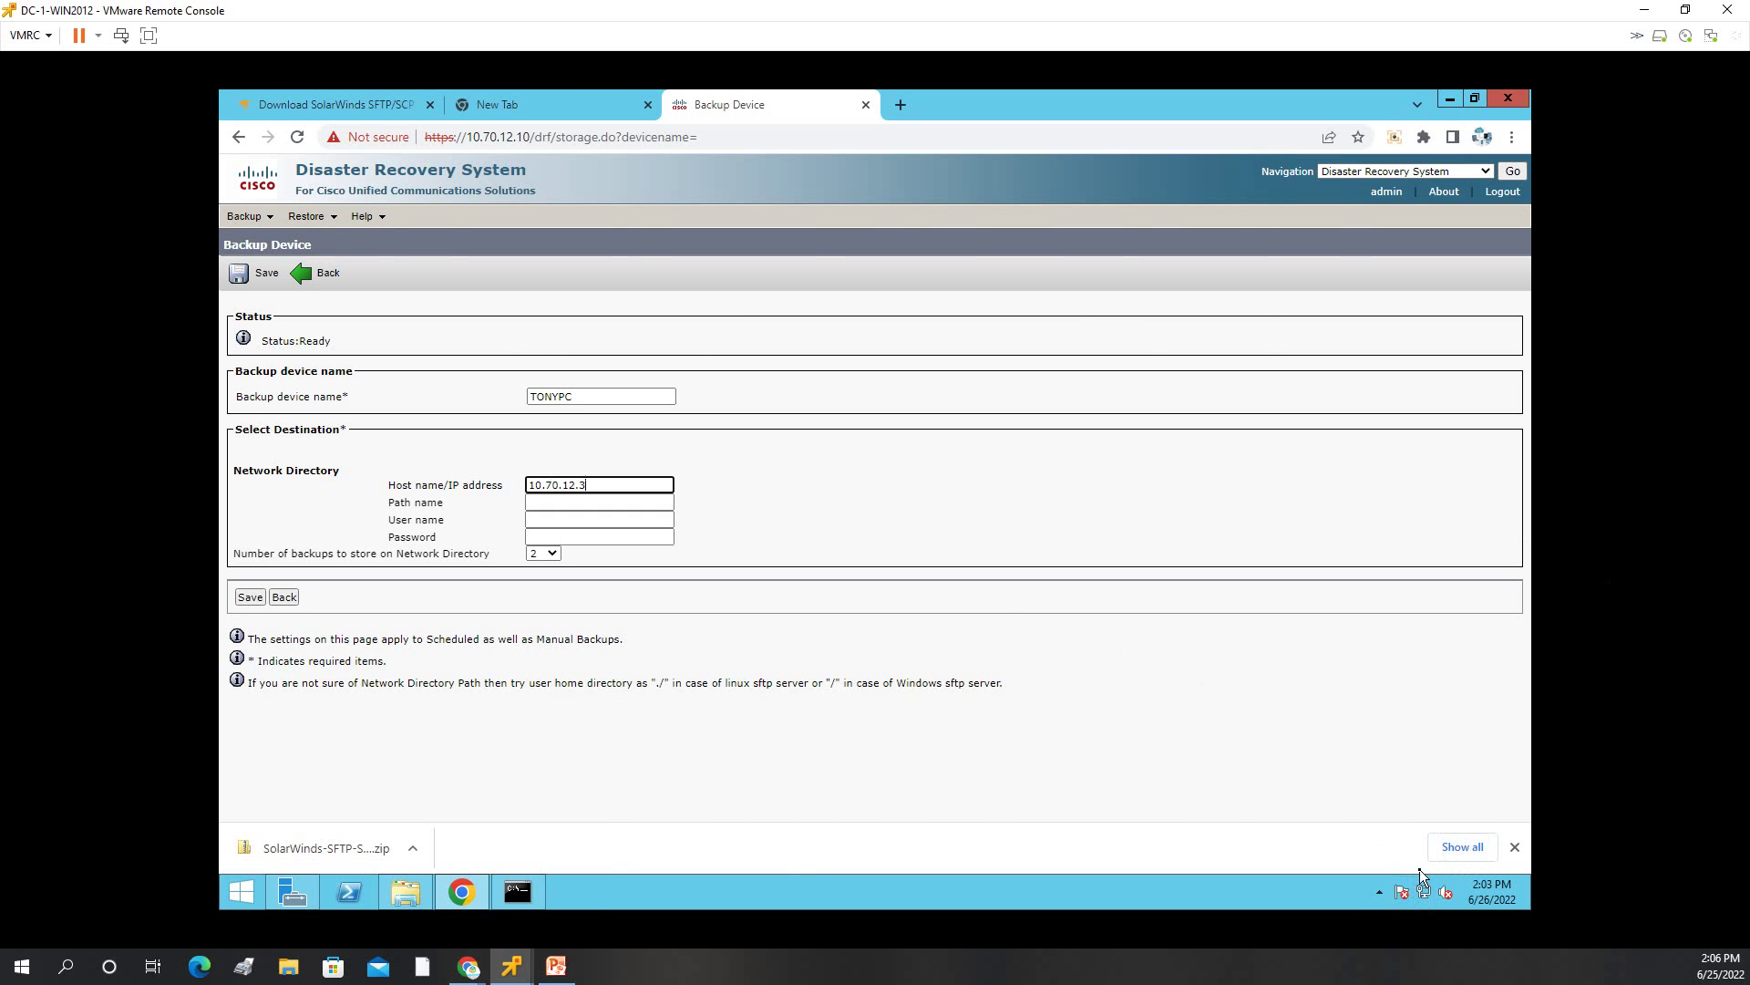
right_click(1428, 891)
Open Ethernet0's connection details to check its IPv4 address, 10.70.10.3.
left_click(1396, 876)
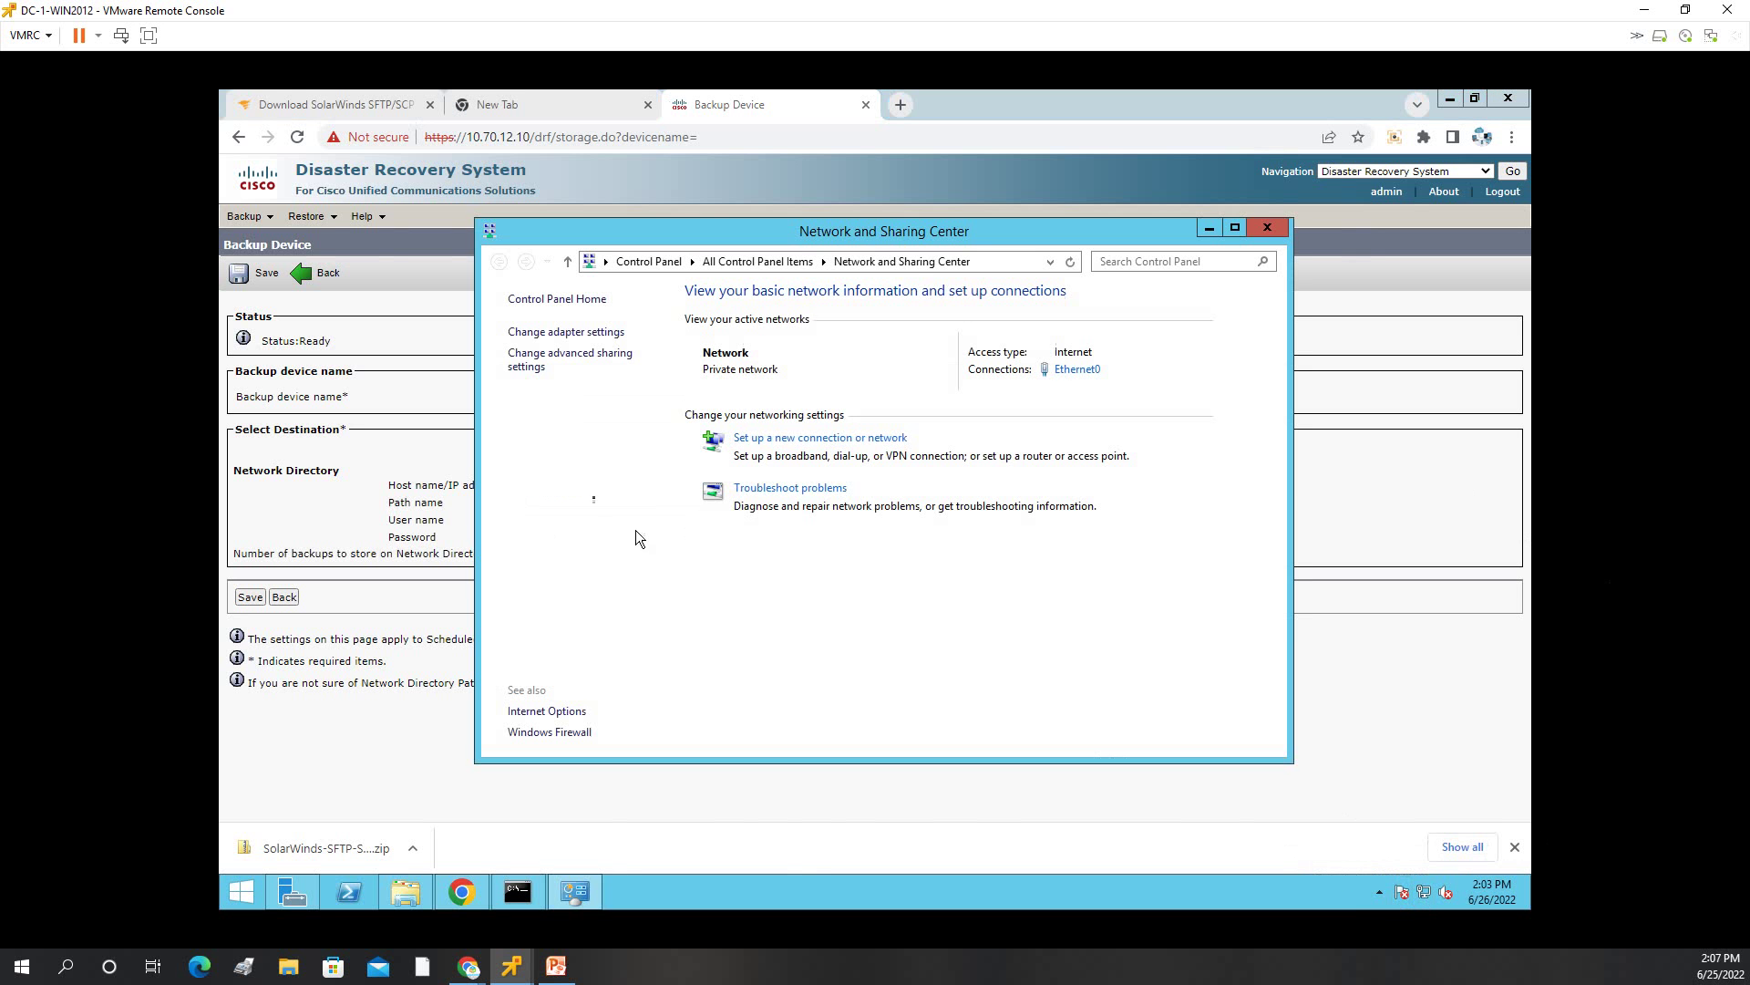
left_click(565, 333)
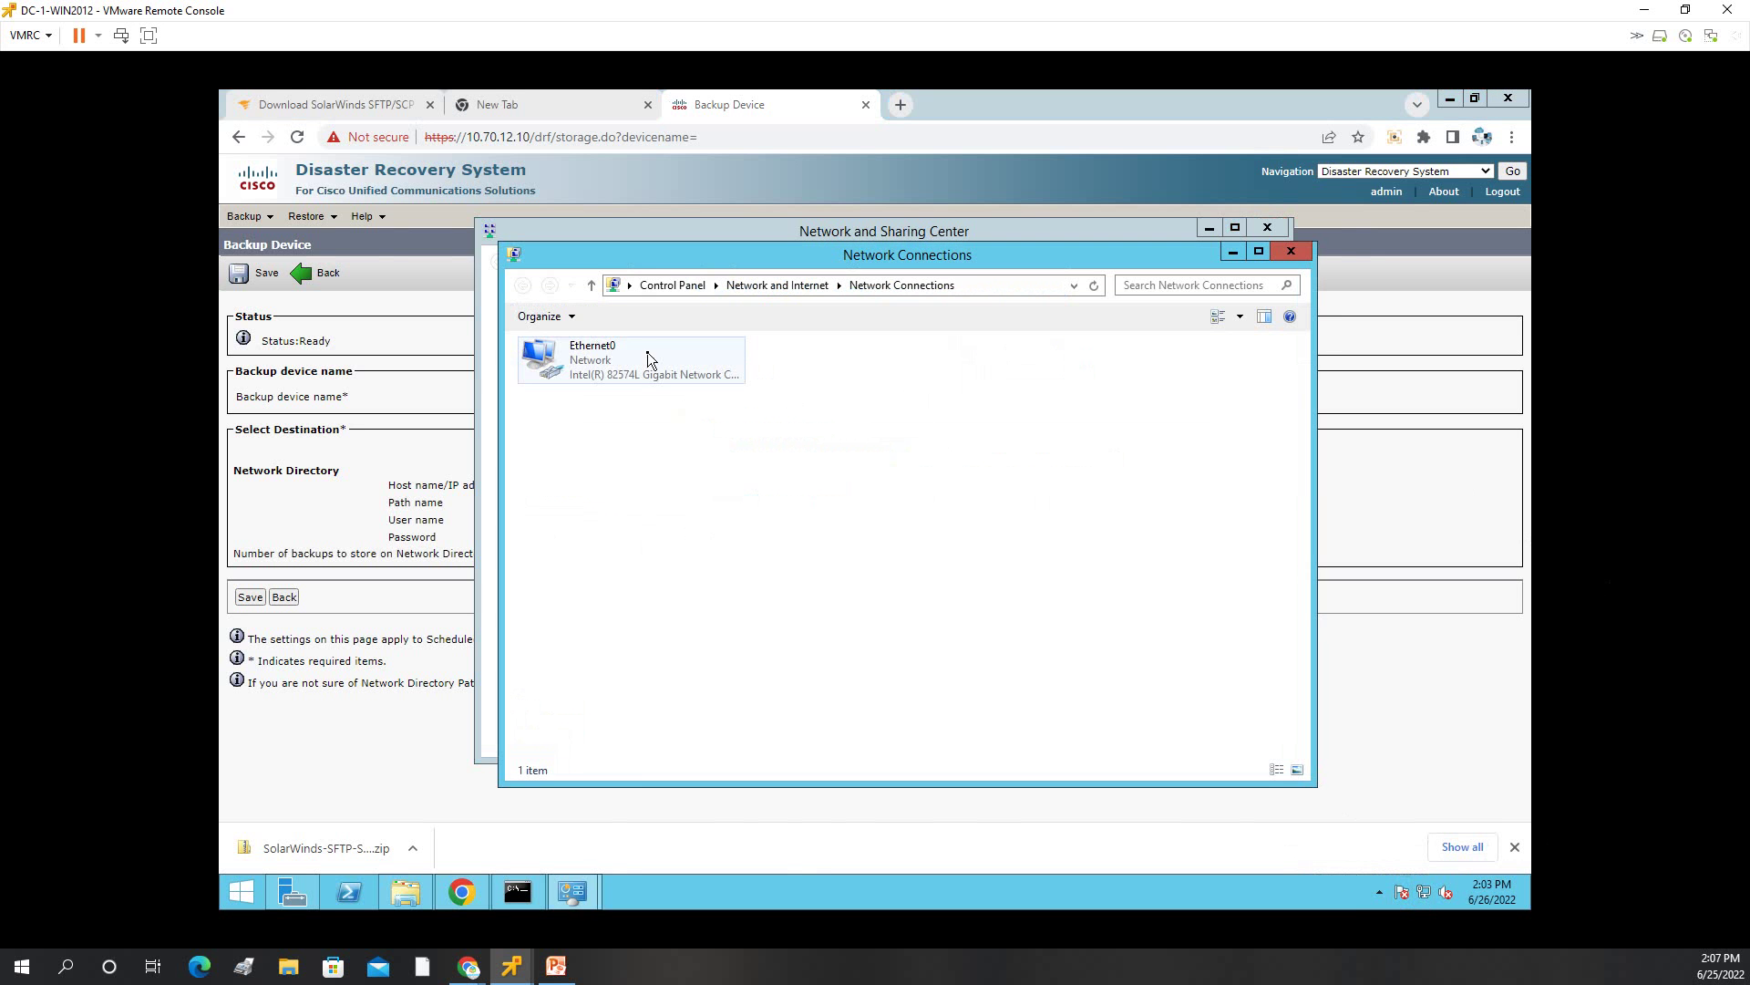
double_click(631, 353)
left_click(788, 483)
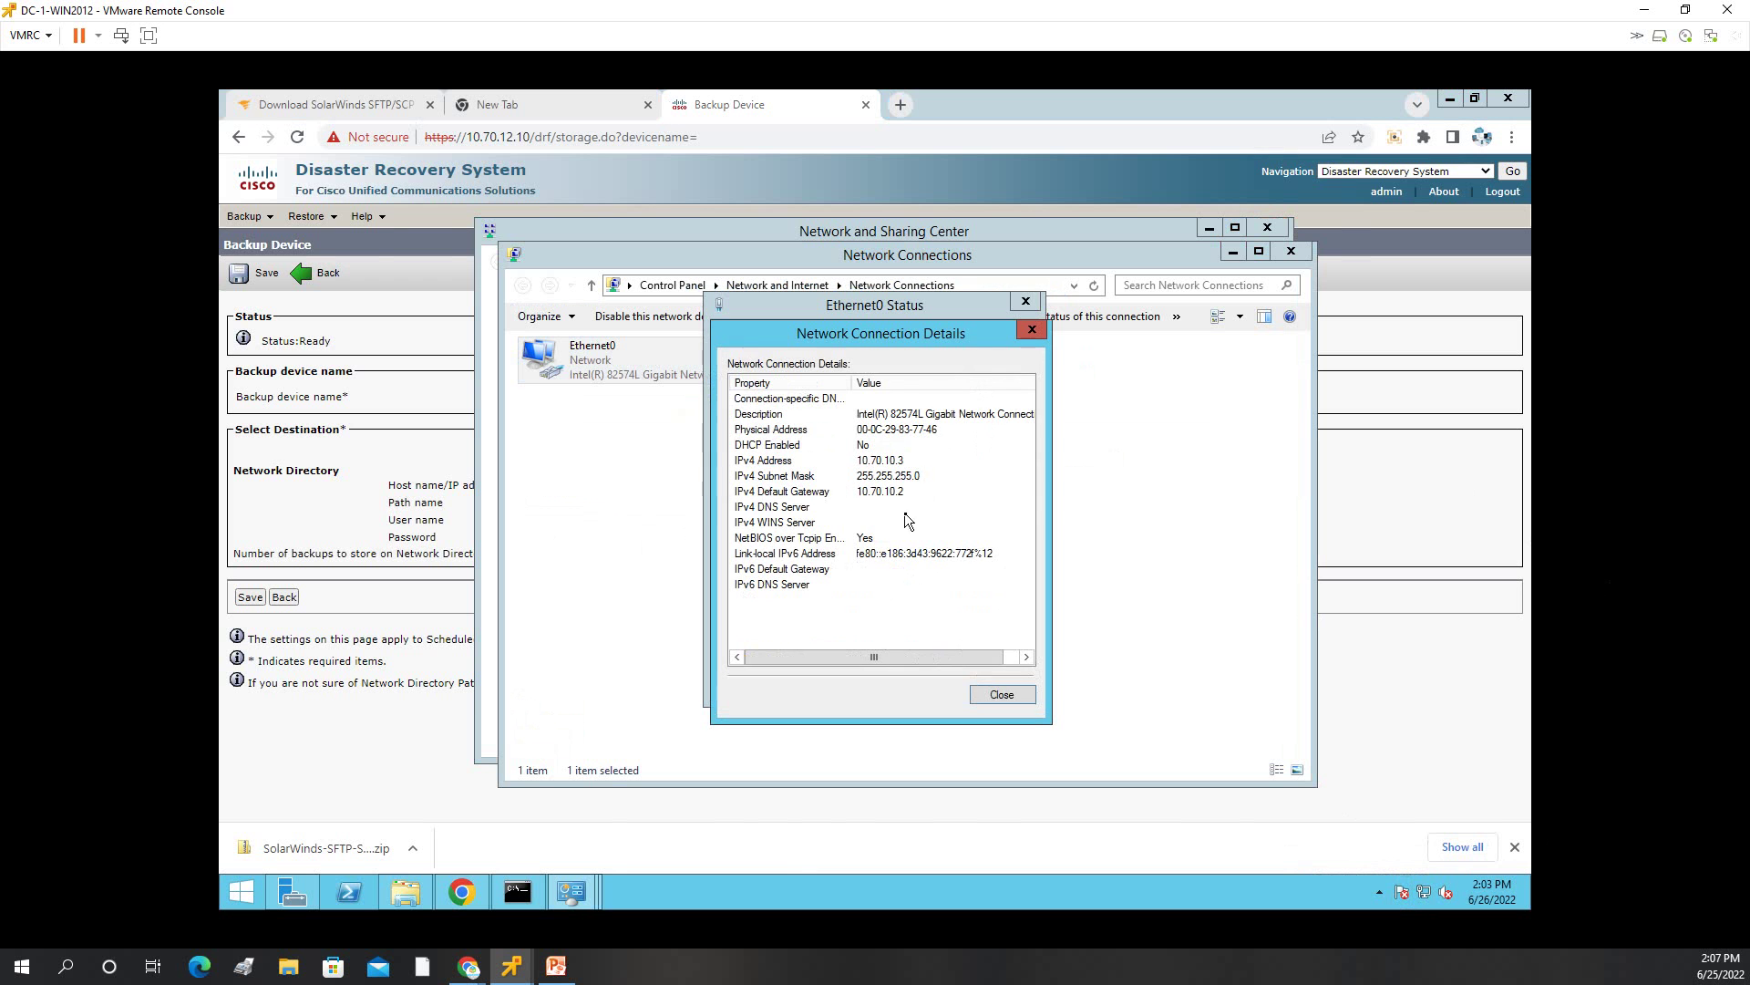
Close the details, Ethernet0 status, network connections and Network and Sharing Center windows.
left_click(1032, 329)
left_click(1025, 301)
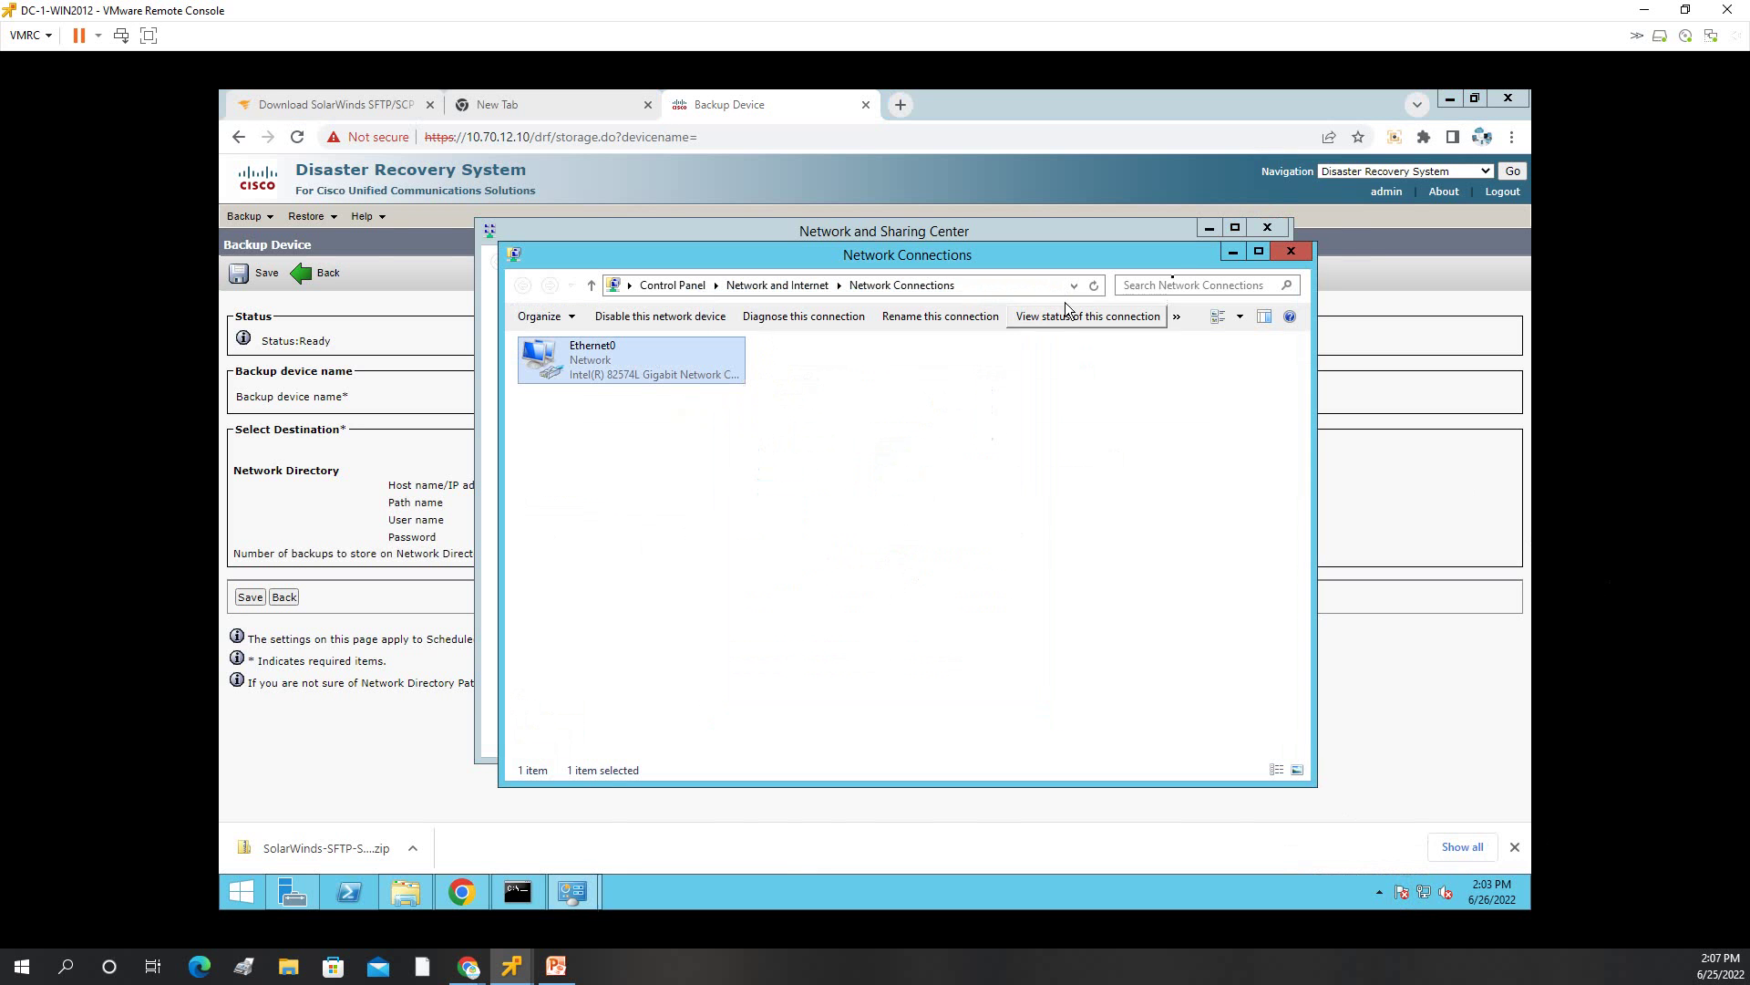
left_click(1291, 251)
left_click(1268, 228)
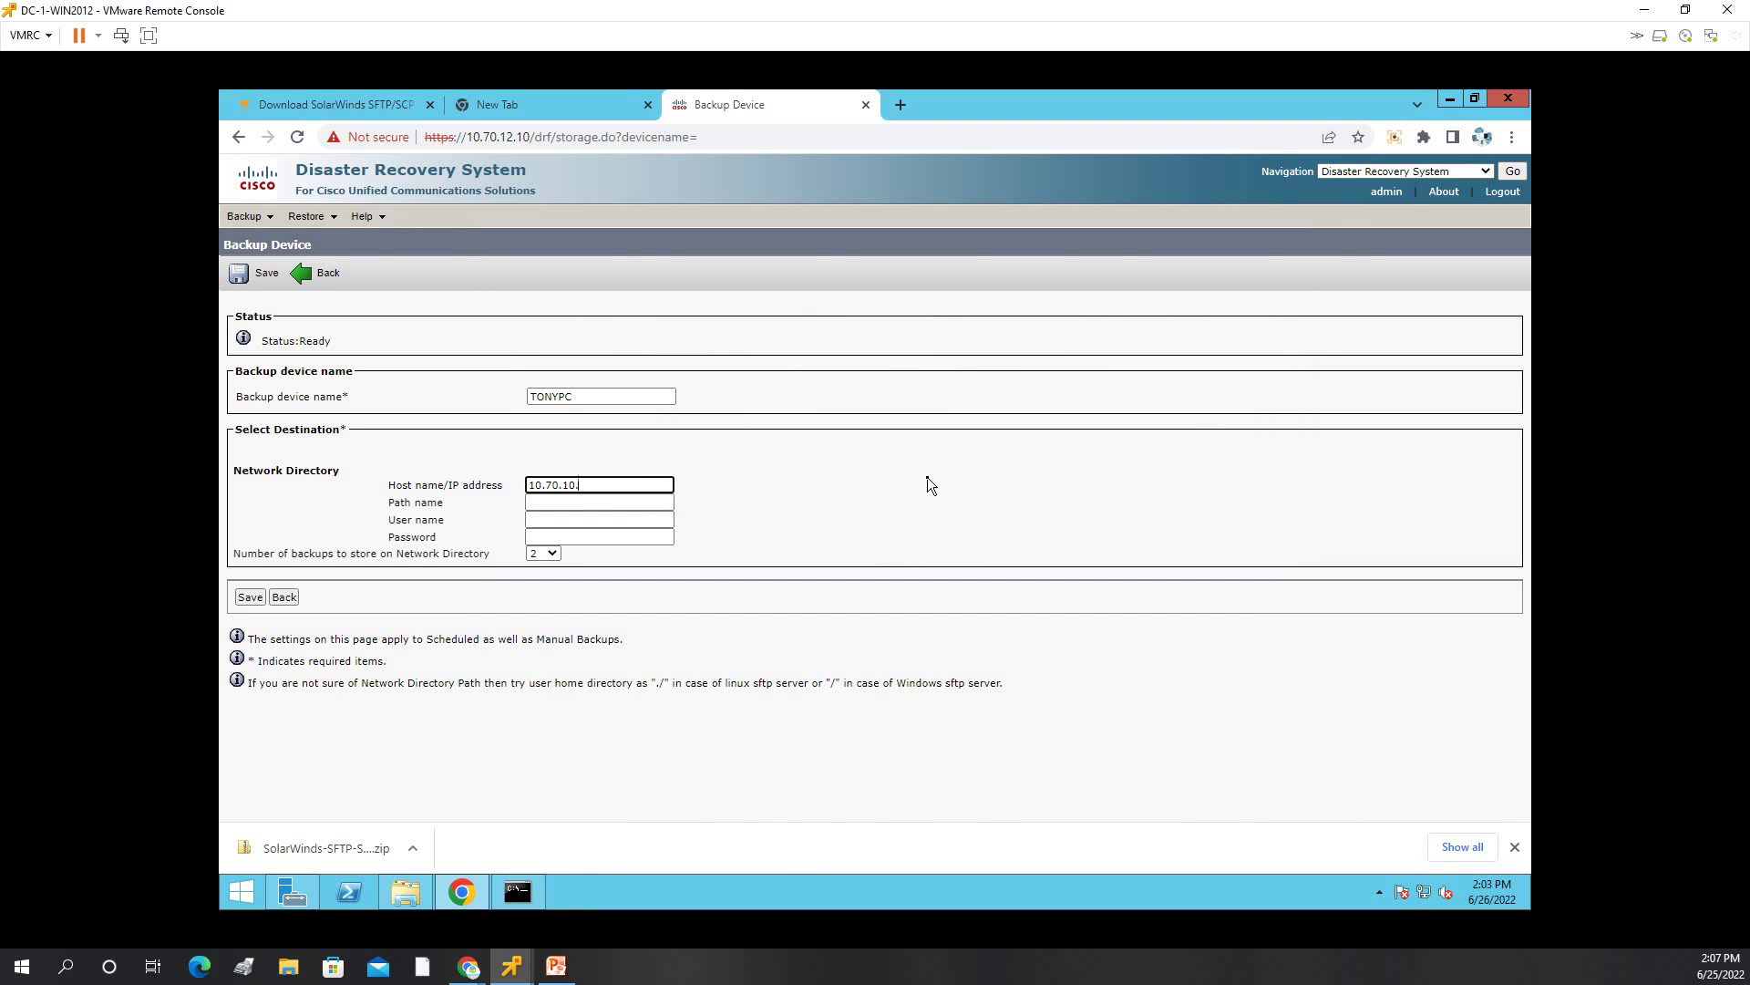
Save TONYPC with path /, the SFTP user name and password, and 1 stored backup, then view the device list.
key("Tab")
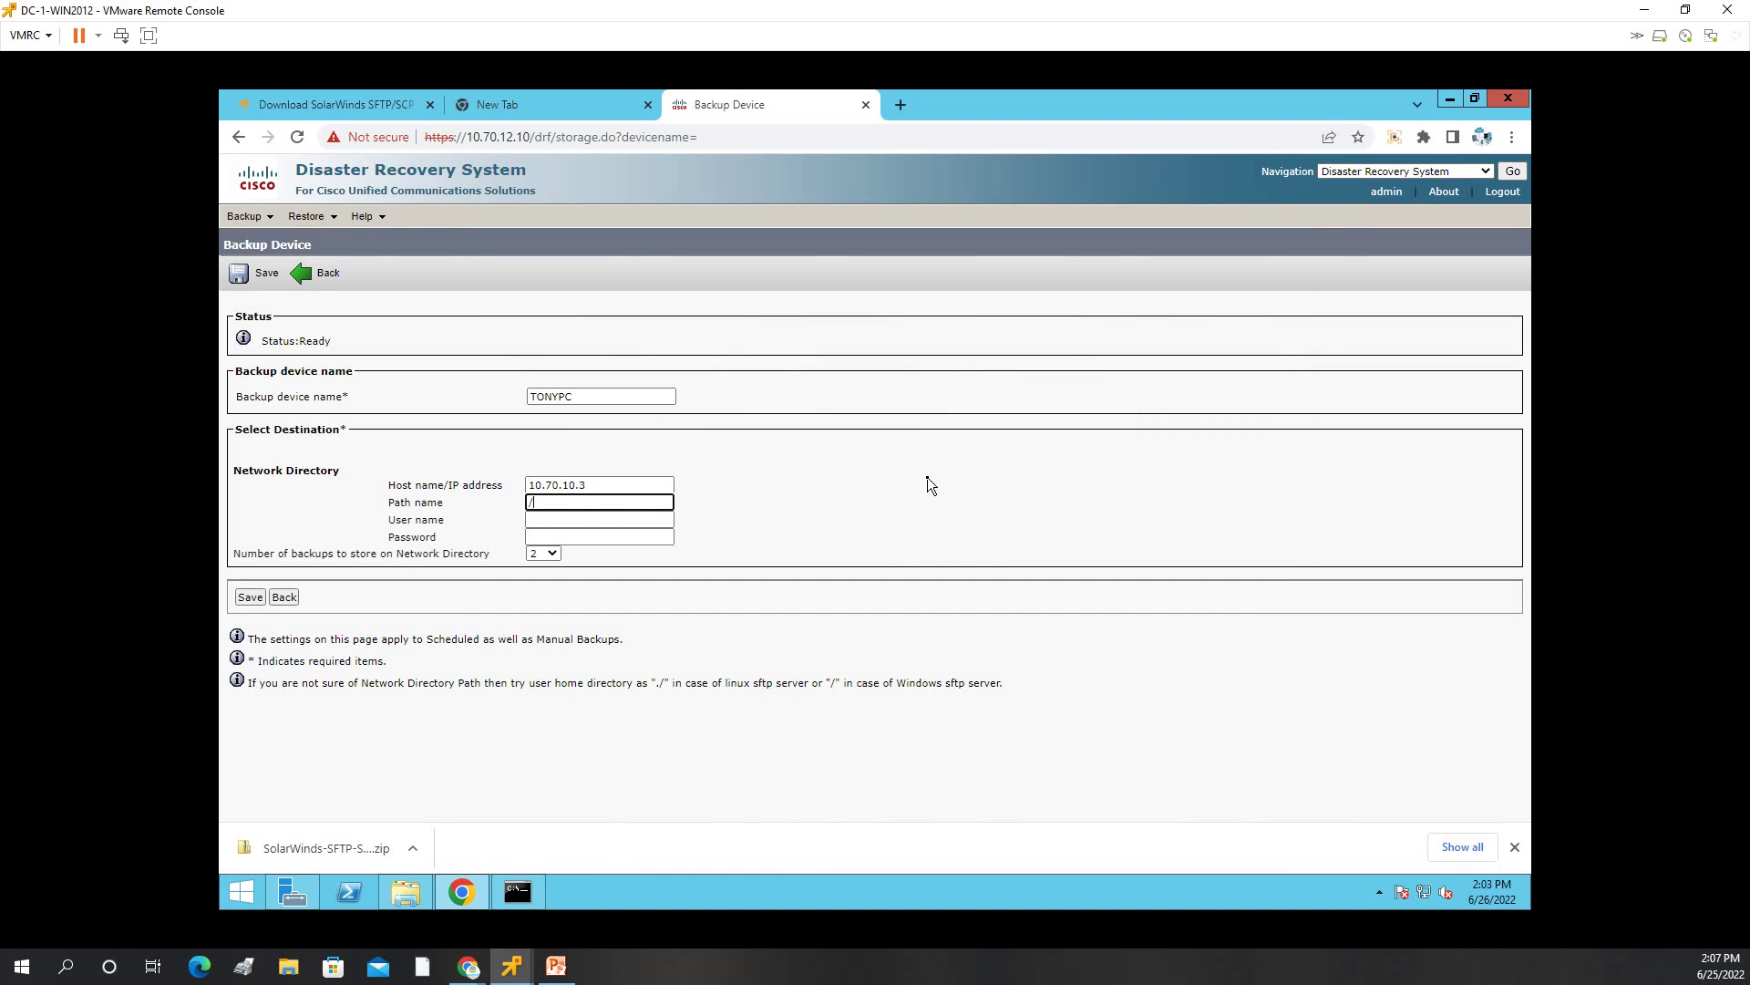
key("Tab")
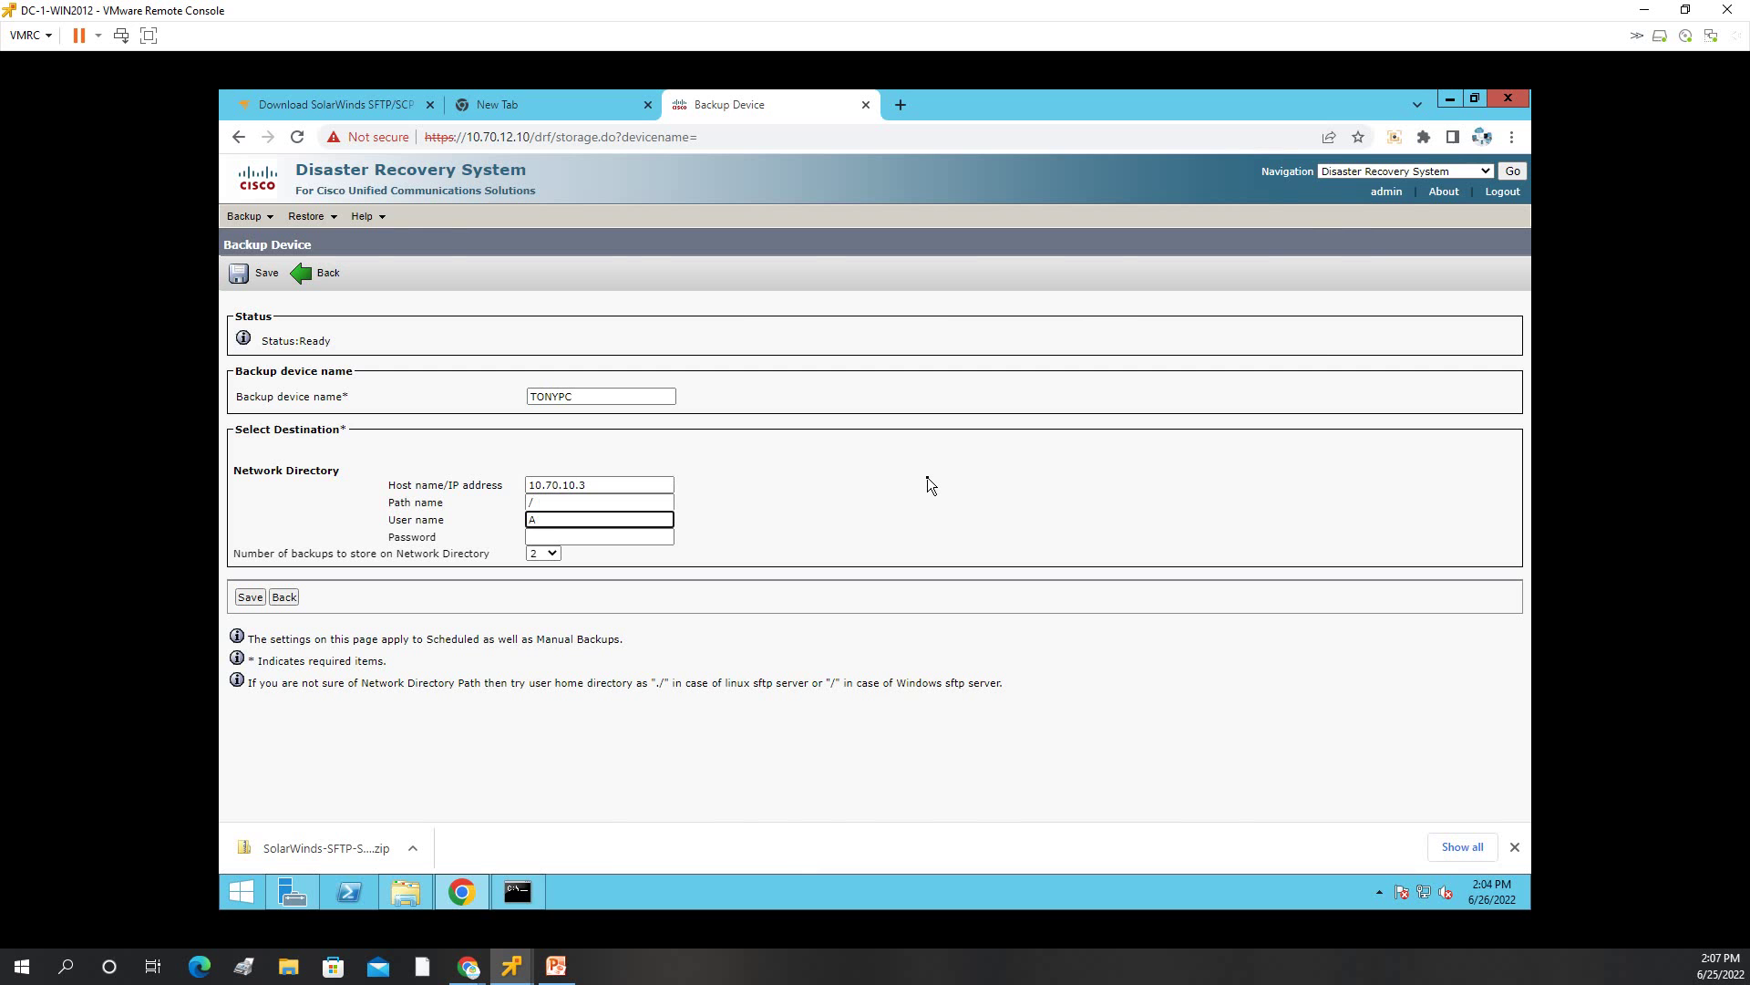
type("admin")
key("Tab")
type("a")
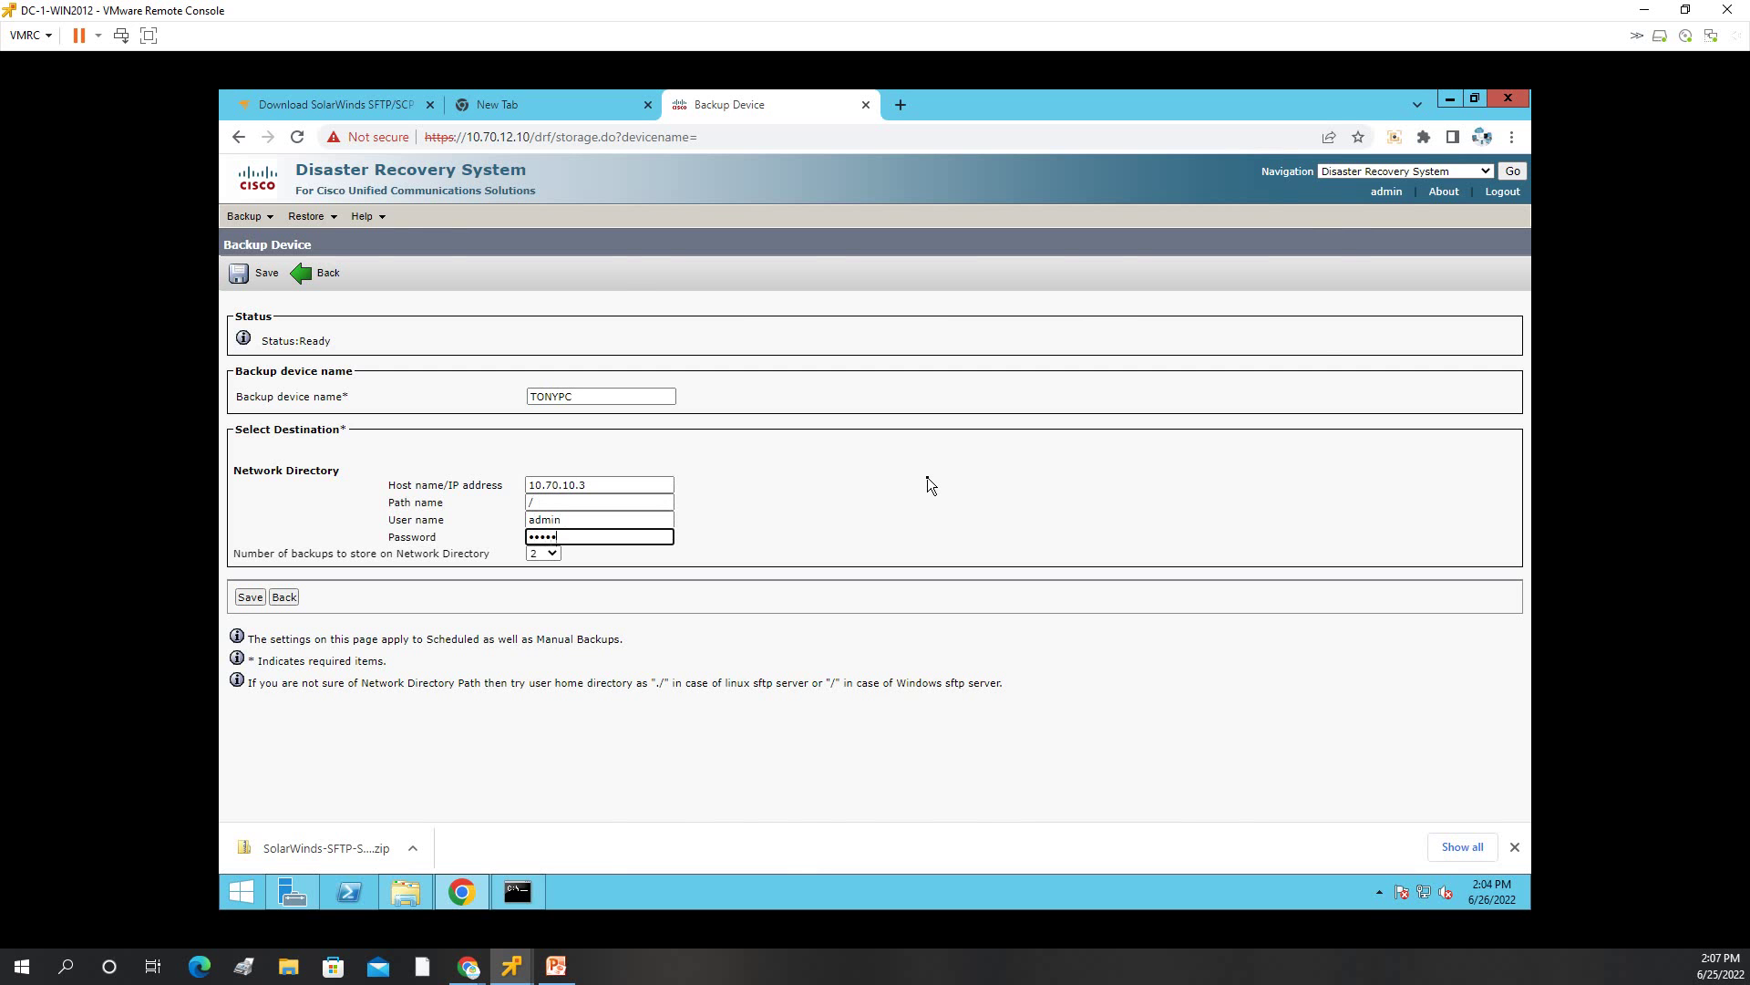
left_click(544, 553)
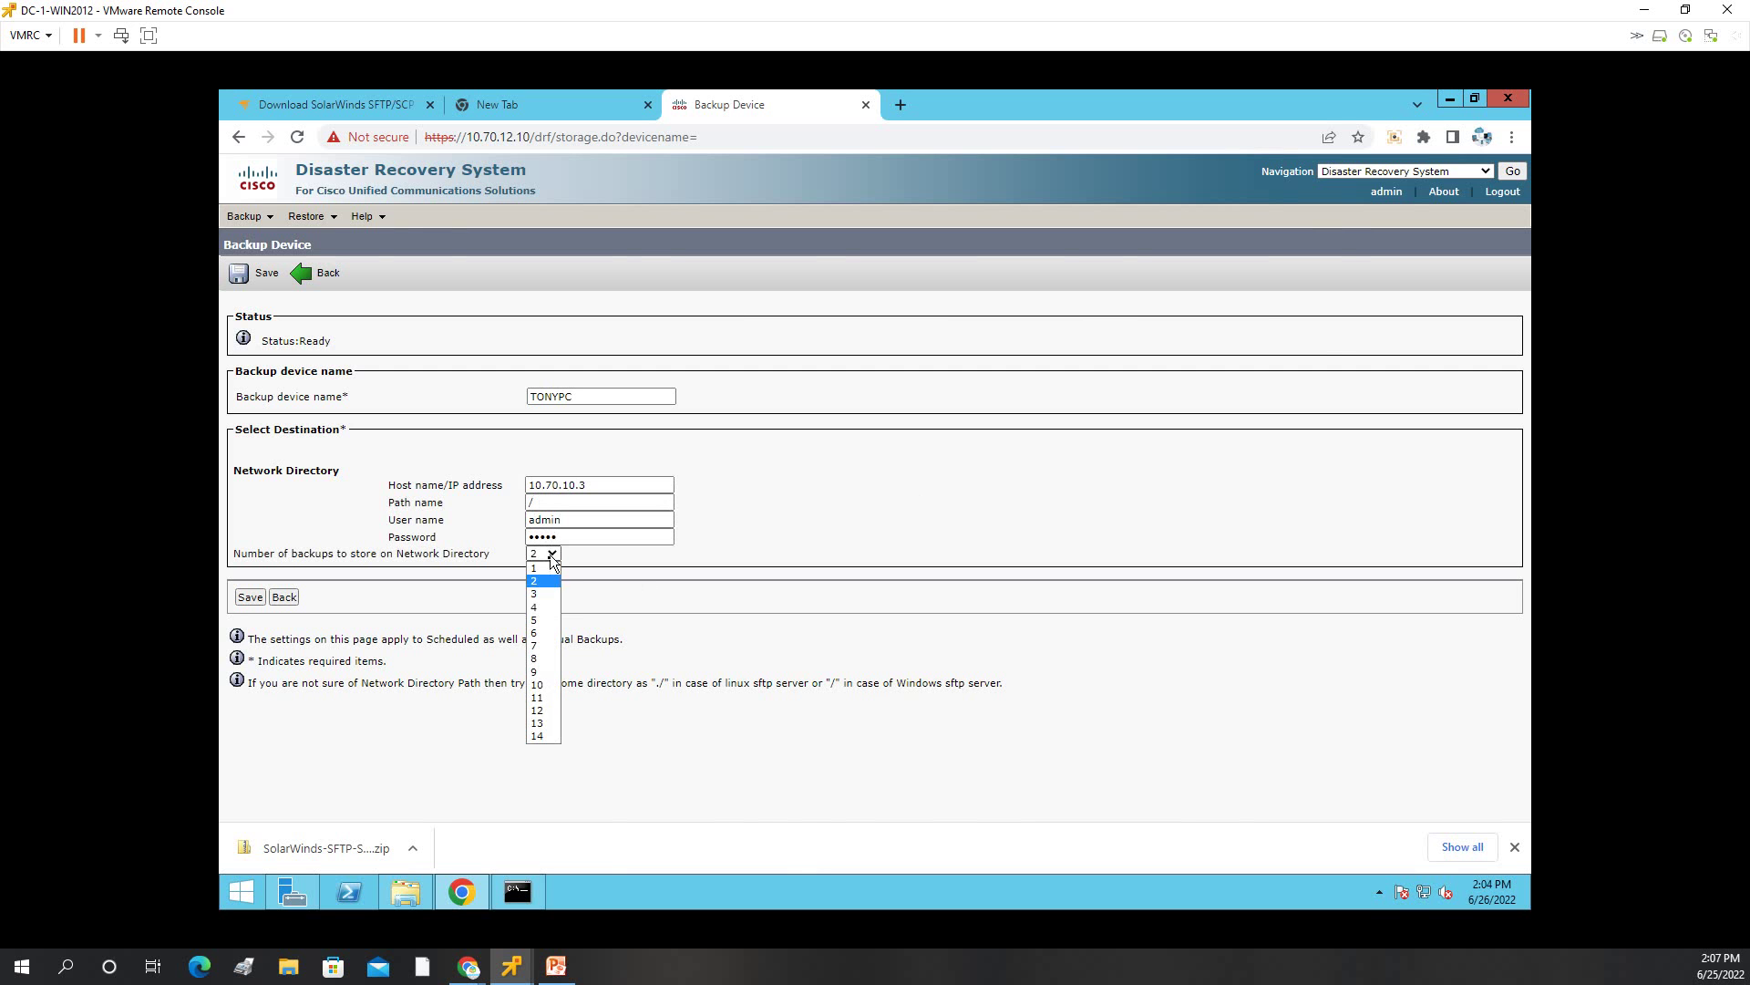
left_click(542, 568)
left_click(251, 598)
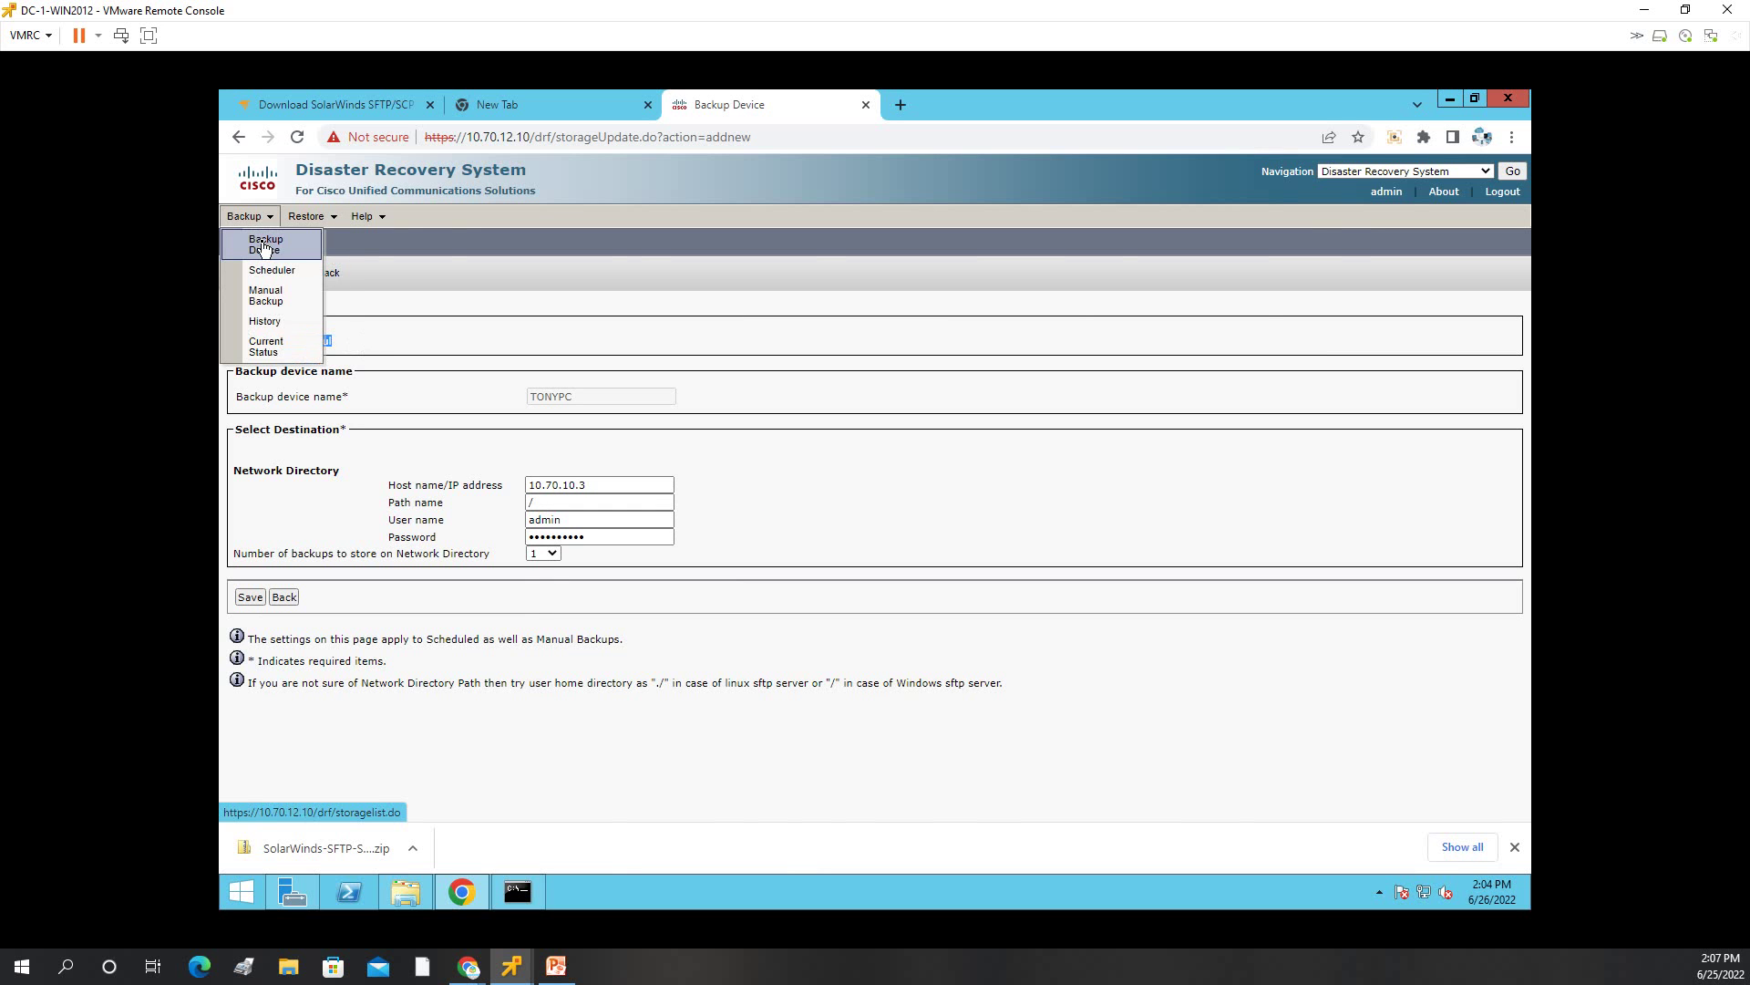
left_click(261, 241)
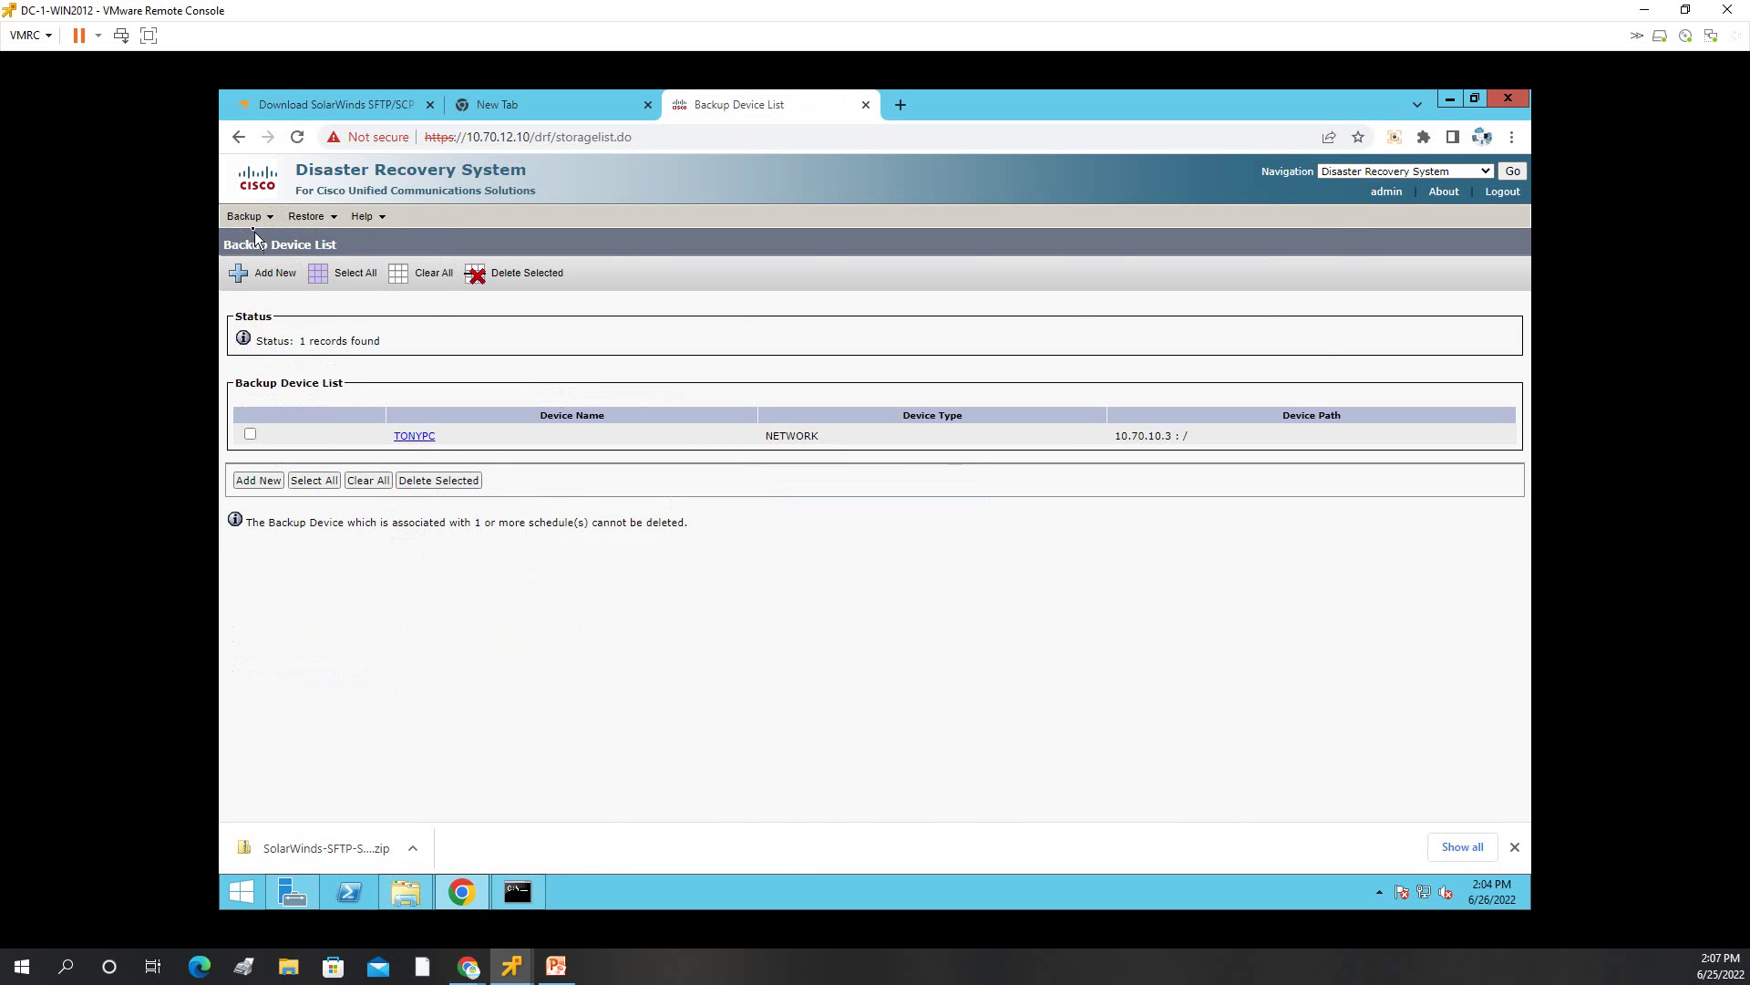
On the Manual Backup page, select the UCM feature and TONYPC as the device.
mouse_move(248, 219)
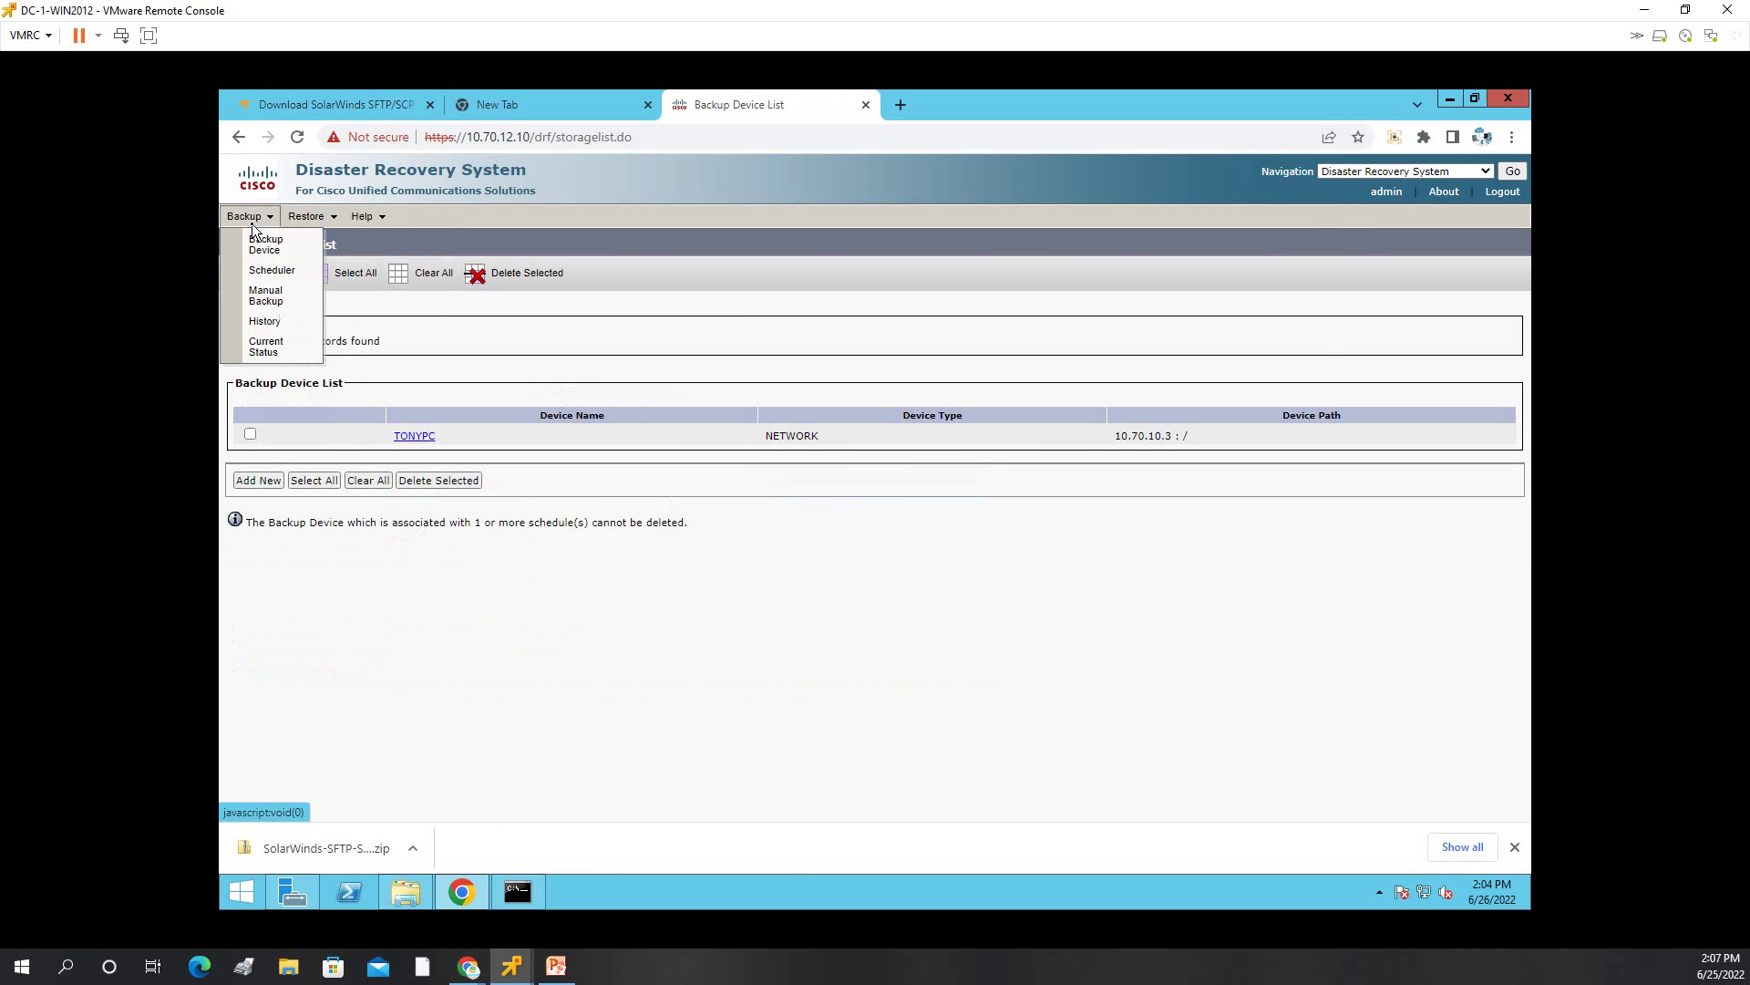
left_click(286, 303)
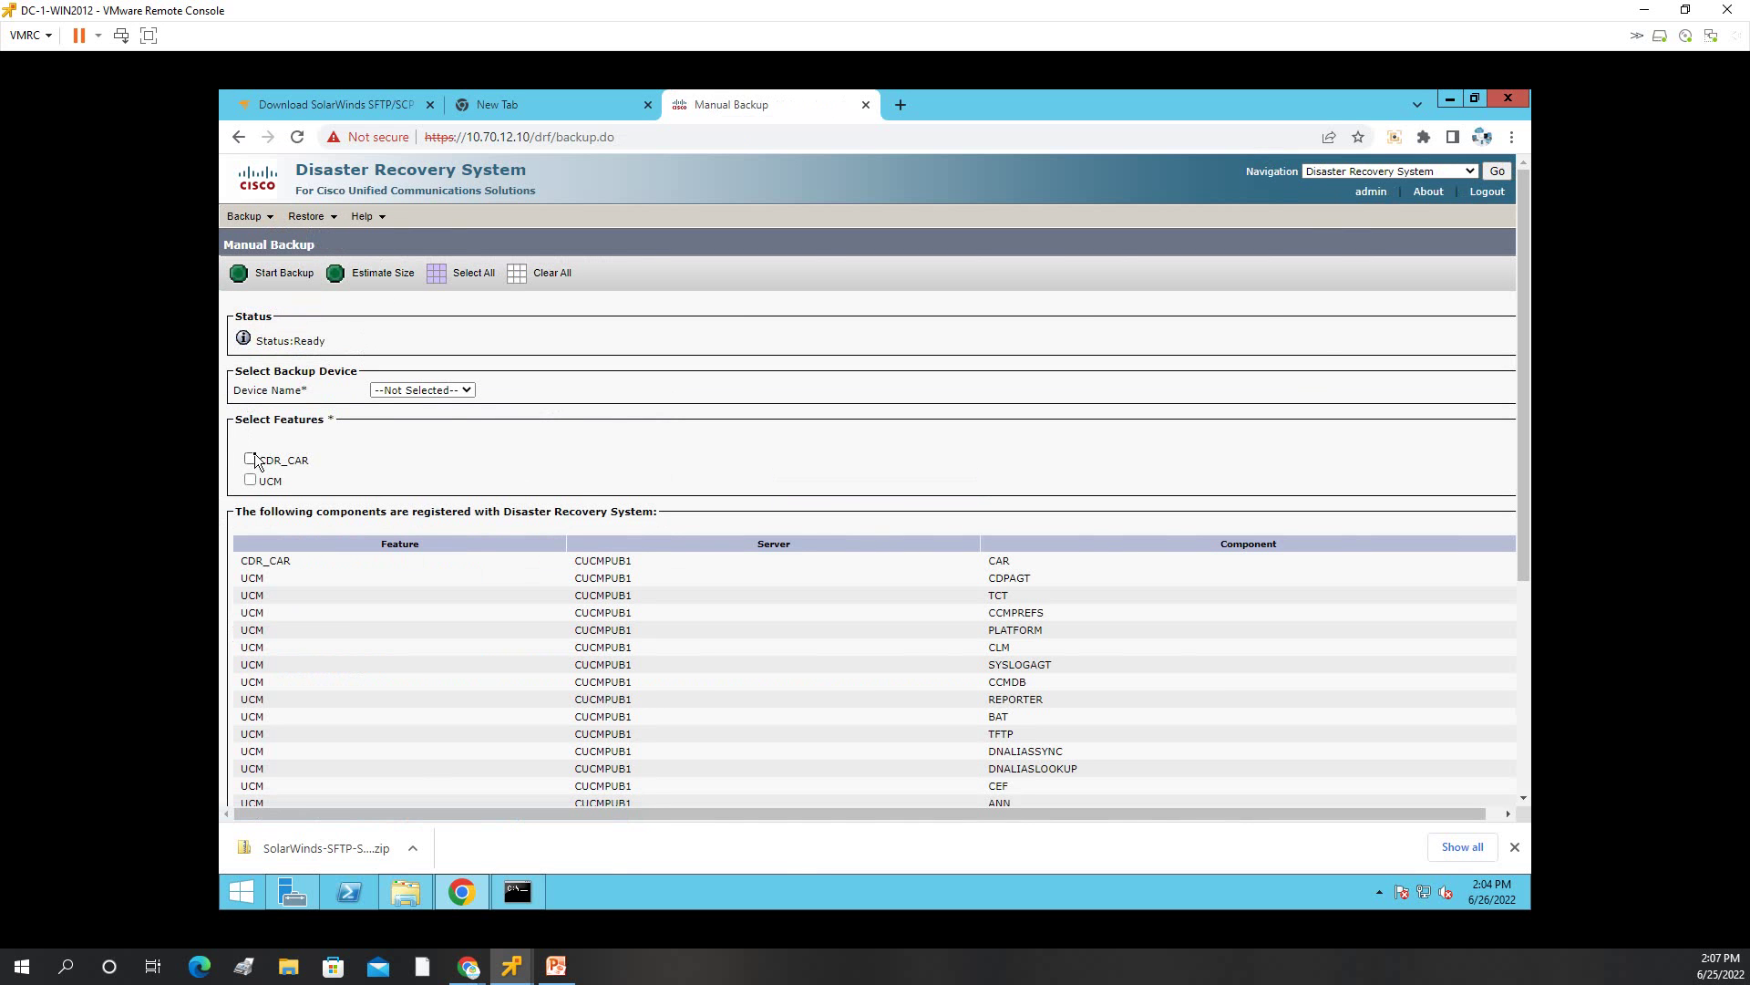
left_click(249, 480)
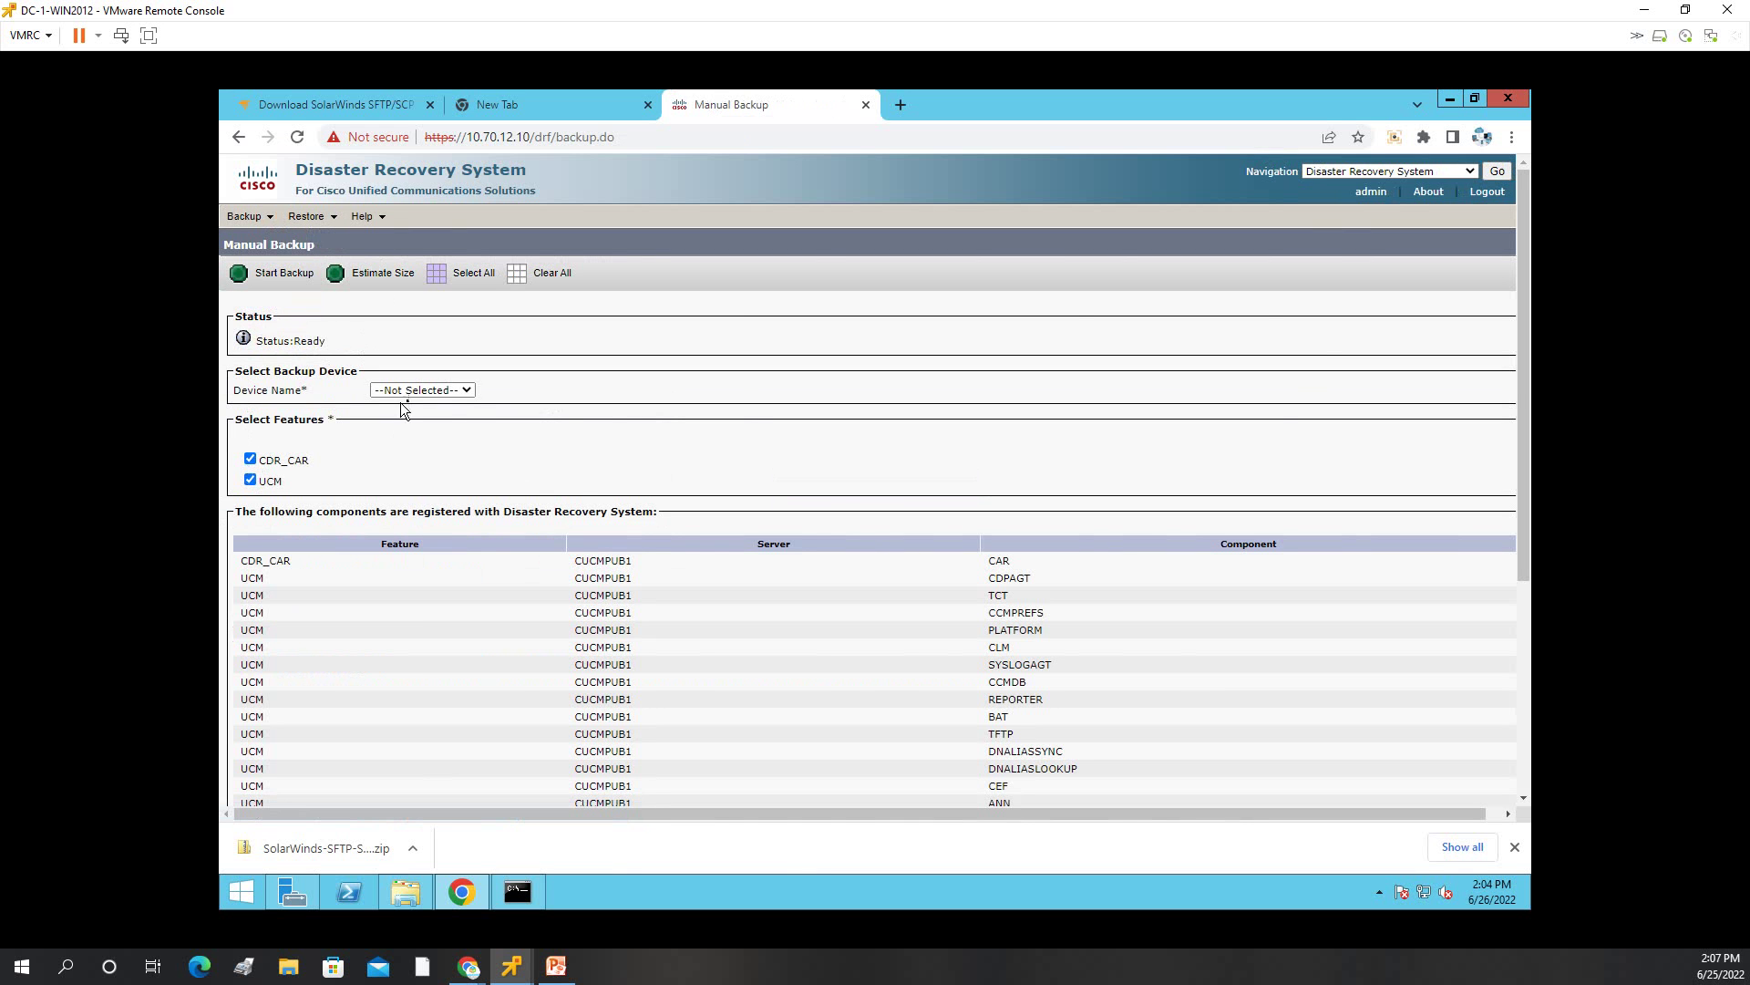
left_click(460, 392)
left_click(422, 417)
scroll(574, 433, "down", 4)
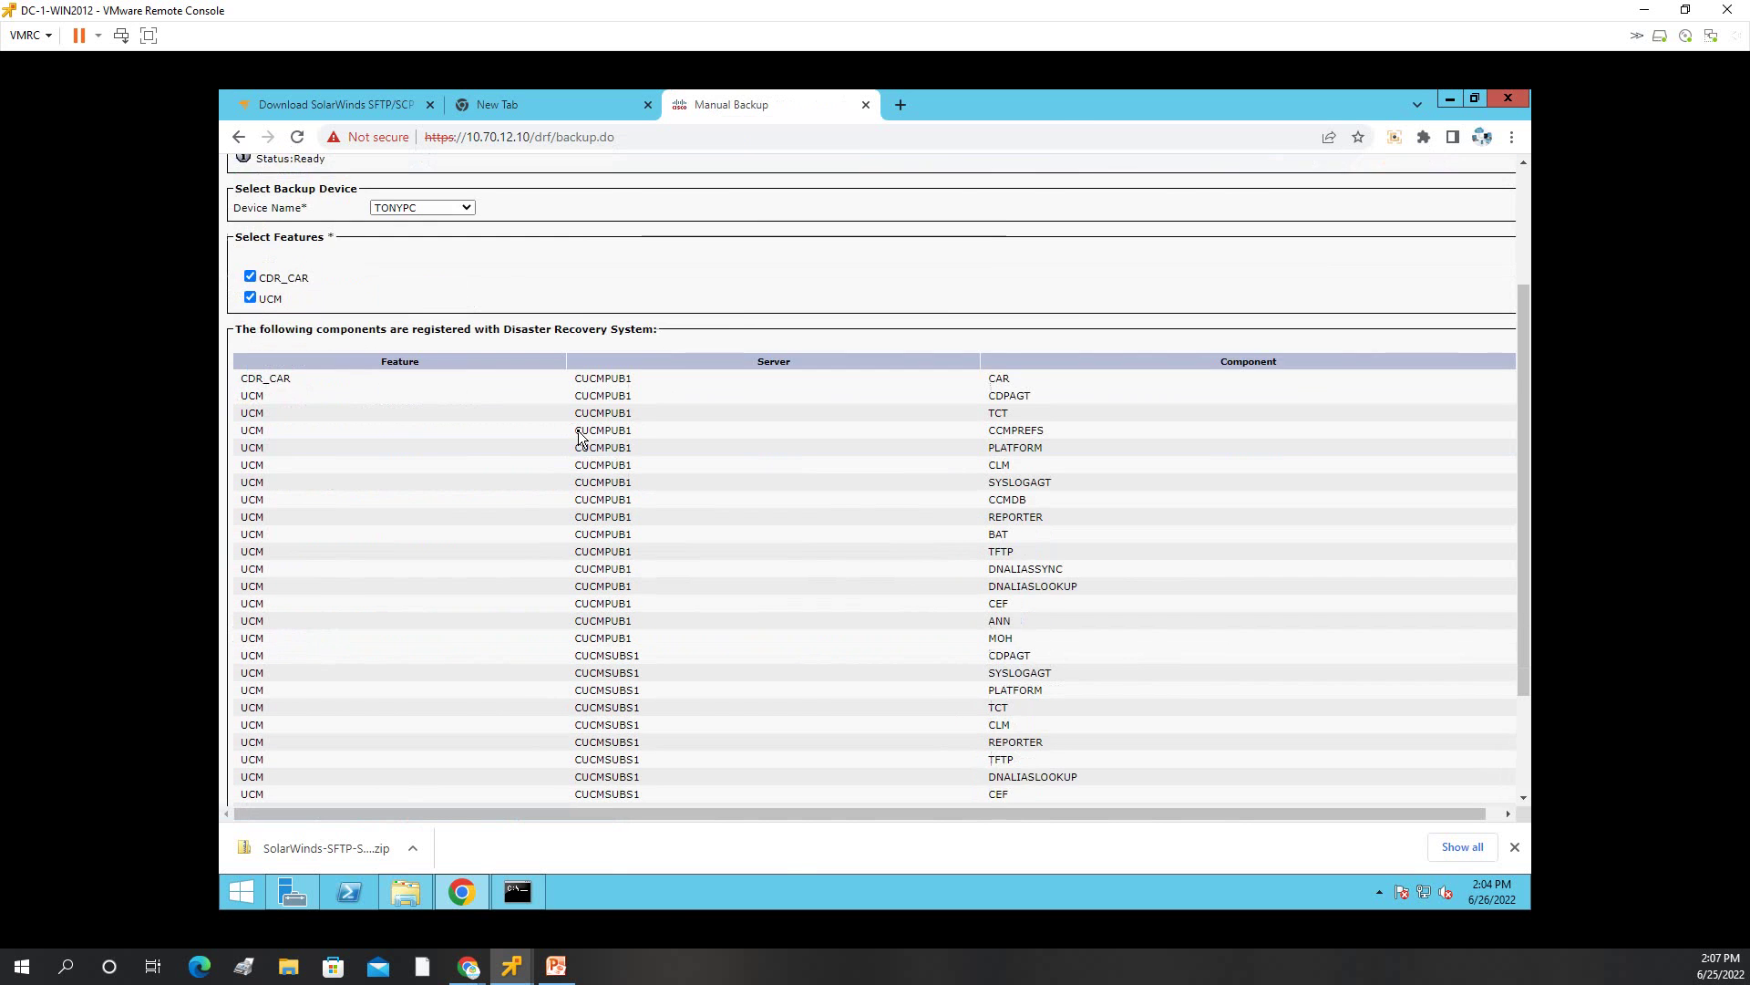
scroll(580, 433, "up", 4)
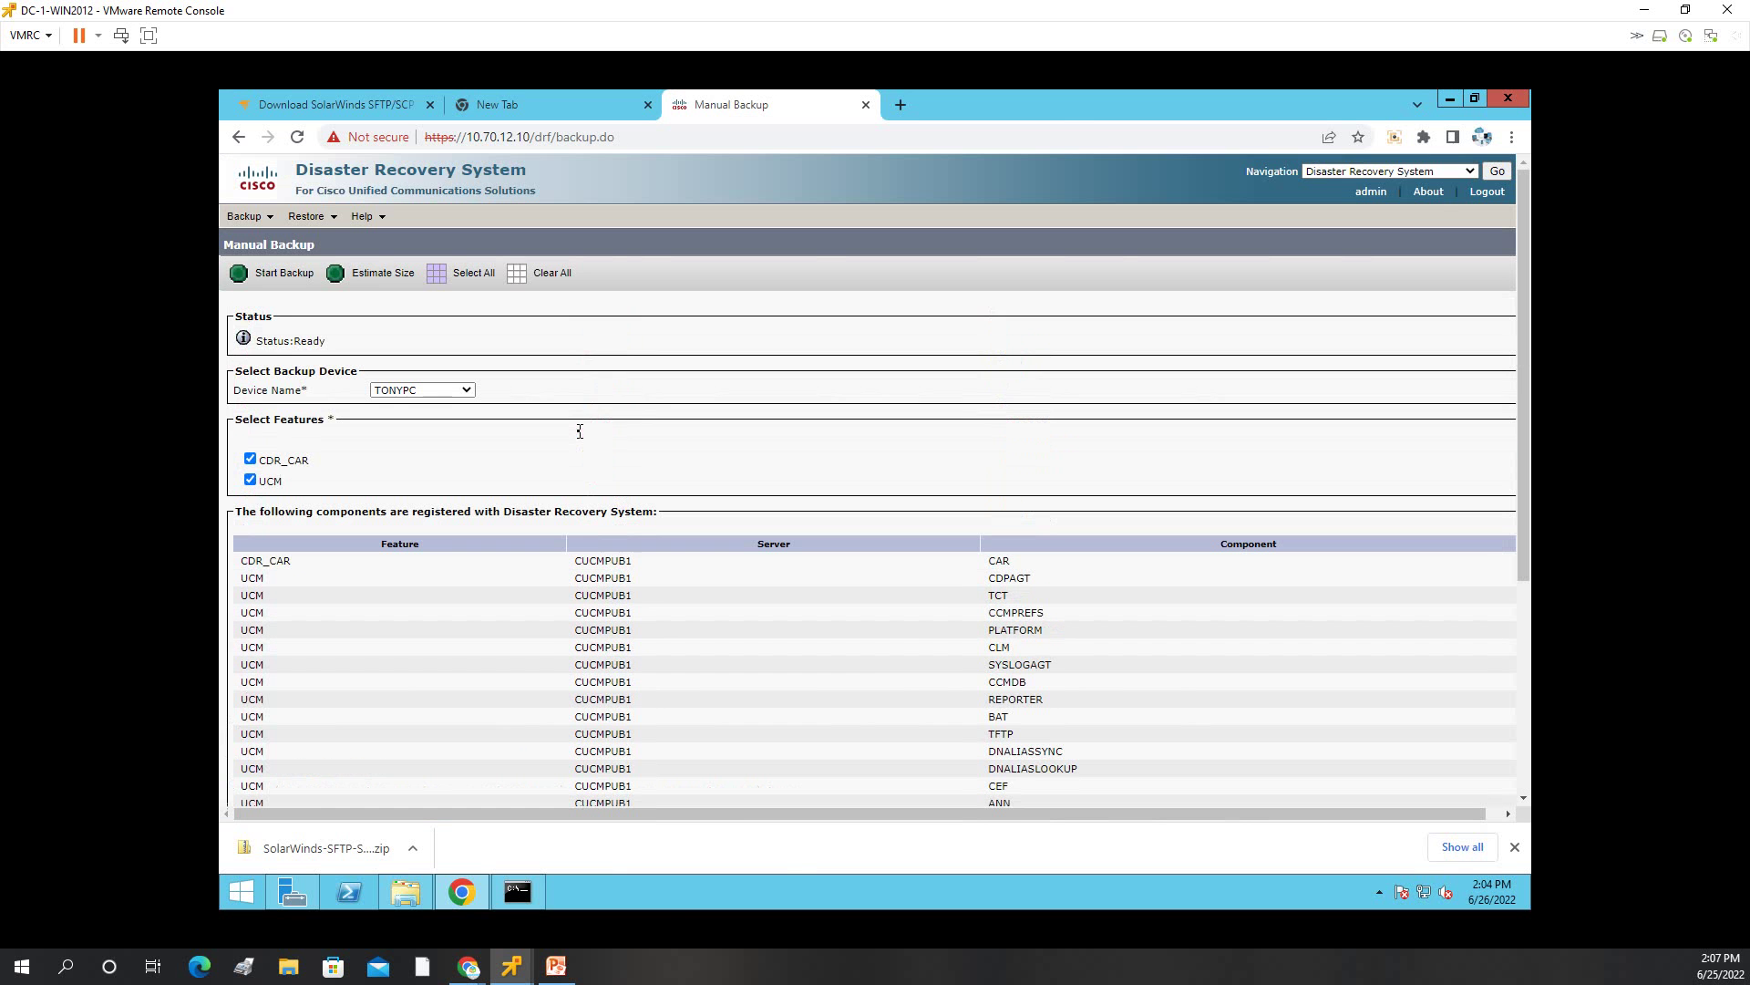
Start the backup and accept the encryption notice so it runs at 0%.
left_click(271, 281)
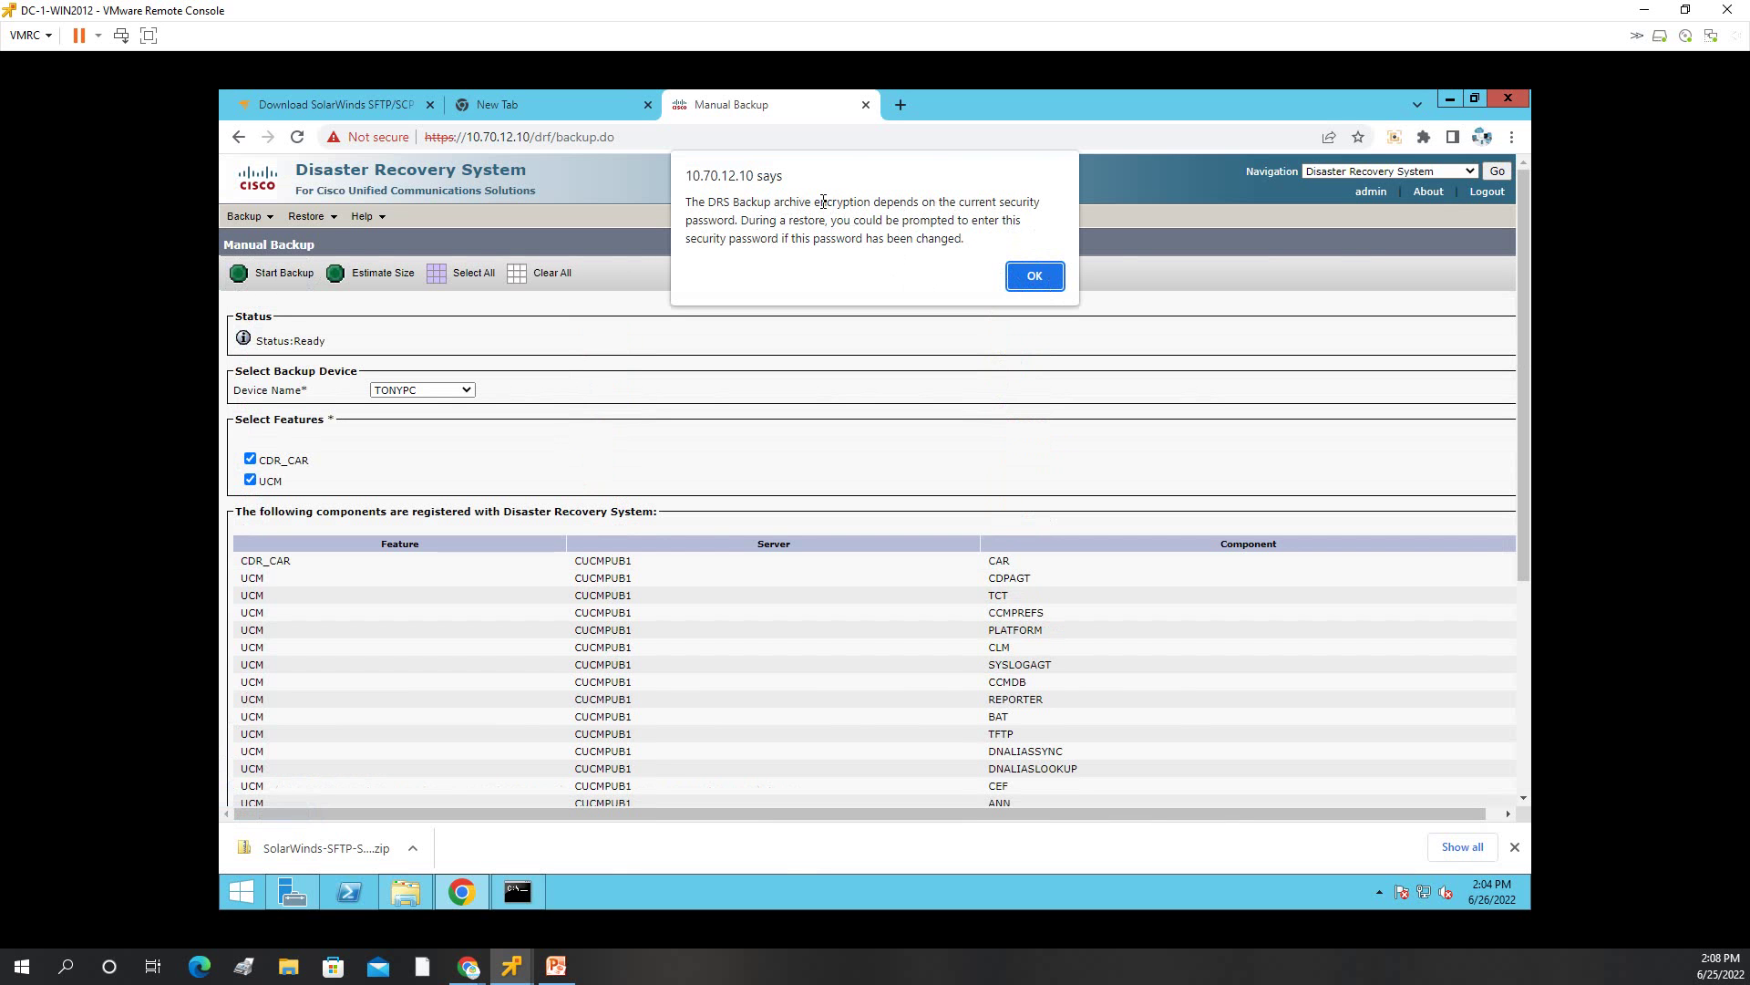
left_click(1036, 276)
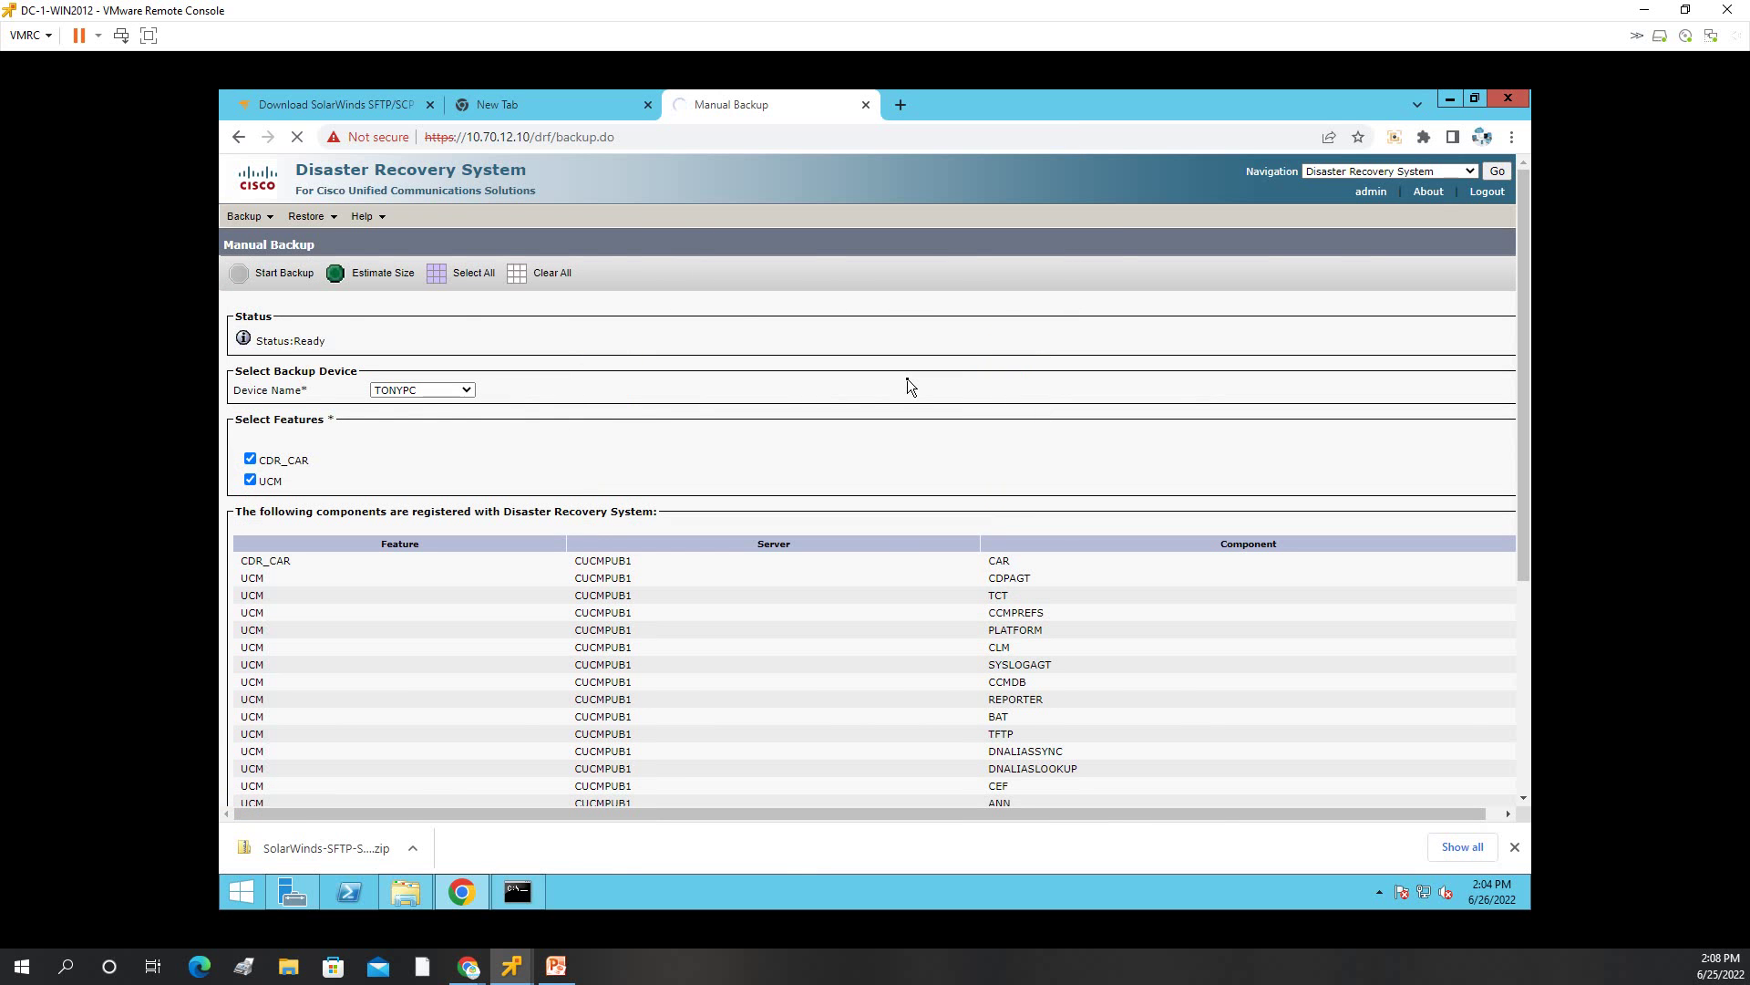
scroll(907, 380, "down", 3)
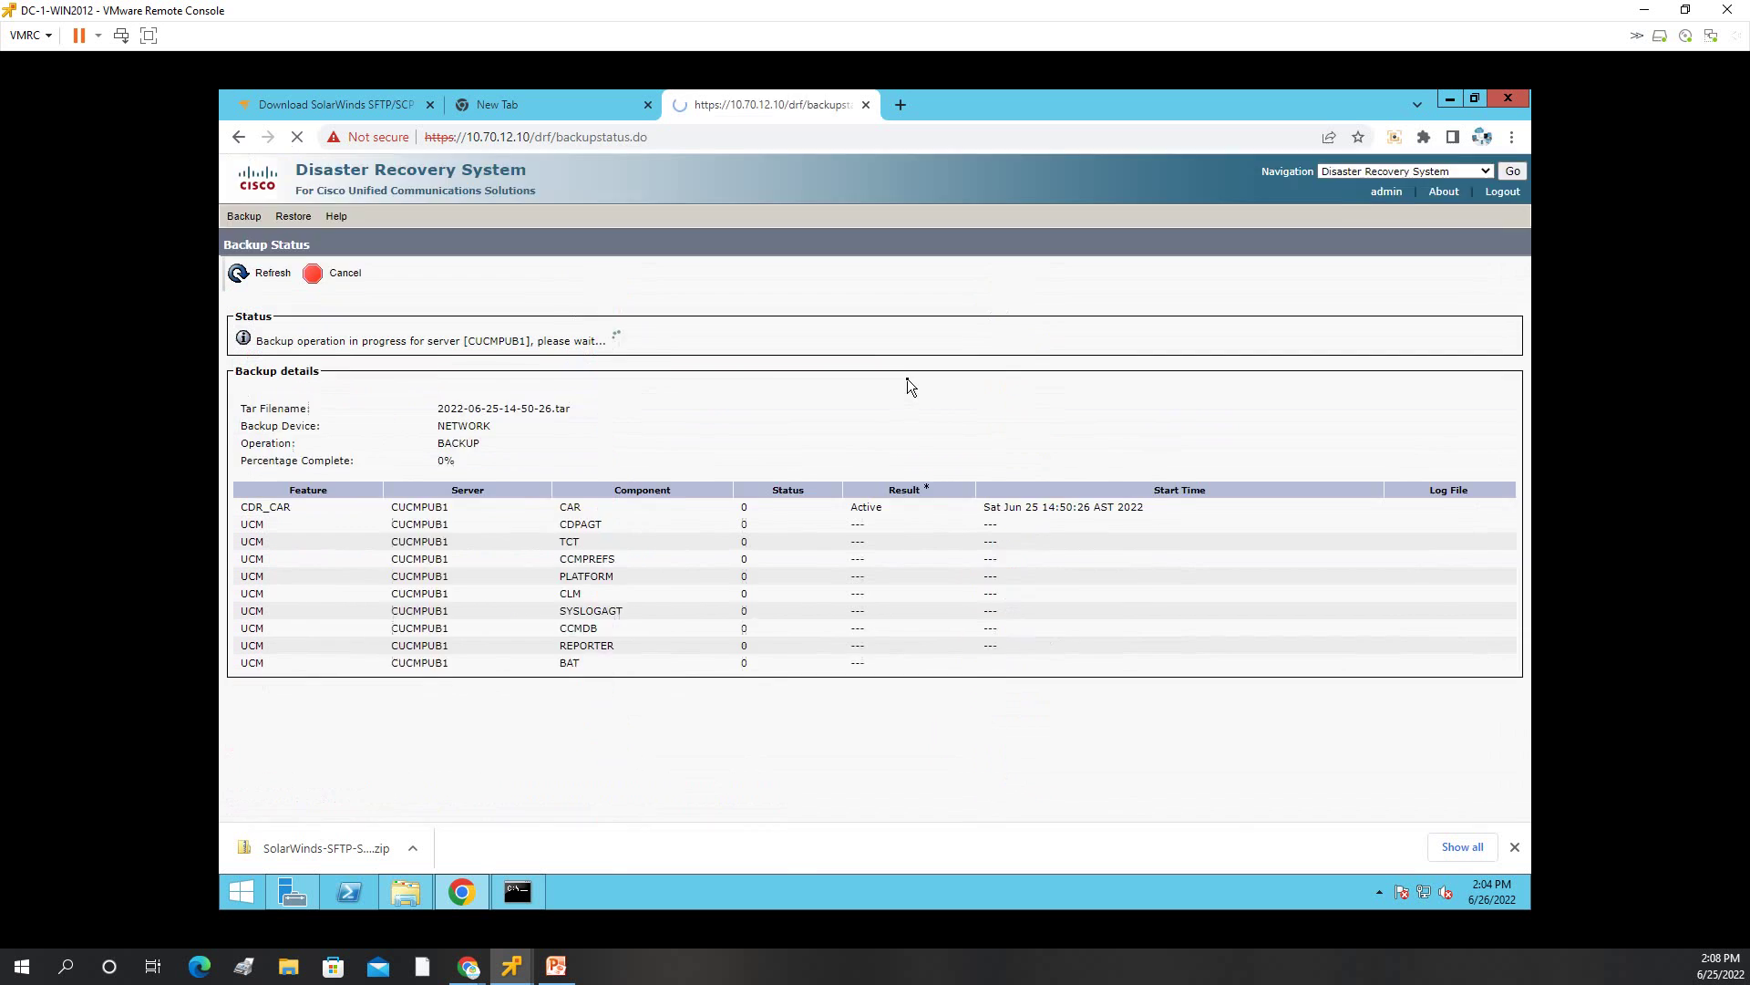
scroll(907, 379, "down", 1)
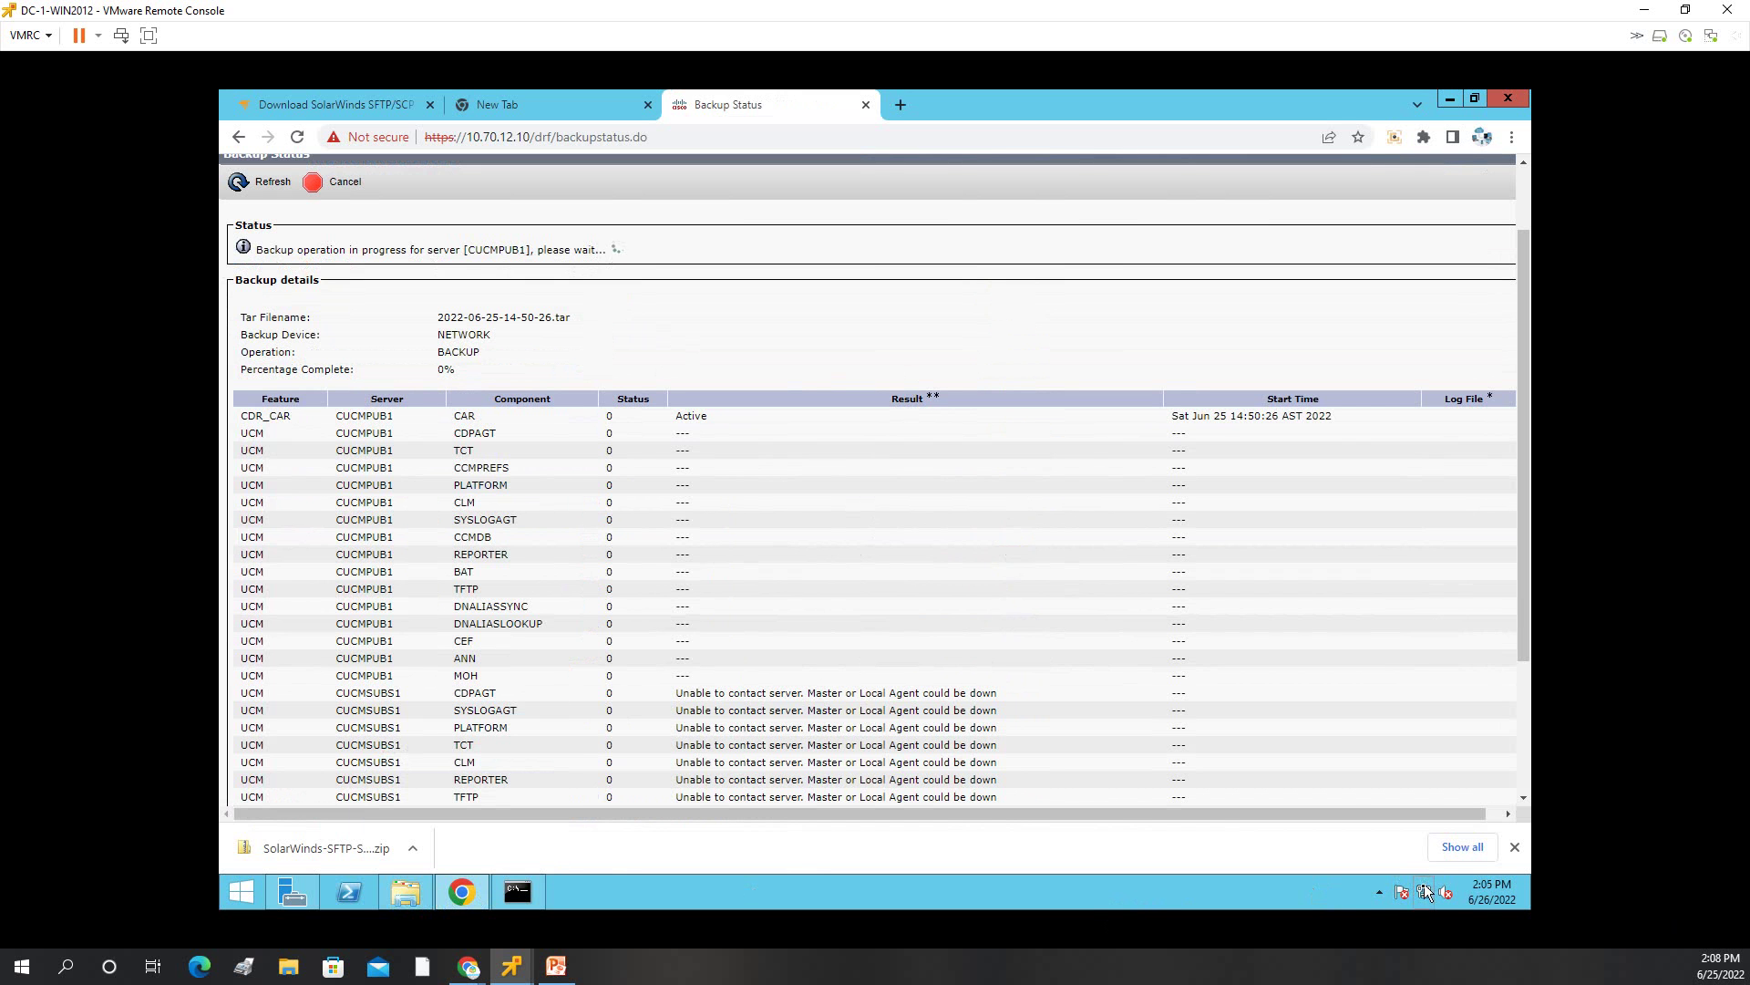
left_click(1380, 892)
Open SolarWinds SFTP/SCP Server settings and review the General, TCP/IP, Users and Startup tabs.
right_click(1399, 802)
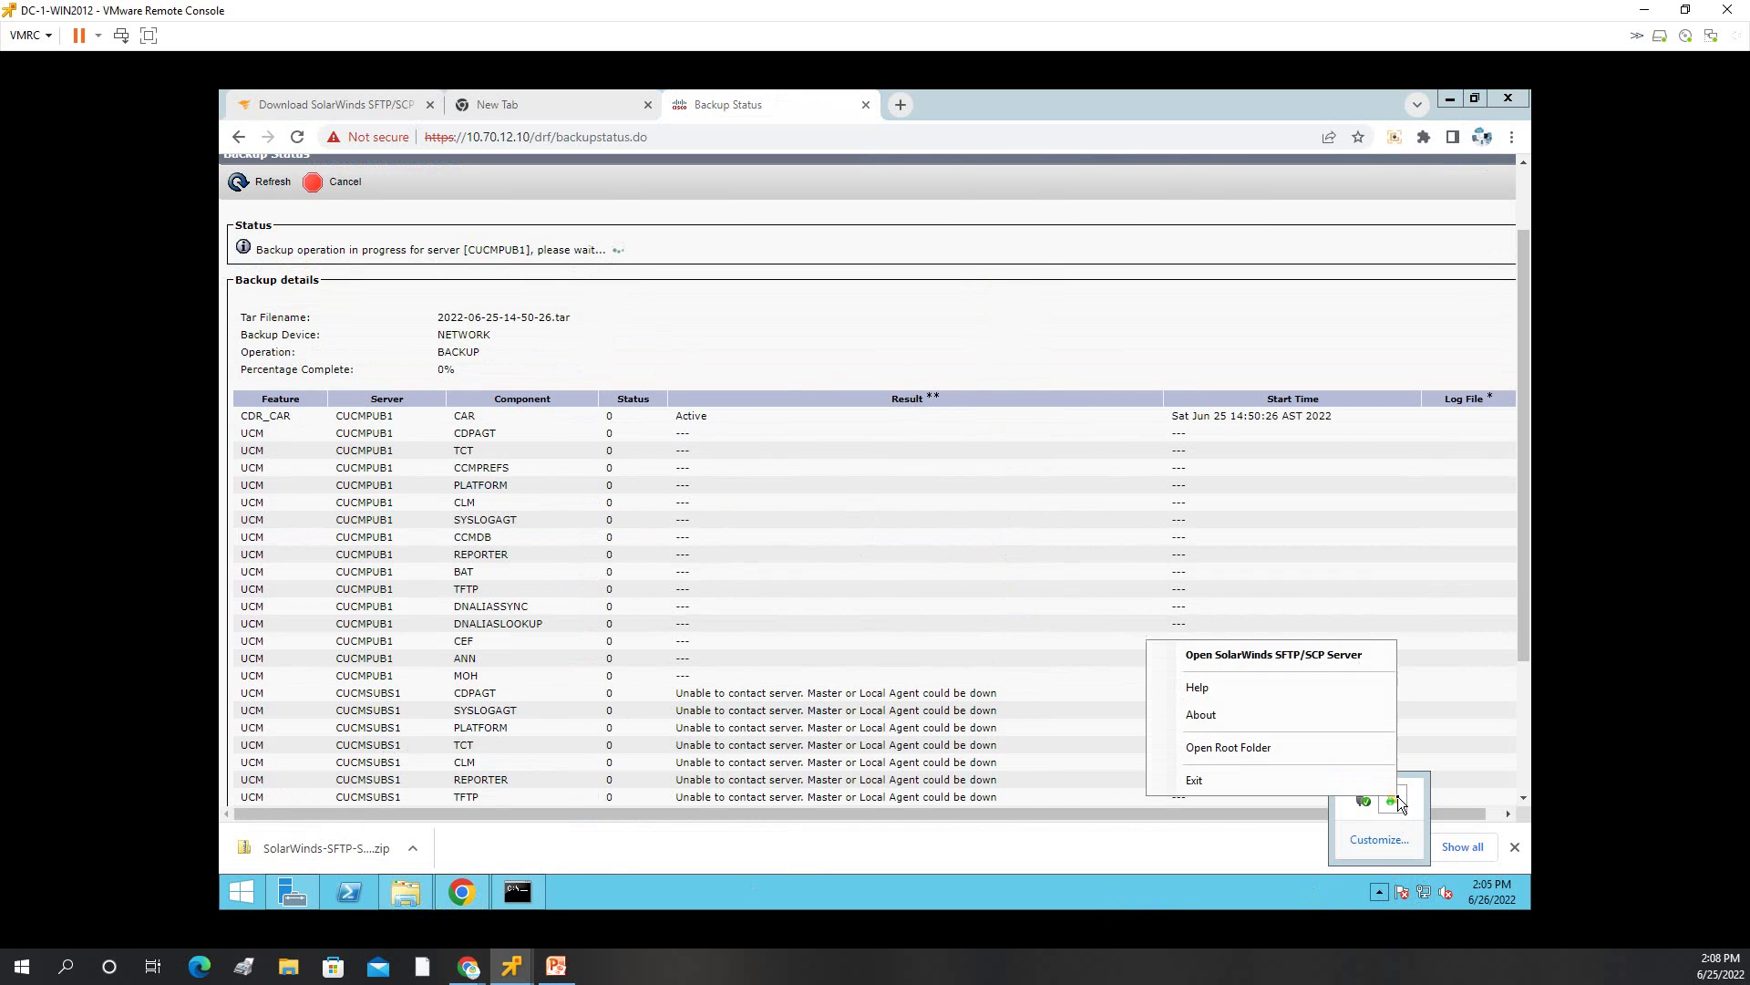
left_click(1288, 657)
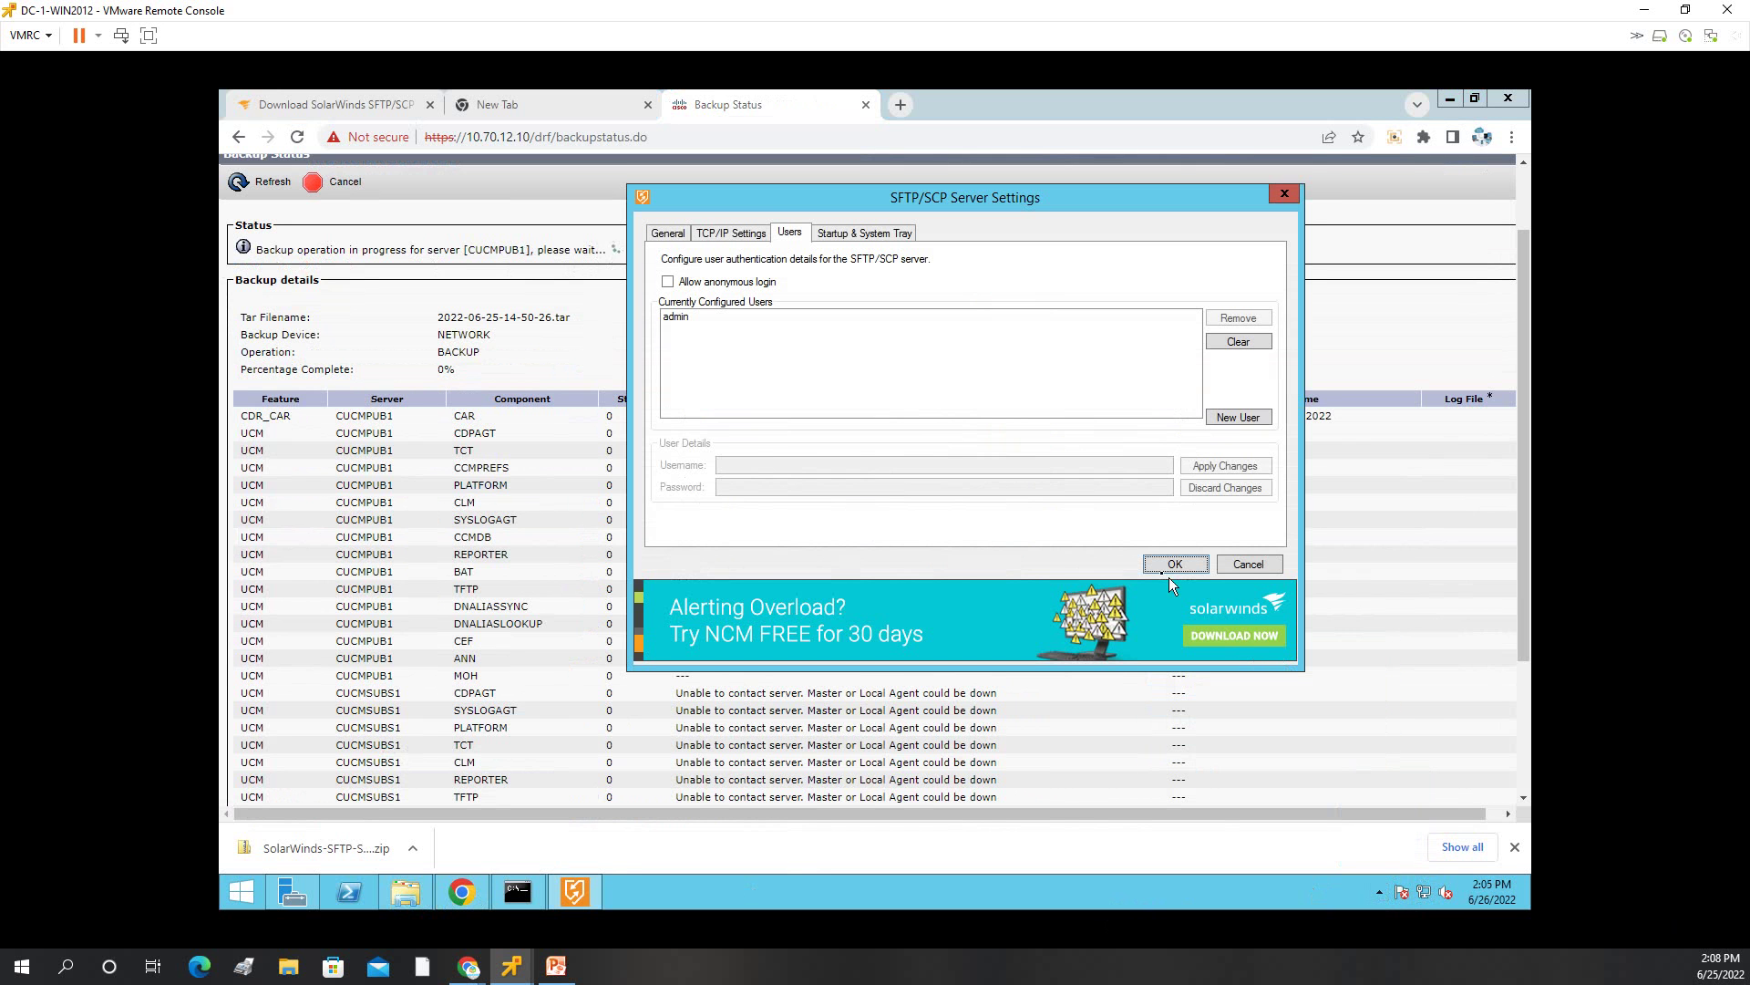
left_click(669, 233)
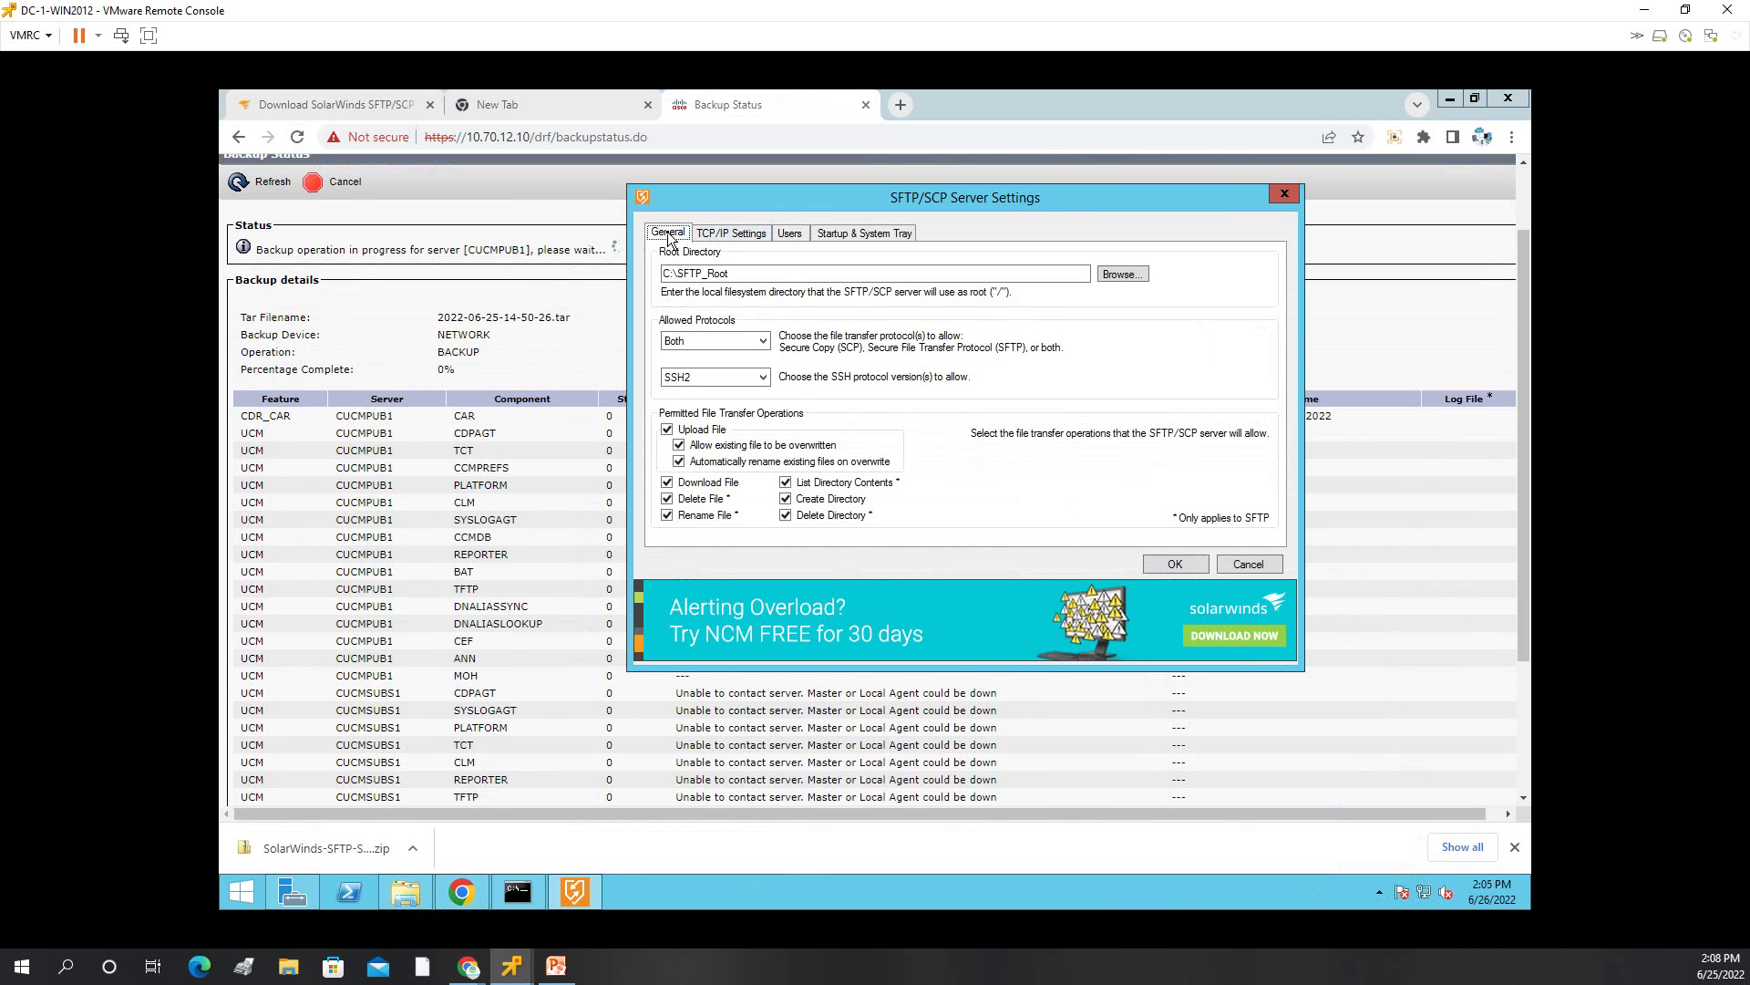
left_click(737, 233)
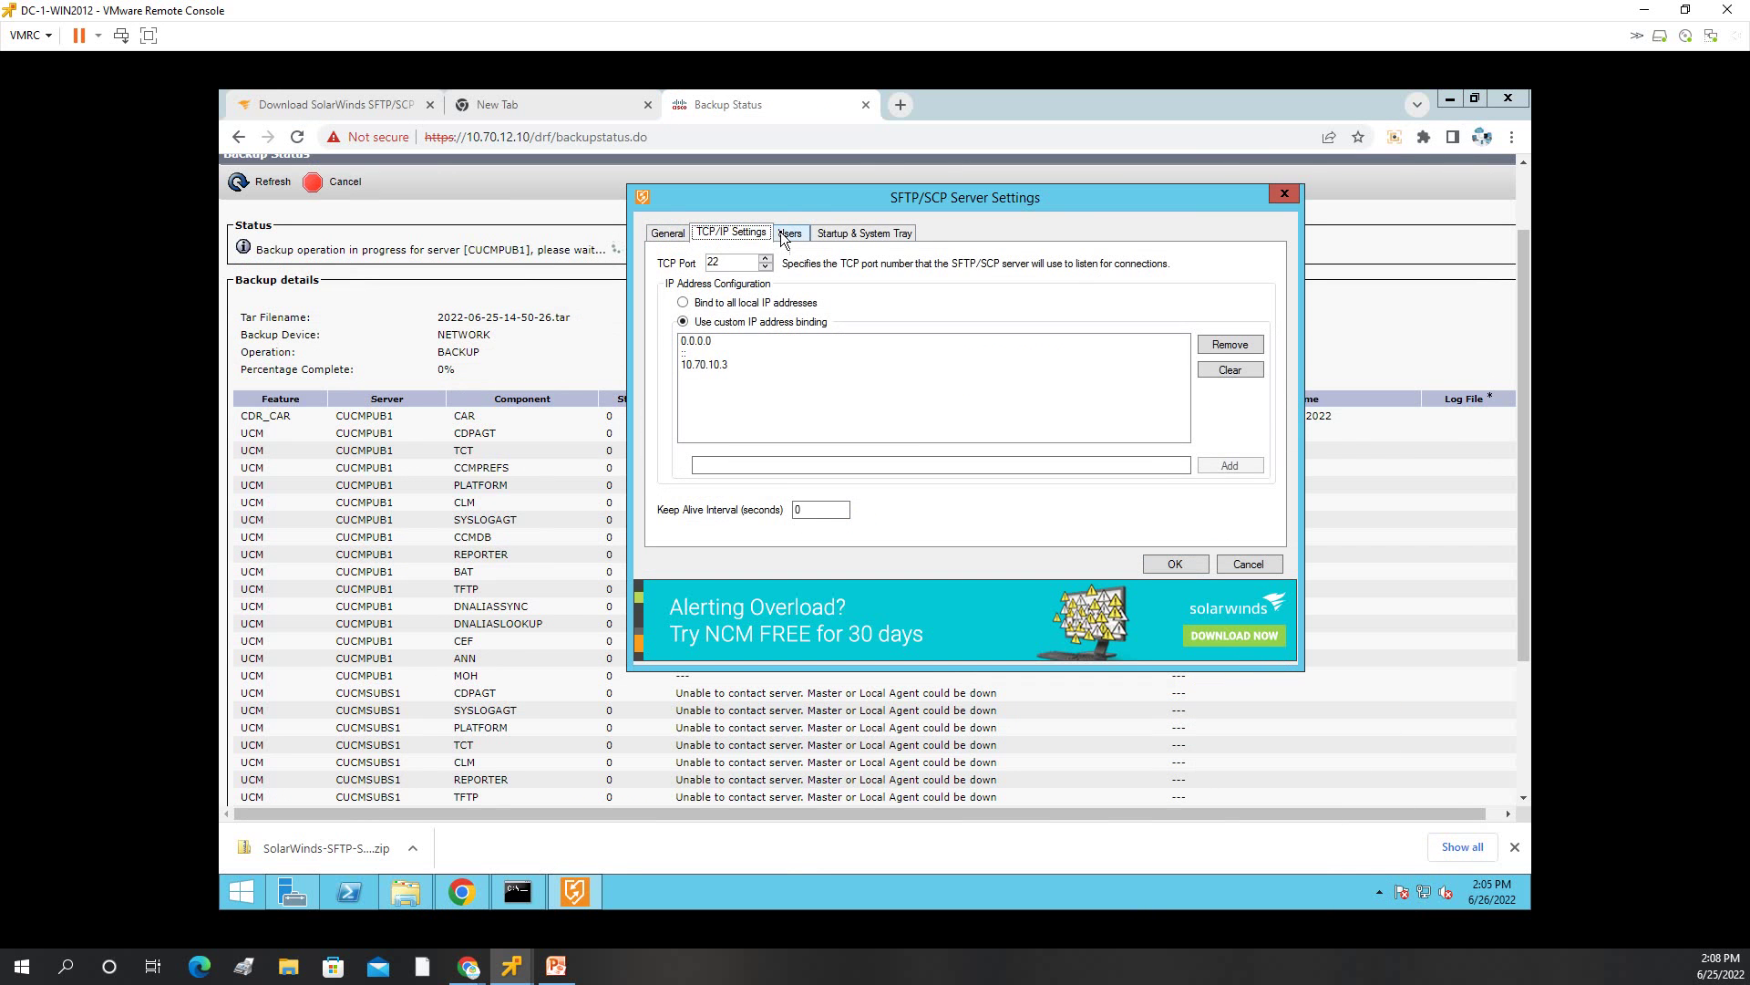
left_click(782, 232)
left_click(853, 233)
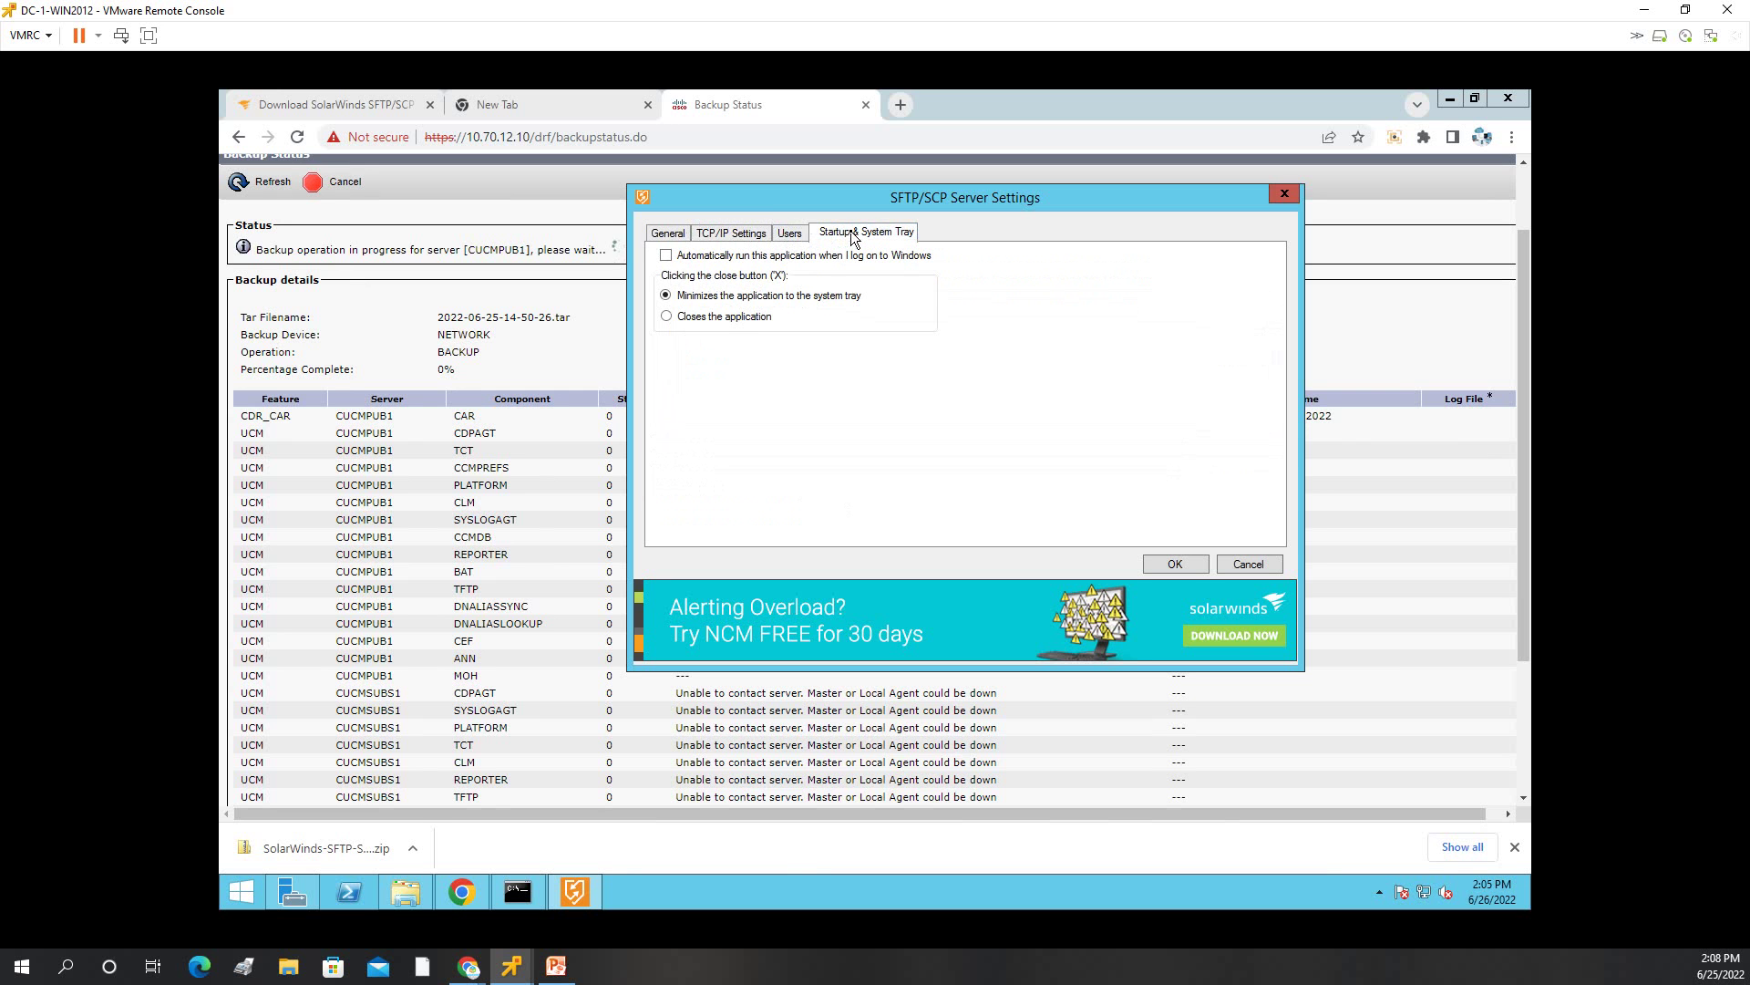
left_click(669, 235)
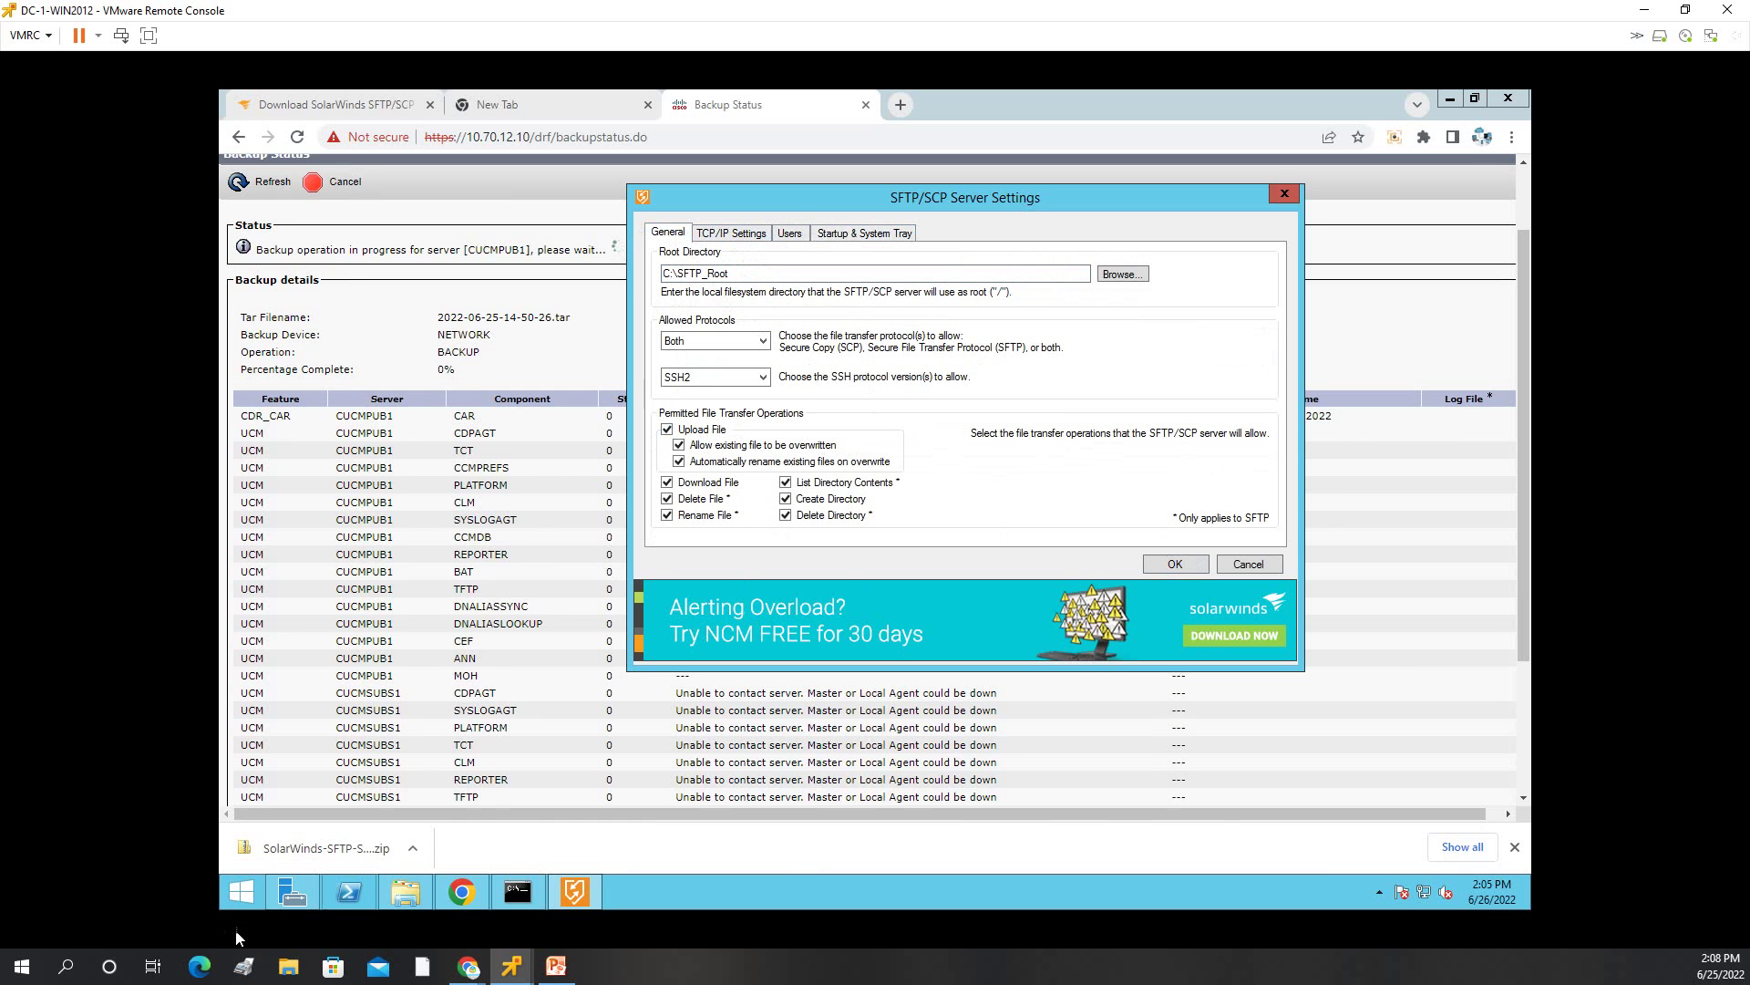
Browse File Explorer to C:\SFTP_Root, after briefly opening TFTP-Root, and refresh the listing.
left_click(405, 789)
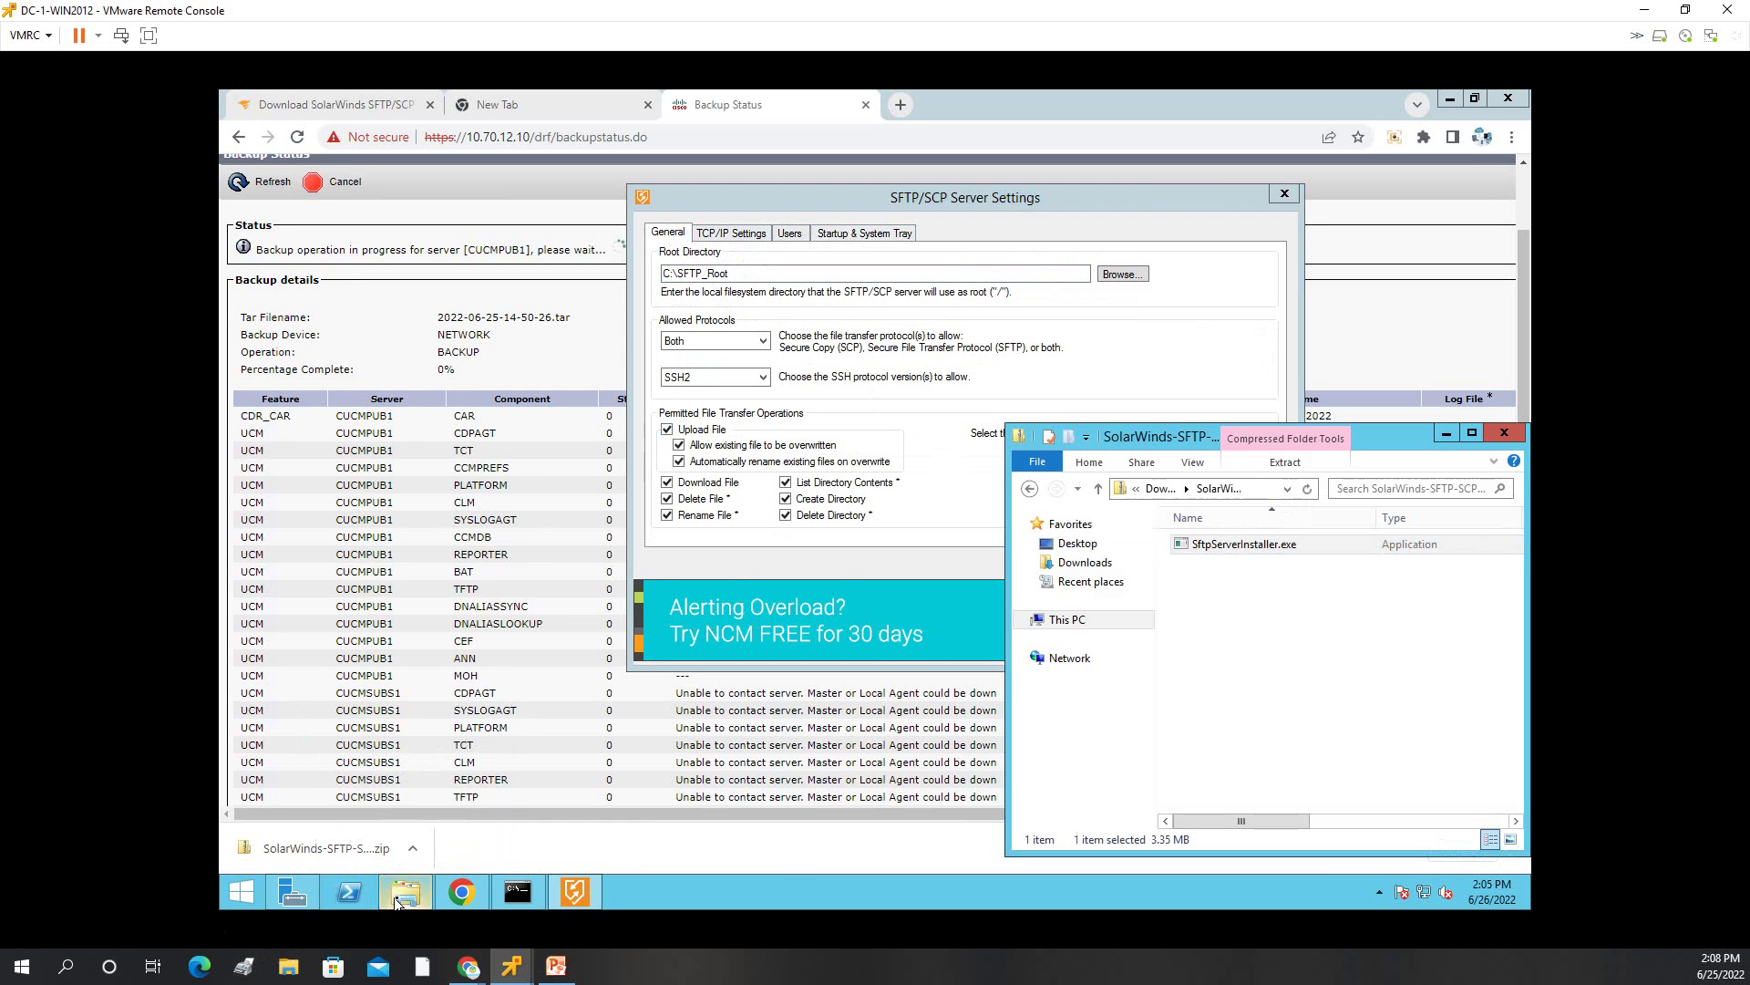
left_click(1064, 628)
left_click(1251, 799)
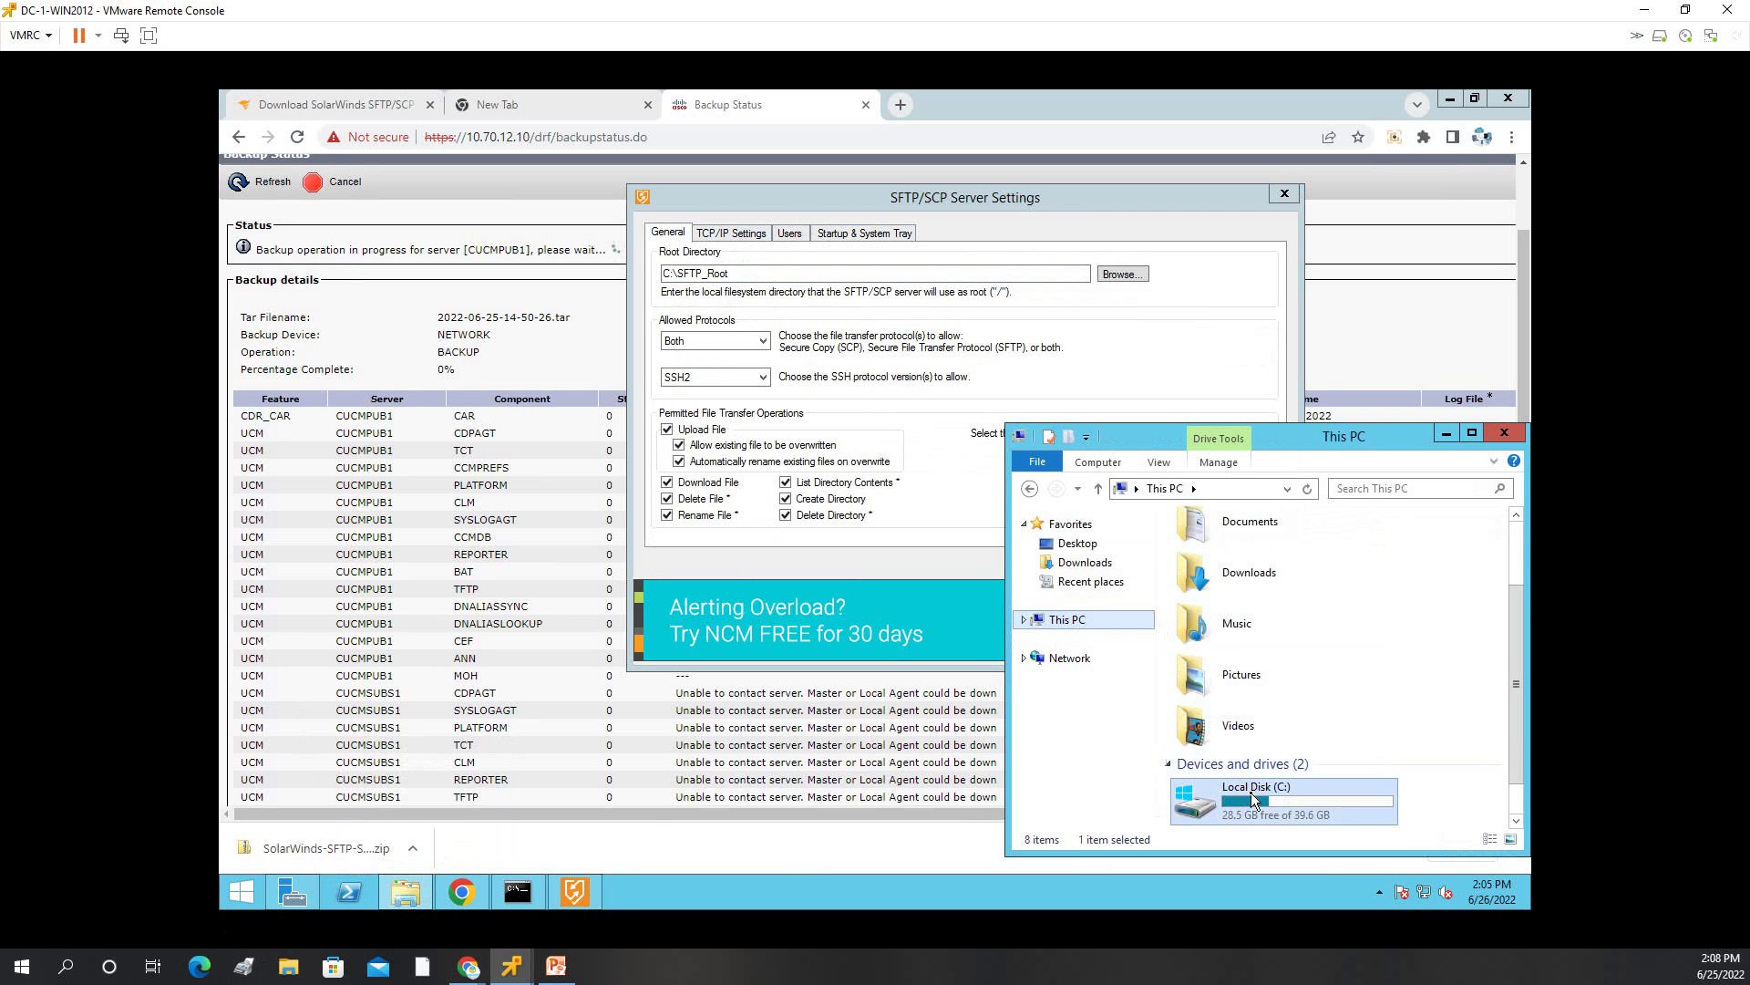
double_click(1252, 798)
double_click(1237, 659)
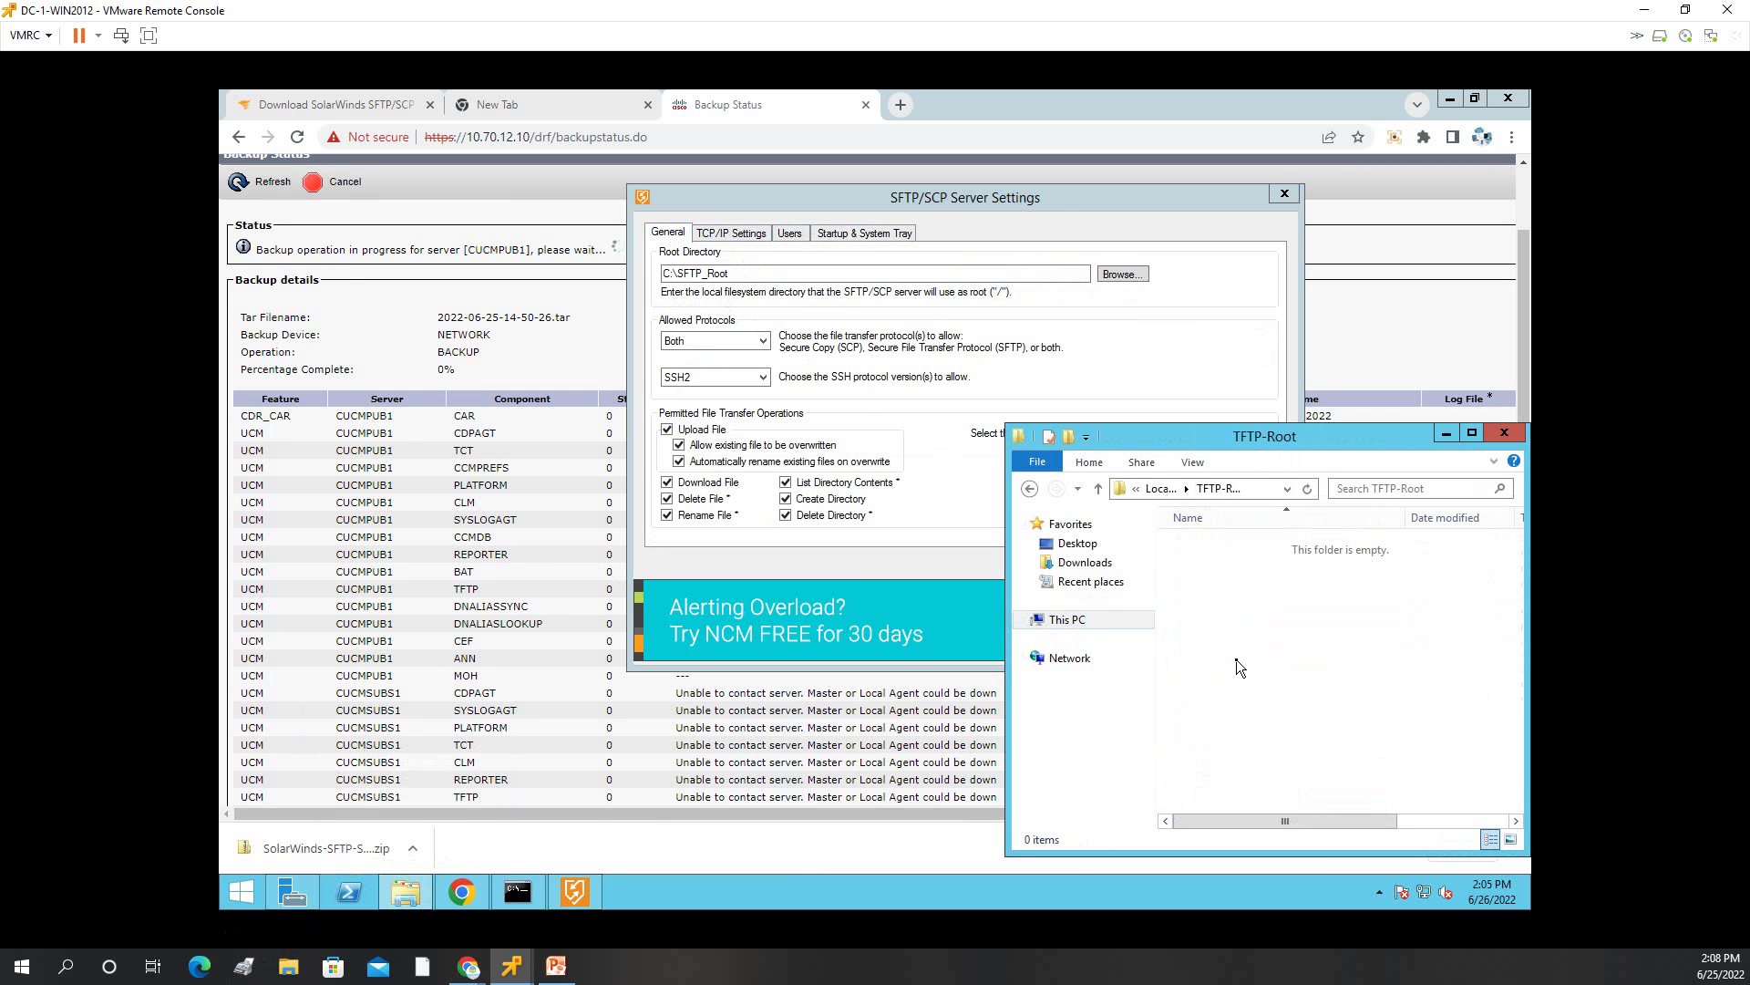
left_click(1027, 486)
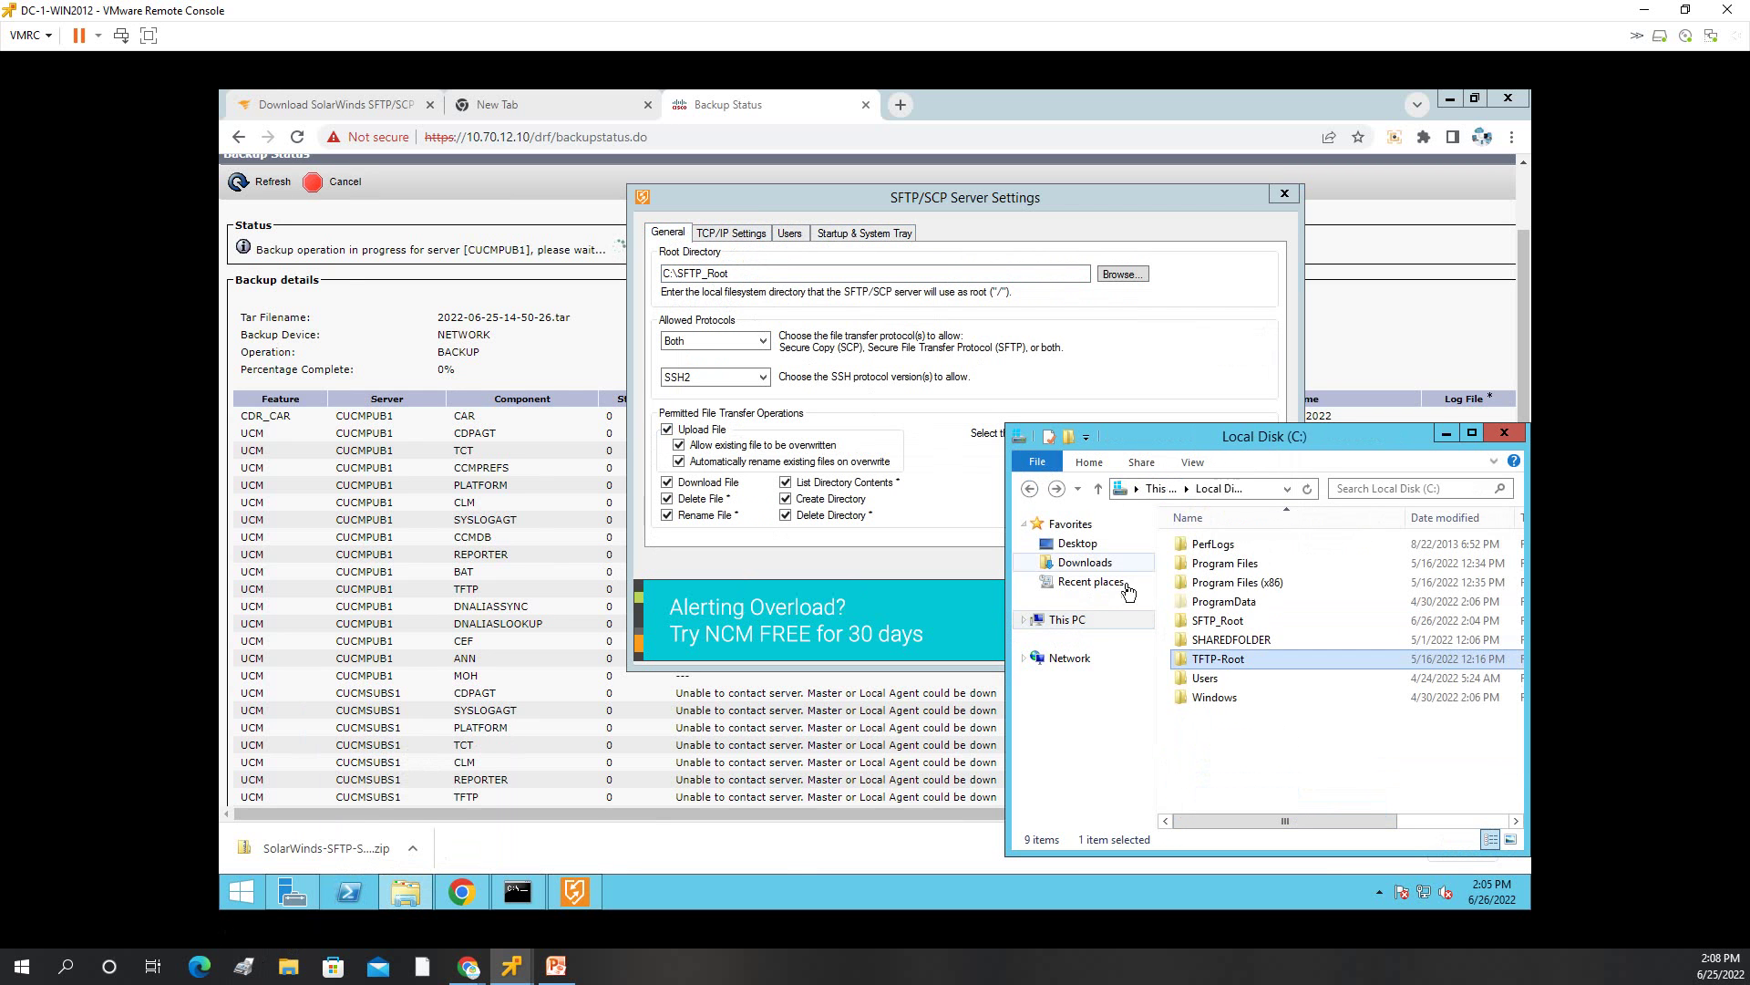
double_click(1197, 626)
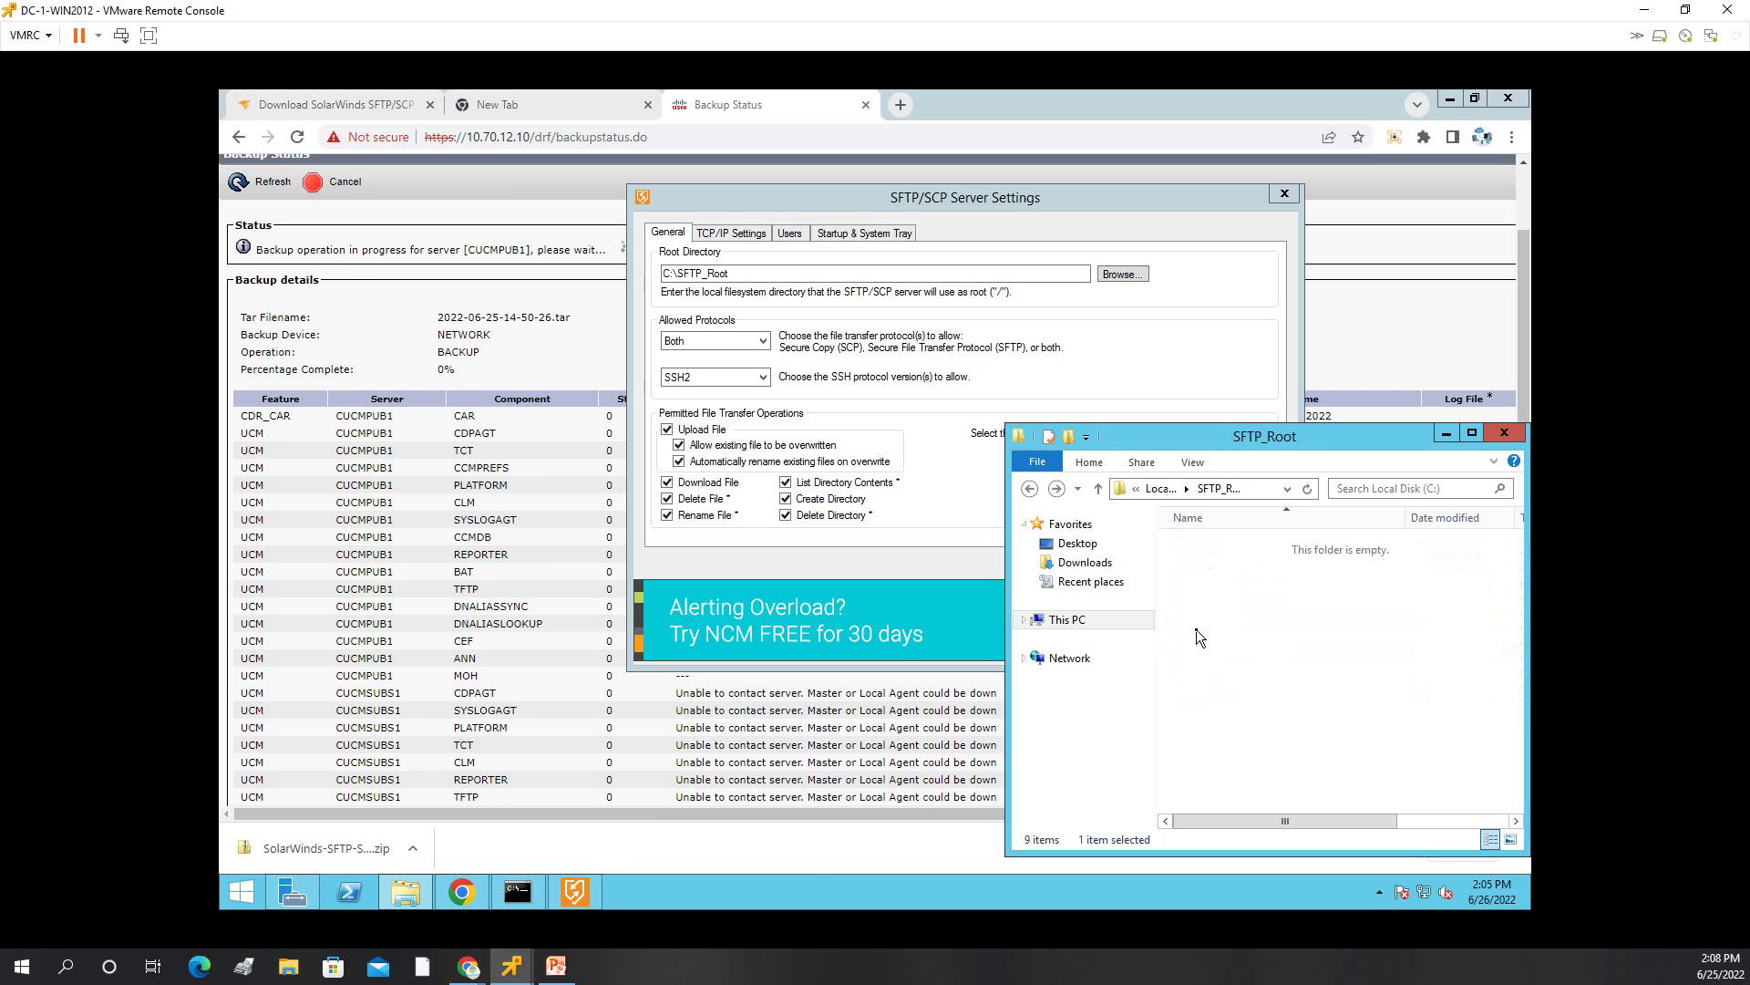
right_click(1213, 580)
left_click(1240, 653)
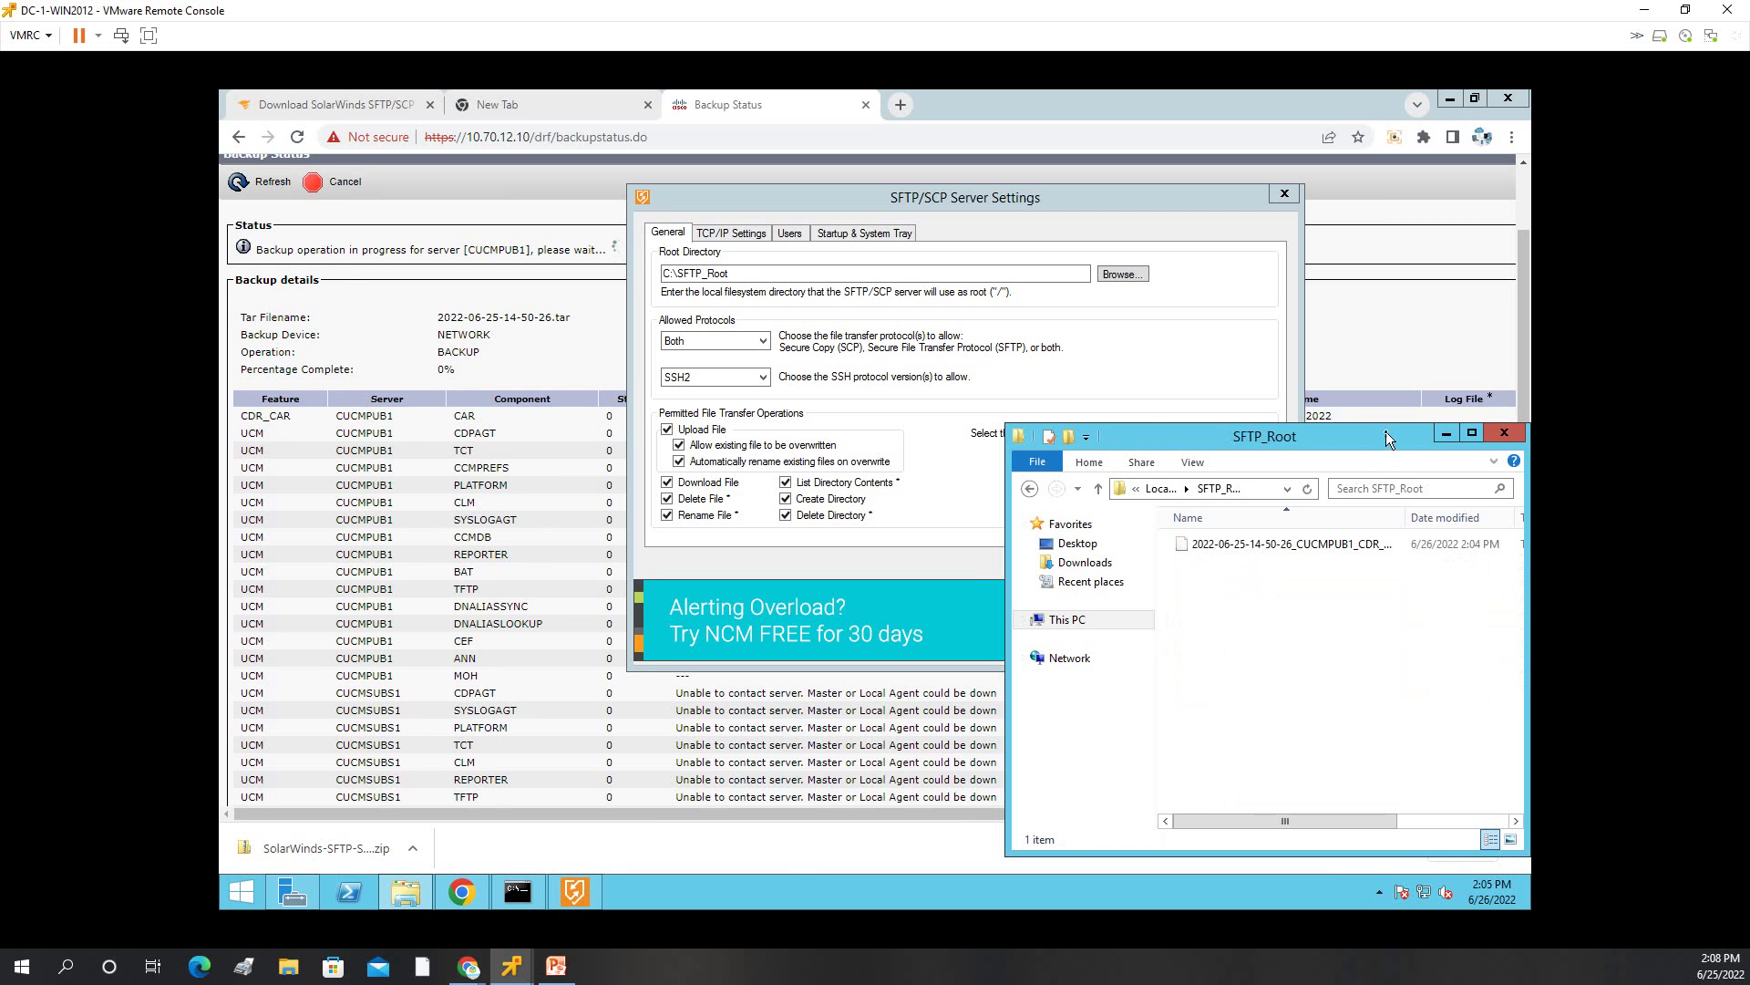
Move and widen the SFTP_Root window to show Type and Size, then refresh again.
left_click_drag(1385, 436, 1015, 210)
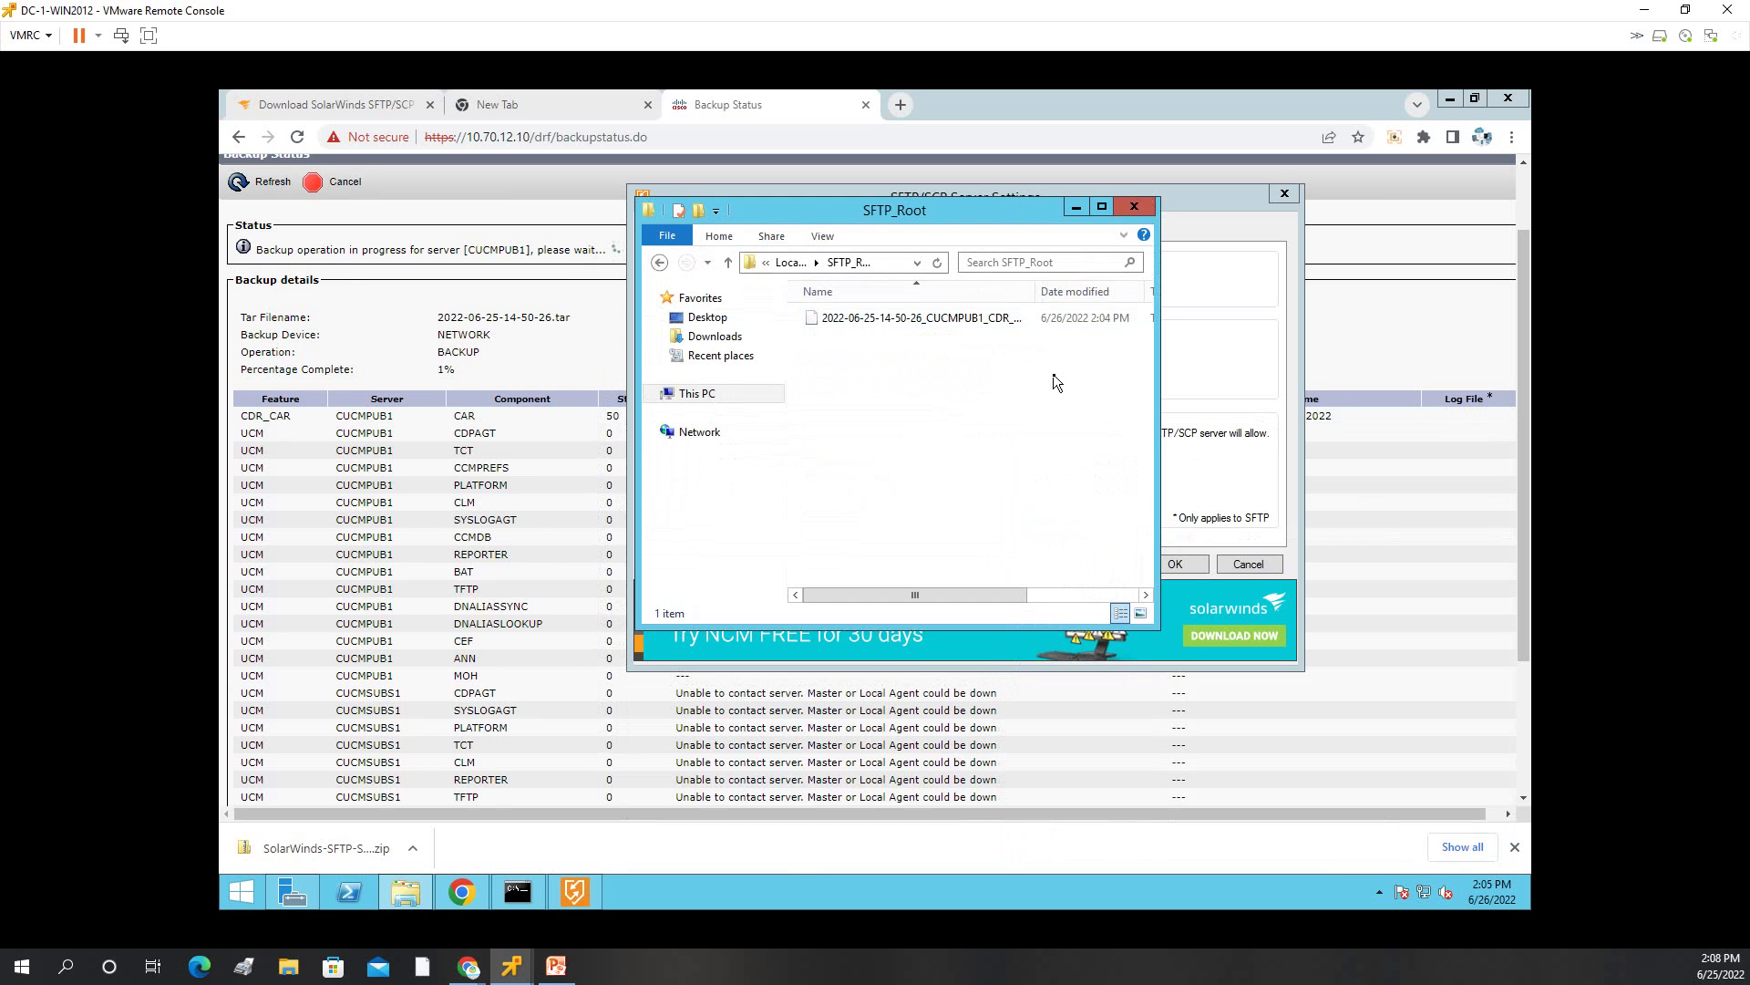
left_click_drag(1158, 418, 1495, 417)
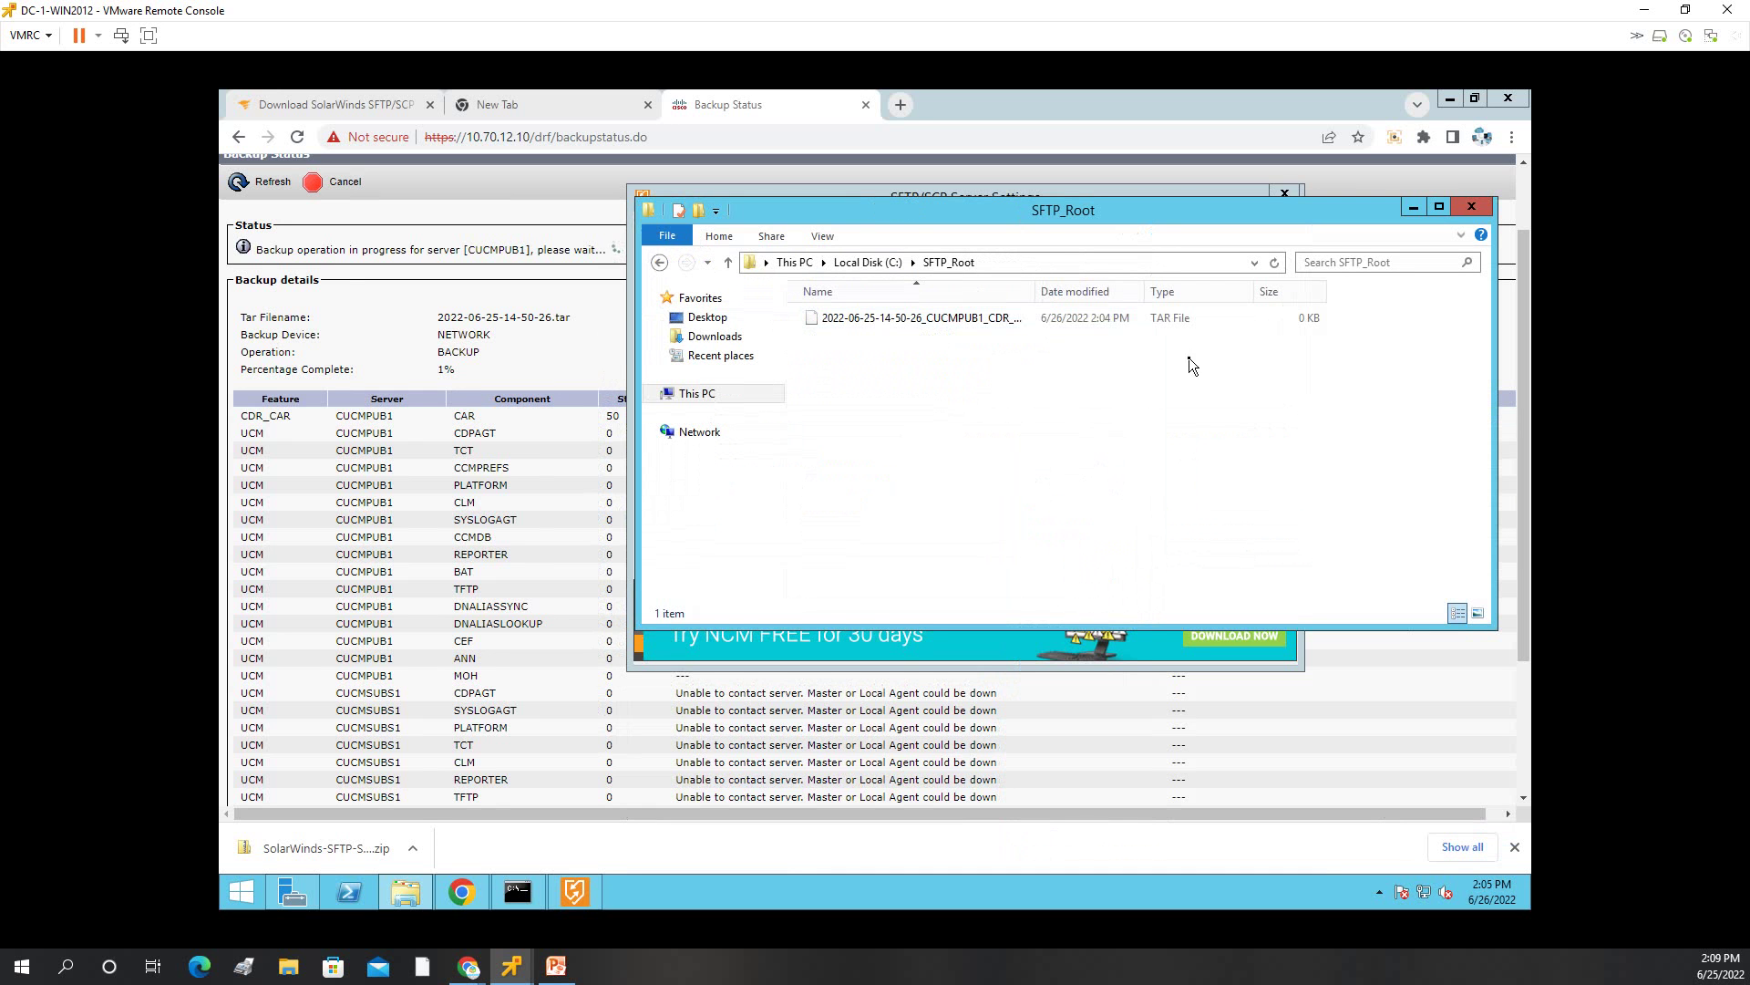
right_click(975, 428)
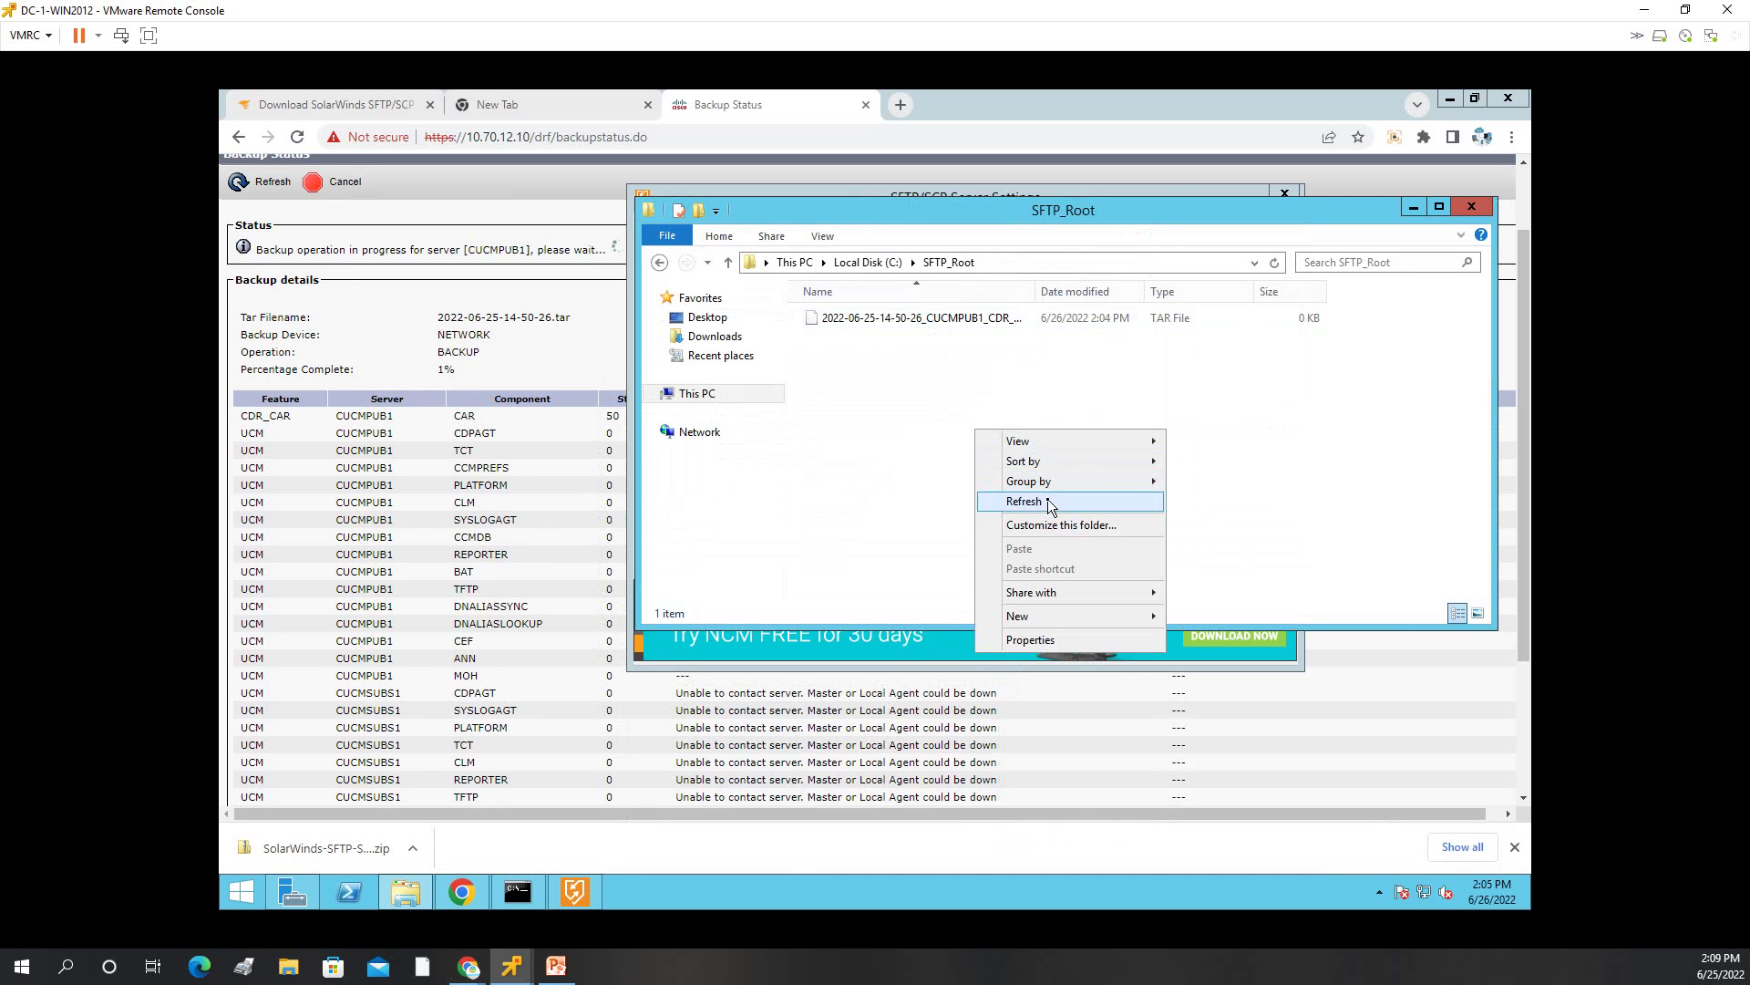
left_click(1048, 501)
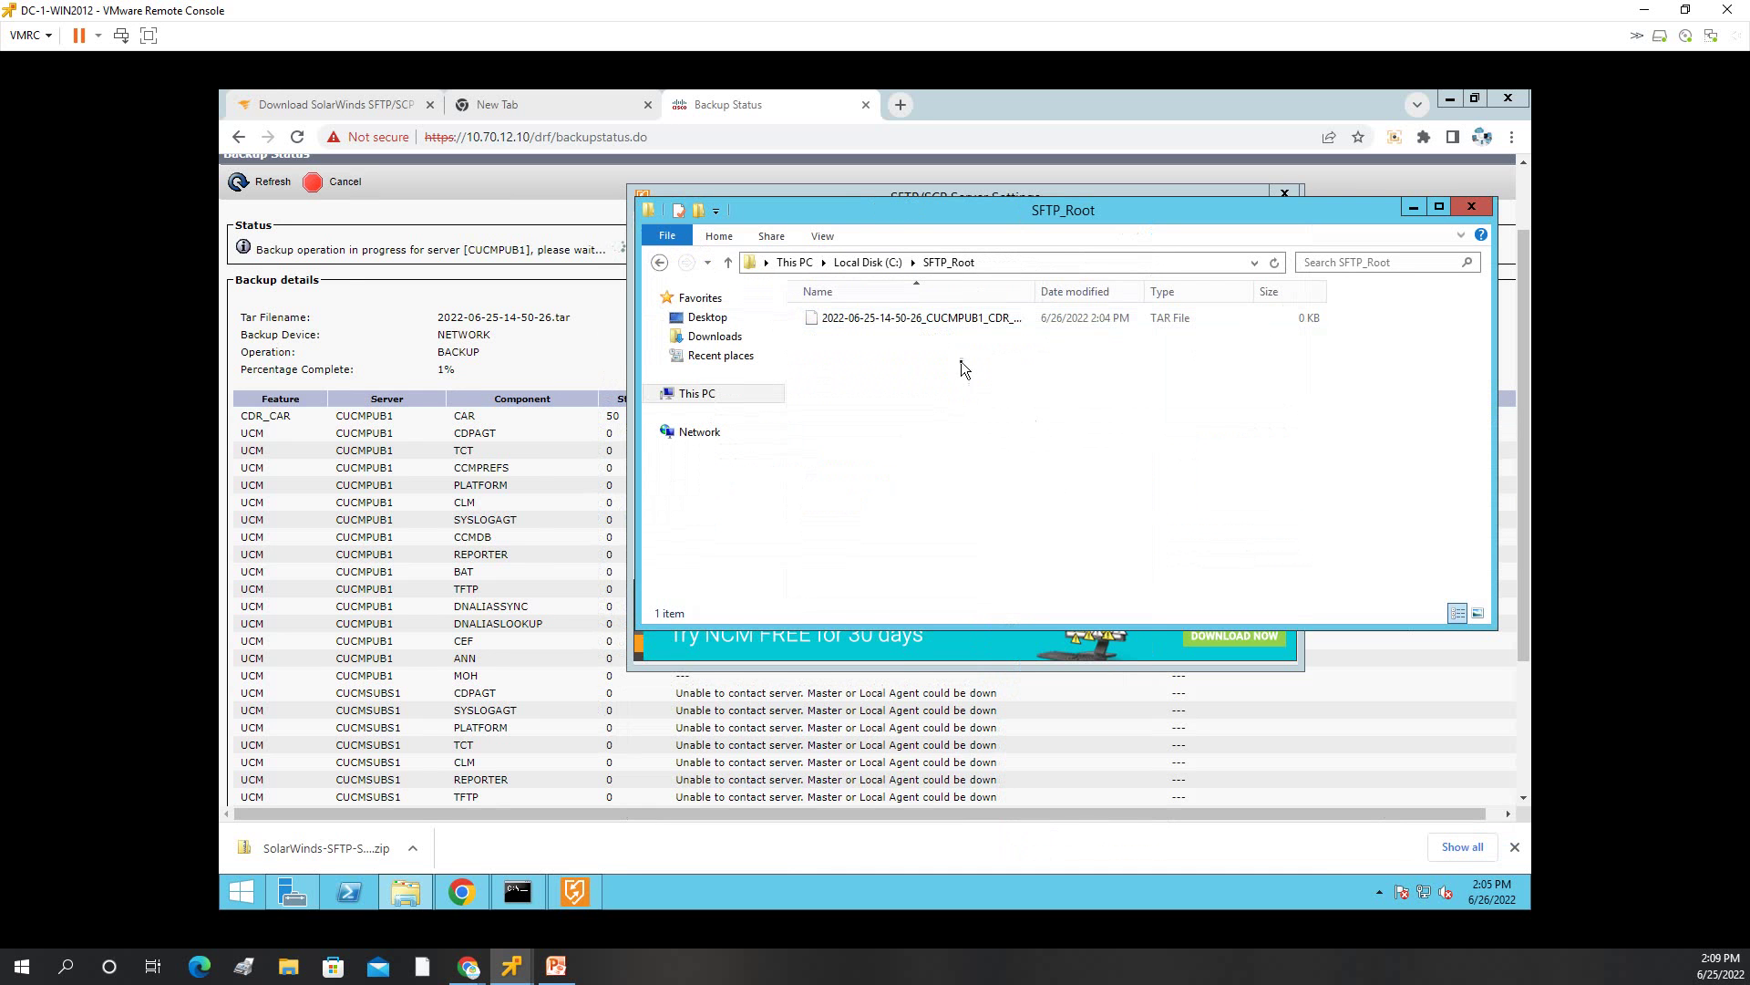
Cycle twice through the General, TCP/IP Settings, Users and Startup & System Tray tabs.
left_click(932, 669)
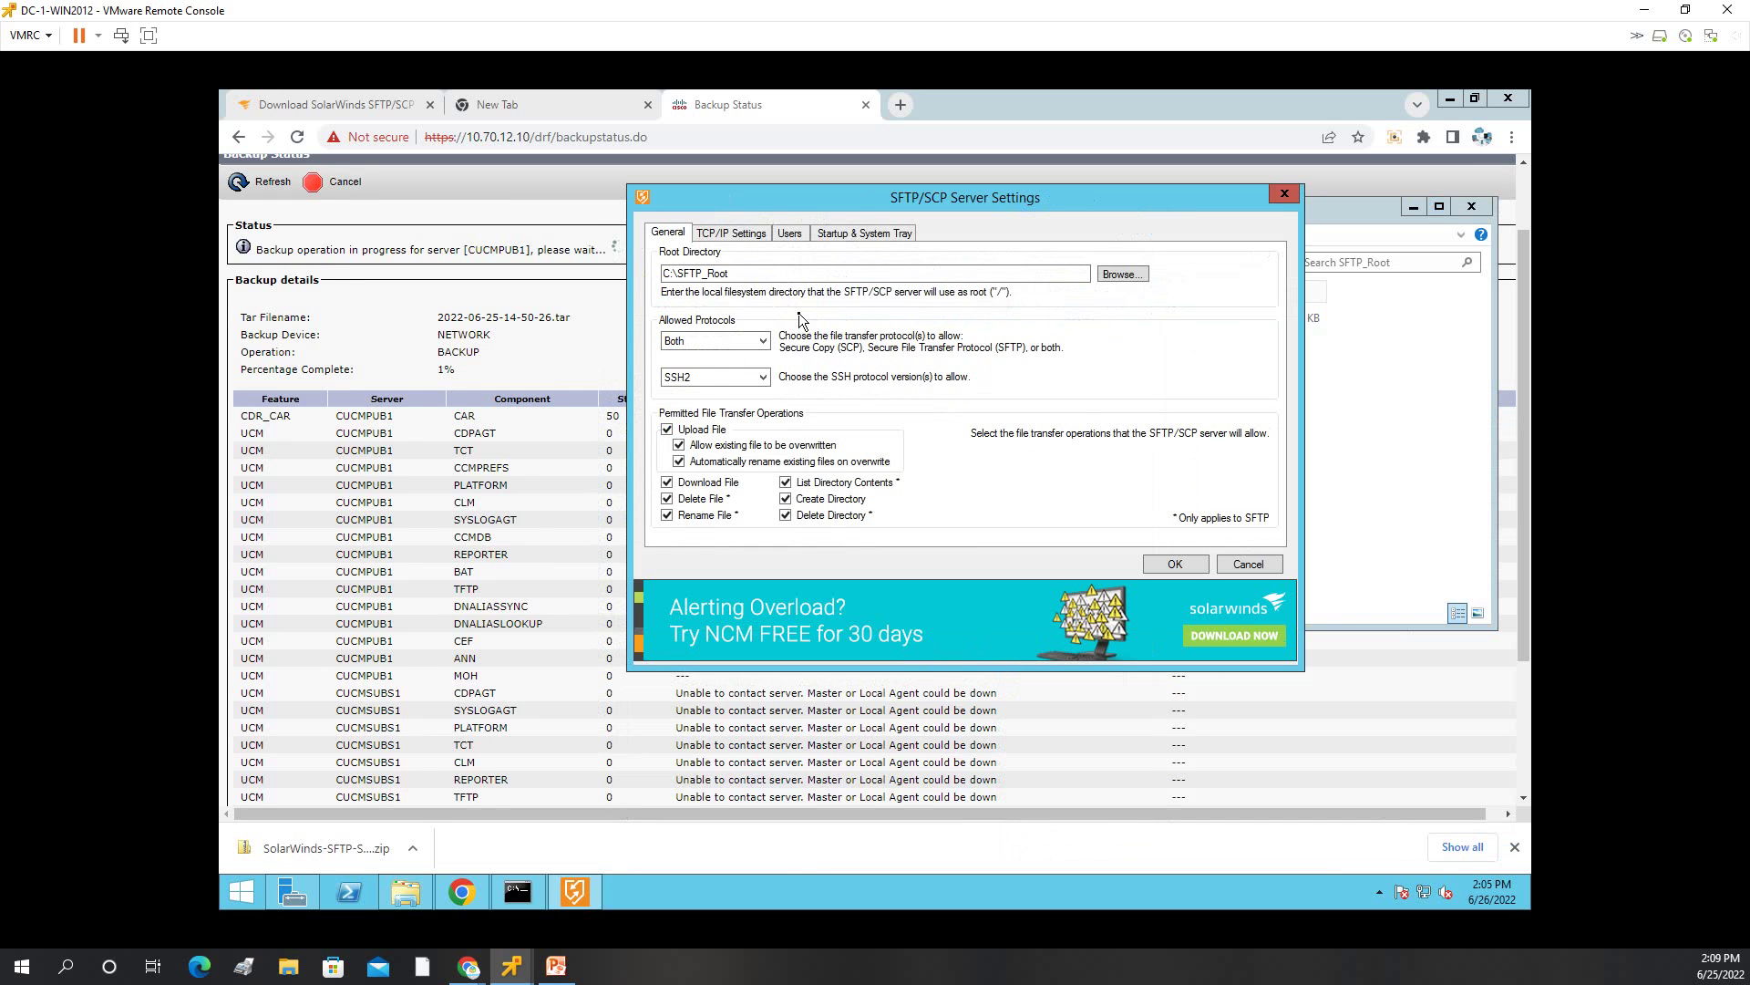
left_click(734, 232)
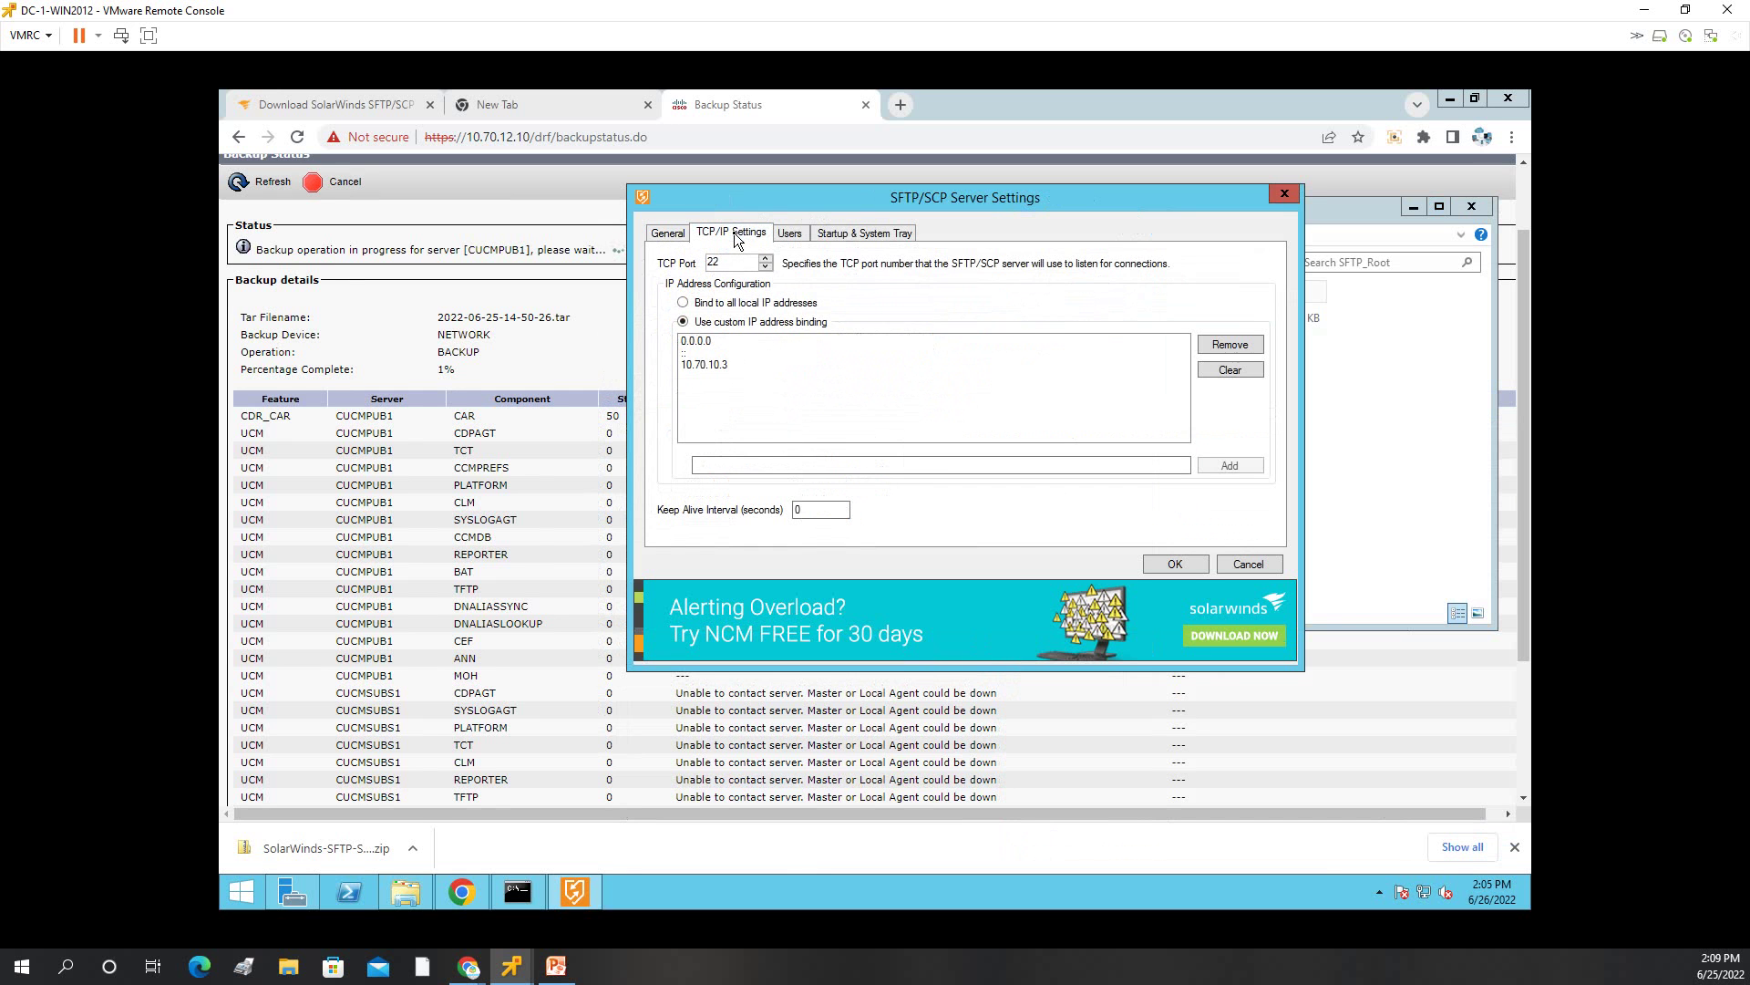
left_click(793, 239)
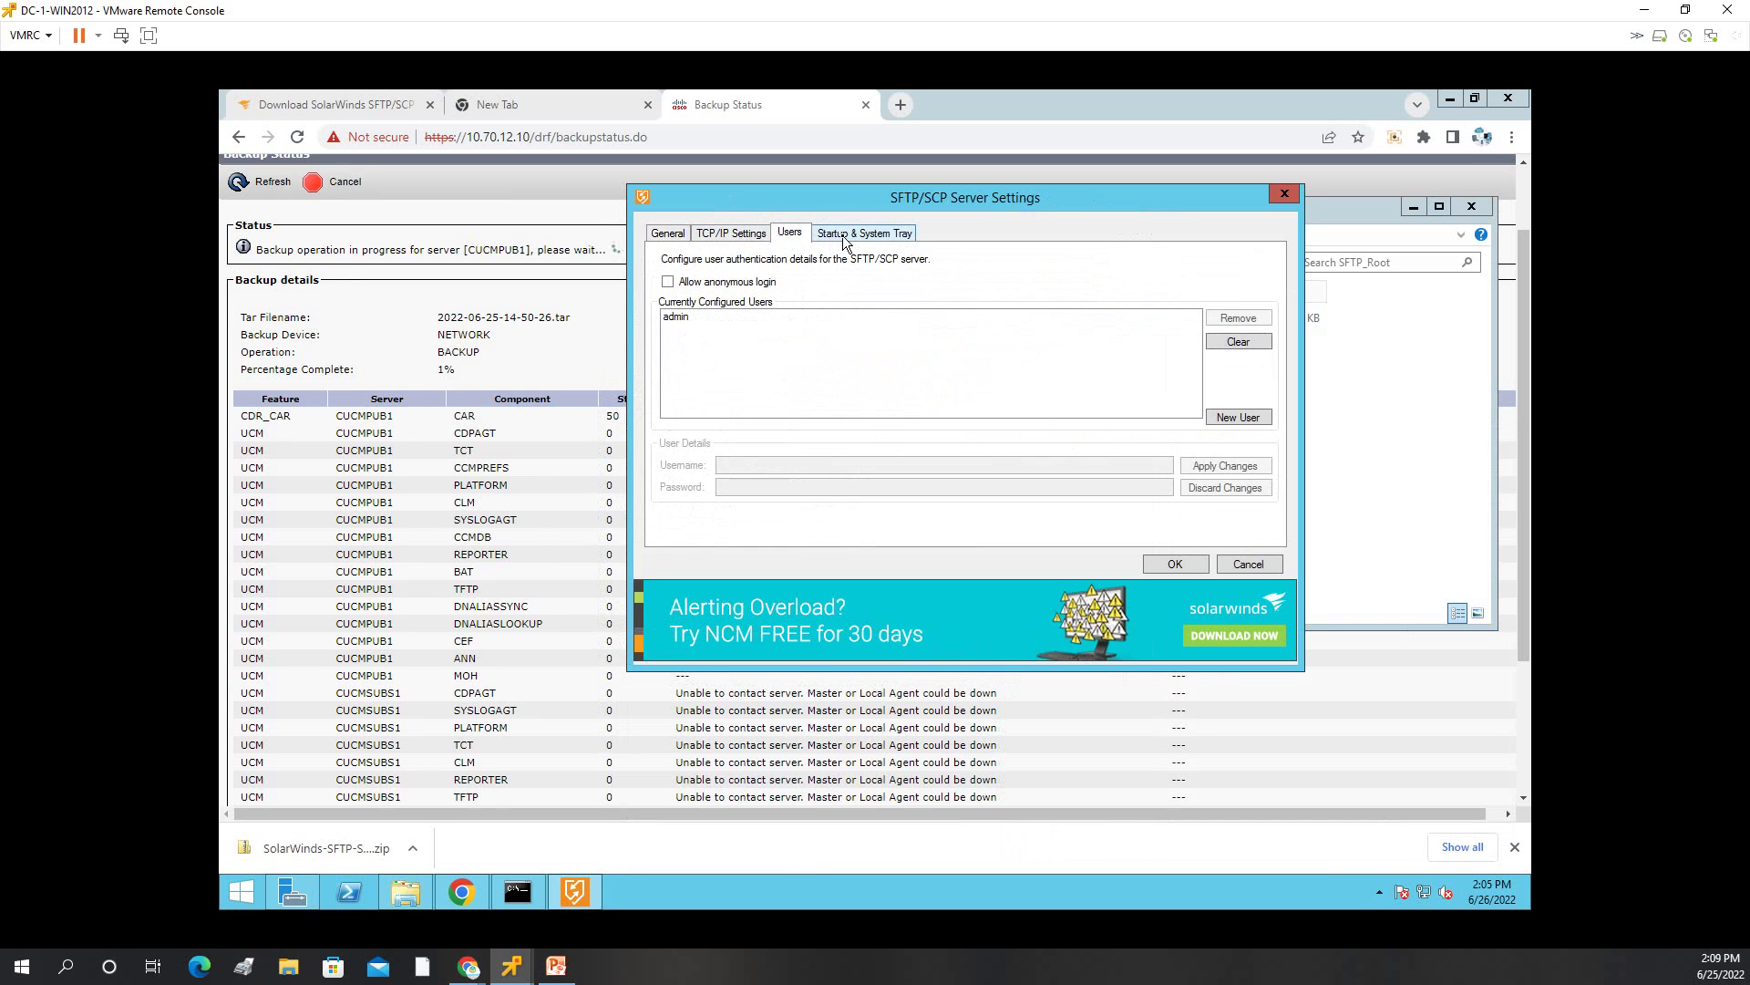
left_click(844, 236)
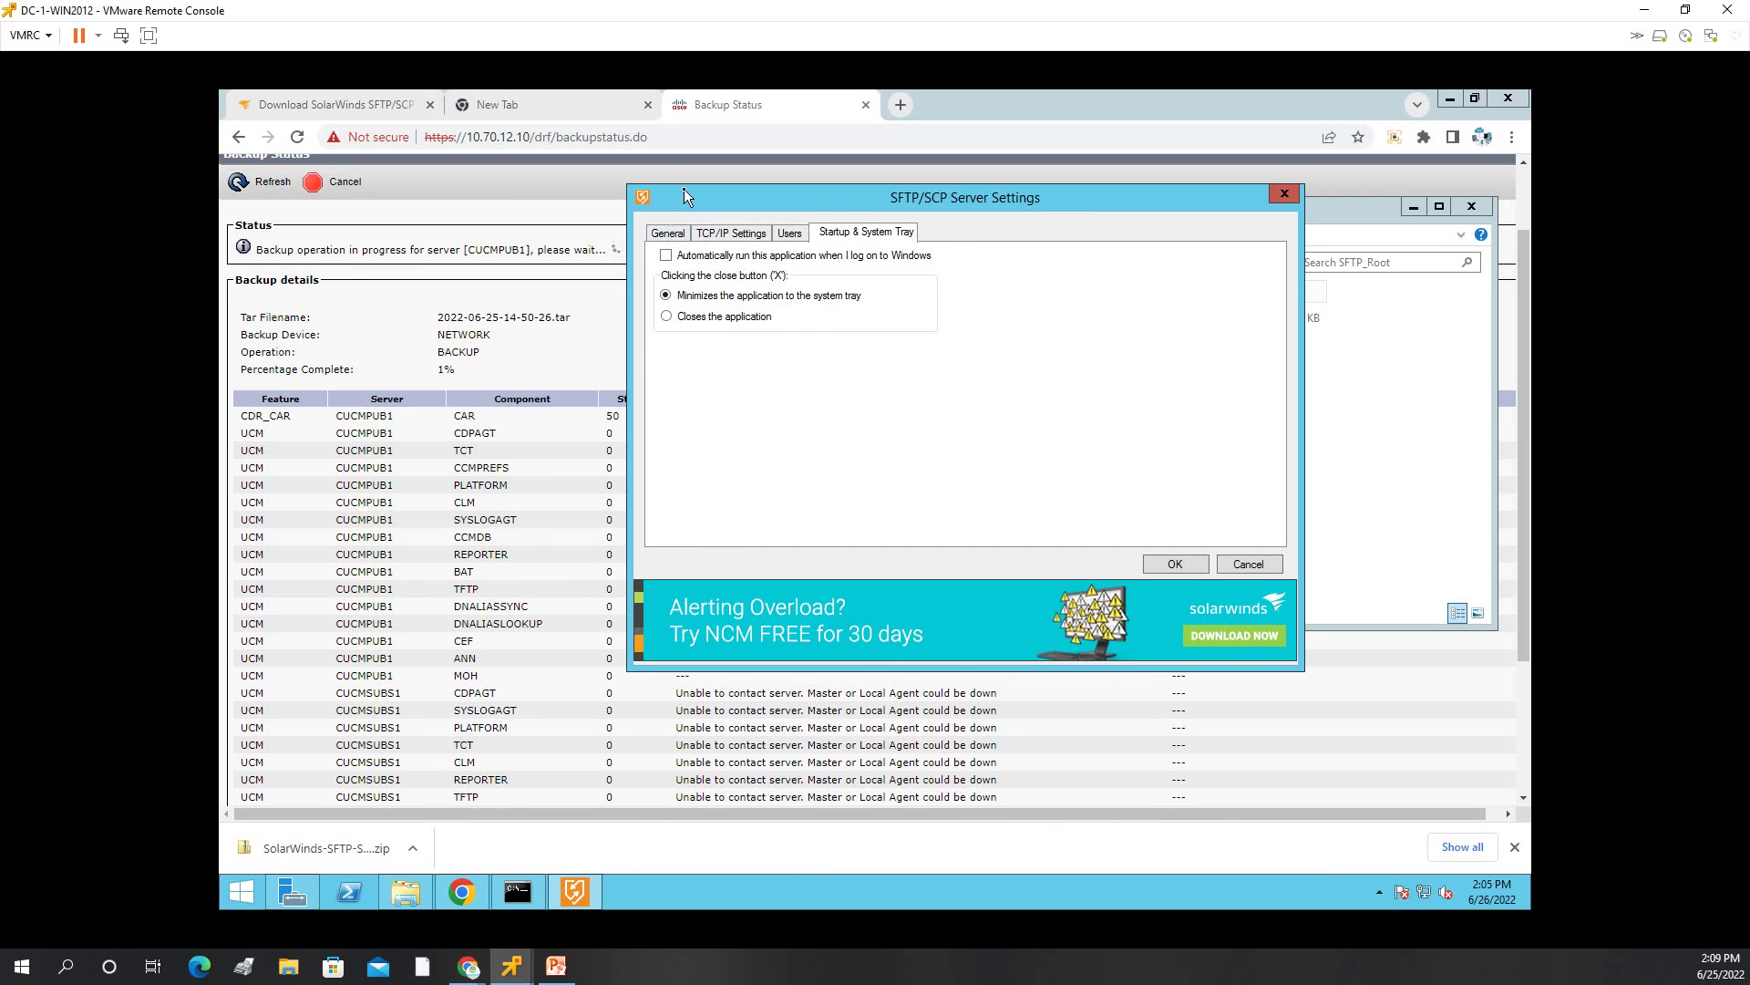
left_click(667, 233)
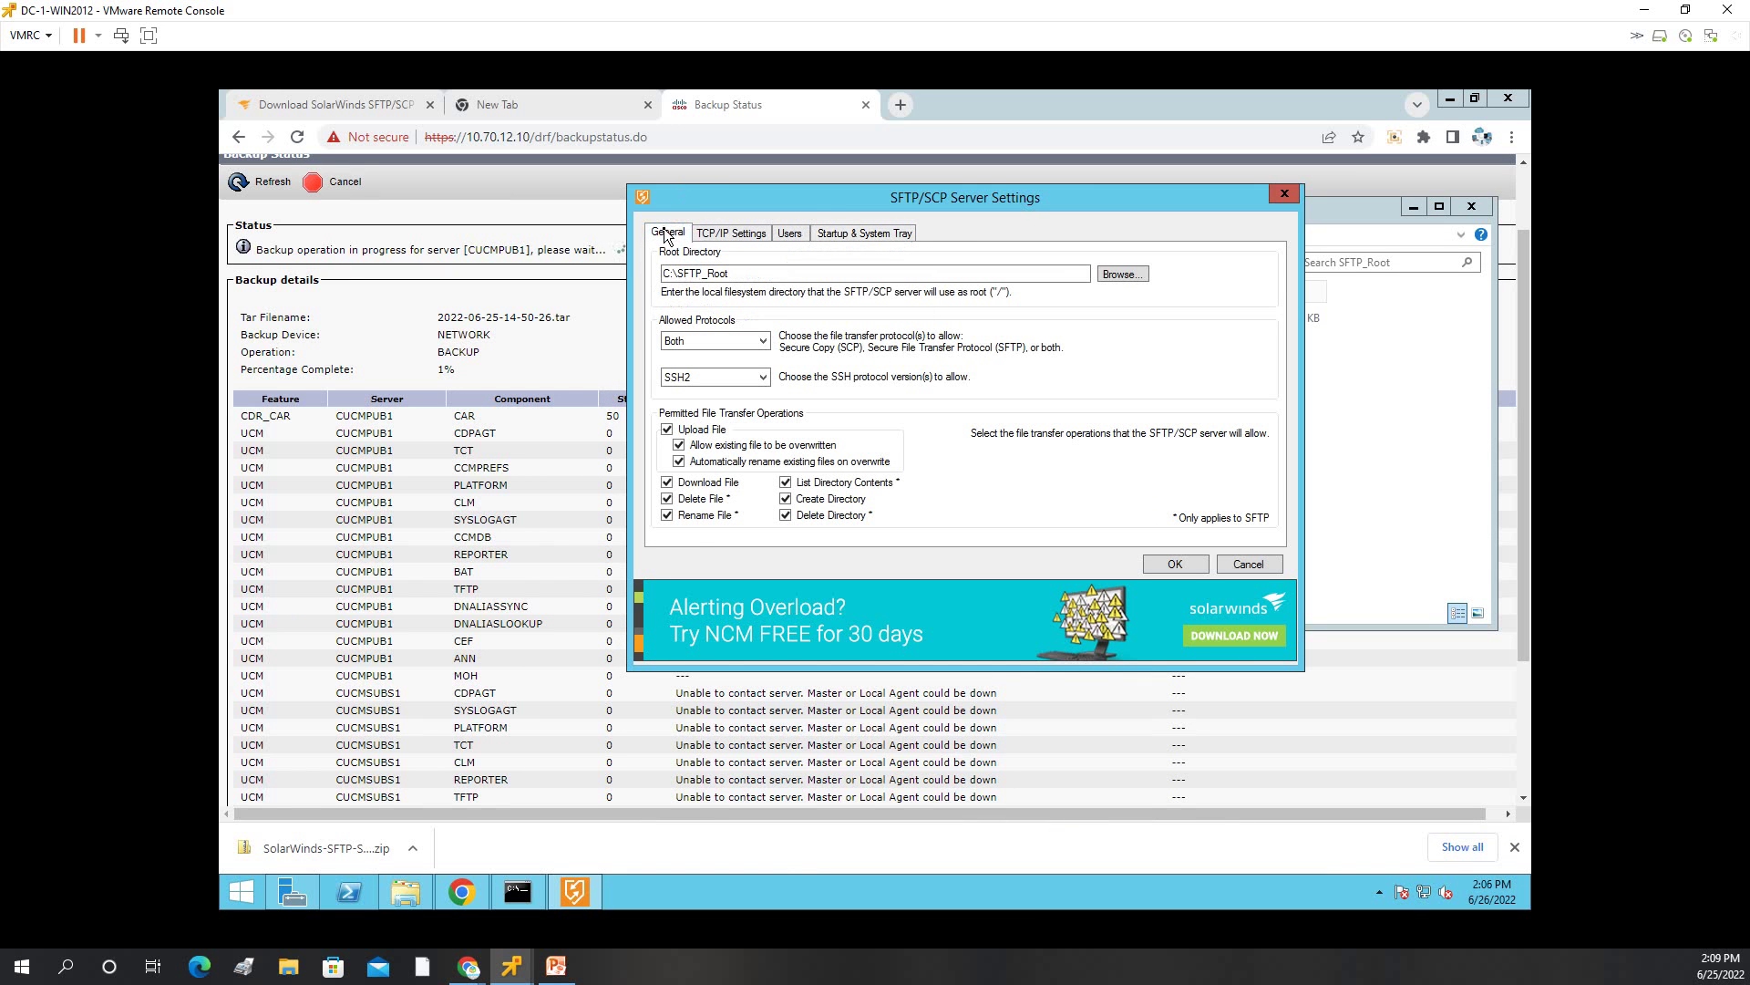
left_click(714, 235)
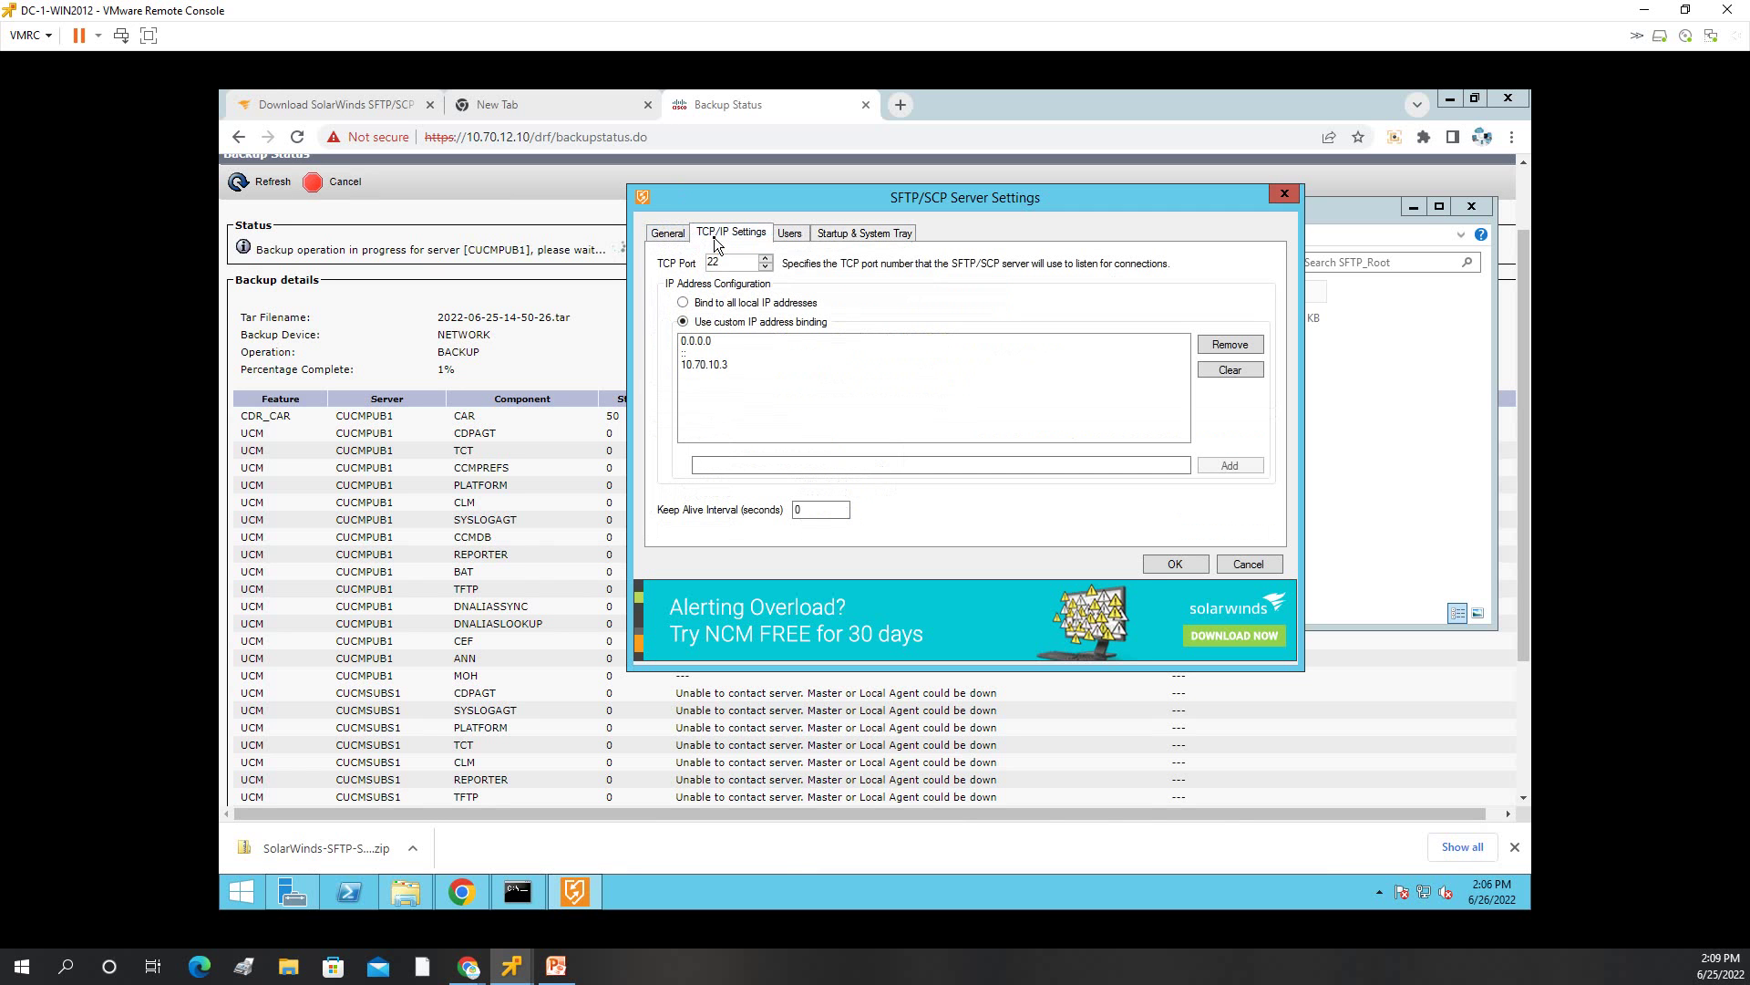
left_click(805, 234)
left_click(839, 233)
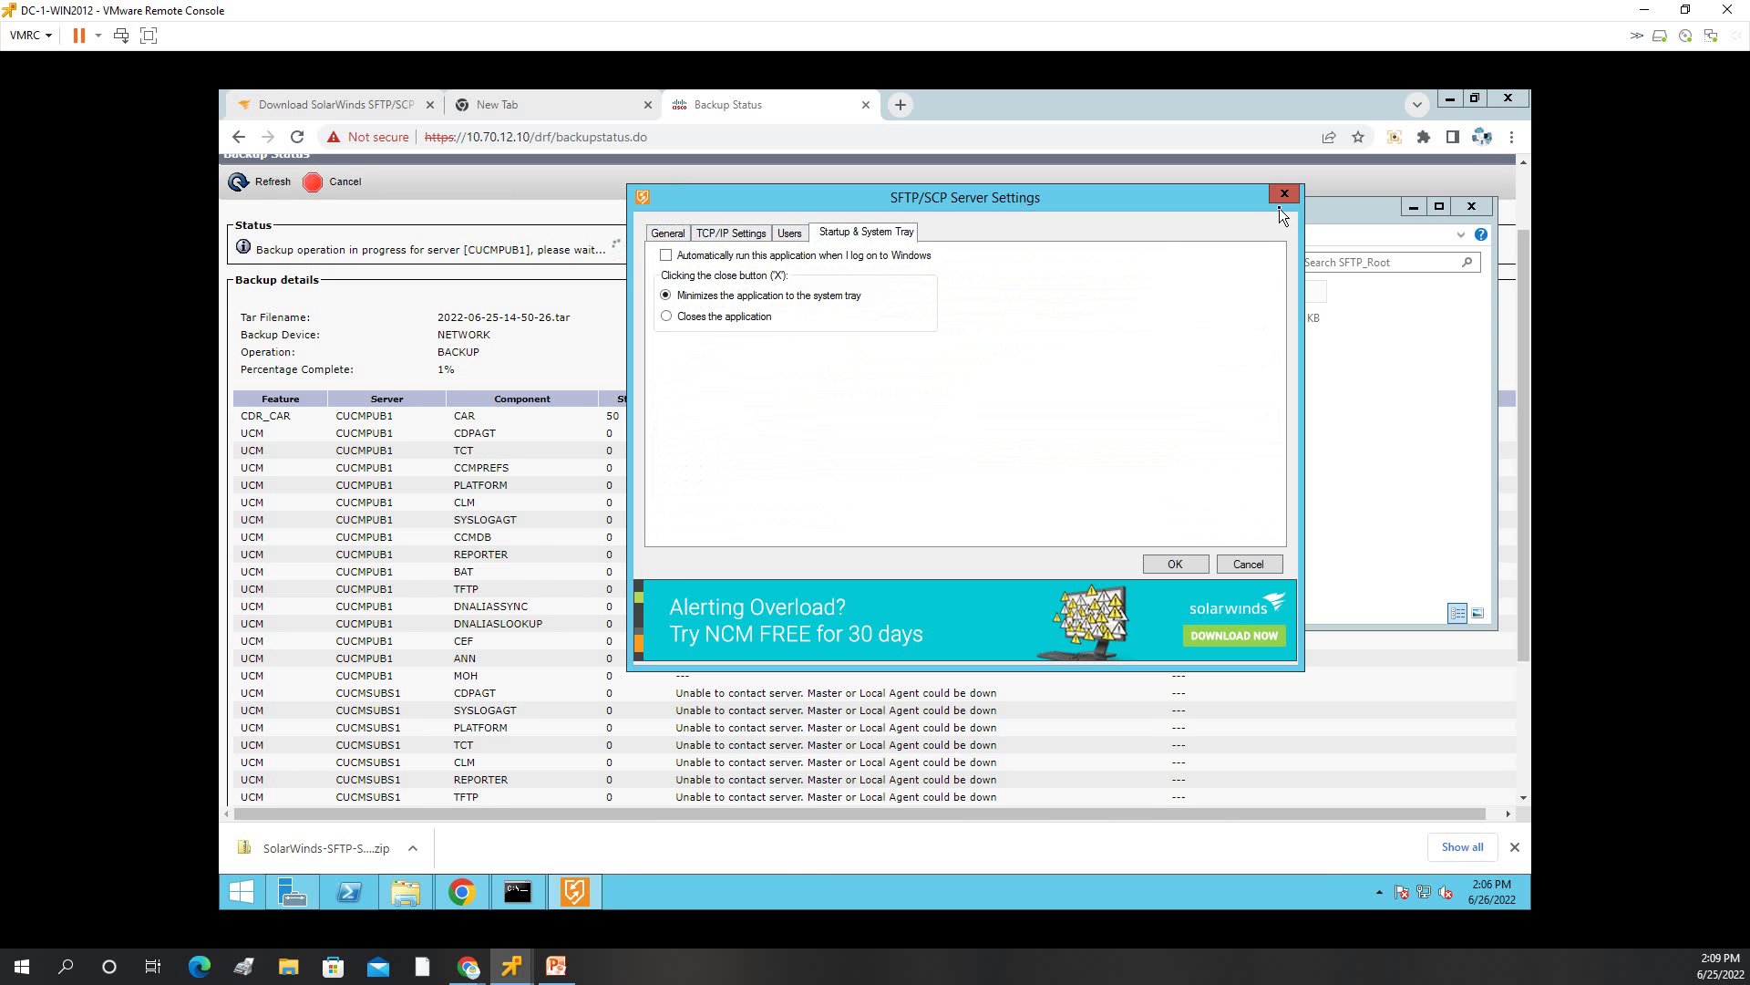
Close the server settings window and check the SolarWinds tray icon menu.
left_click(1185, 563)
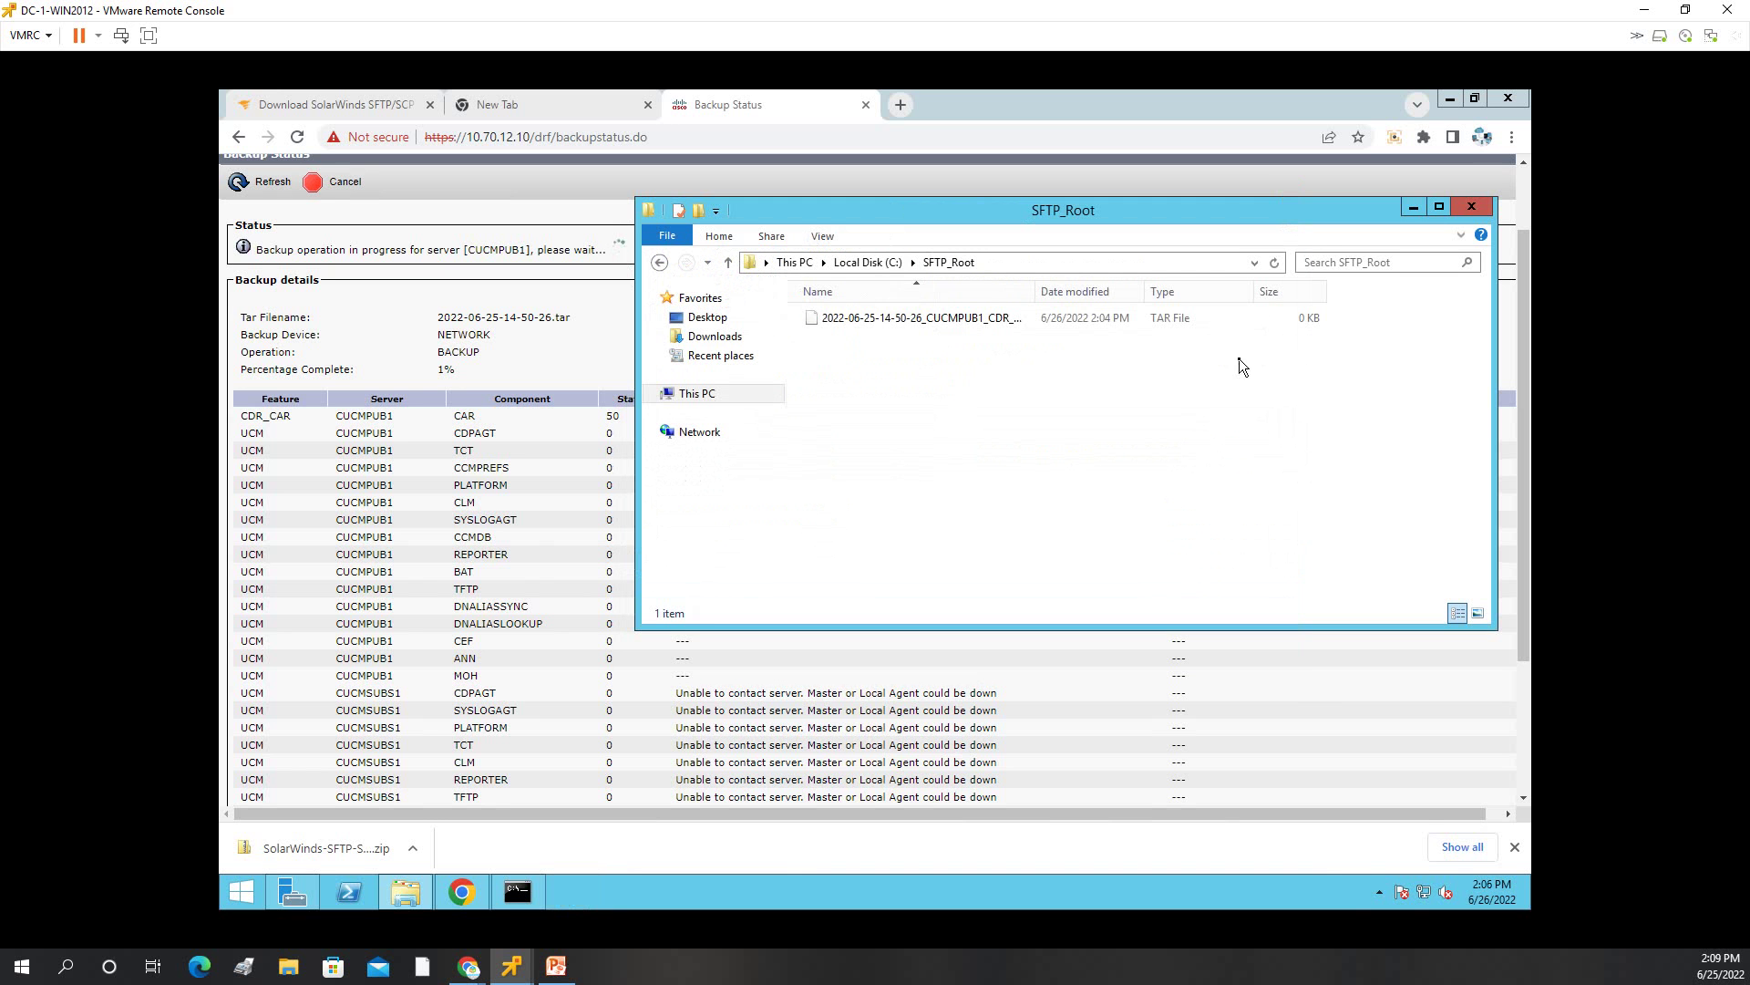
left_click(1379, 892)
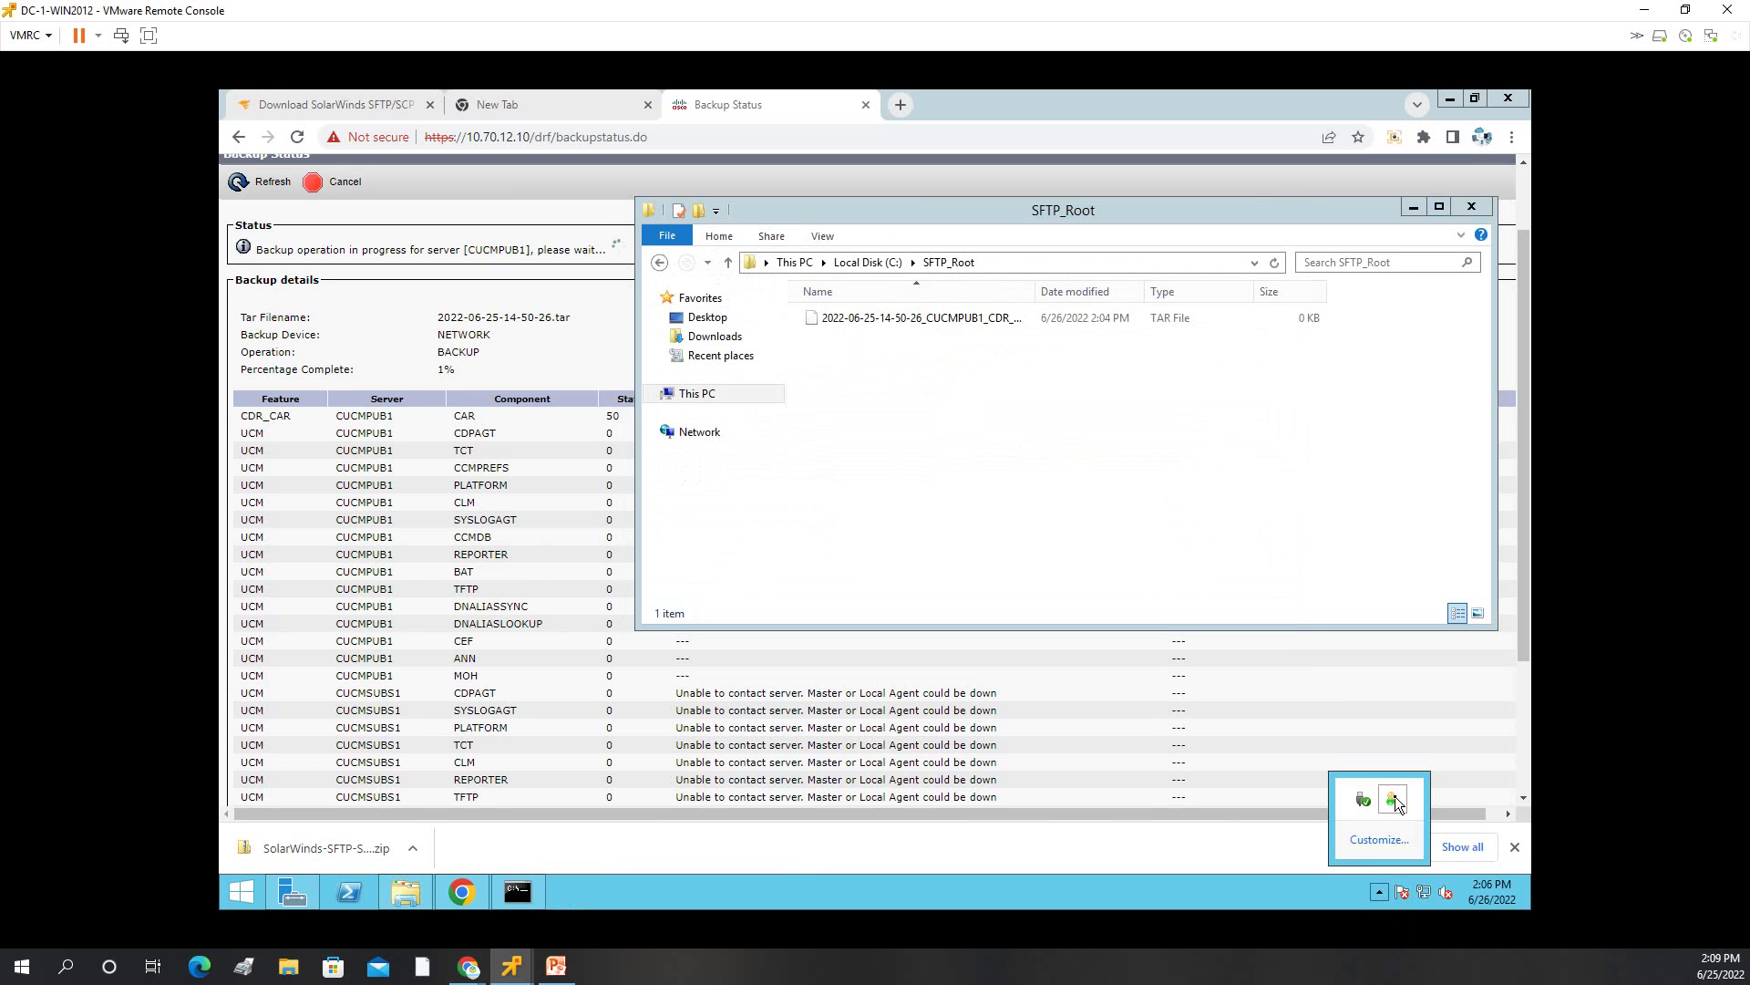
right_click(1393, 800)
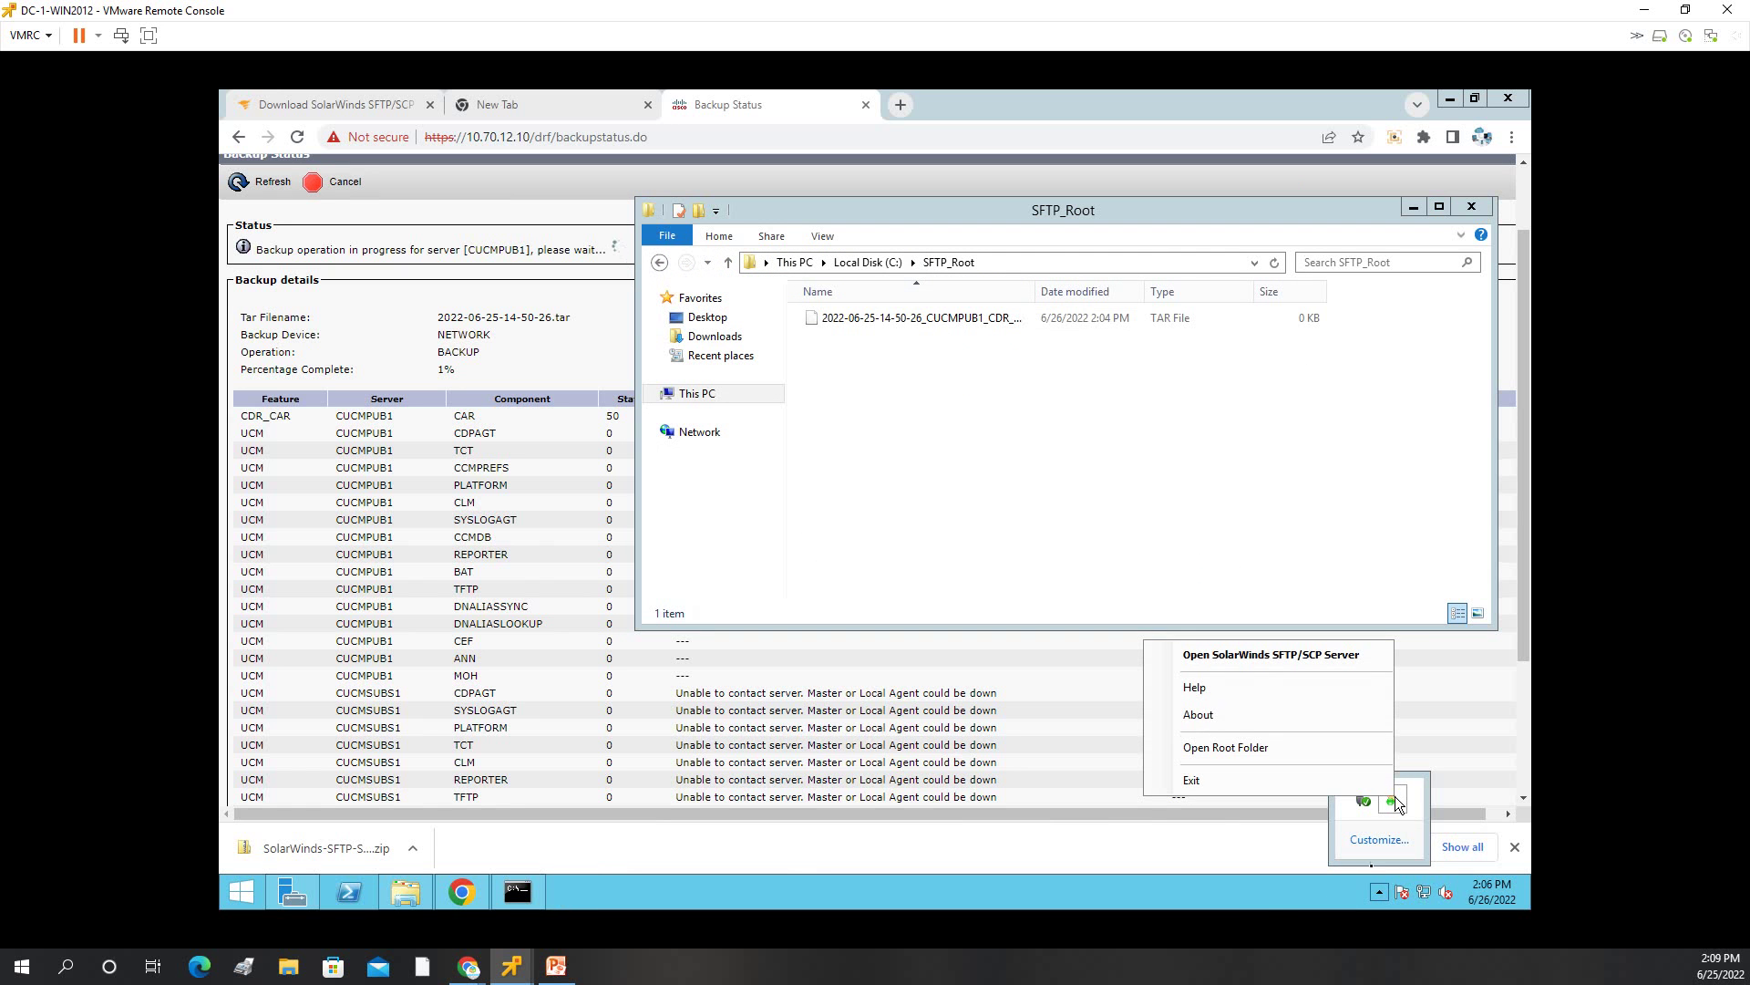
left_click(1168, 397)
Refresh SFTP_Root so the TAR file shows 18,181 KB, and move the window aside.
right_click(1152, 405)
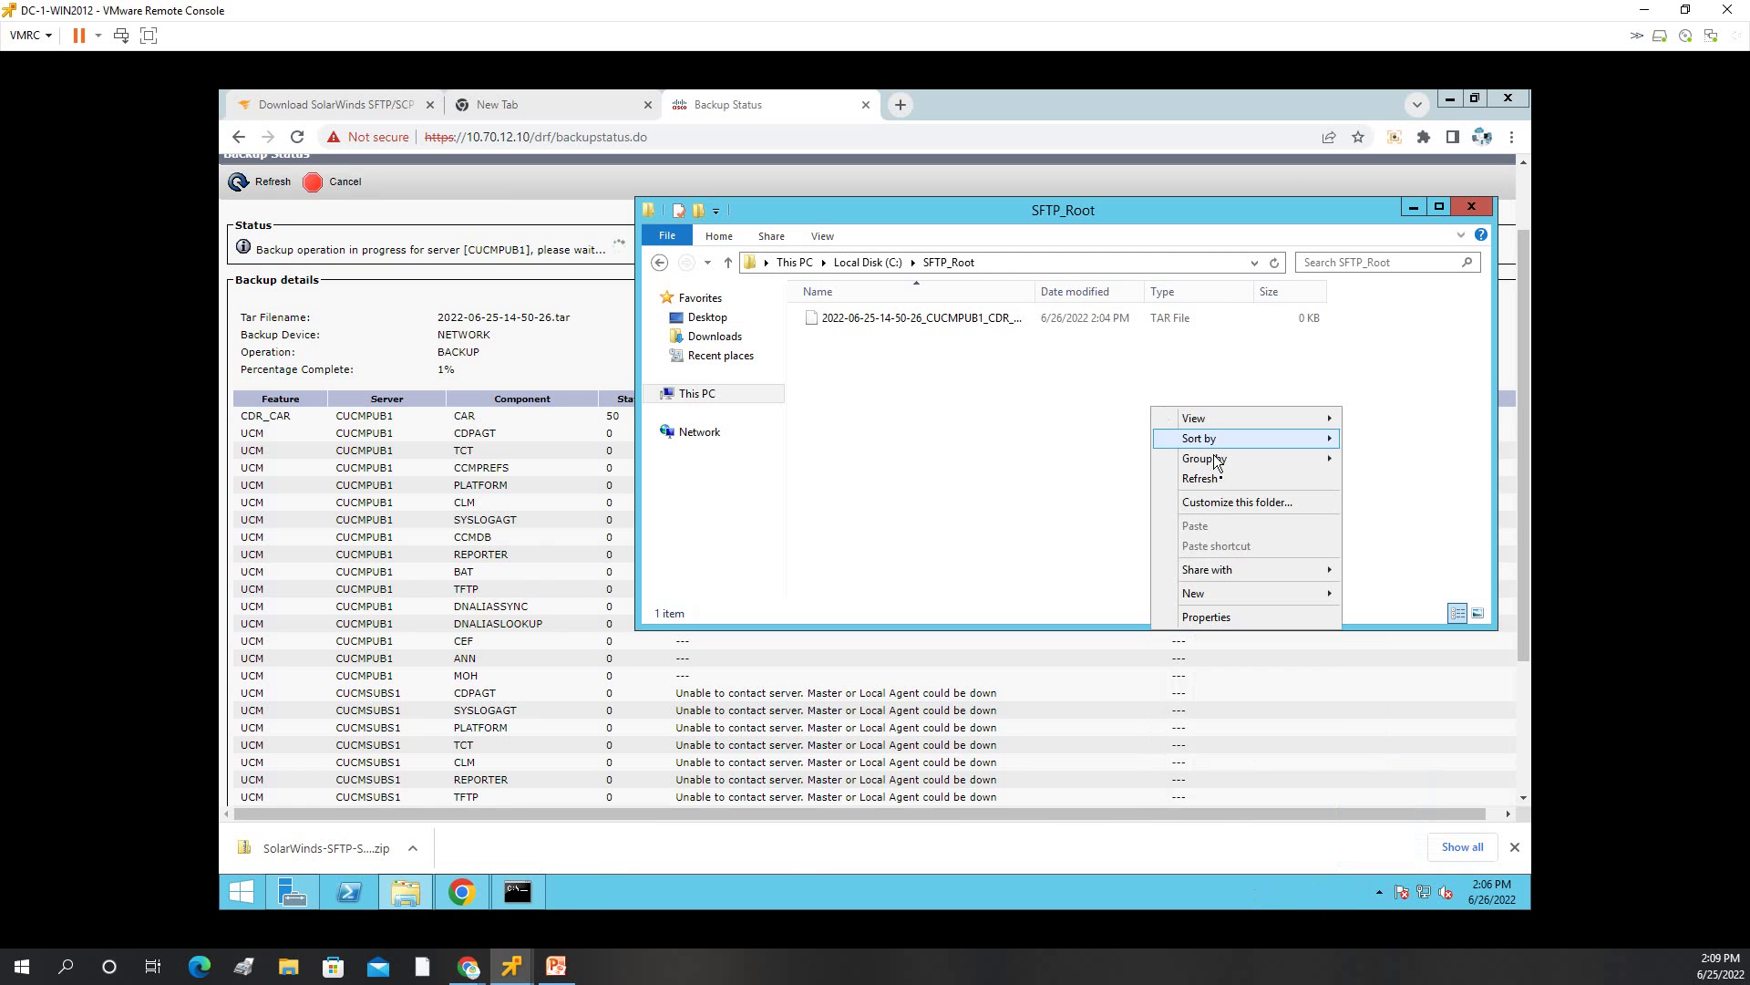
left_click(1211, 479)
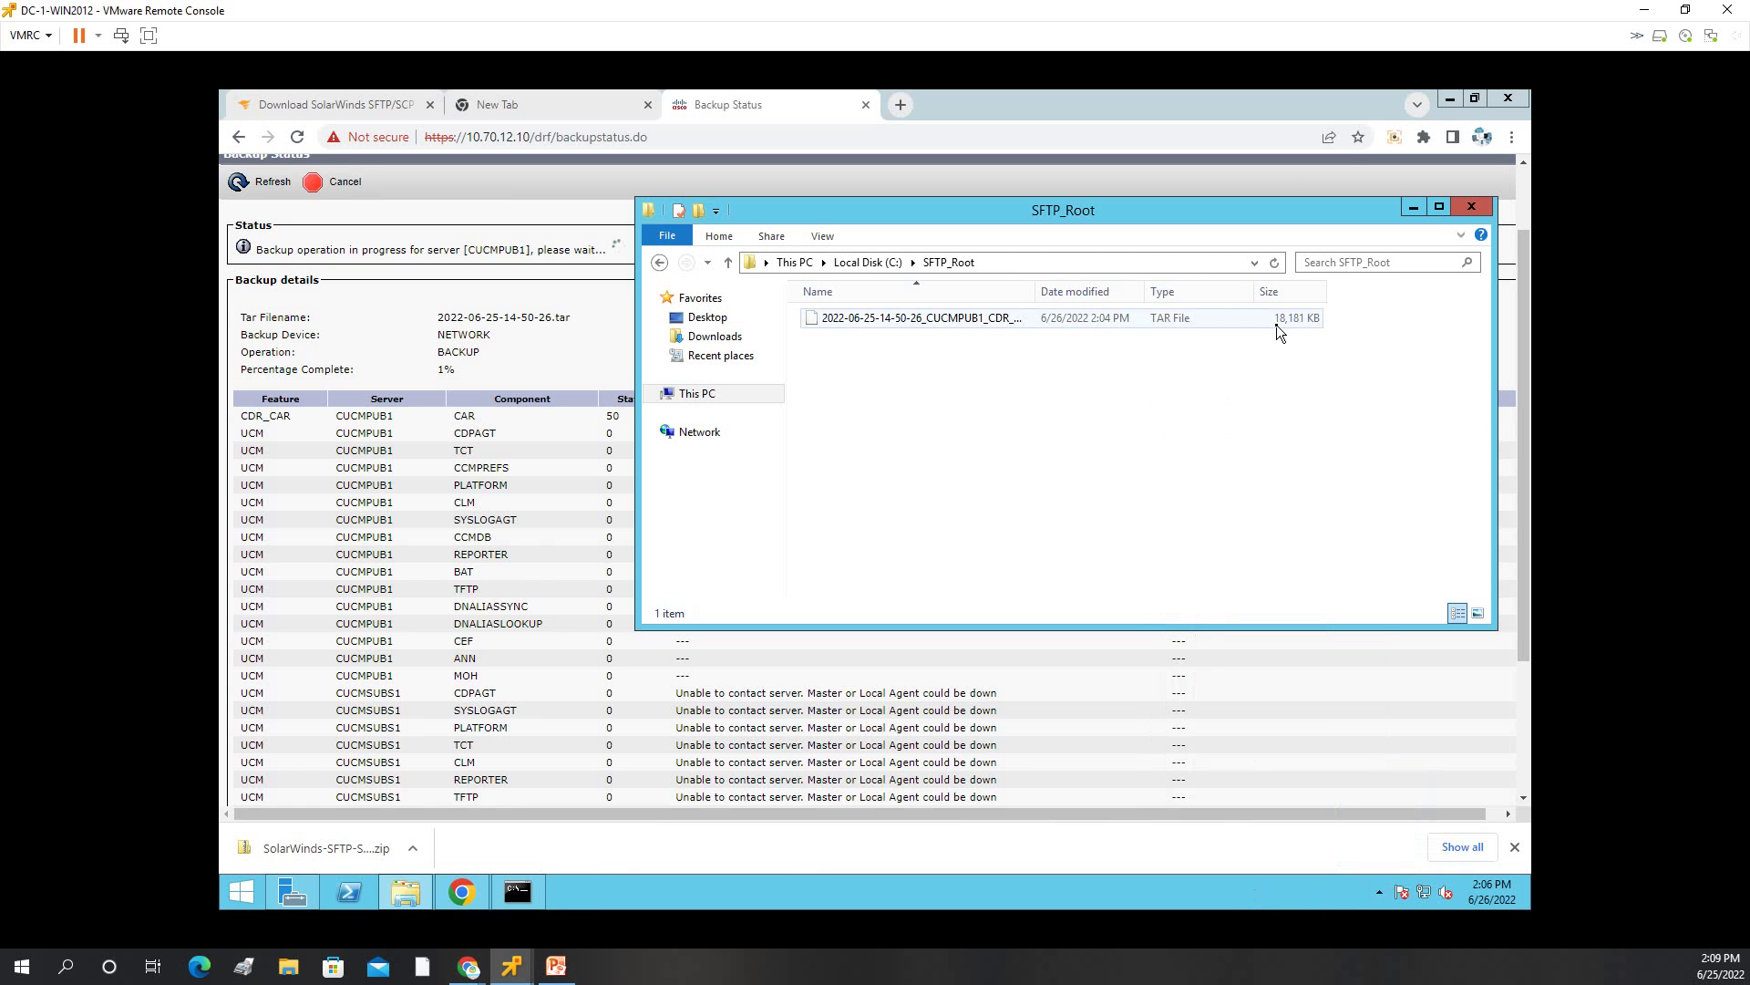
left_click_drag(895, 215, 740, 335)
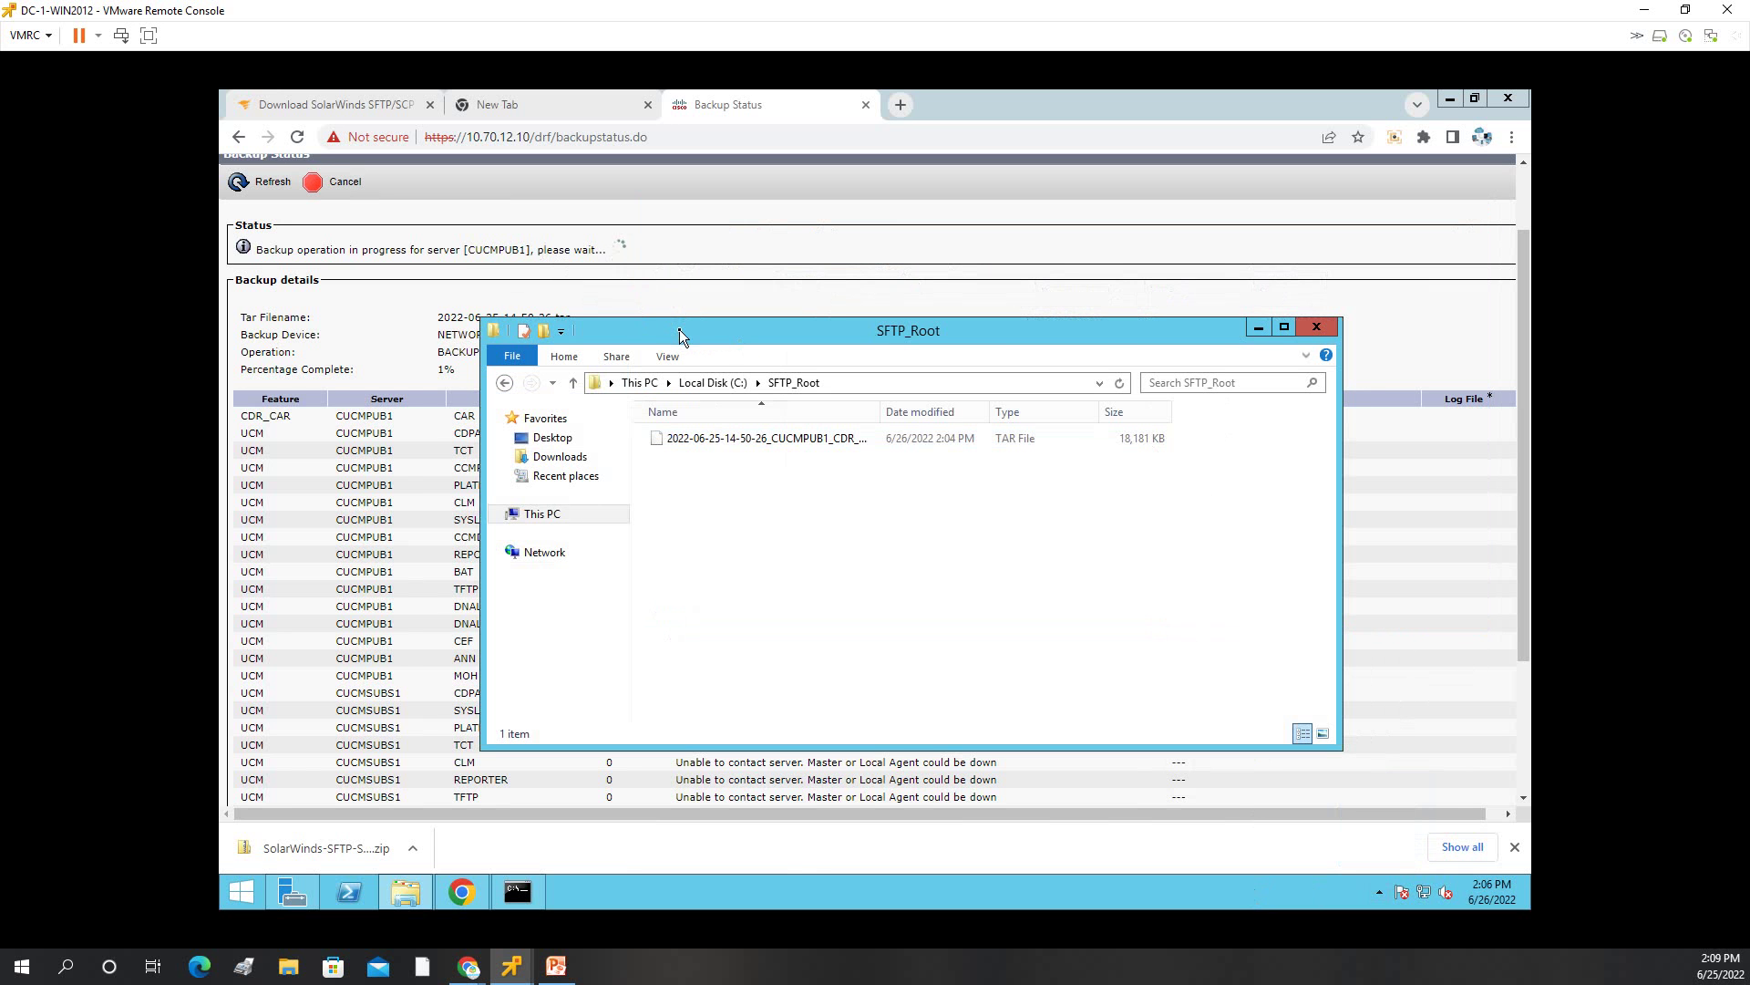
Arrange the SFTP_Root window beside the Backup Status page showing 100% complete.
left_click_drag(680, 330, 750, 391)
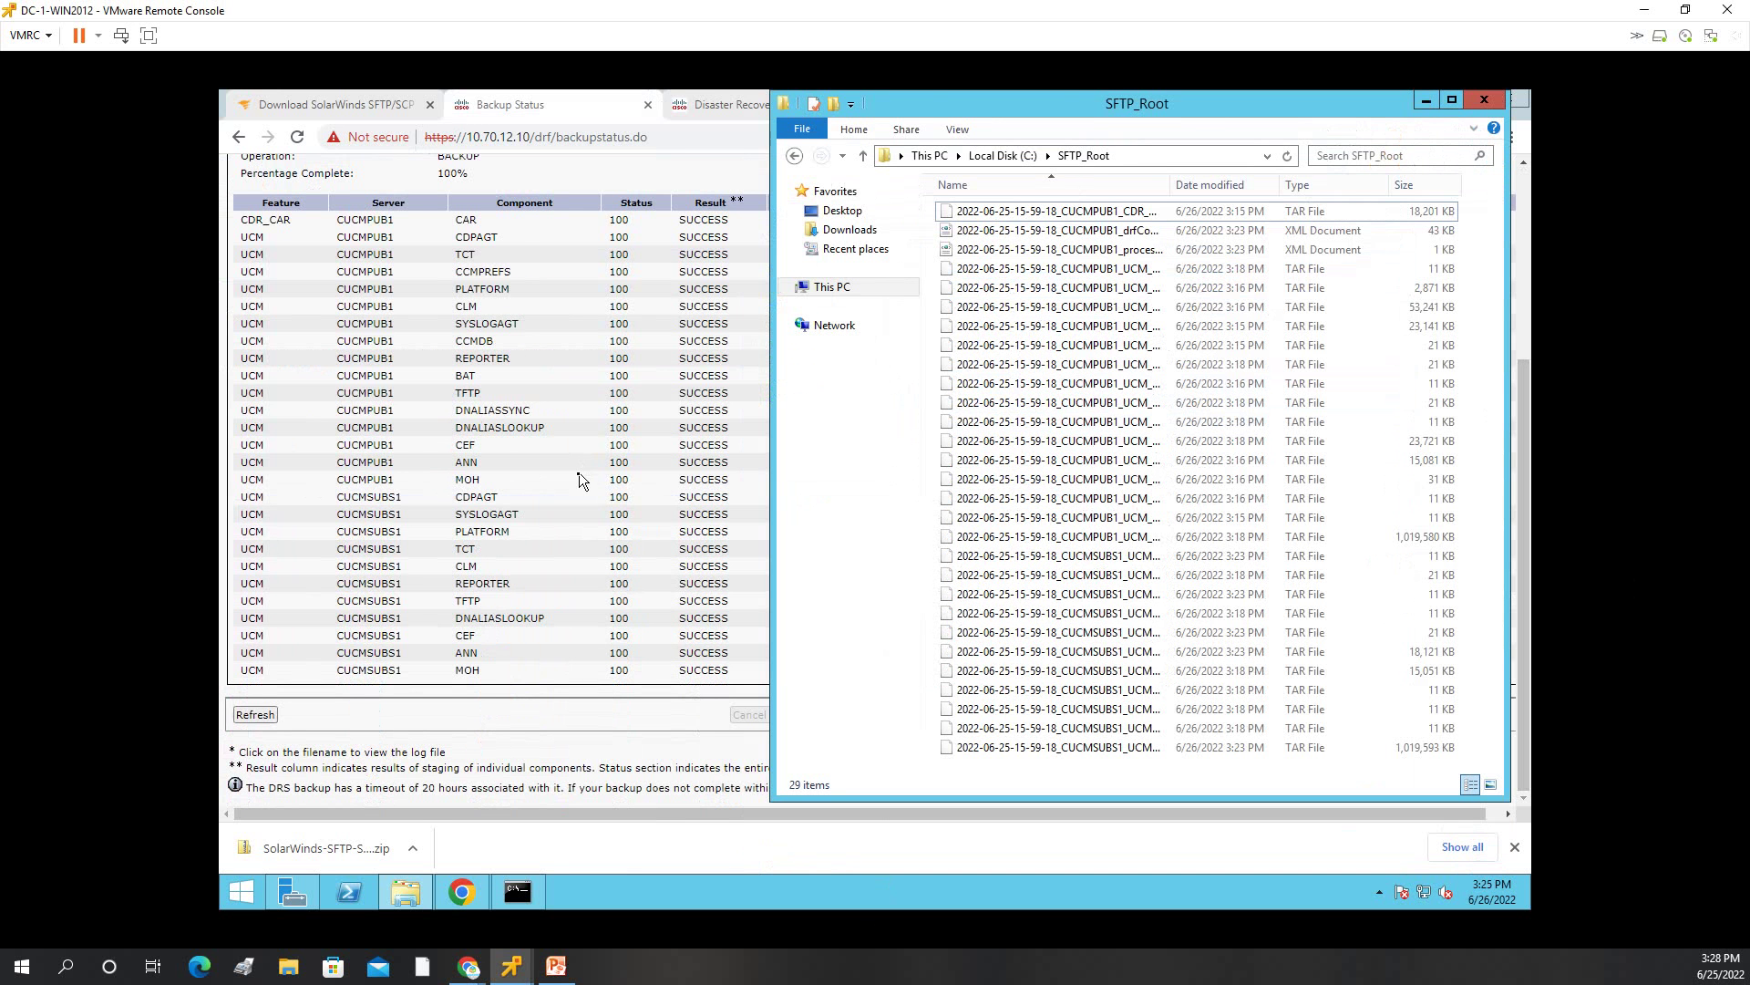
left_click(1528, 339)
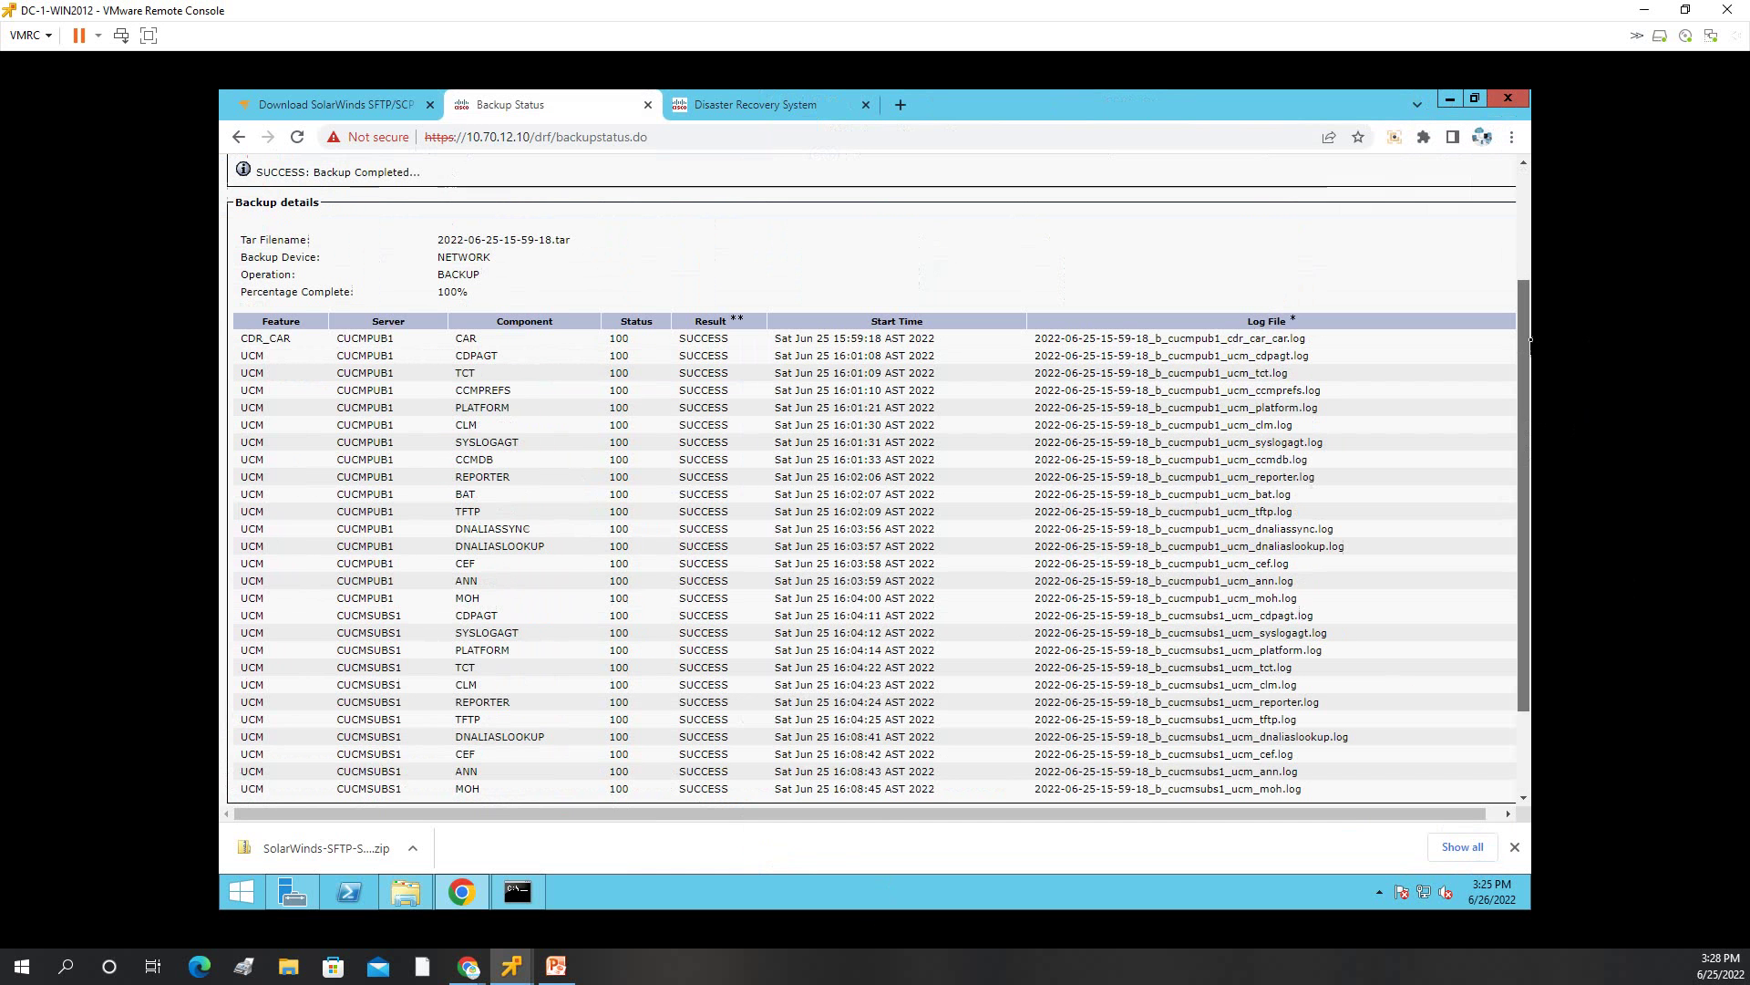
left_click_drag(436, 292, 493, 297)
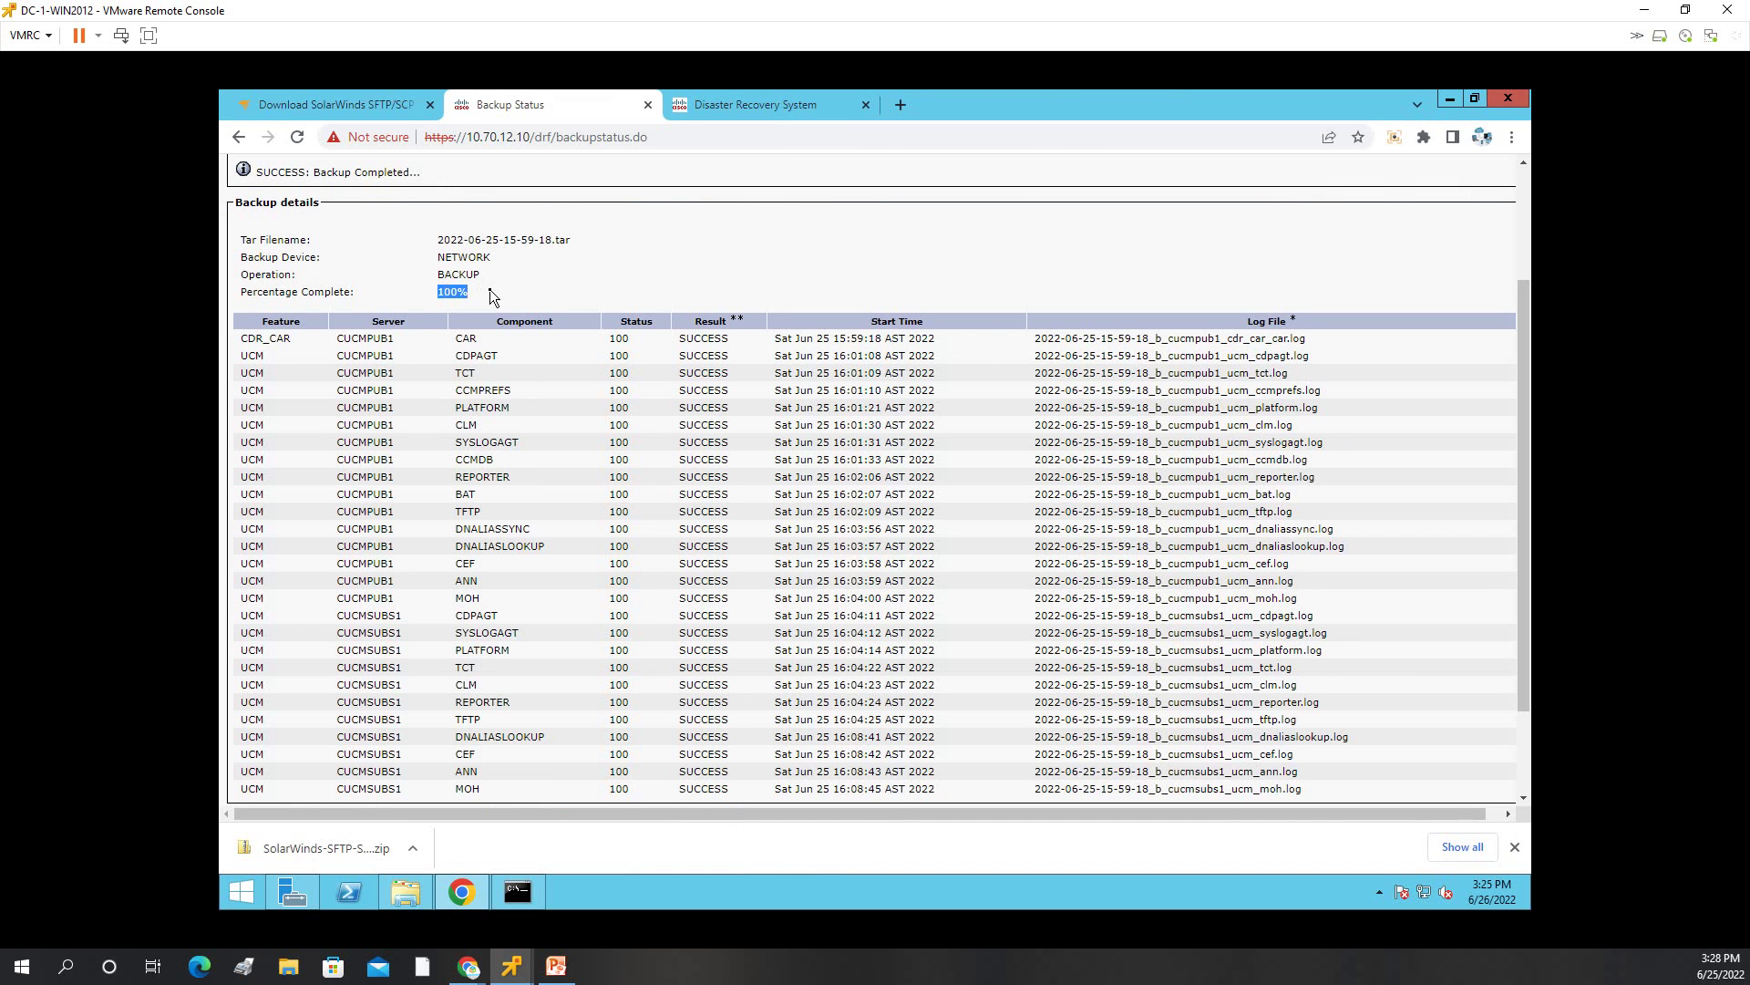
Select the 53,241 KB backup TAR file in SFTP_Root and enlarge the window to list more files.
left_click(406, 892)
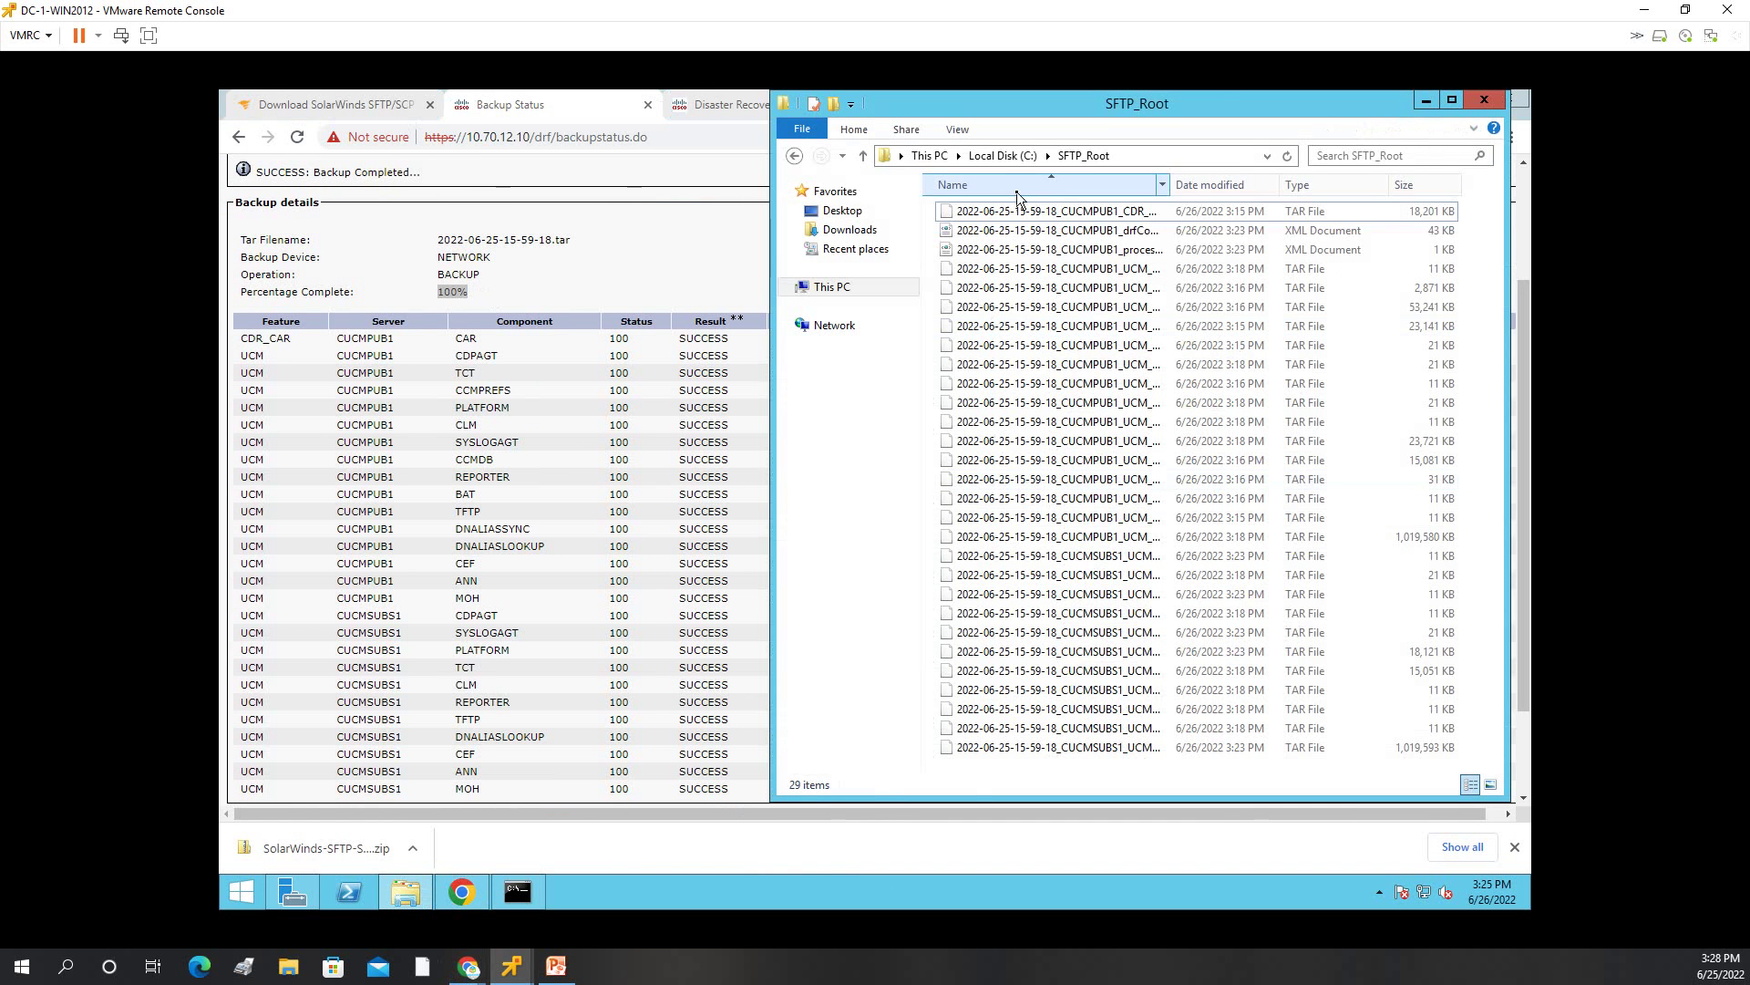
left_click(1122, 307)
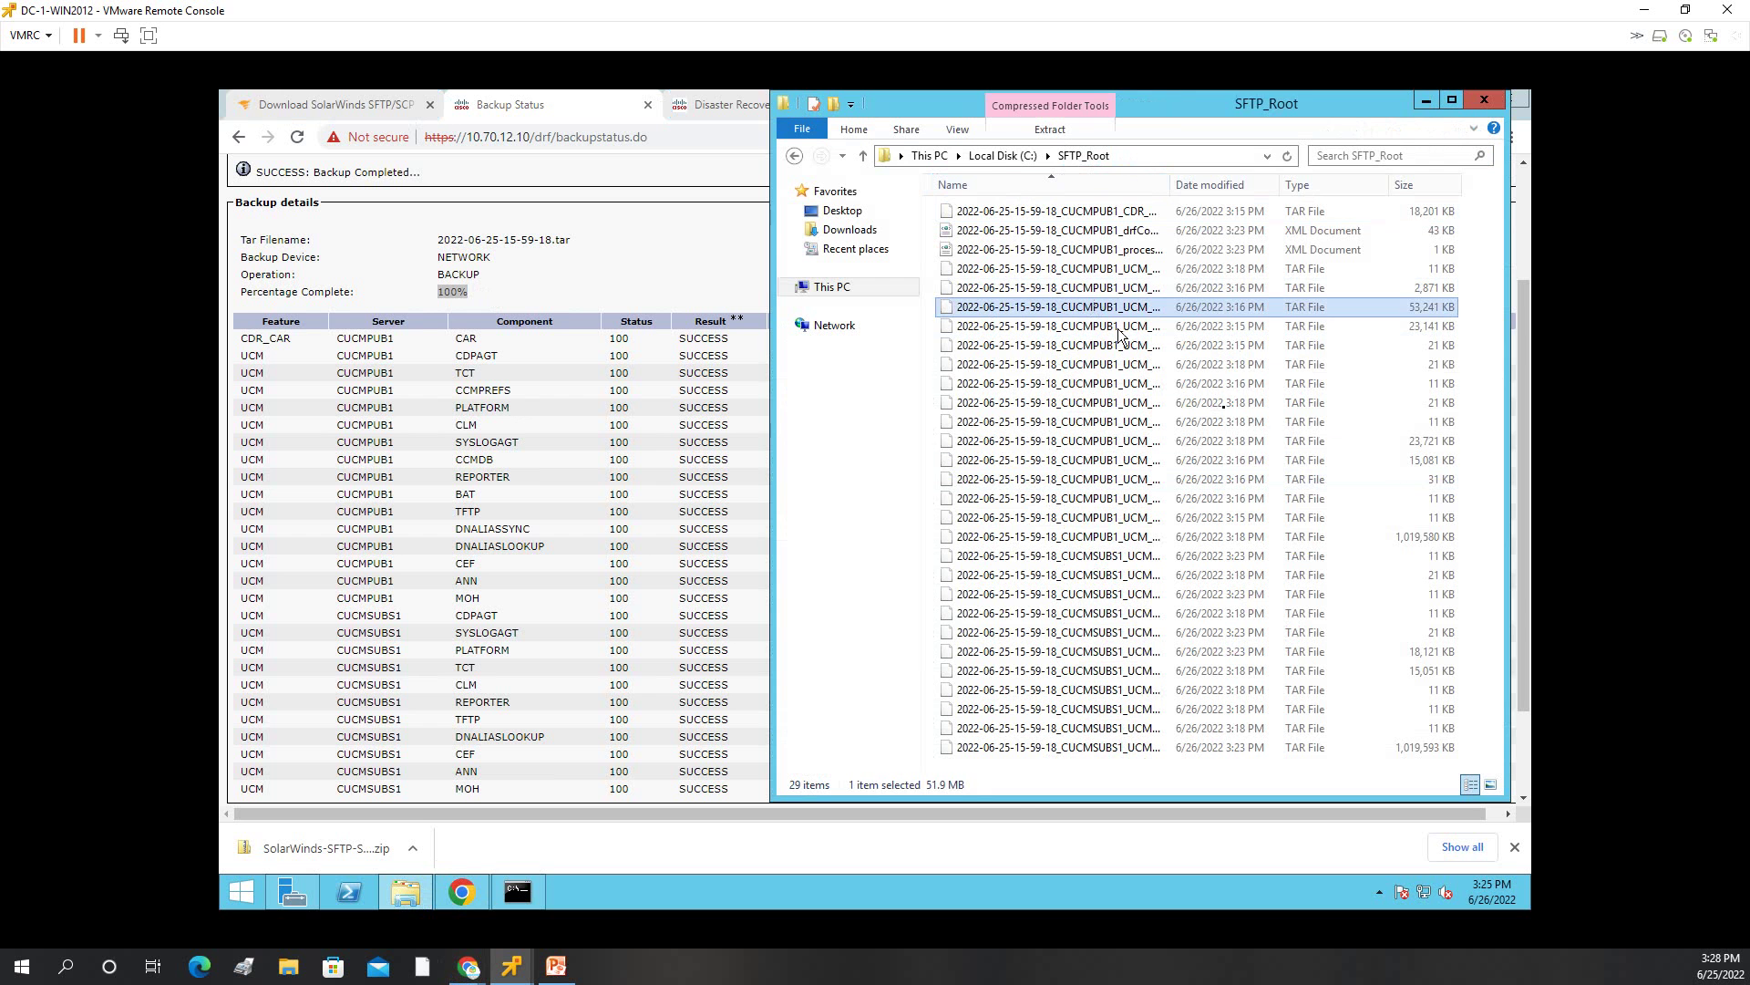
left_click_drag(1019, 801, 1020, 866)
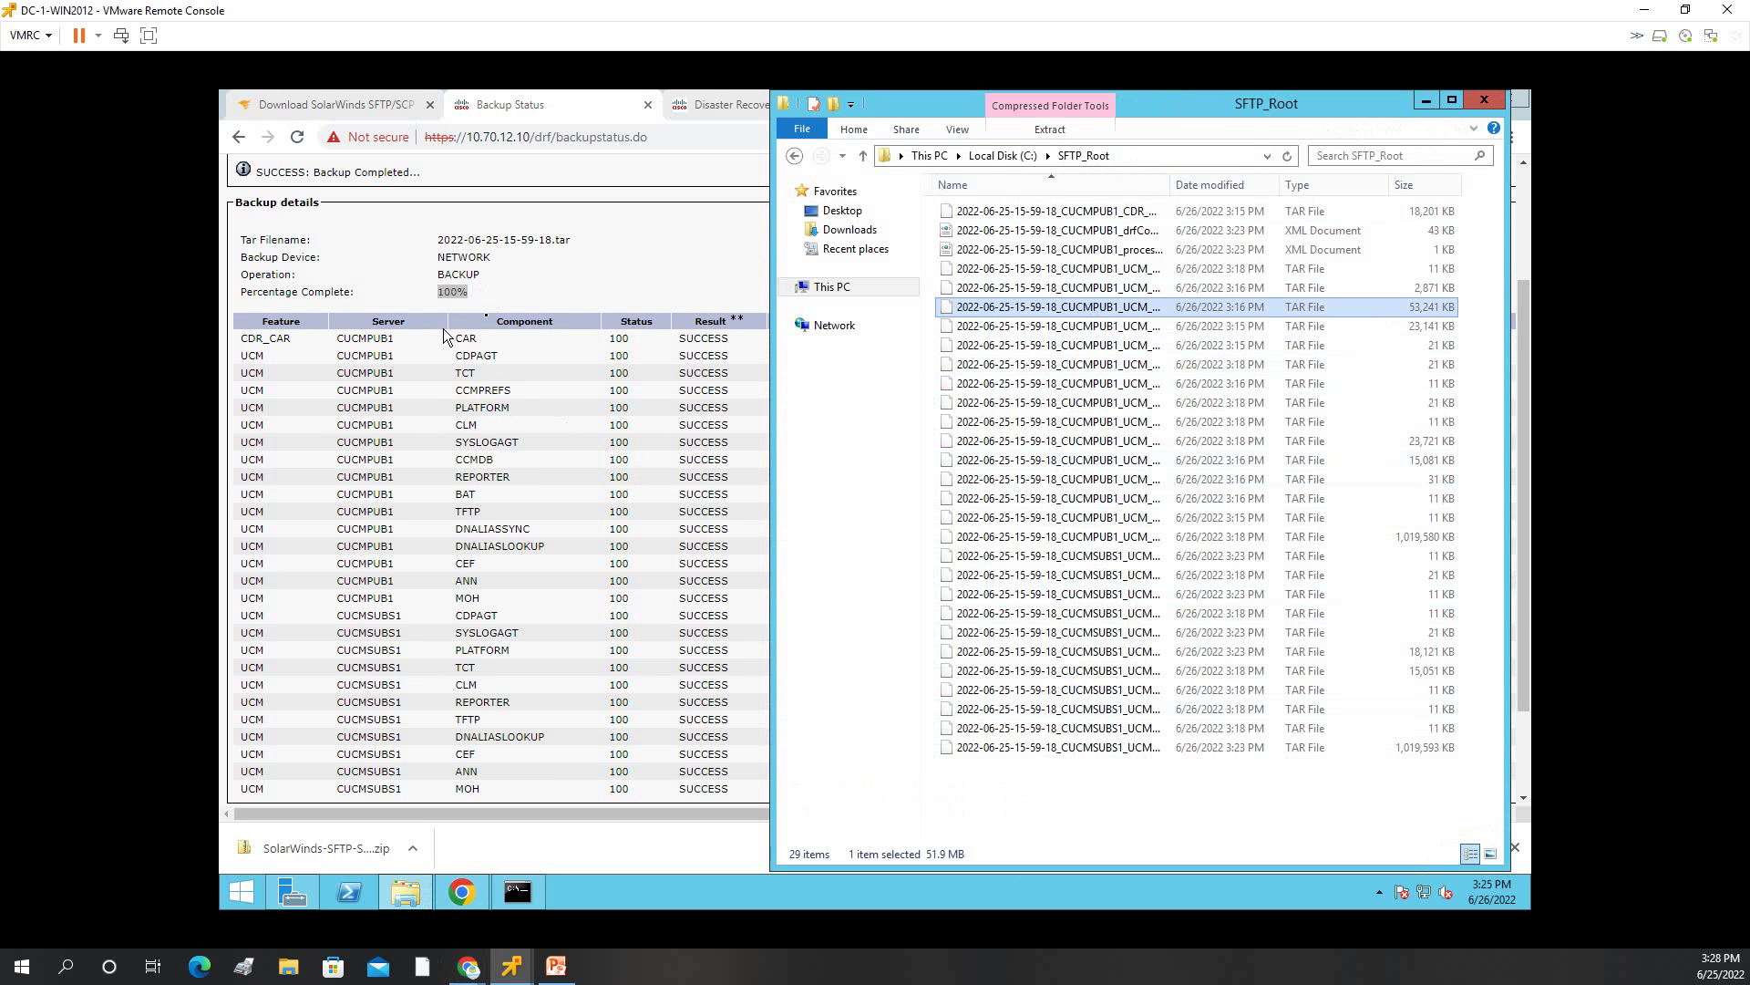
left_click(1426, 103)
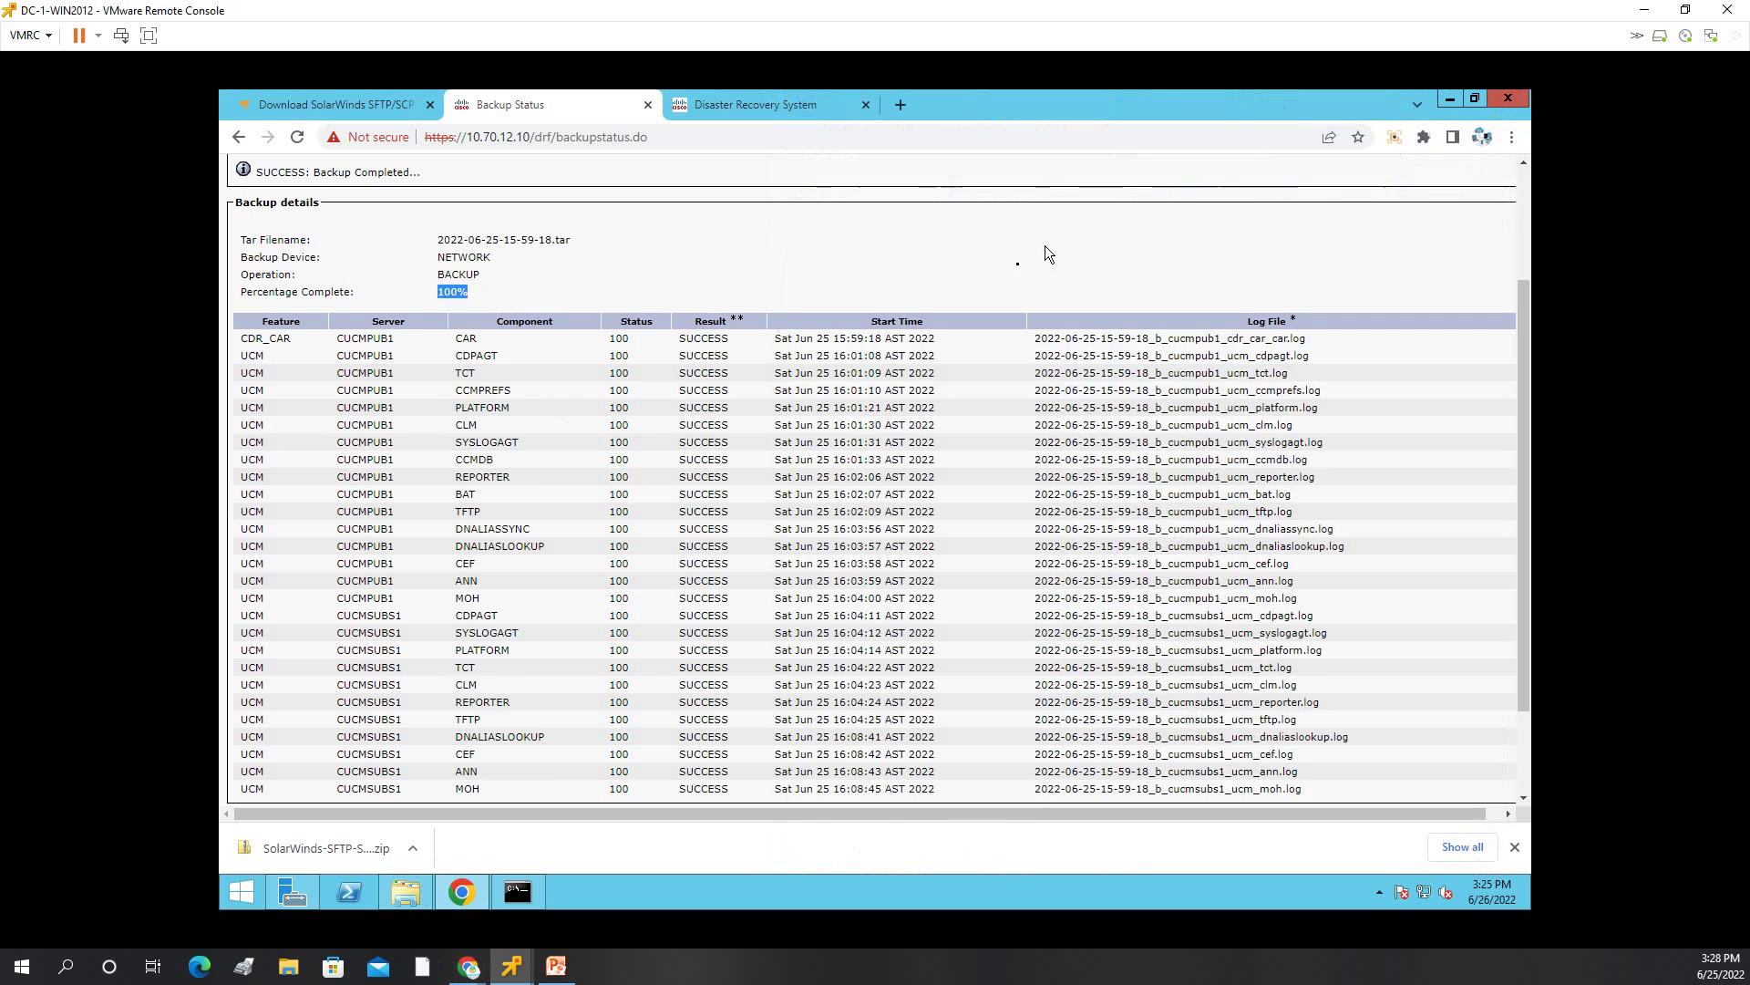
scroll(800, 281, "up", 3)
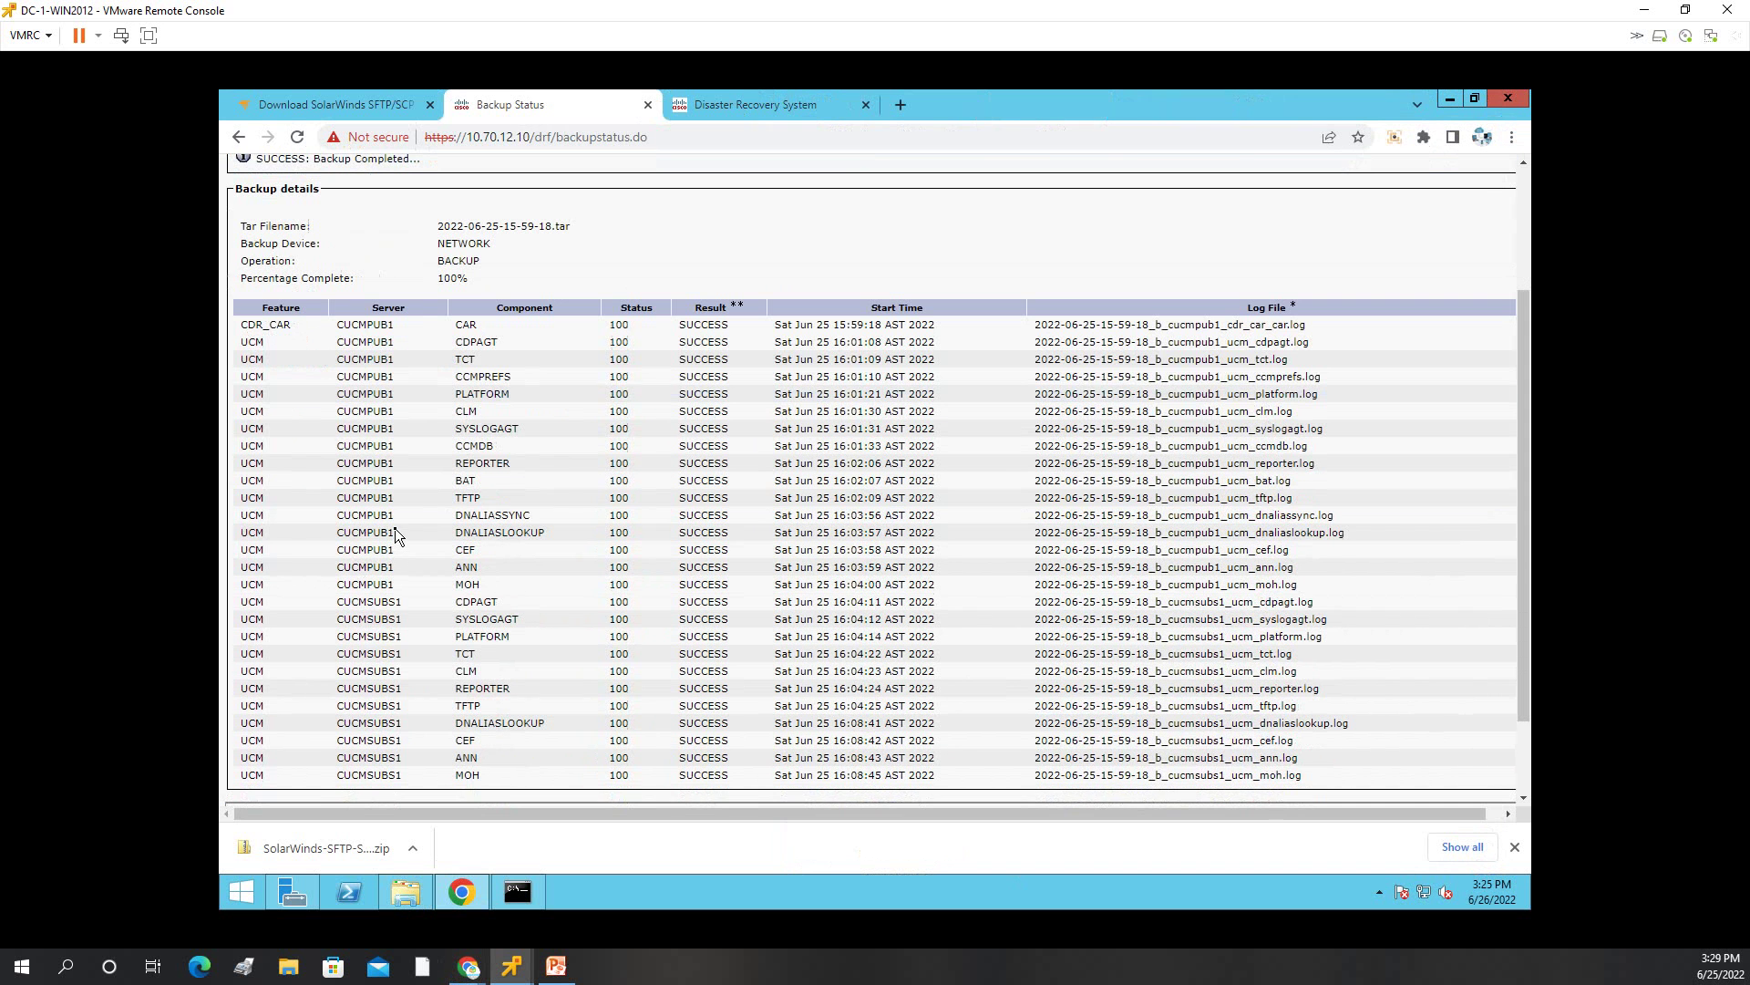
scroll(396, 528, "down", 2)
left_click_drag(368, 598, 395, 602)
scroll(395, 528, "up", 3)
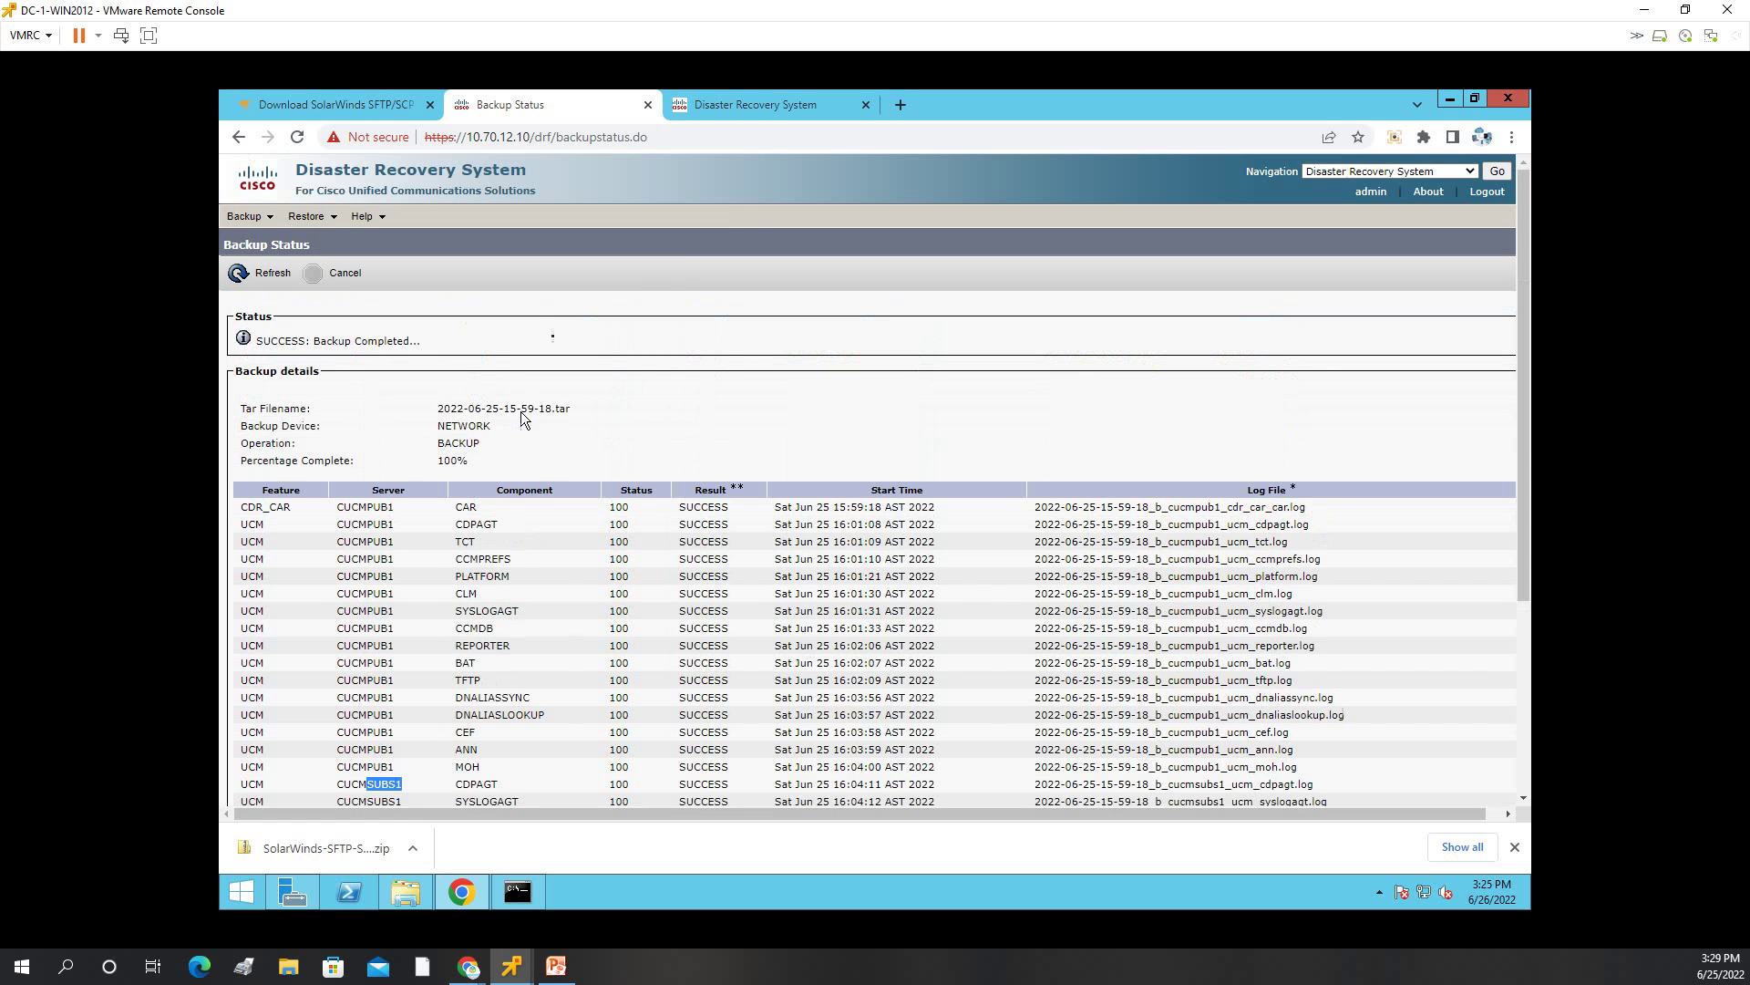